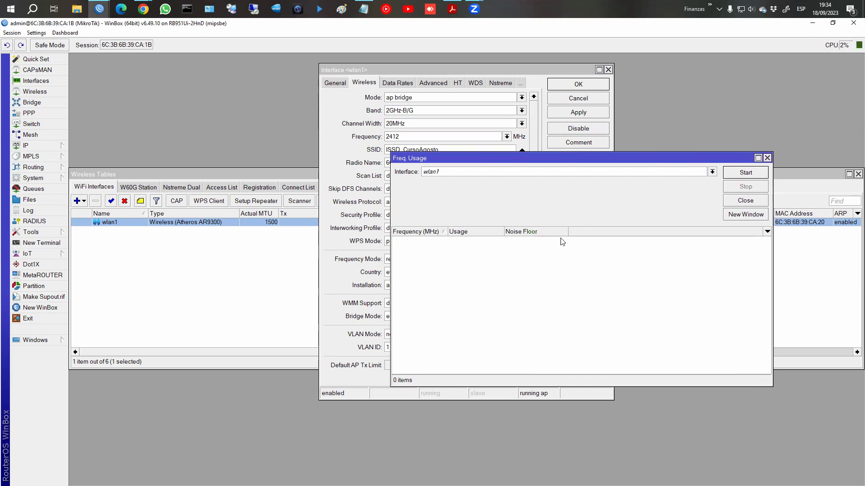
- Widen the Frequency column, run the wlan1 frequency usage scan, and sort the channels by noise floor
{"action": "left_click_drag", "start_coordinate": [450, 231], "coordinate": [483, 231]}
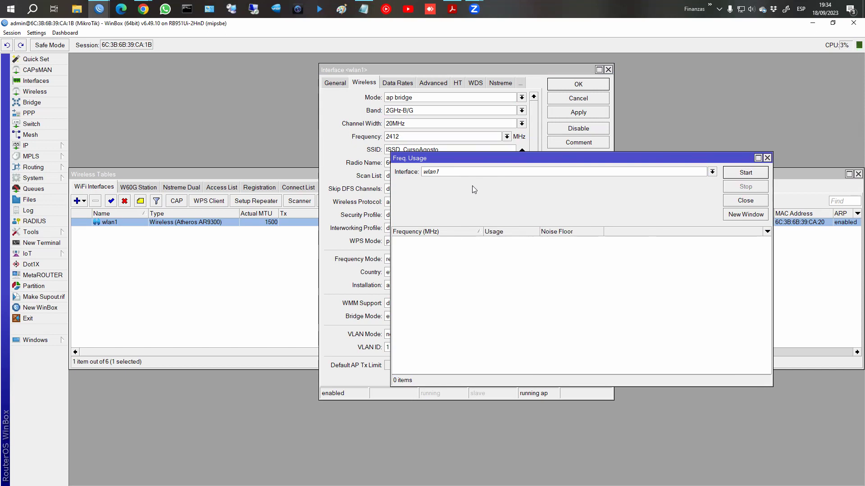
{"action": "left_click", "coordinate": [743, 176]}
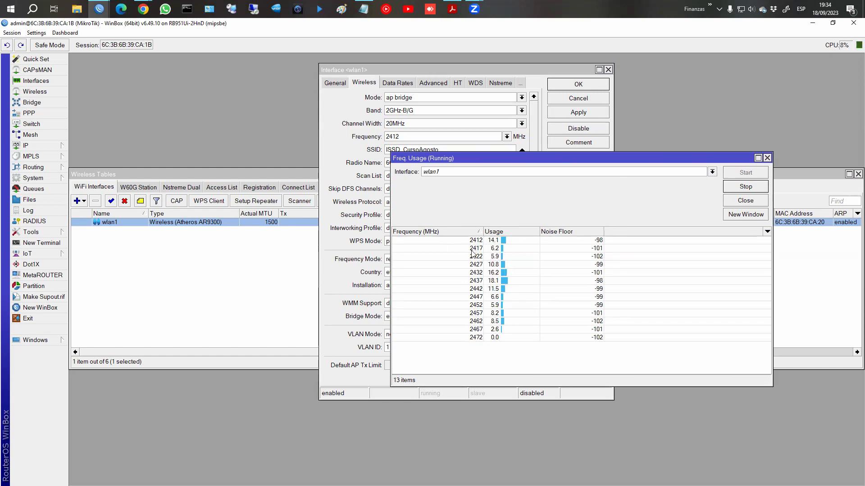
{"action": "left_click", "coordinate": [496, 240]}
{"action": "left_click", "coordinate": [504, 256]}
{"action": "left_click_drag", "start_coordinate": [580, 240], "coordinate": [582, 336]}
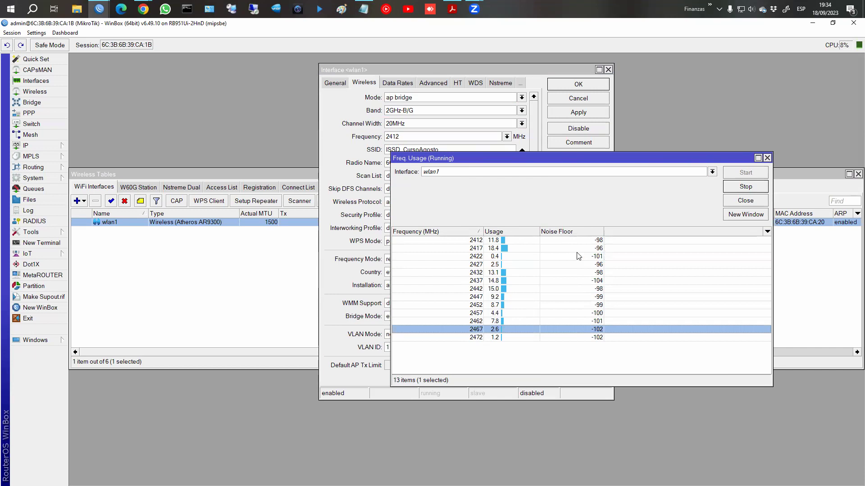
{"action": "left_click", "coordinate": [590, 231]}
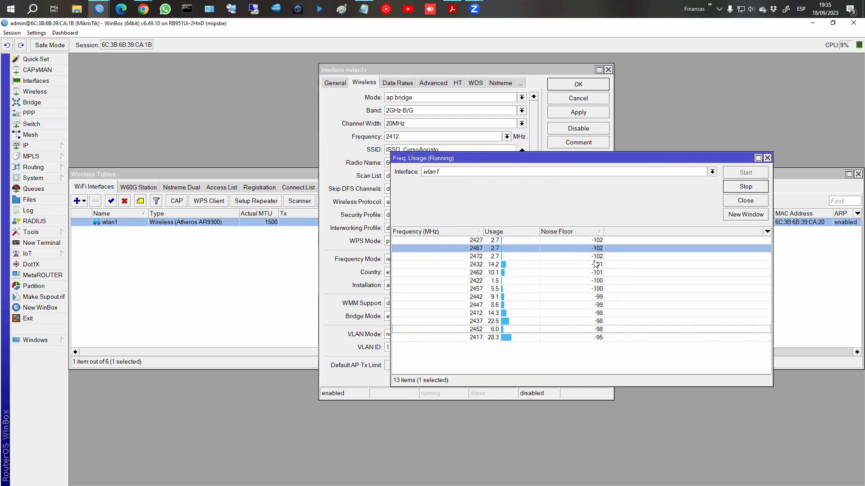
- Select groups of channel rows, then re-sort the usage list by frequency from 2412 to 2472 MHz
{"action": "left_click_drag", "start_coordinate": [480, 240], "coordinate": [470, 288]}
{"action": "left_click_drag", "start_coordinate": [586, 306], "coordinate": [587, 345]}
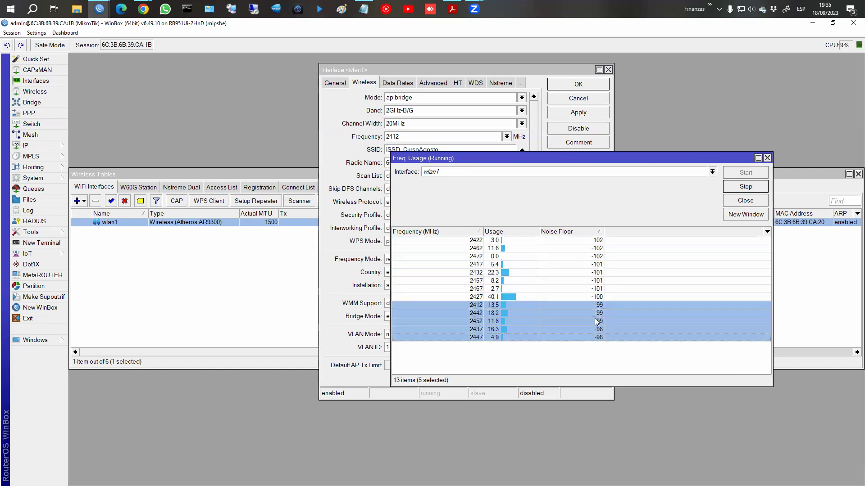
{"action": "left_click", "coordinate": [581, 231]}
{"action": "left_click", "coordinate": [449, 231]}
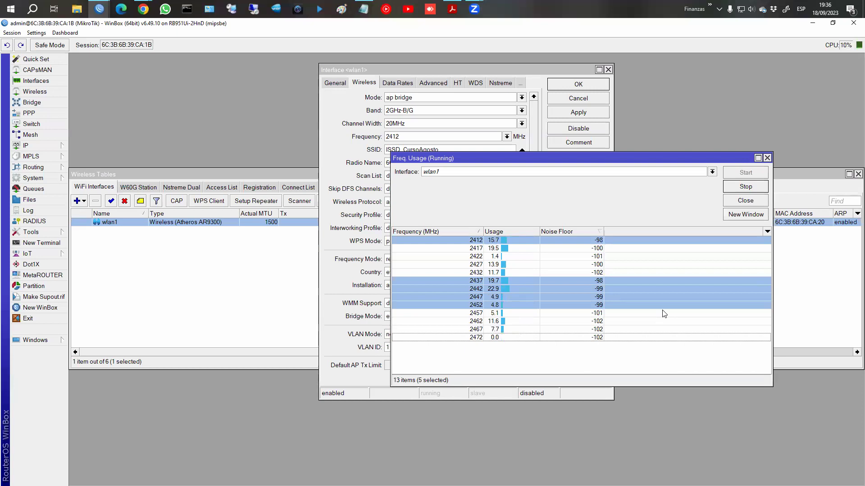
{"action": "left_click", "coordinate": [525, 313]}
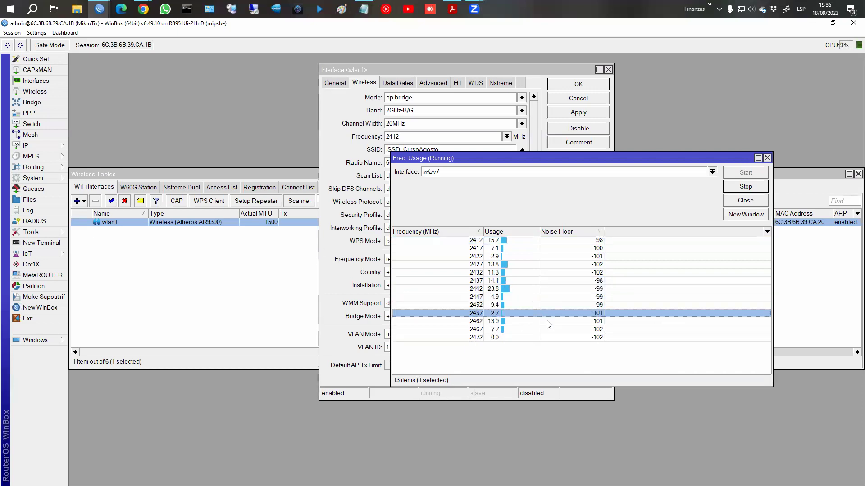
- Inspect the 2412, 2472, 2452, 2462 and 2457 MHz channel rows in the usage list
{"action": "left_click", "coordinate": [586, 240]}
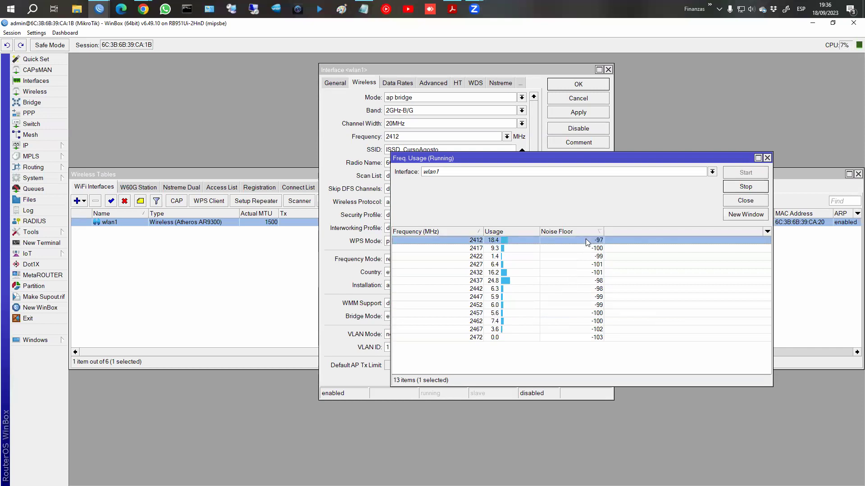
{"action": "left_click", "coordinate": [564, 337]}
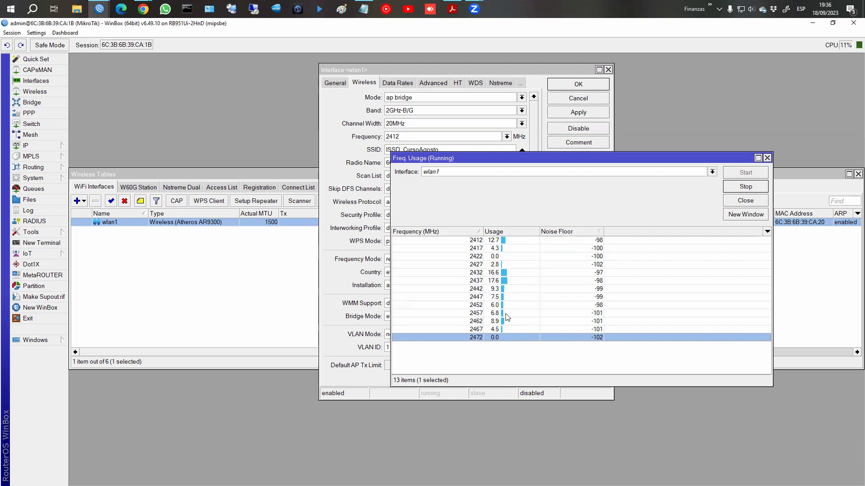
{"action": "left_click", "coordinate": [531, 306]}
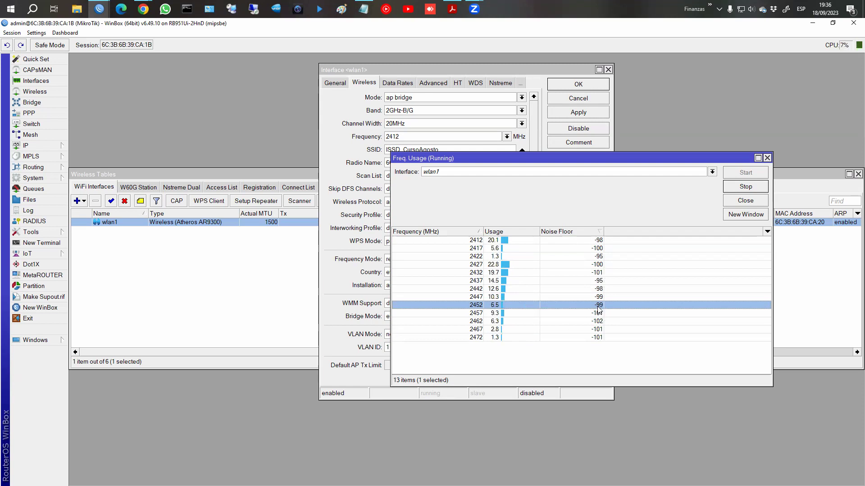
{"action": "left_click", "coordinate": [598, 321]}
{"action": "left_click", "coordinate": [597, 336]}
{"action": "left_click", "coordinate": [599, 330]}
{"action": "left_click", "coordinate": [600, 316]}
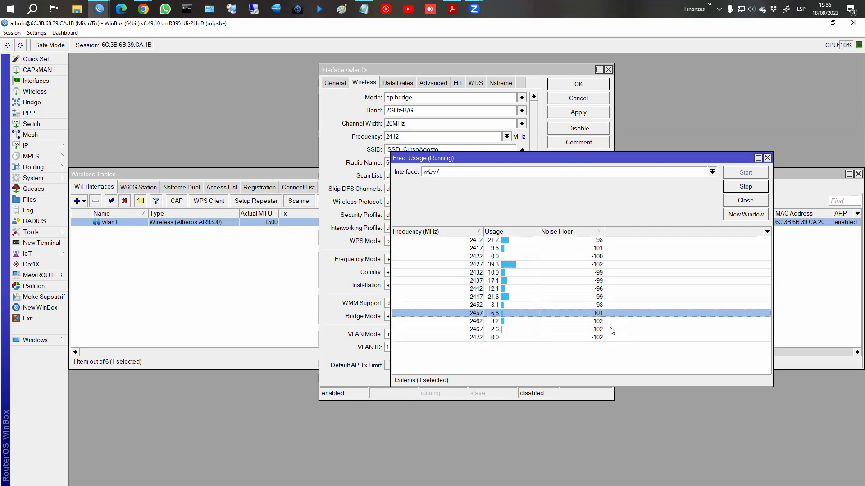
- Stop the frequency usage scan, close its window, and bring up the wireless course PDF
{"action": "left_click", "coordinate": [753, 187]}
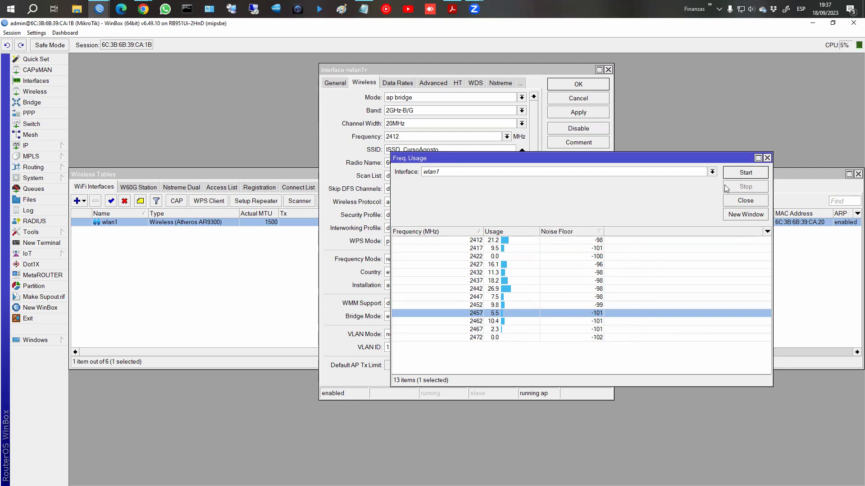
{"action": "left_click", "coordinate": [767, 158]}
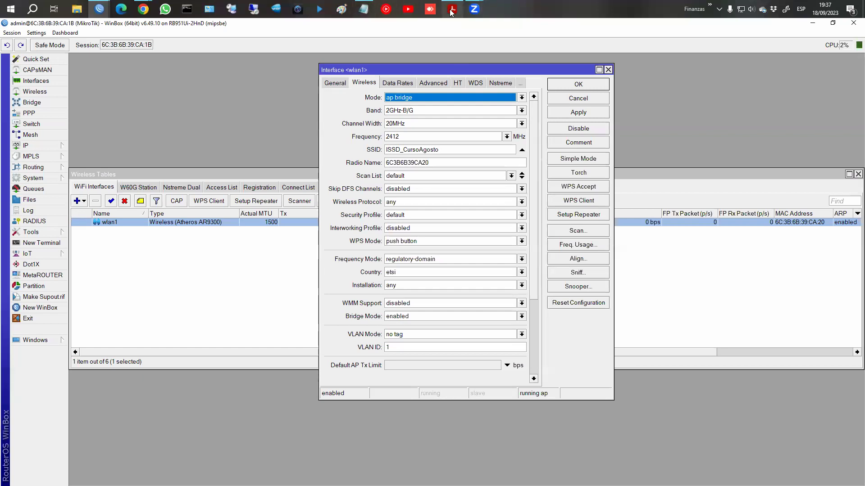
{"action": "mouse_move", "coordinate": [452, 12]}
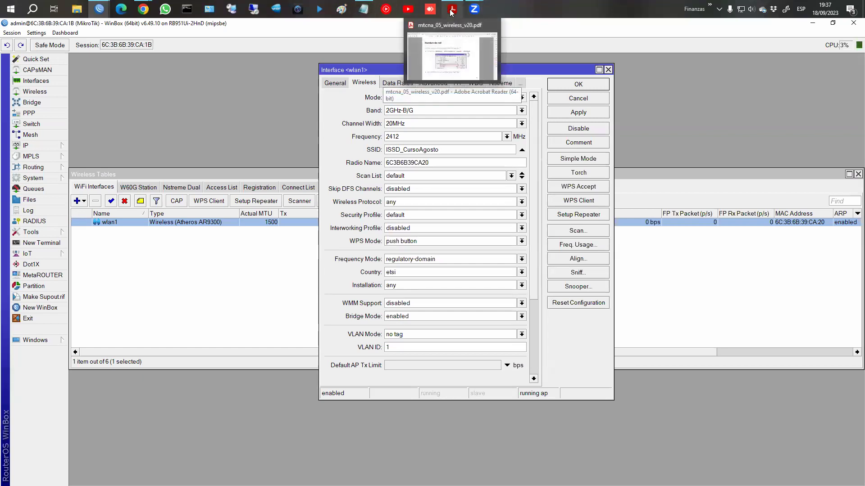
{"action": "left_click", "coordinate": [452, 12]}
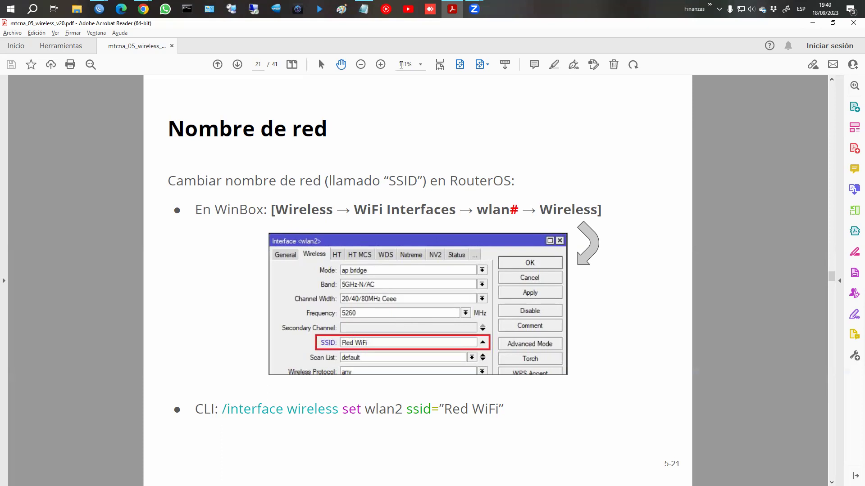
- Bring up previews of the open WinBox router windows from the taskbar
{"action": "left_click", "coordinate": [99, 9]}
- Switch to the admin WinBox session and bring Wireless Tables forward, then scroll the course PDF onward
{"action": "left_click", "coordinate": [148, 54]}
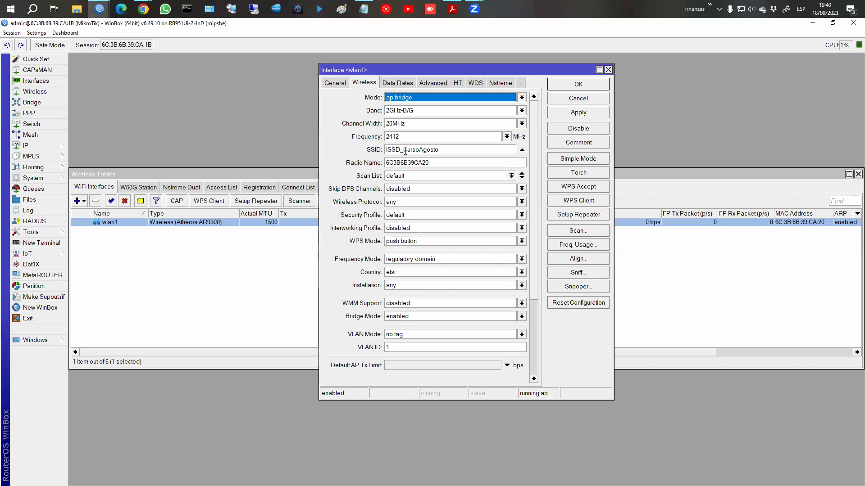
{"action": "left_click", "coordinate": [700, 273]}
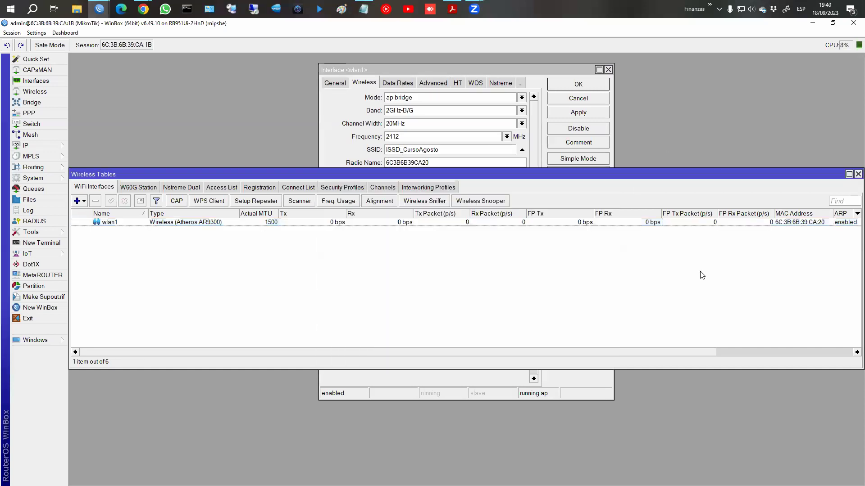
{"action": "left_click", "coordinate": [451, 7]}
{"action": "scroll", "coordinate": [468, 158], "scroll_direction": "down", "scroll_amount": 1}
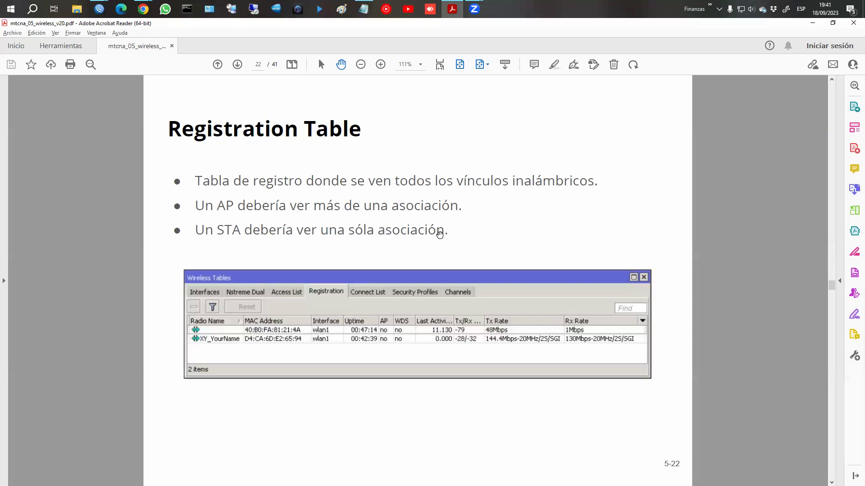
- Switch back to the router's WinBox session window
{"action": "mouse_move", "coordinate": [99, 9]}
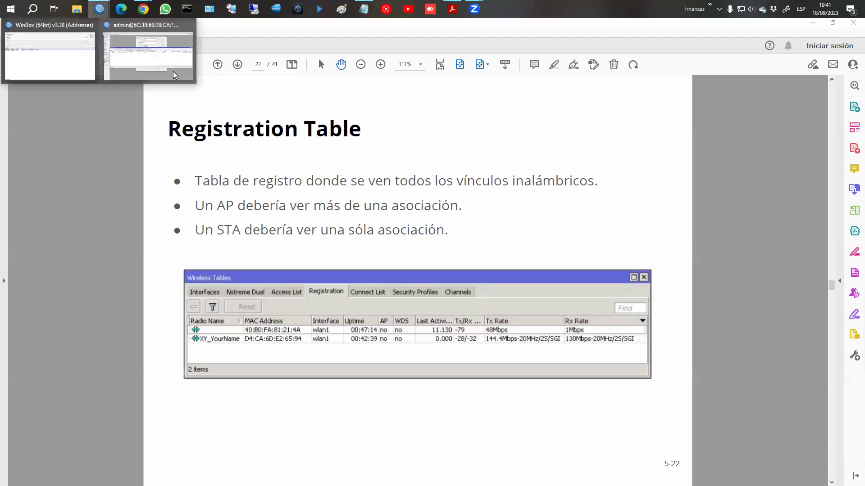
{"action": "left_click", "coordinate": [173, 71]}
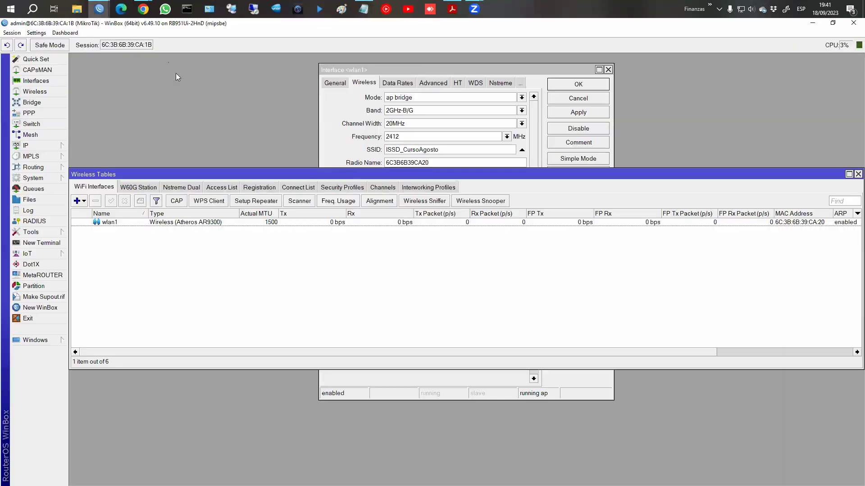
- Show the Wireless Tables Registration list, confirming 0 clients, after briefly checking the wlan1 settings
{"action": "left_click", "coordinate": [253, 189]}
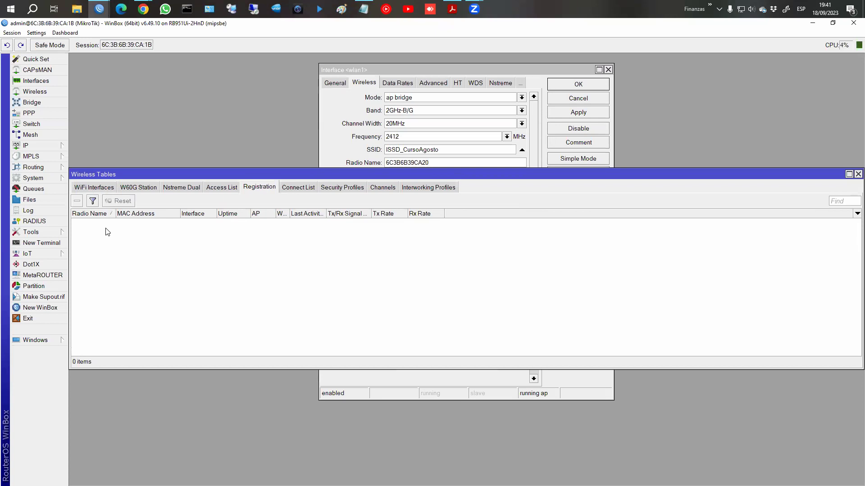
{"action": "left_click", "coordinate": [571, 112]}
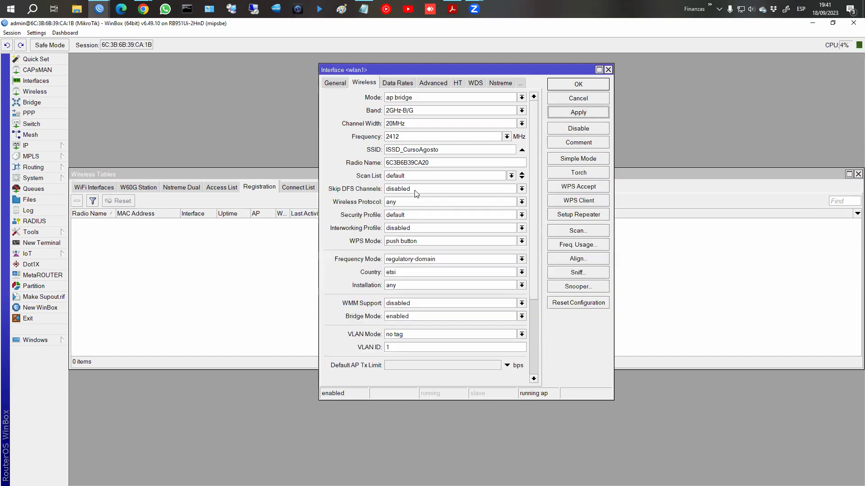
{"action": "left_click", "coordinate": [284, 227]}
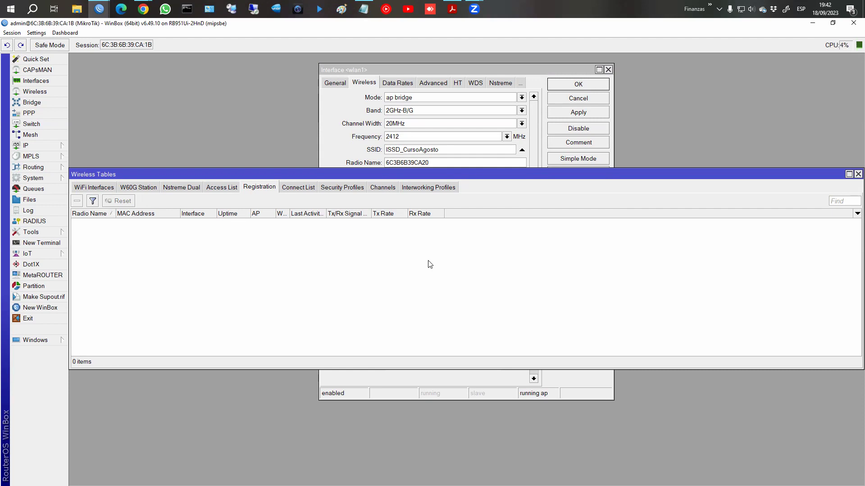
- Add the IP address 192.168.50.1/24 on interface wlan1 in IP > Addresses
{"action": "left_click", "coordinate": [51, 148]}
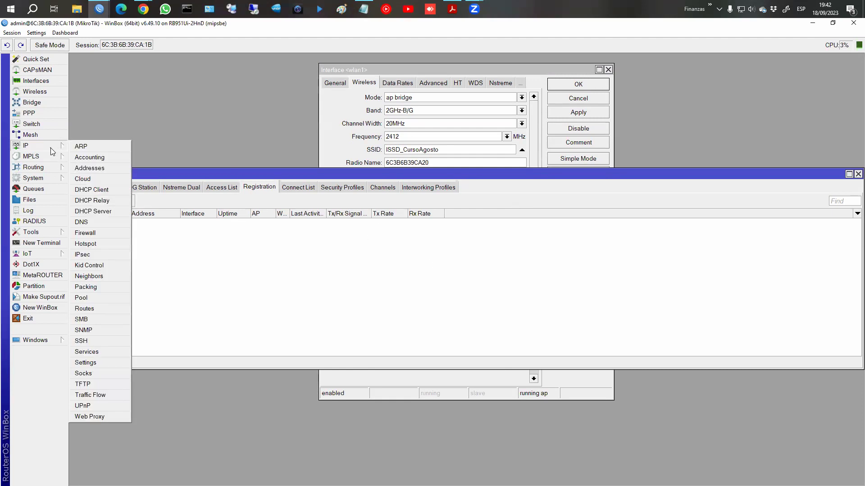
{"action": "left_click", "coordinate": [97, 170]}
{"action": "left_click", "coordinate": [109, 128]}
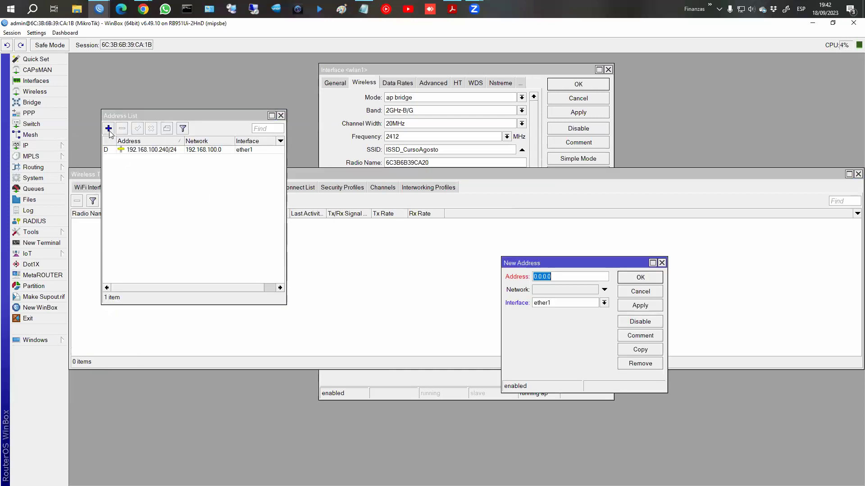
{"action": "type", "text": "192.168.50.1/24"}
{"action": "left_click", "coordinate": [548, 304]}
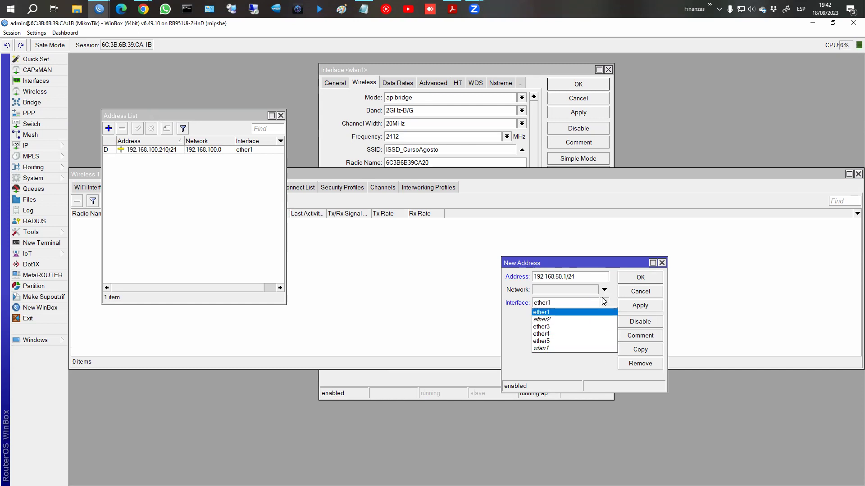
{"action": "left_click", "coordinate": [588, 347]}
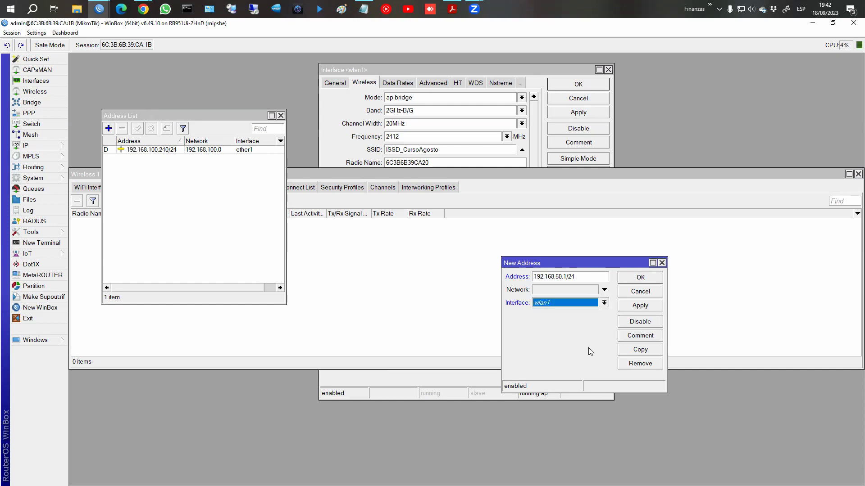
{"action": "left_click", "coordinate": [638, 309]}
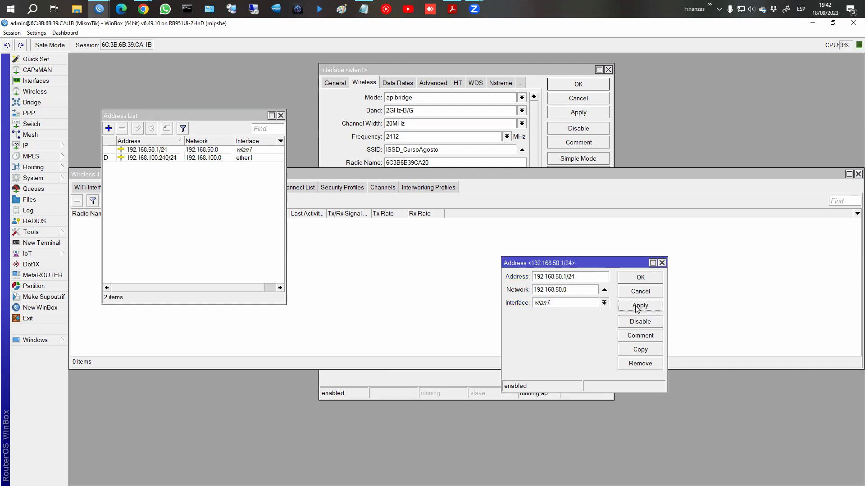
{"action": "left_click", "coordinate": [639, 279]}
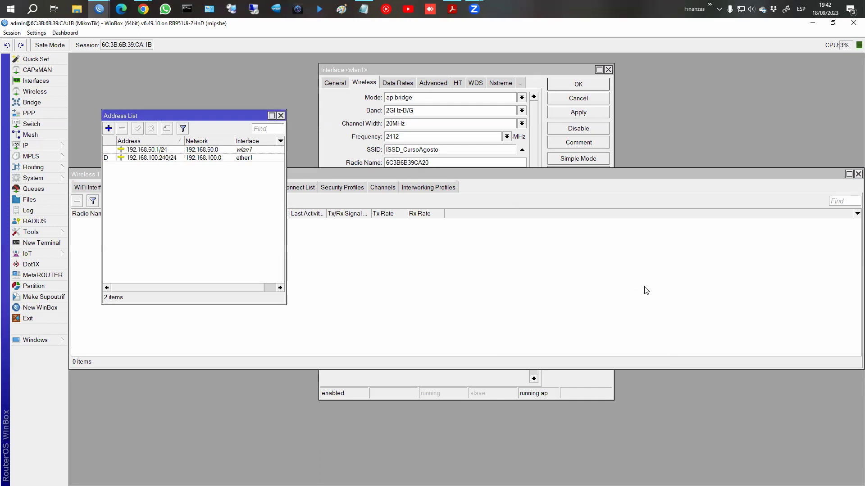
{"action": "left_click", "coordinate": [45, 146]}
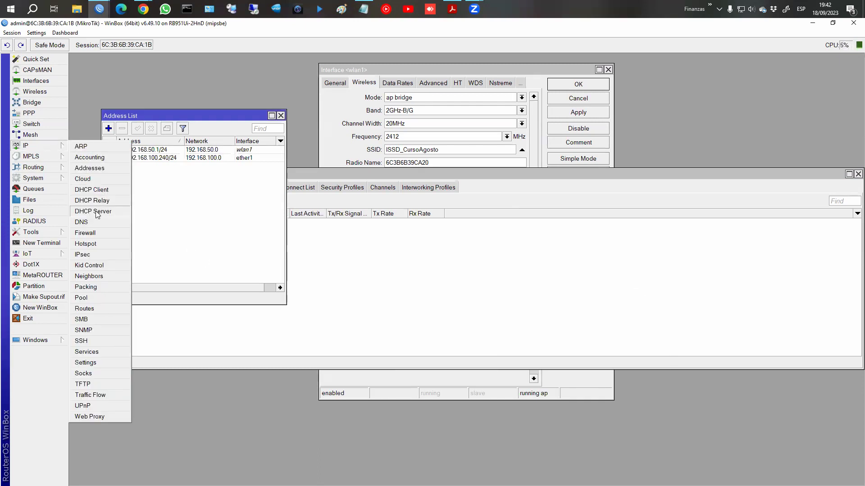
- Start the DHCP Setup wizard and choose wlan1 as the DHCP server interface
{"action": "left_click", "coordinate": [93, 212]}
{"action": "left_click", "coordinate": [491, 184]}
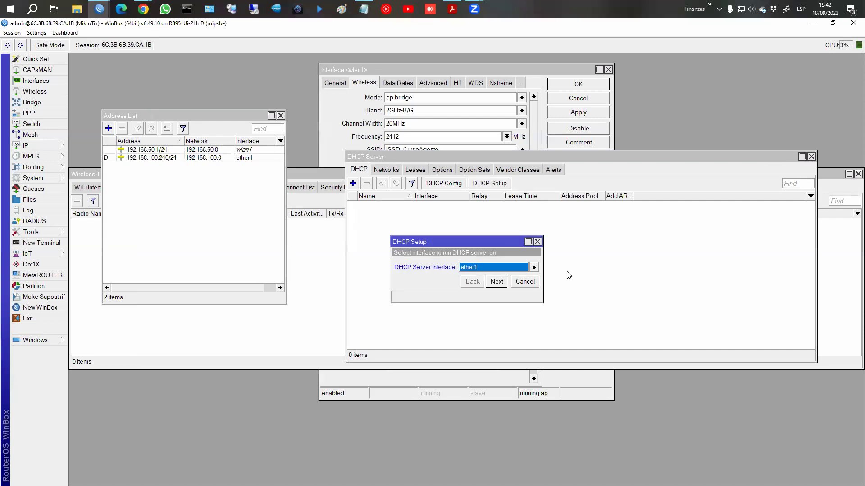
{"action": "left_click", "coordinate": [534, 268]}
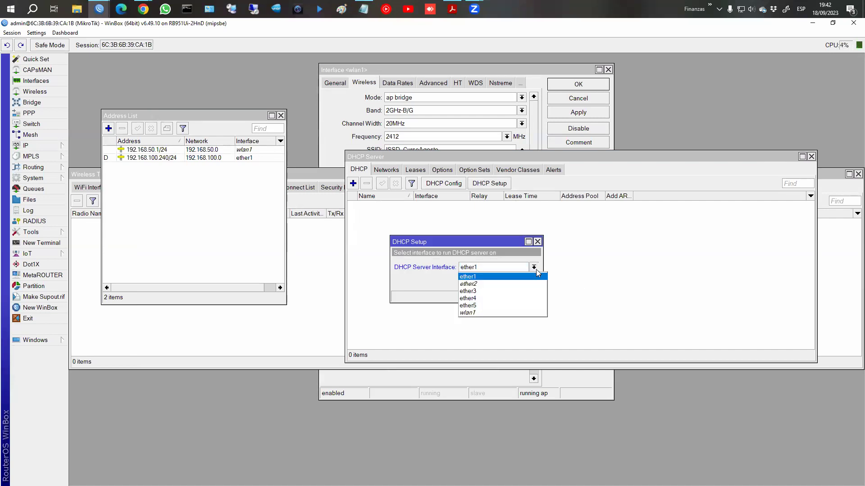
{"action": "left_click", "coordinate": [498, 313]}
- Accept the 192.168.50.0/24 space, gateway, pool, DNS and 00:10:00 lease to create dhcp1
{"action": "left_click", "coordinate": [497, 282]}
{"action": "left_click", "coordinate": [497, 282]}
{"action": "left_click", "coordinate": [497, 282]}
{"action": "left_click", "coordinate": [497, 282]}
{"action": "left_click", "coordinate": [498, 282]}
{"action": "left_click", "coordinate": [497, 282]}
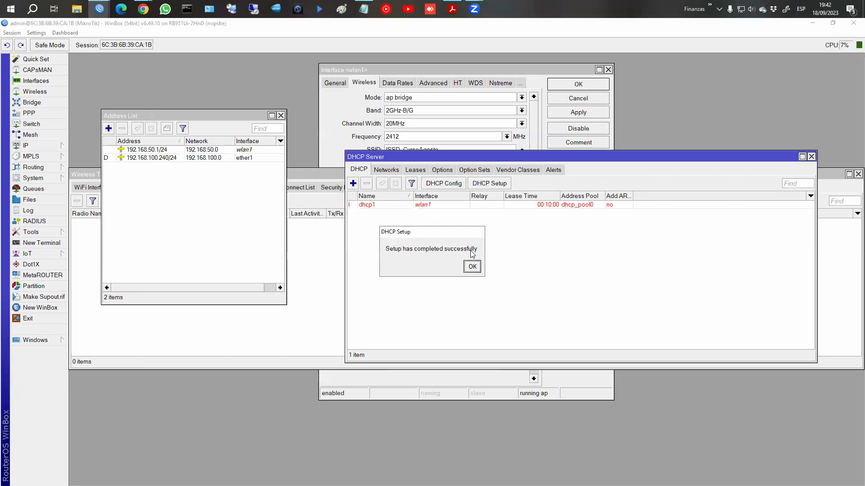
{"action": "left_click", "coordinate": [472, 266]}
{"action": "left_click", "coordinate": [425, 208]}
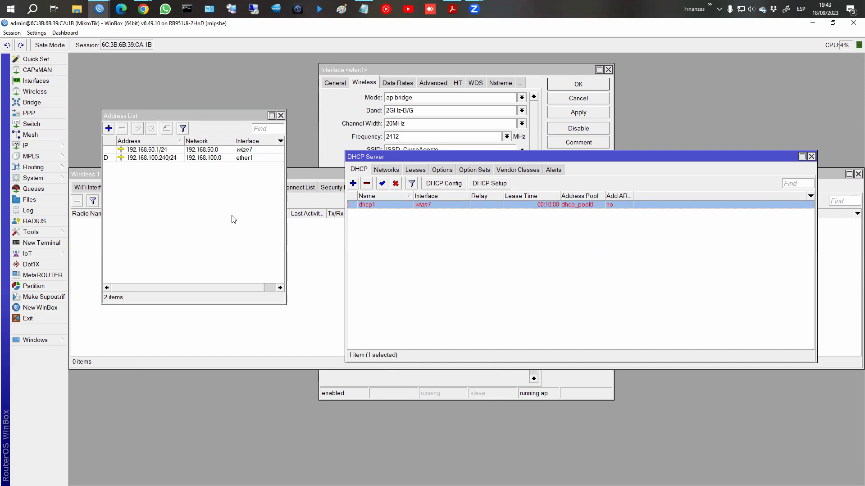
{"action": "mouse_move", "coordinate": [350, 210]}
- Enable Allow Remote Requests in the router's DNS settings
{"action": "left_click", "coordinate": [31, 146]}
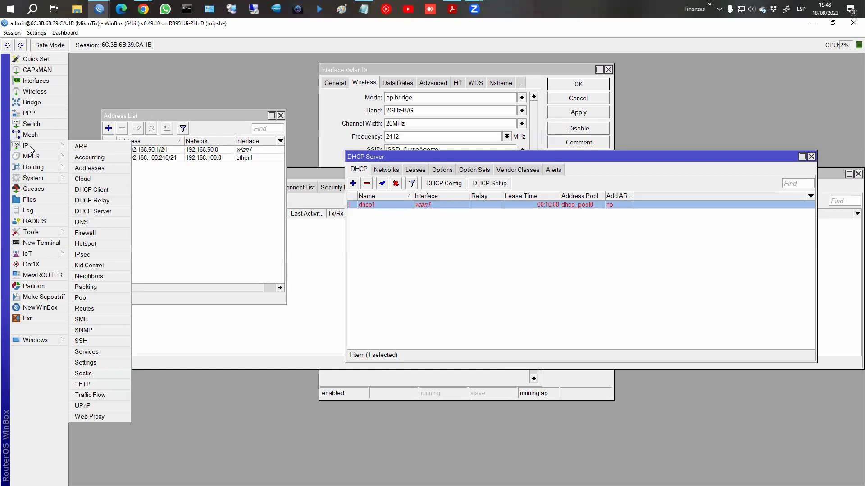
{"action": "left_click", "coordinate": [82, 222]}
{"action": "left_click", "coordinate": [427, 252]}
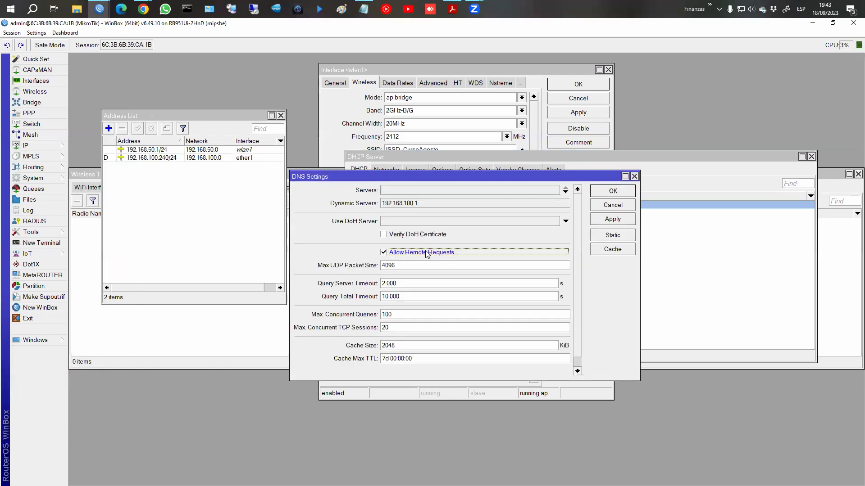
{"action": "left_click", "coordinate": [605, 219]}
{"action": "left_click", "coordinate": [595, 193]}
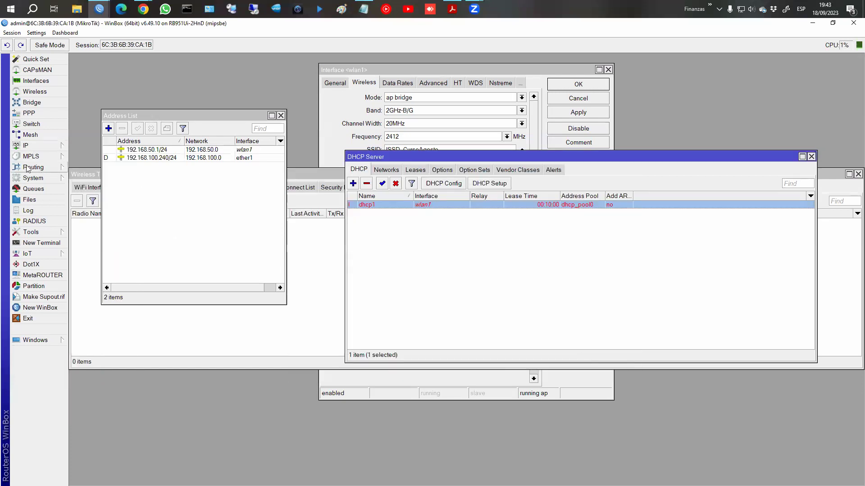
- Add a srcnat masquerade NAT rule with out-interface ether1
{"action": "left_click", "coordinate": [25, 146]}
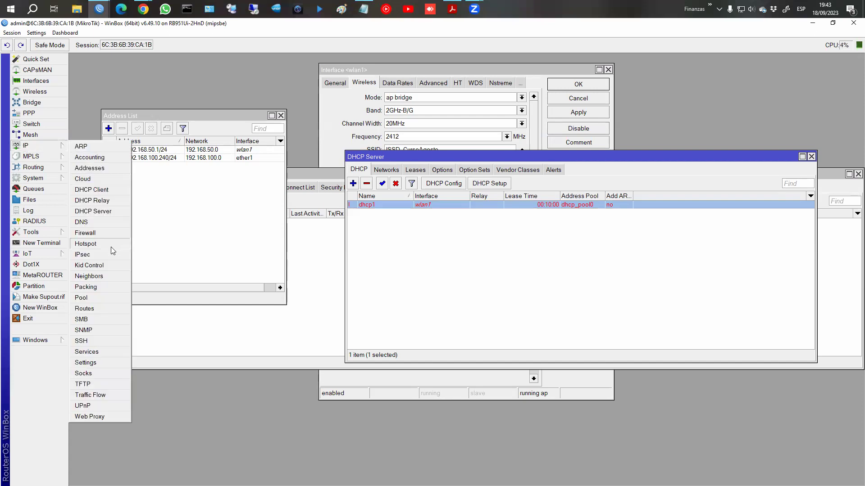
{"action": "left_click", "coordinate": [82, 233]}
{"action": "left_click", "coordinate": [118, 73]}
{"action": "left_click", "coordinate": [75, 85]}
{"action": "left_click", "coordinate": [447, 276]}
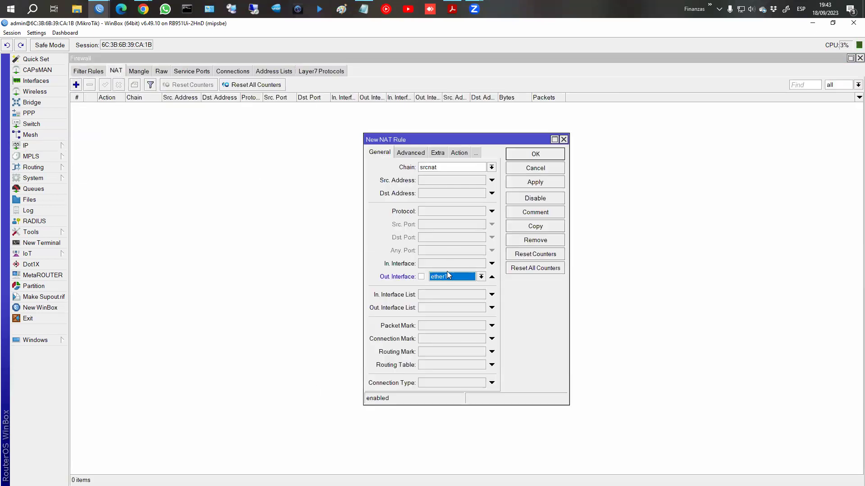
{"action": "left_click", "coordinate": [459, 152]}
{"action": "left_click", "coordinate": [453, 165]}
{"action": "left_click", "coordinate": [445, 220]}
{"action": "left_click", "coordinate": [535, 154]}
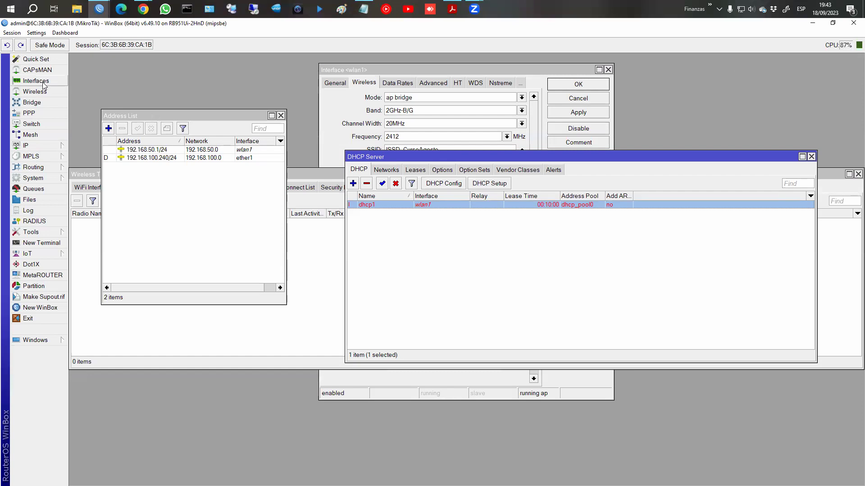
{"action": "left_click", "coordinate": [36, 81]}
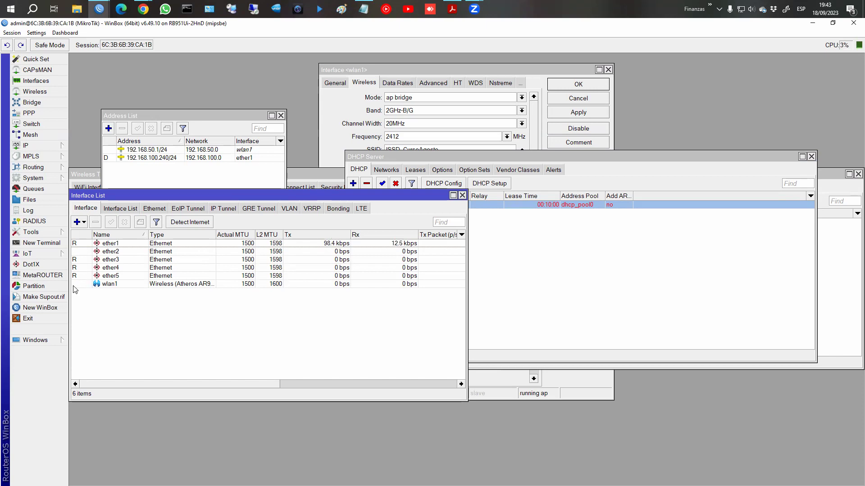
- Select wlan1 and shift the Interface List to watch its live traffic and the dhcp1 server row
{"action": "left_click", "coordinate": [92, 286]}
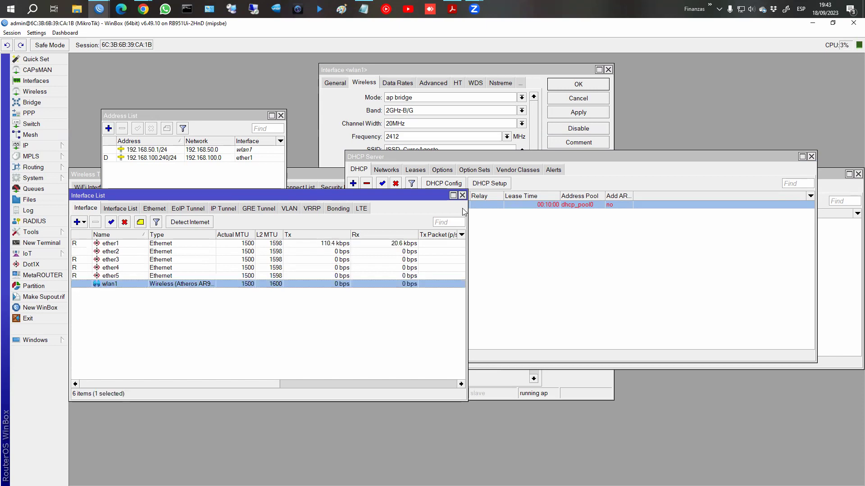
{"action": "left_click_drag", "start_coordinate": [436, 195], "coordinate": [444, 209]}
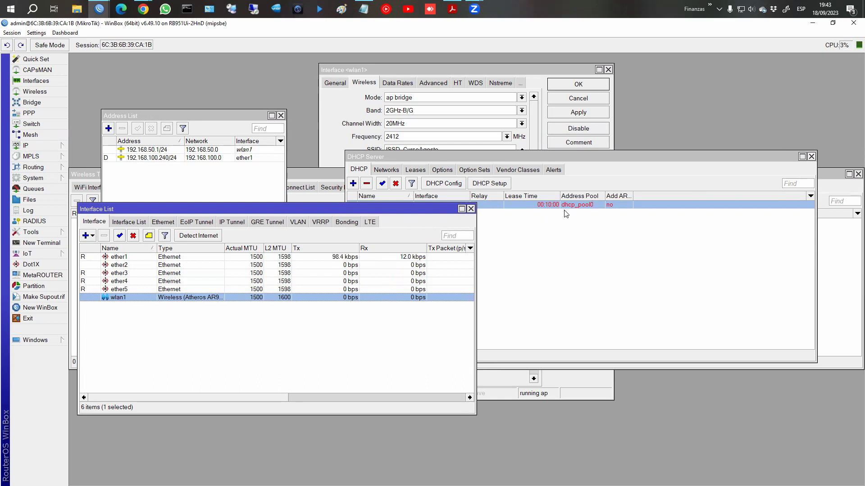
{"action": "left_click_drag", "start_coordinate": [407, 213], "coordinate": [415, 230]}
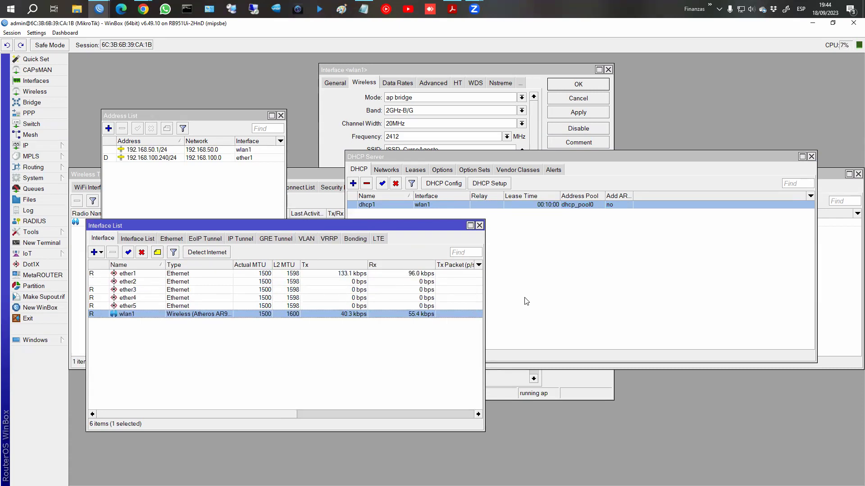
- Check the DHCP server's leases, then close the DHCP Server and Interface List windows
{"action": "left_click", "coordinate": [416, 170]}
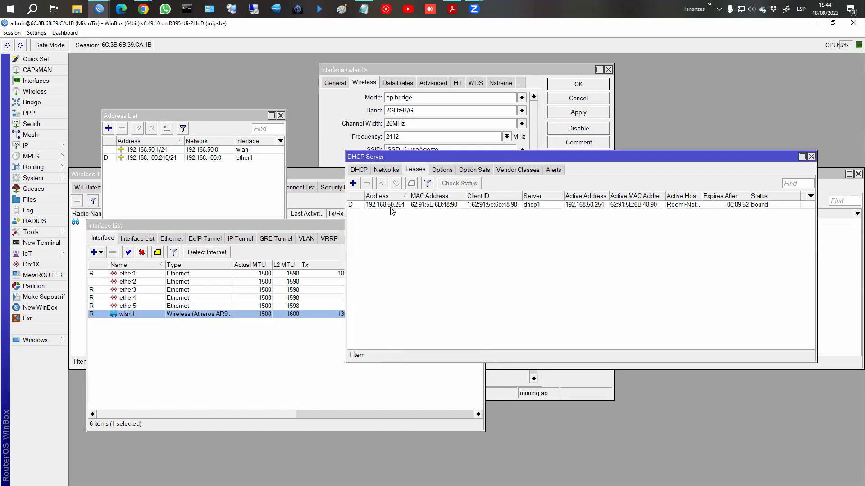
{"action": "left_click", "coordinate": [811, 156]}
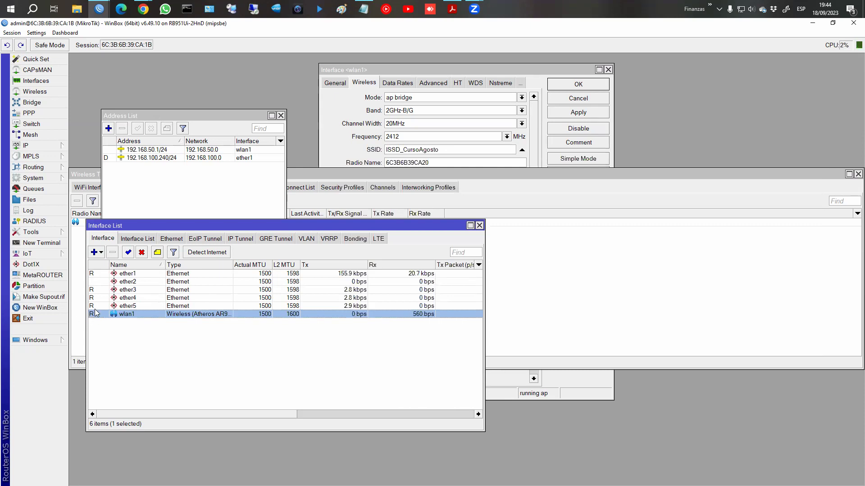
{"action": "left_click", "coordinate": [480, 225]}
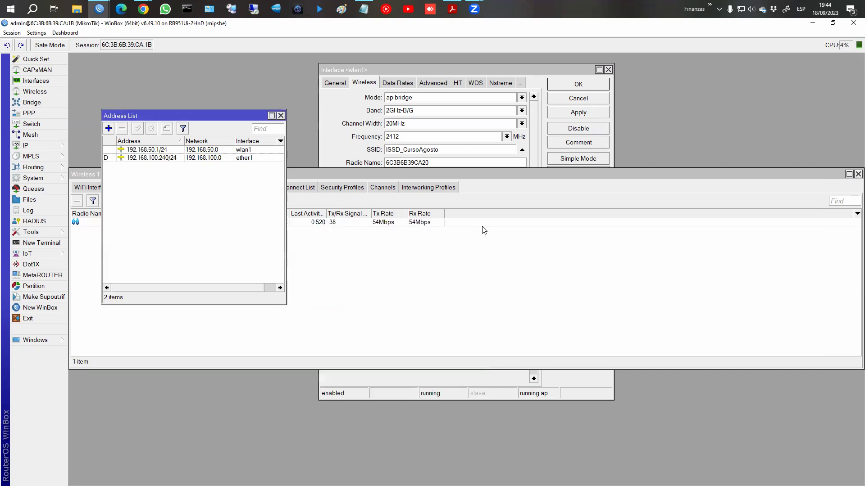
- Inspect the wlan1 client in the Registration table: connected 00:00:34, 11Mbps Tx, 54Mbps Rx
{"action": "left_click", "coordinate": [372, 237]}
{"action": "left_click_drag", "start_coordinate": [276, 179], "coordinate": [280, 113]}
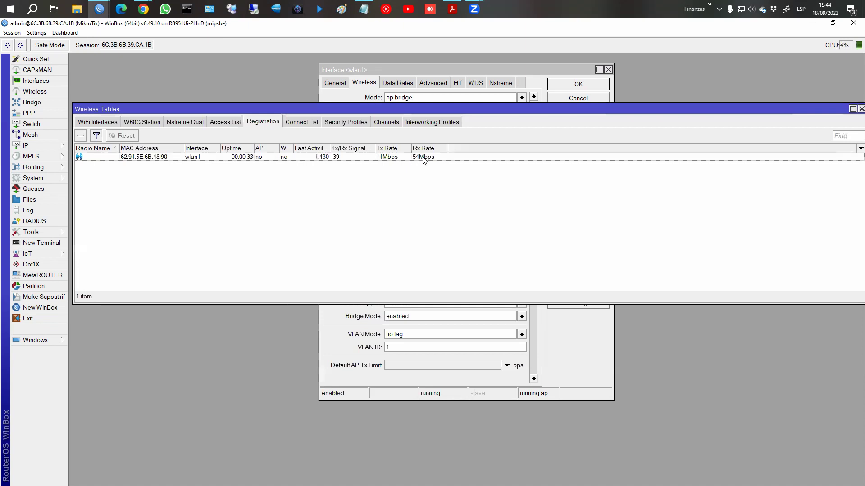
{"action": "left_click", "coordinate": [428, 156]}
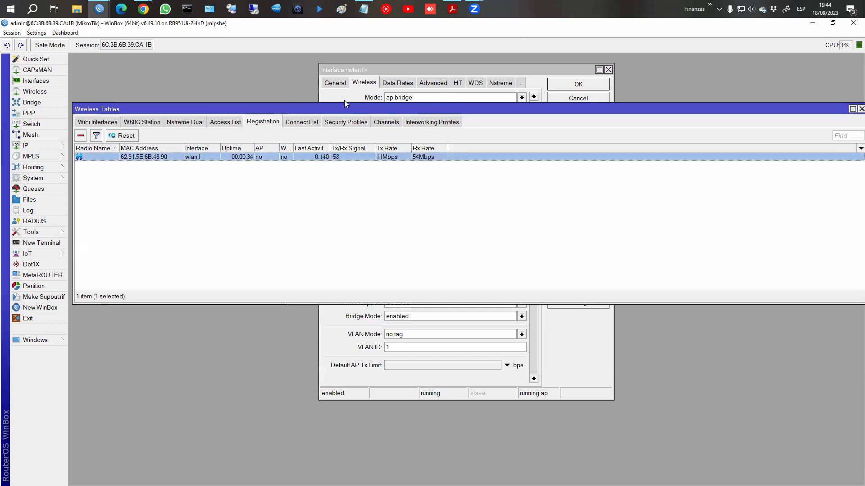
{"action": "left_click", "coordinate": [344, 100]}
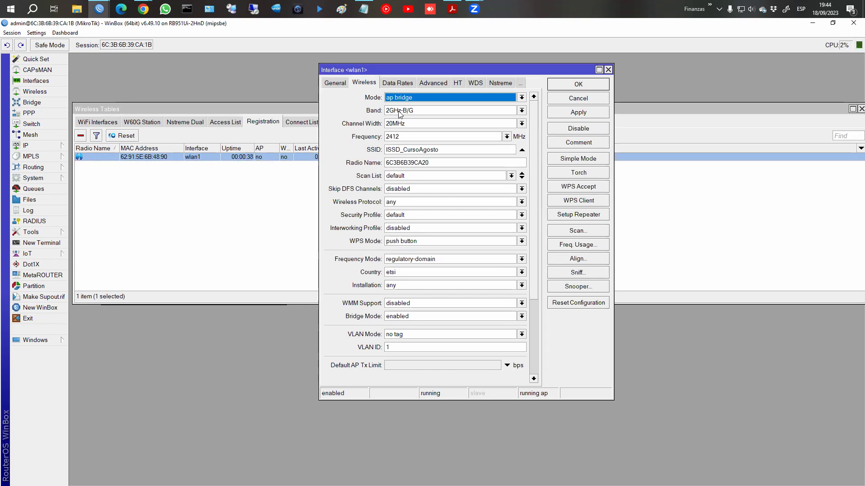
- Show page 9 'Estándares Wireless' of the mtcna_05_wireless PDF
{"action": "left_click", "coordinate": [452, 9]}
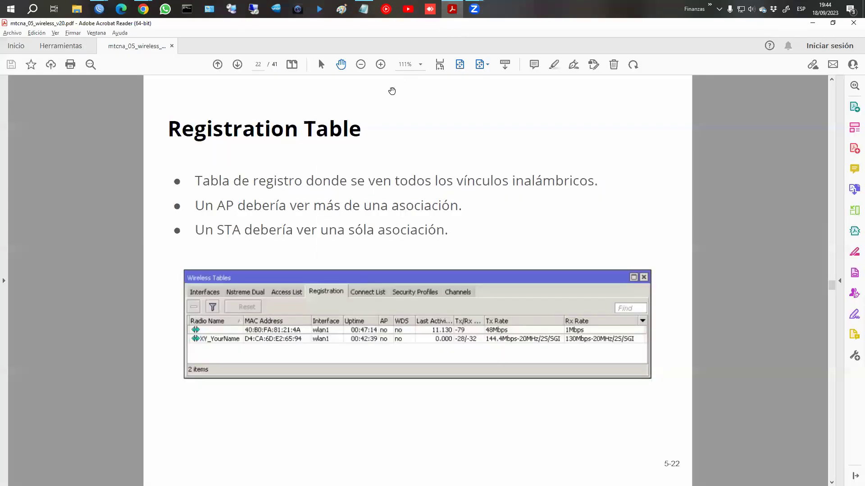
{"action": "scroll", "coordinate": [375, 145], "scroll_direction": "up", "scroll_amount": 7}
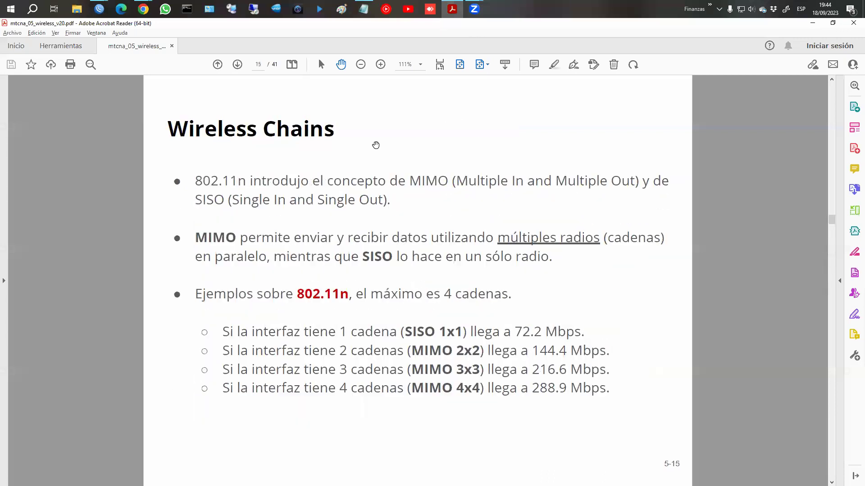
{"action": "scroll", "coordinate": [375, 145], "scroll_direction": "up", "scroll_amount": 1}
{"action": "scroll", "coordinate": [376, 145], "scroll_direction": "down", "scroll_amount": 3}
{"action": "scroll", "coordinate": [376, 145], "scroll_direction": "up", "scroll_amount": 3}
{"action": "scroll", "coordinate": [376, 145], "scroll_direction": "up", "scroll_amount": 5}
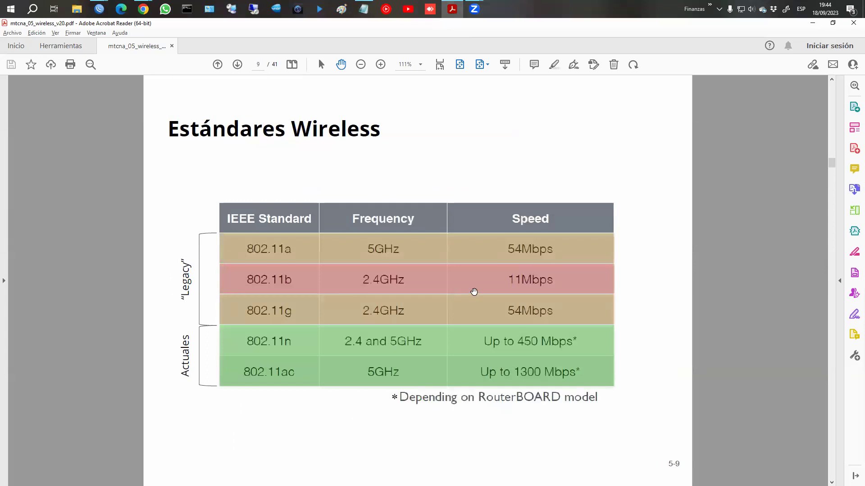
- Box the 802.11g 54Mbps speed in red, clear it, and return to the router session
{"action": "left_click_drag", "start_coordinate": [480, 294], "coordinate": [577, 318]}
{"action": "key", "text": "Escape"}
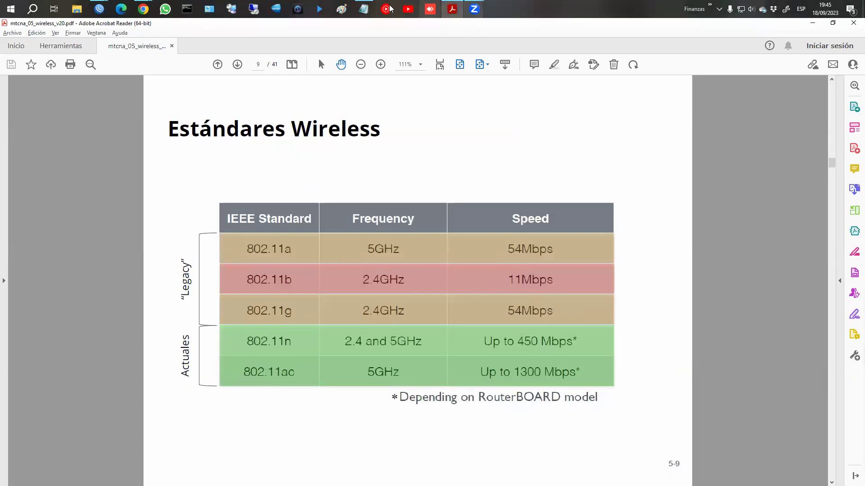
{"action": "mouse_move", "coordinate": [96, 5]}
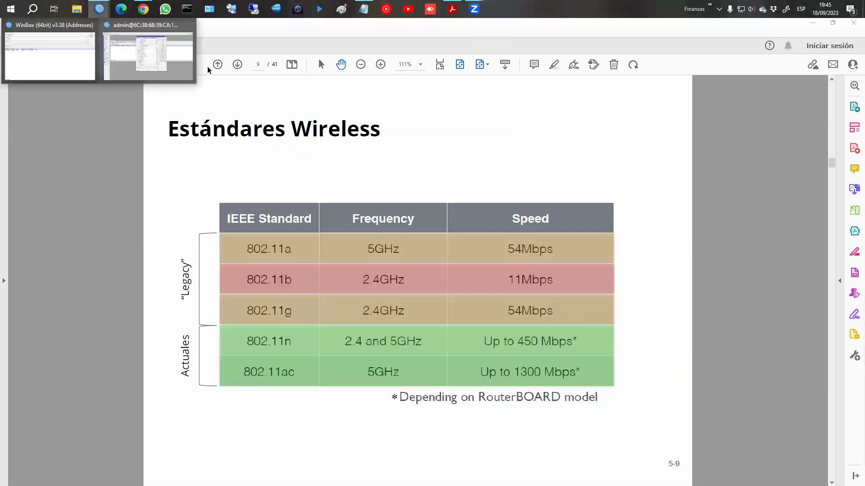
{"action": "left_click", "coordinate": [198, 63]}
- Set wlan1's band to 2GHz-G/N, apply it and close the settings
{"action": "left_click", "coordinate": [419, 111]}
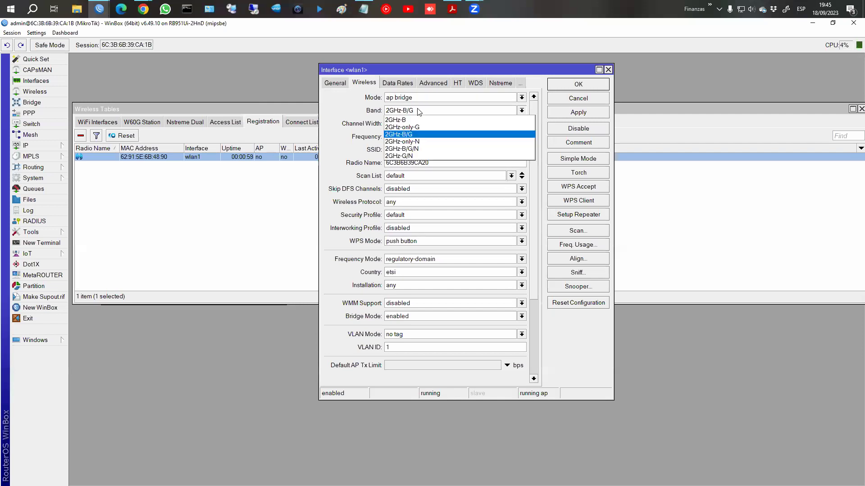
{"action": "left_click", "coordinate": [417, 154]}
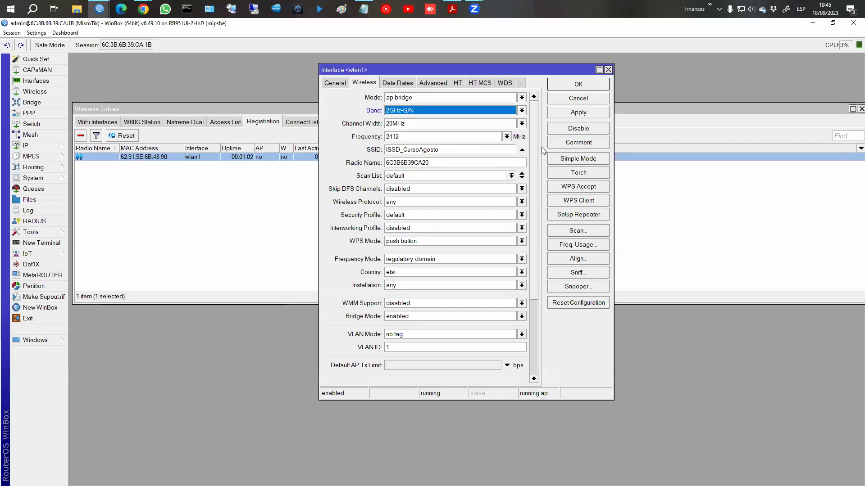
{"action": "left_click", "coordinate": [575, 114]}
{"action": "left_click", "coordinate": [578, 85]}
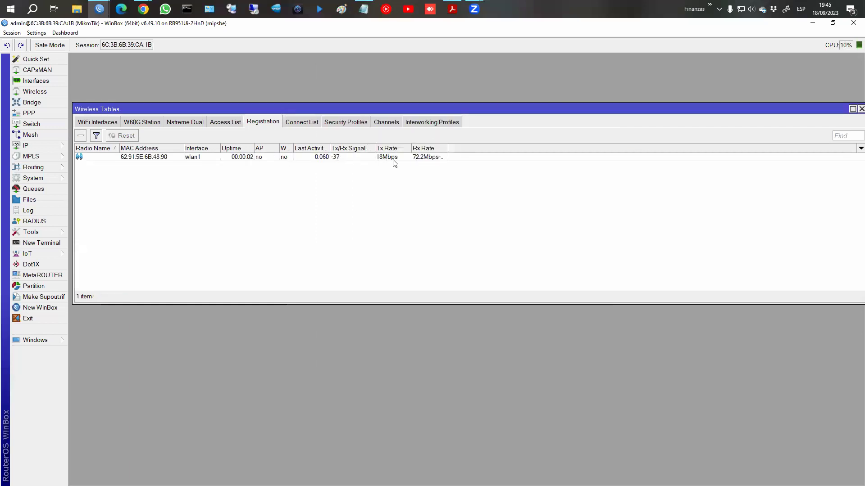
- Widen the Registration Tx/Rx Rate columns to read the client's 72.2Mbps-20MHz/1S/SGI rate
{"action": "double_click", "coordinate": [447, 148]}
{"action": "left_click_drag", "start_coordinate": [411, 148], "coordinate": [455, 148]}
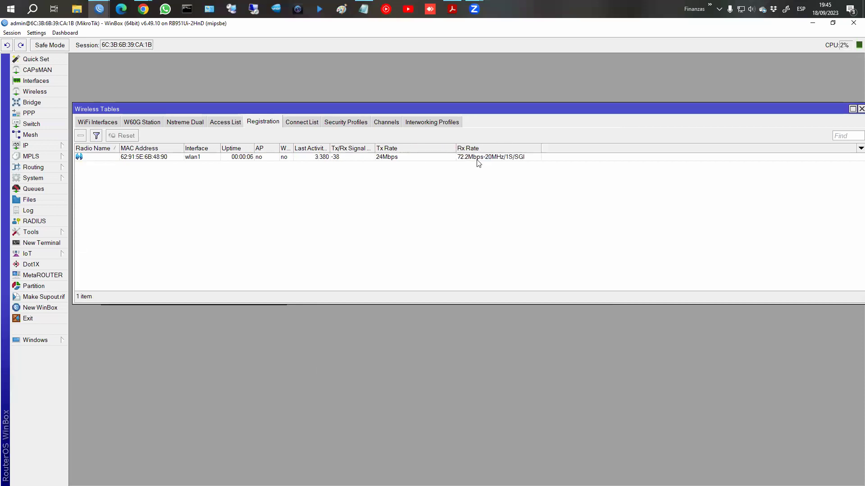
{"action": "left_click", "coordinate": [478, 159]}
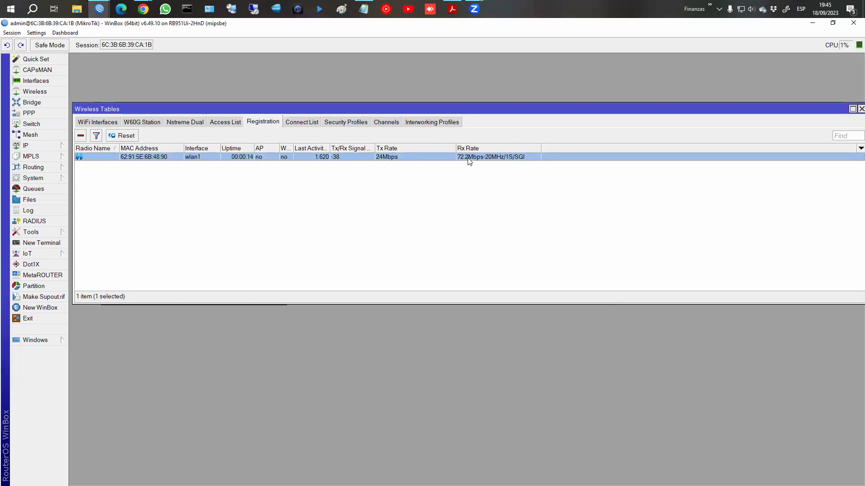
{"action": "left_click", "coordinate": [99, 9]}
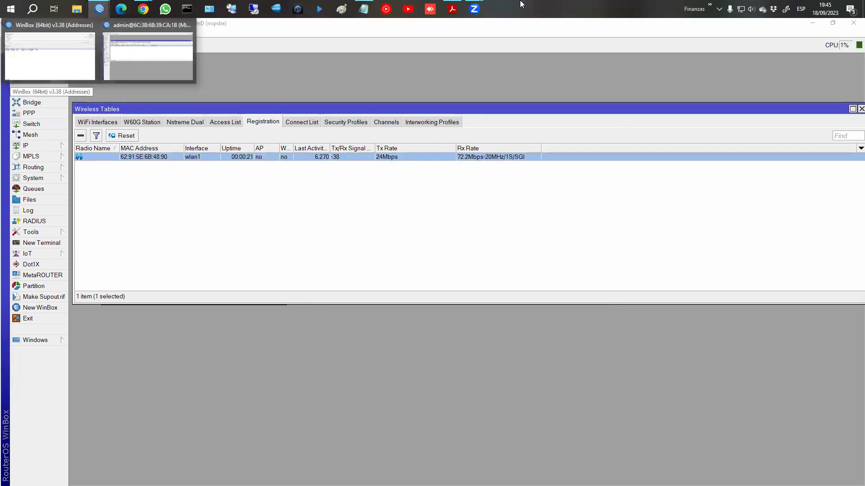
{"action": "left_click", "coordinate": [452, 9]}
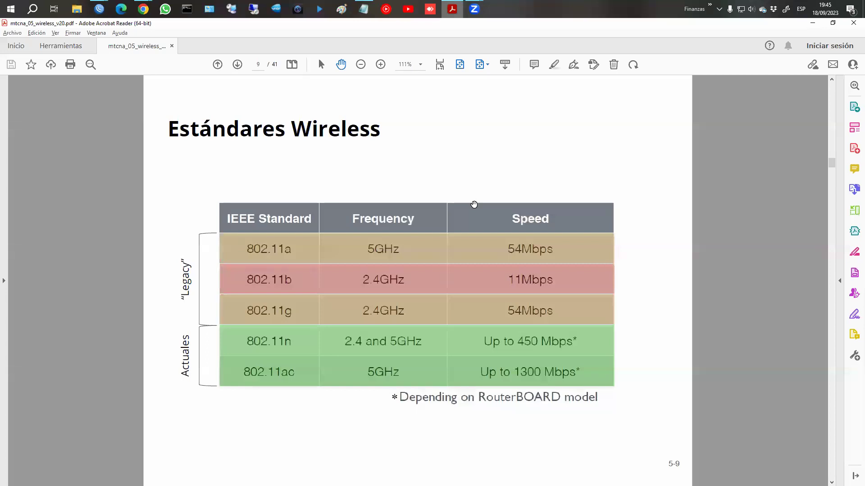
- Scroll to page 15 'Wireless Chains', box 802.11n and the 1-chain line, then clear the ink
{"action": "scroll", "coordinate": [473, 205], "scroll_direction": "down", "scroll_amount": 4}
{"action": "scroll", "coordinate": [474, 204], "scroll_direction": "down", "scroll_amount": 2}
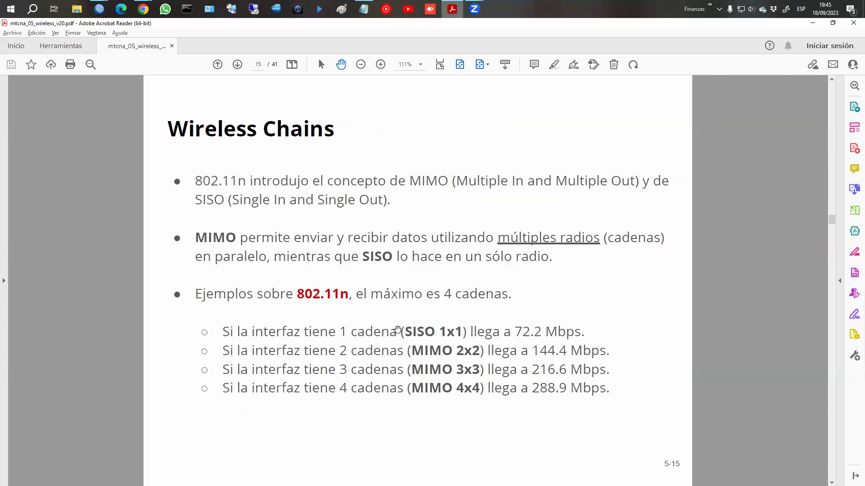
{"action": "key", "text": "ctrl+2"}
{"action": "left_click_drag", "start_coordinate": [292, 284], "coordinate": [354, 308]}
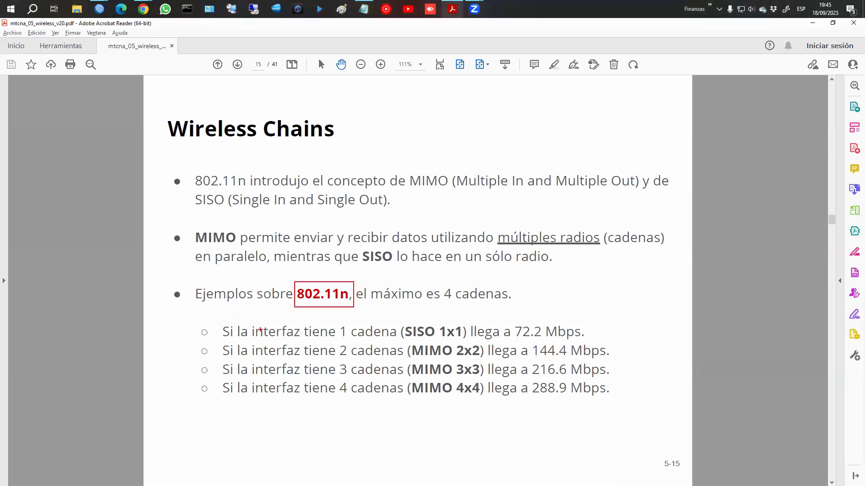
{"action": "left_click_drag", "start_coordinate": [219, 320], "coordinate": [589, 339]}
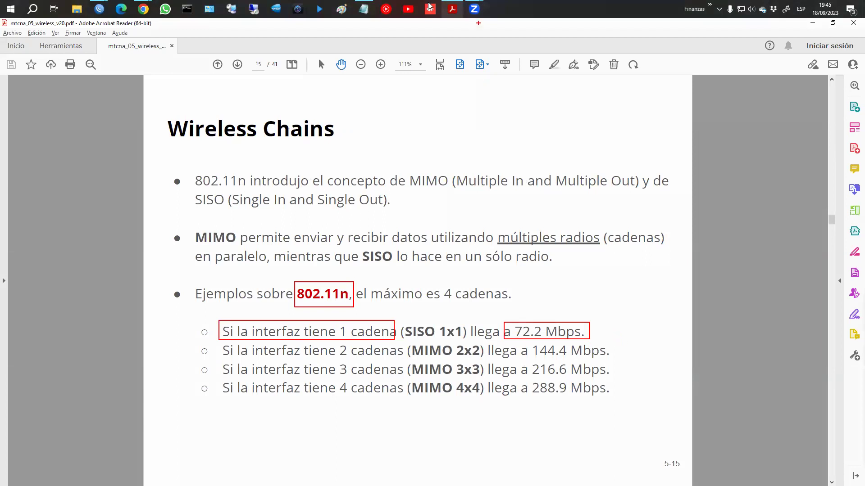
{"action": "key", "text": "Escape"}
{"action": "left_click", "coordinate": [452, 8]}
{"action": "left_click", "coordinate": [458, 9]}
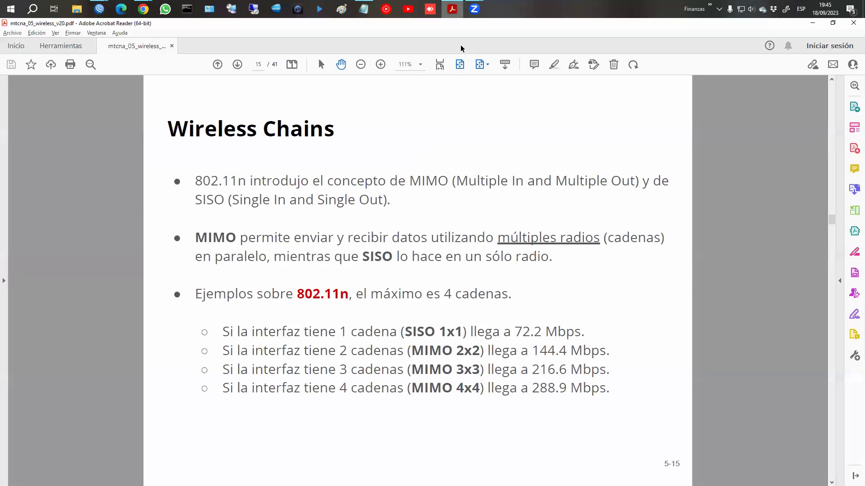
{"action": "left_click", "coordinate": [458, 9]}
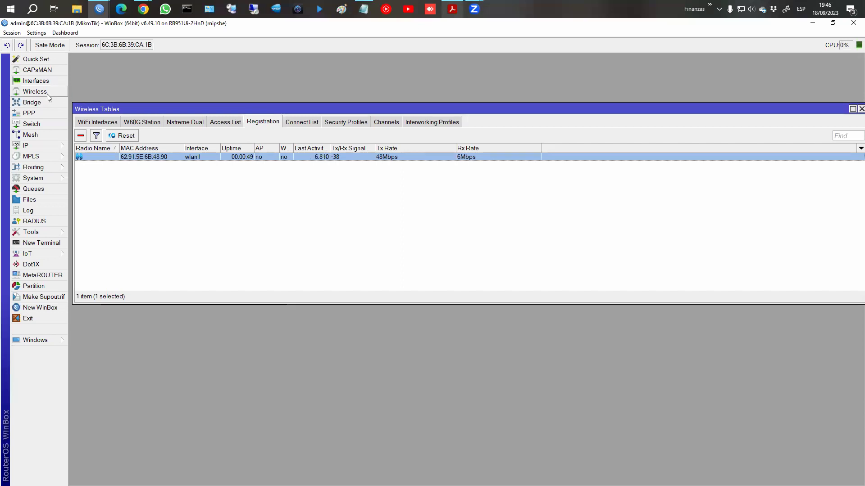
{"action": "left_click", "coordinate": [95, 121]}
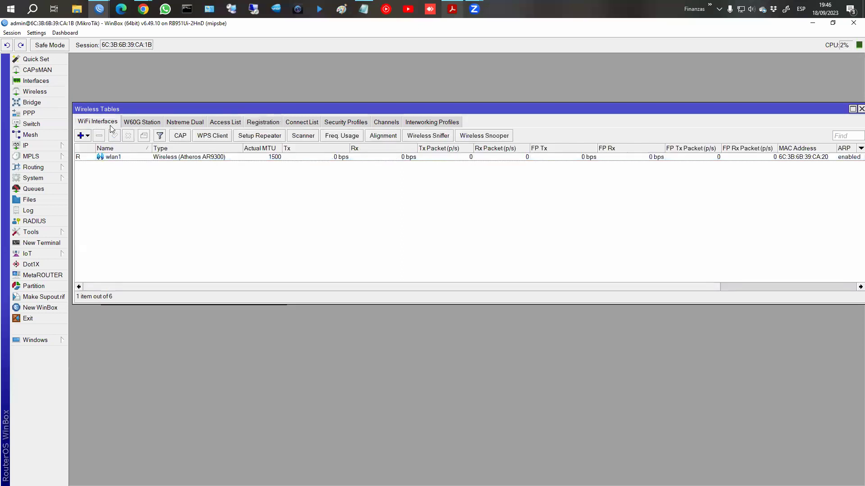
{"action": "double_click", "coordinate": [191, 162]}
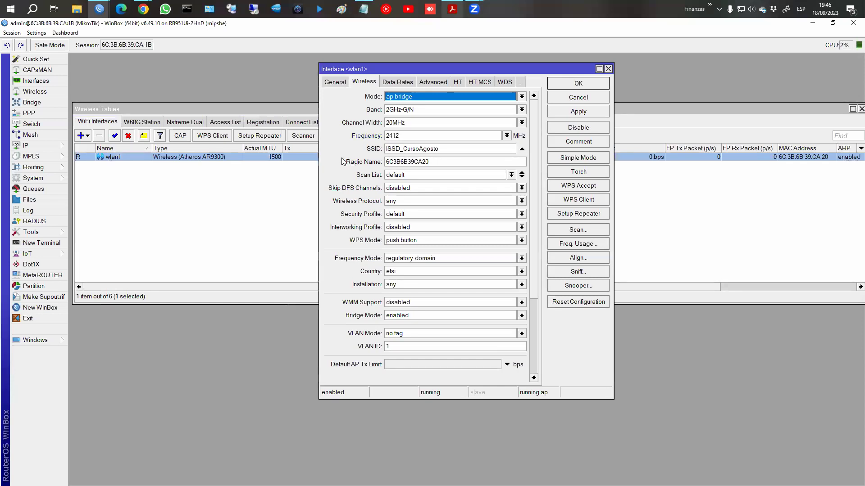
{"action": "left_click_drag", "start_coordinate": [340, 153], "coordinate": [443, 169]}
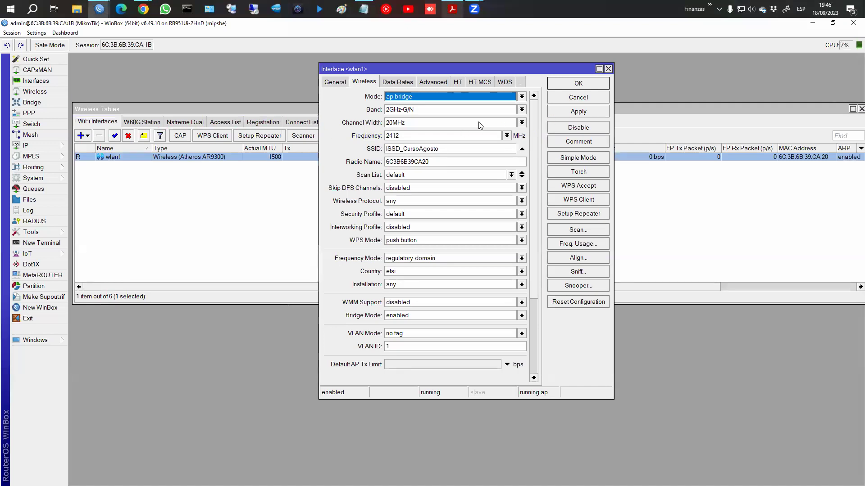
{"action": "key", "text": "Escape"}
{"action": "left_click", "coordinate": [578, 97]}
{"action": "left_click", "coordinate": [263, 122]}
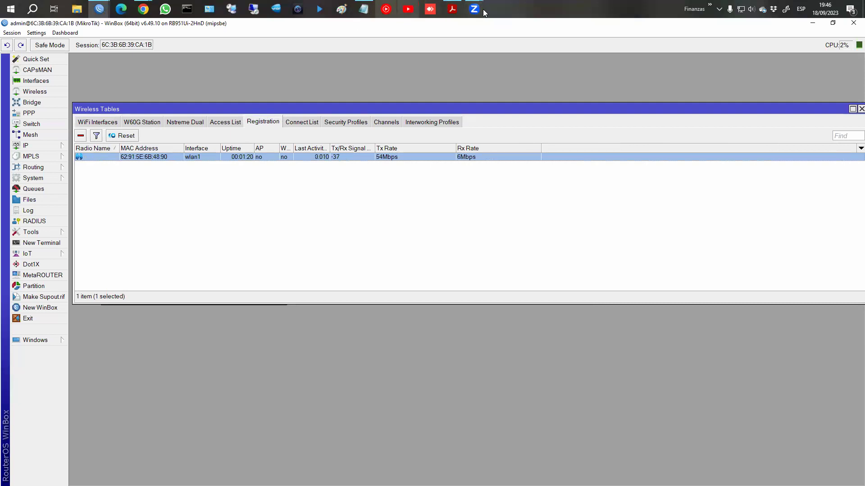
{"action": "left_click", "coordinate": [453, 9]}
- Scroll to page 25 'Potencia de Tx', box 'advanced mode' and 'all rates fixed', then clear
{"action": "scroll", "coordinate": [502, 174], "scroll_direction": "down", "scroll_amount": 10}
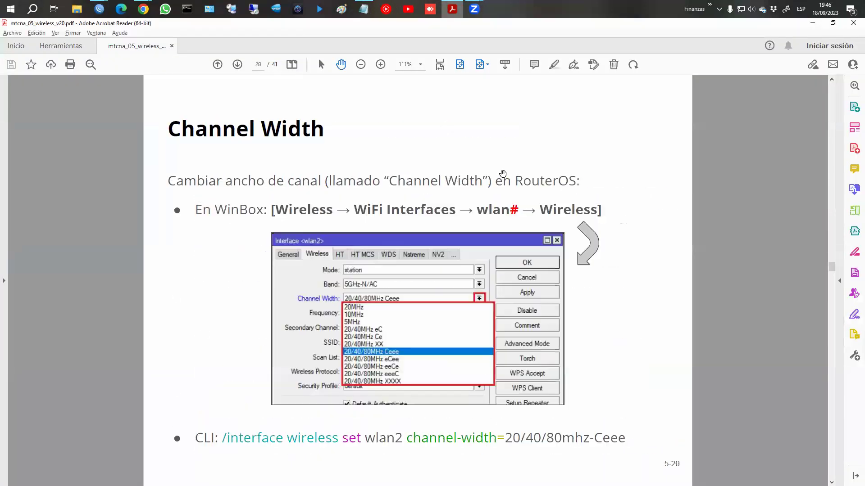
{"action": "scroll", "coordinate": [503, 174], "scroll_direction": "down", "scroll_amount": 1}
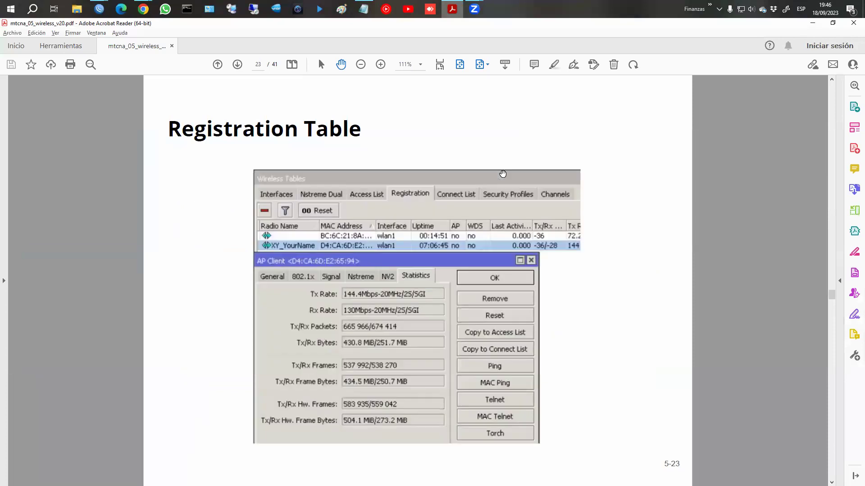
{"action": "scroll", "coordinate": [503, 174], "scroll_direction": "down", "scroll_amount": 1}
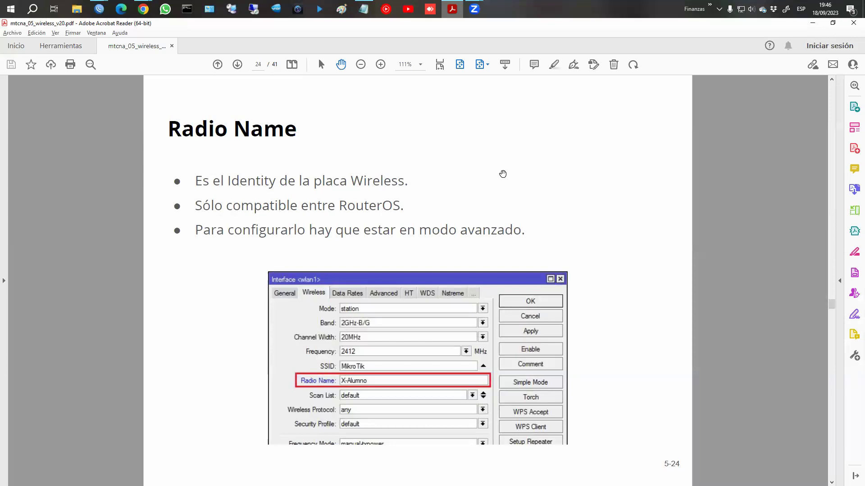
{"action": "scroll", "coordinate": [503, 174], "scroll_direction": "down", "scroll_amount": 1}
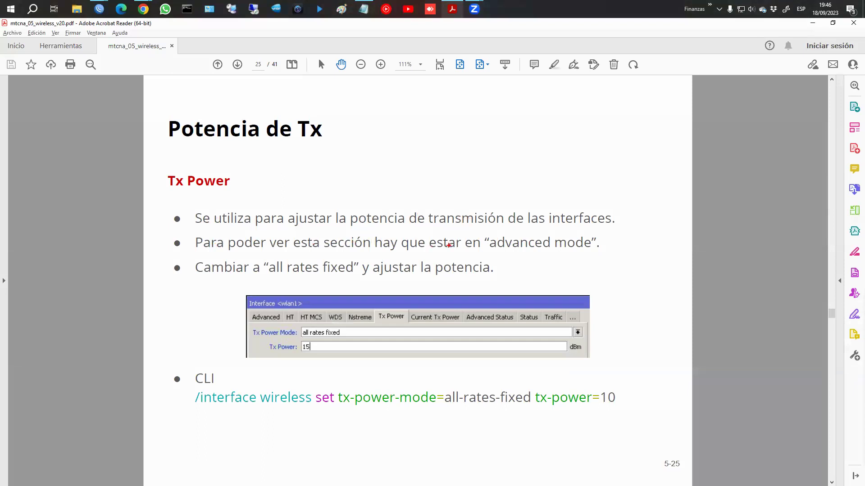
{"action": "left_click_drag", "start_coordinate": [488, 233], "coordinate": [605, 256]}
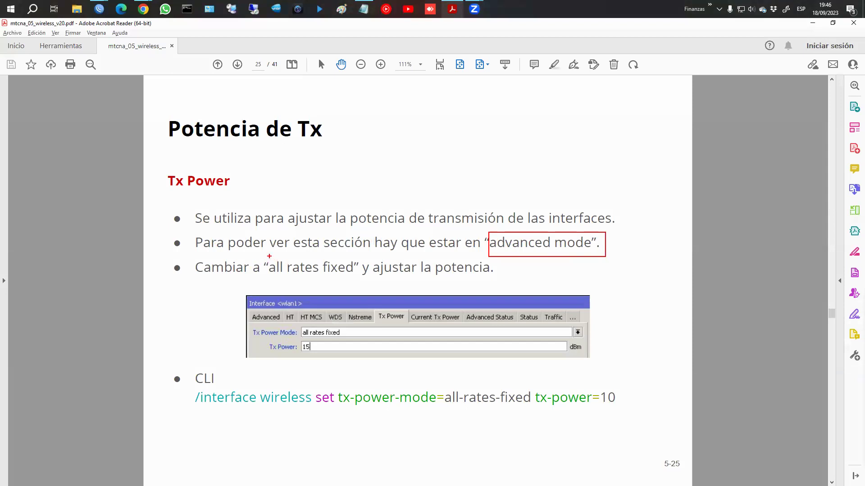
{"action": "left_click_drag", "start_coordinate": [278, 265], "coordinate": [363, 280]}
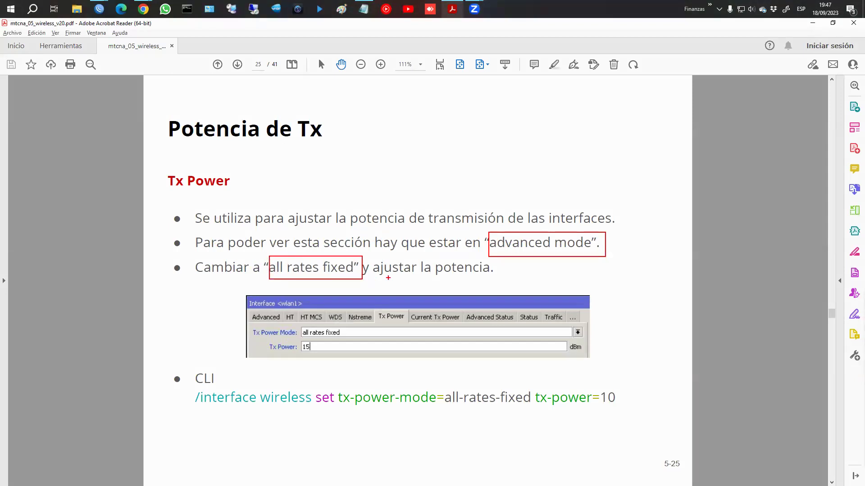
{"action": "key", "text": "Escape"}
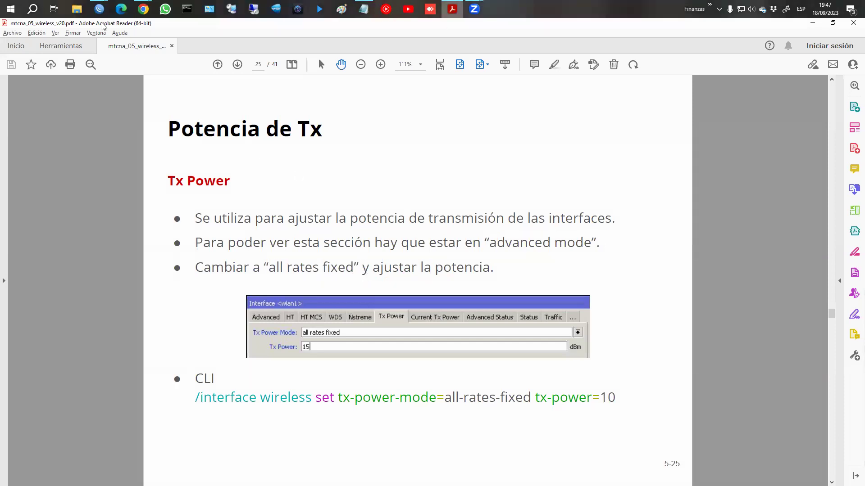
- Open wlan1's settings from the wireless interface list at the Tx Power section
{"action": "left_click", "coordinate": [99, 9]}
{"action": "left_click", "coordinate": [141, 63]}
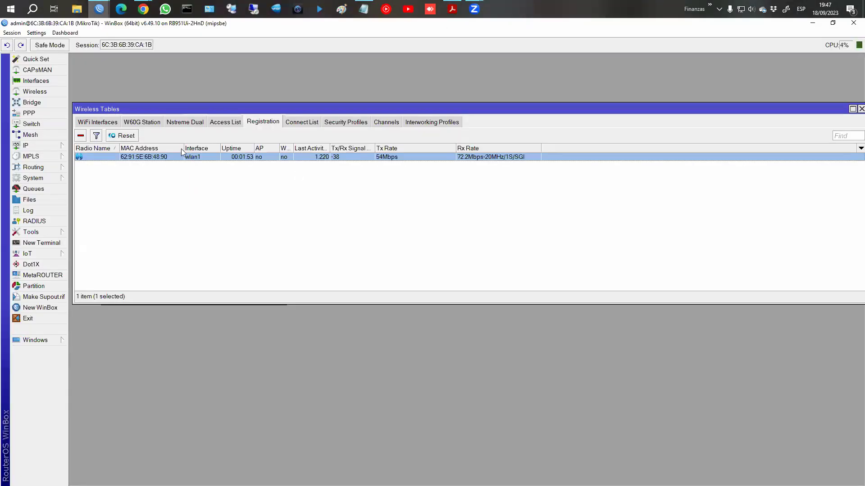
{"action": "left_click", "coordinate": [97, 122]}
{"action": "double_click", "coordinate": [166, 158]}
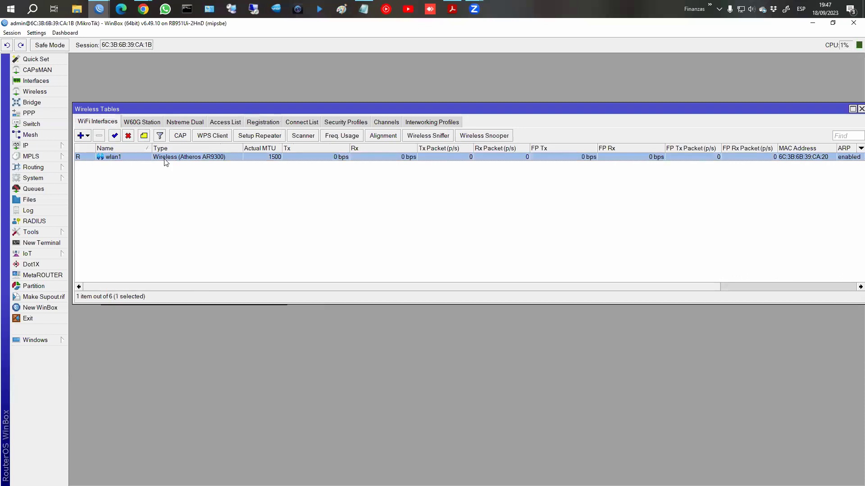
{"action": "left_click_drag", "start_coordinate": [613, 137], "coordinate": [701, 137]}
{"action": "left_click", "coordinate": [573, 83]}
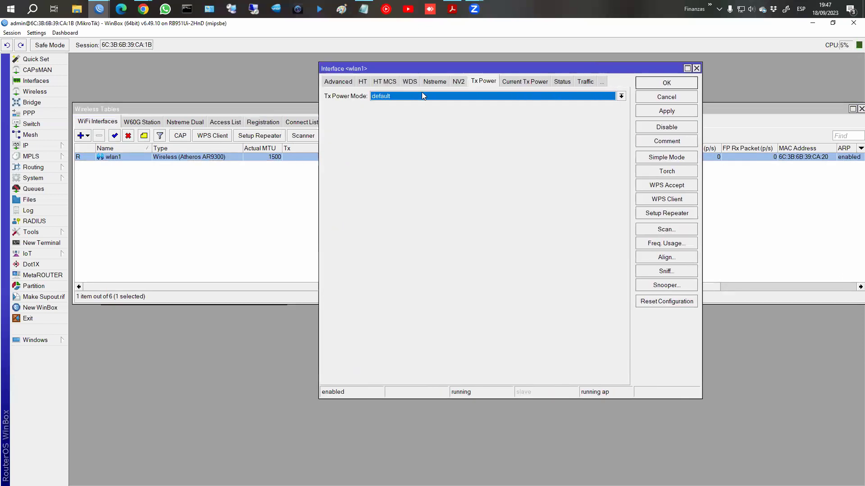
- Try Tx Power Mode all rates fixed at 17 dBm, then manual per-rate powers
{"action": "left_click", "coordinate": [384, 97]}
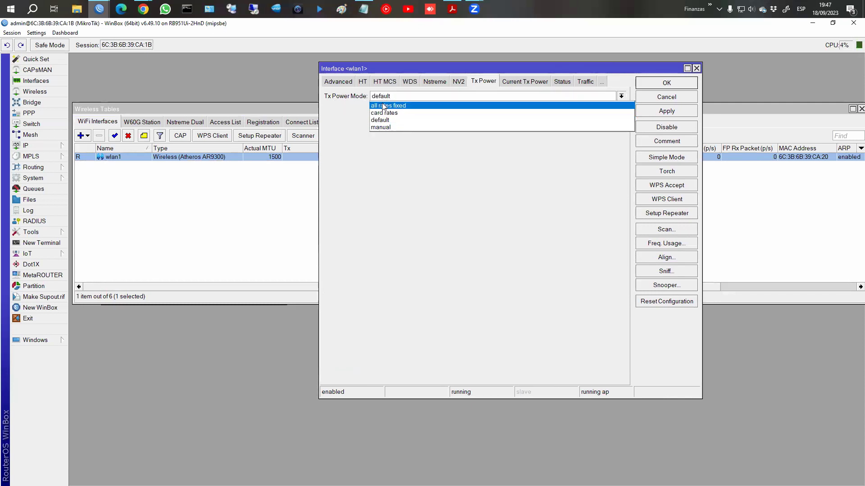
{"action": "left_click", "coordinate": [384, 107]}
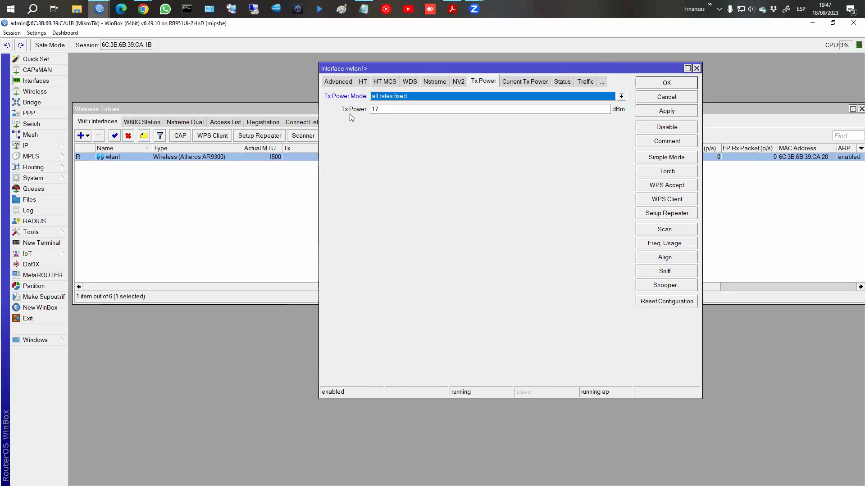
{"action": "left_click", "coordinate": [384, 110]}
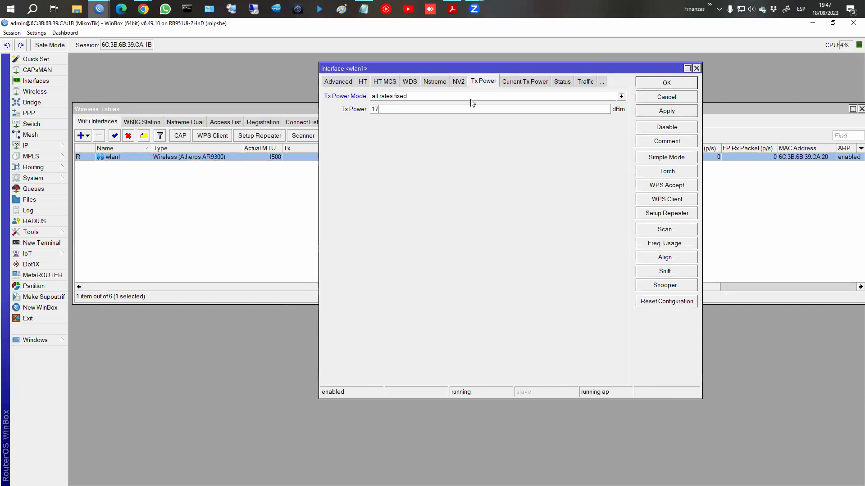
{"action": "left_click", "coordinate": [432, 96]}
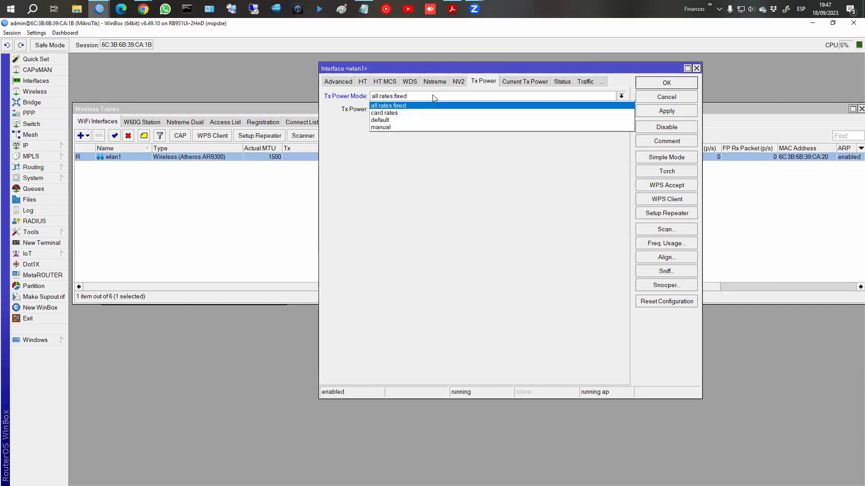
{"action": "left_click", "coordinate": [413, 127]}
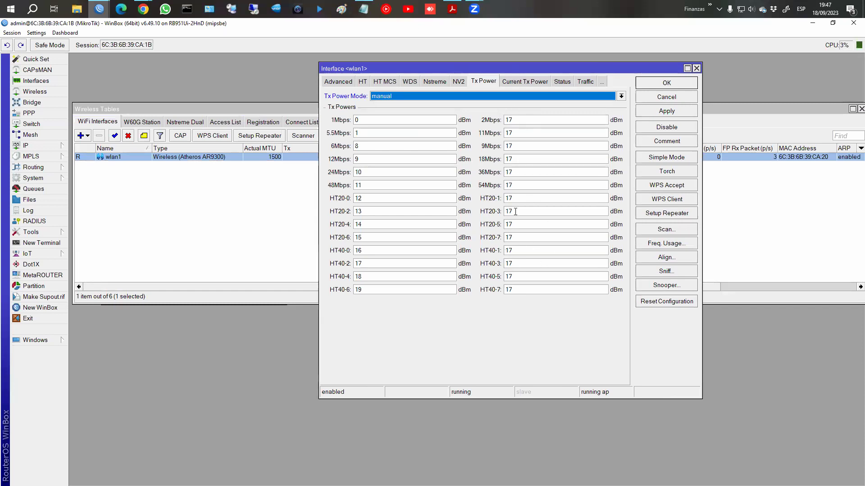
- Set wlan1's Tx Power Mode back to default
{"action": "left_click", "coordinate": [424, 99]}
{"action": "left_click", "coordinate": [405, 127]}
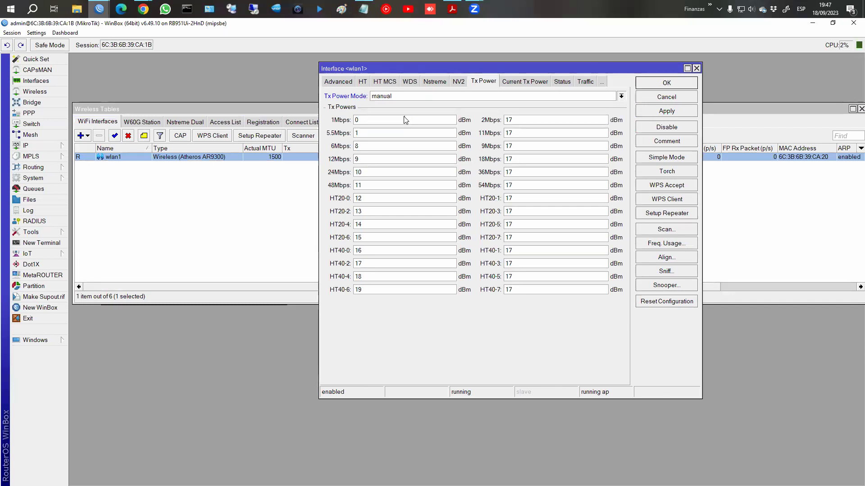
{"action": "left_click", "coordinate": [410, 97]}
{"action": "left_click", "coordinate": [414, 105]}
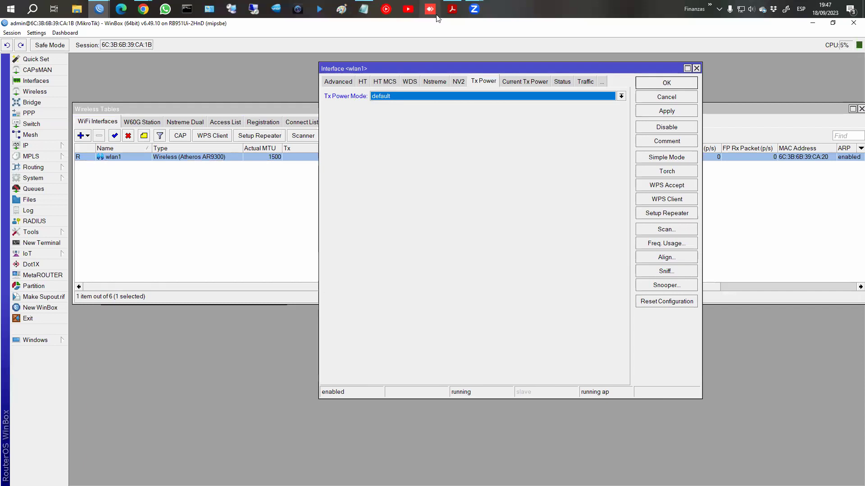
{"action": "left_click", "coordinate": [452, 8]}
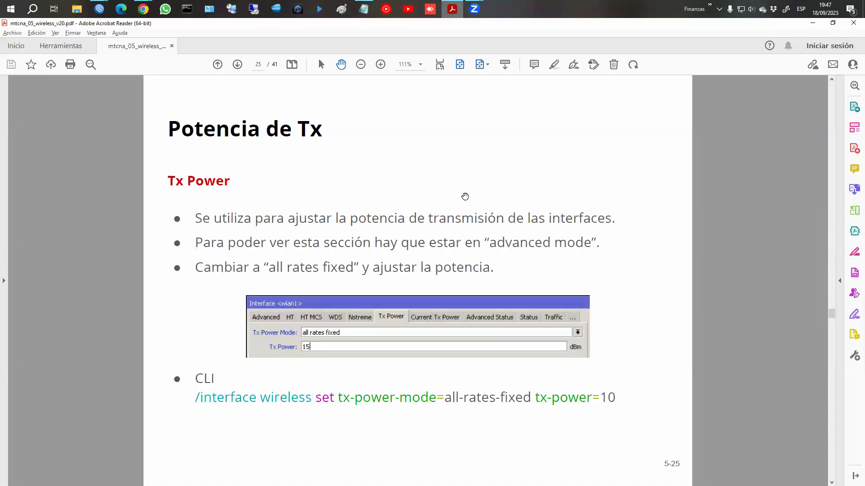
- Advance the slides to page 26 'Sensibilidad Rx' and bring the blank Notepad forward
{"action": "scroll", "coordinate": [465, 196], "scroll_direction": "down", "scroll_amount": 1}
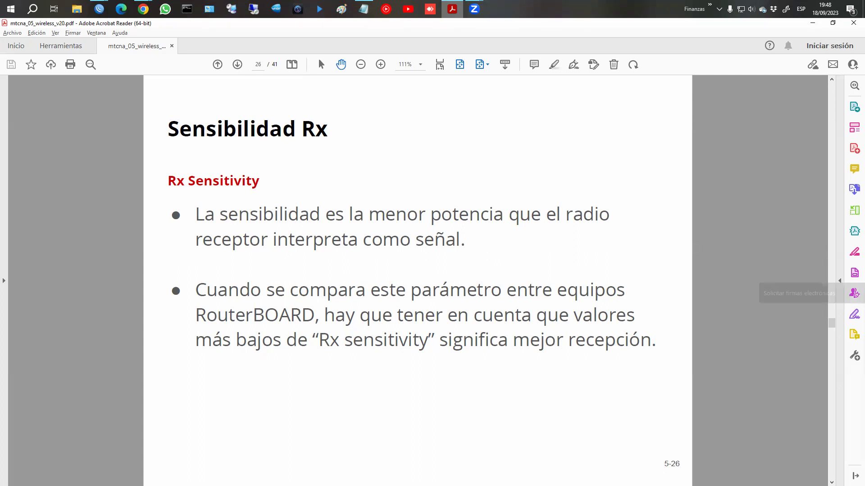
{"action": "left_click", "coordinate": [371, 12]}
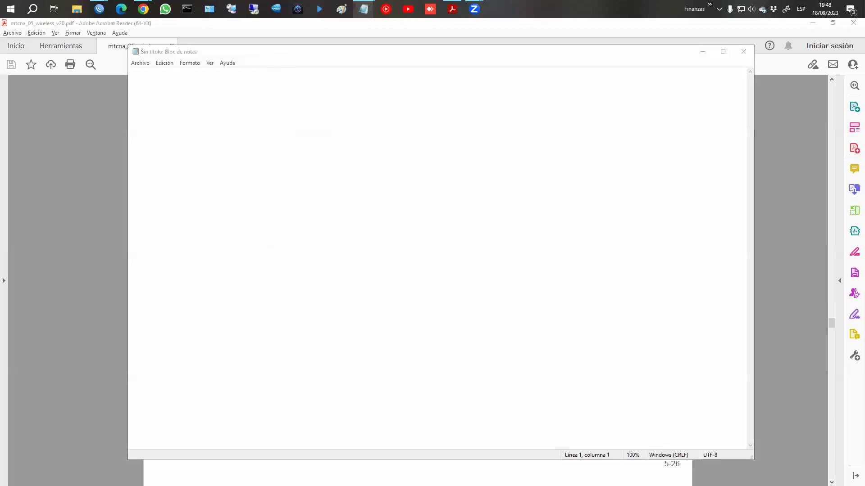
- Sketch red axes with a minus sign and a left-pointing arrow
{"action": "left_click_drag", "start_coordinate": [432, 93], "coordinate": [449, 272]}
{"action": "mouse_move", "coordinate": [298, 188]}
{"action": "left_mouse_down"}
{"action": "mouse_move", "coordinate": [577, 167]}
{"action": "mouse_move", "coordinate": [581, 181]}
{"action": "left_mouse_up"}
{"action": "left_click", "coordinate": [440, 175]}
{"action": "left_click", "coordinate": [296, 179]}
{"action": "left_click_drag", "start_coordinate": [293, 179], "coordinate": [305, 179]}
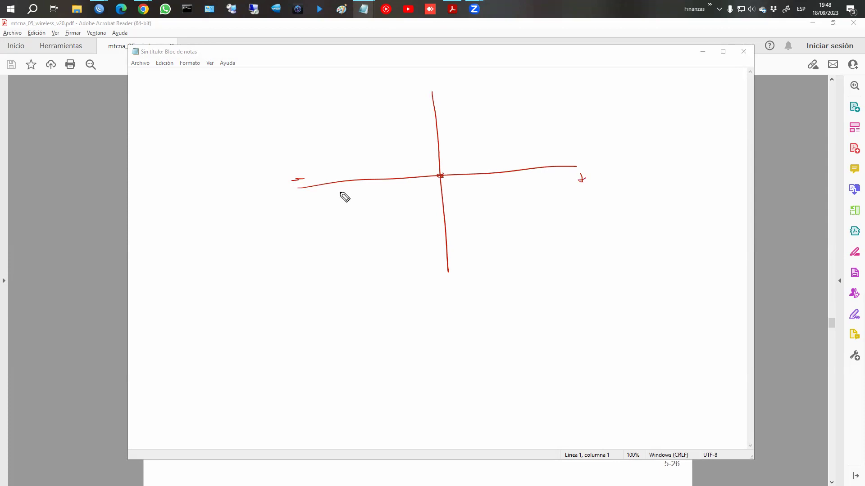
{"action": "left_click_drag", "start_coordinate": [305, 199], "coordinate": [279, 208]}
{"action": "mouse_move", "coordinate": [314, 166]}
{"action": "left_mouse_down"}
{"action": "mouse_move", "coordinate": [332, 170]}
{"action": "mouse_move", "coordinate": [328, 145]}
{"action": "mouse_move", "coordinate": [347, 155]}
{"action": "mouse_move", "coordinate": [331, 144]}
{"action": "mouse_move", "coordinate": [338, 153]}
{"action": "left_mouse_up"}
{"action": "key", "text": "ctrl+z"}
{"action": "key", "text": "ctrl+z"}
- Label the axis 100db, -50db, -100db and 'Rx =', add -40/-30 marks, then clear the ink
{"action": "mouse_move", "coordinate": [376, 178]}
{"action": "left_mouse_down"}
{"action": "mouse_move", "coordinate": [370, 158]}
{"action": "mouse_move", "coordinate": [381, 145]}
{"action": "left_mouse_up"}
{"action": "left_click_drag", "start_coordinate": [387, 140], "coordinate": [393, 144]}
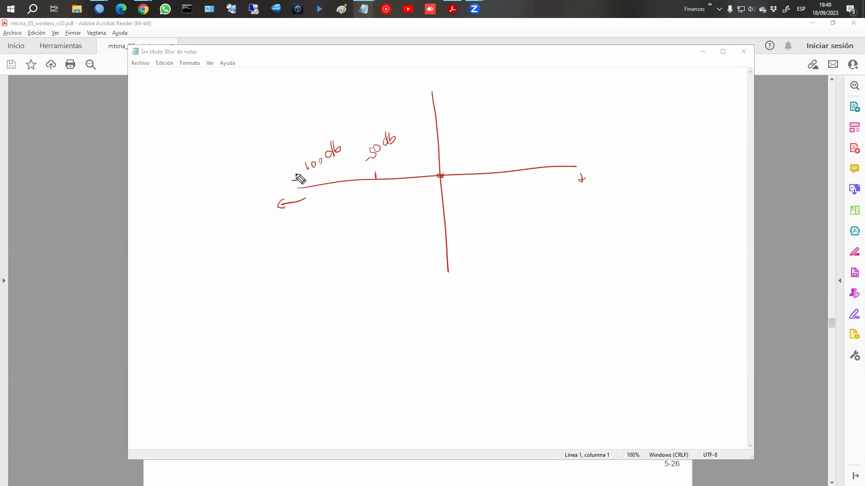
{"action": "left_click_drag", "start_coordinate": [296, 168], "coordinate": [305, 165]}
{"action": "left_click", "coordinate": [280, 273]}
{"action": "mouse_move", "coordinate": [280, 273]}
{"action": "left_mouse_down"}
{"action": "mouse_move", "coordinate": [279, 303]}
{"action": "mouse_move", "coordinate": [295, 299]}
{"action": "left_mouse_up"}
{"action": "left_click_drag", "start_coordinate": [298, 298], "coordinate": [323, 290]}
{"action": "left_click_drag", "start_coordinate": [316, 296], "coordinate": [323, 296]}
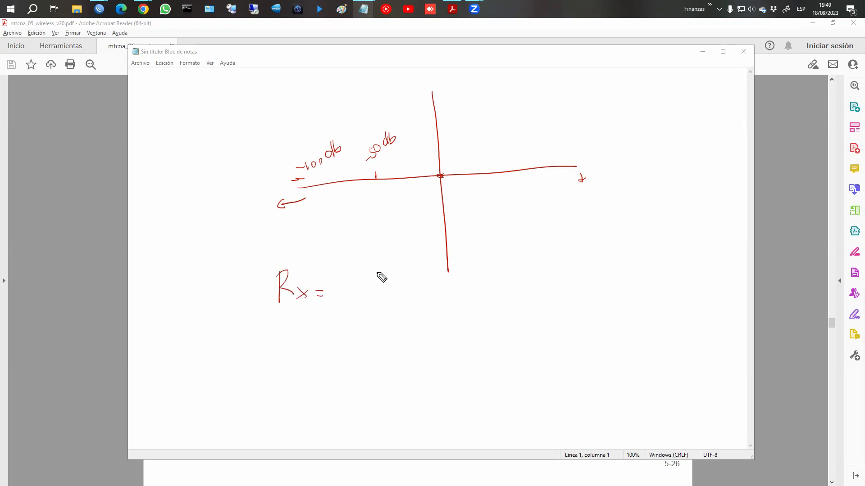
{"action": "left_click_drag", "start_coordinate": [385, 180], "coordinate": [421, 185]}
{"action": "mouse_move", "coordinate": [419, 180]}
{"action": "left_mouse_down"}
{"action": "mouse_move", "coordinate": [413, 170]}
{"action": "mouse_move", "coordinate": [426, 160]}
{"action": "mouse_move", "coordinate": [388, 172]}
{"action": "mouse_move", "coordinate": [404, 162]}
{"action": "left_mouse_up"}
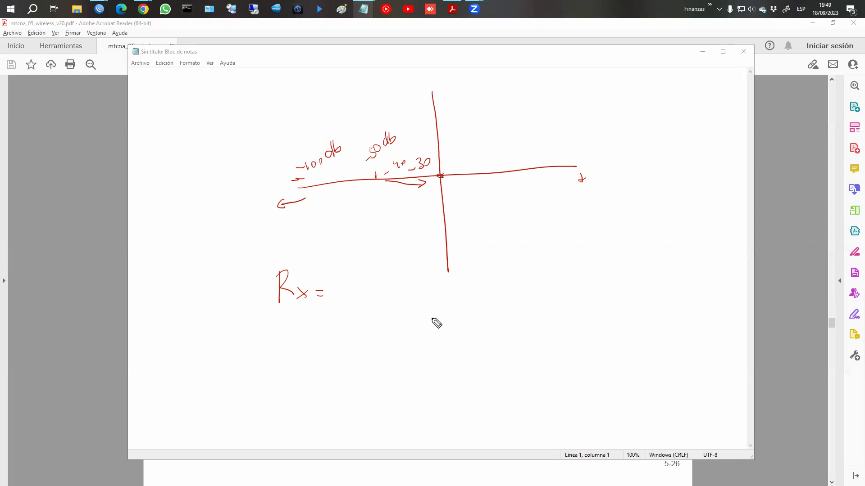
{"action": "key", "text": "Escape"}
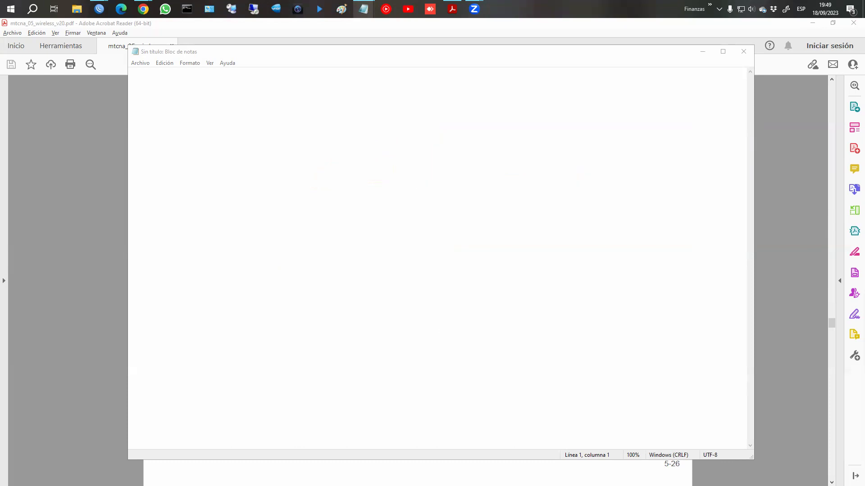
- Draw Tx and Rx boxes, a cable rising from Tx, and the transmitting antenna
{"action": "mouse_move", "coordinate": [189, 257]}
{"action": "left_mouse_down"}
{"action": "mouse_move", "coordinate": [250, 284]}
{"action": "mouse_move", "coordinate": [187, 296]}
{"action": "mouse_move", "coordinate": [200, 270]}
{"action": "mouse_move", "coordinate": [215, 276]}
{"action": "mouse_move", "coordinate": [207, 263]}
{"action": "left_mouse_up"}
{"action": "key", "text": "ctrl+z"}
{"action": "mouse_move", "coordinate": [202, 266]}
{"action": "left_mouse_down"}
{"action": "mouse_move", "coordinate": [206, 282]}
{"action": "mouse_move", "coordinate": [221, 283]}
{"action": "left_mouse_up"}
{"action": "mouse_move", "coordinate": [558, 258]}
{"action": "left_mouse_down"}
{"action": "mouse_move", "coordinate": [562, 292]}
{"action": "mouse_move", "coordinate": [620, 303]}
{"action": "left_mouse_up"}
{"action": "mouse_move", "coordinate": [620, 303]}
{"action": "left_mouse_down"}
{"action": "mouse_move", "coordinate": [563, 297]}
{"action": "mouse_move", "coordinate": [585, 278]}
{"action": "mouse_move", "coordinate": [588, 291]}
{"action": "left_mouse_up"}
{"action": "left_click_drag", "start_coordinate": [589, 281], "coordinate": [598, 291]}
{"action": "left_click_drag", "start_coordinate": [590, 292], "coordinate": [600, 280]}
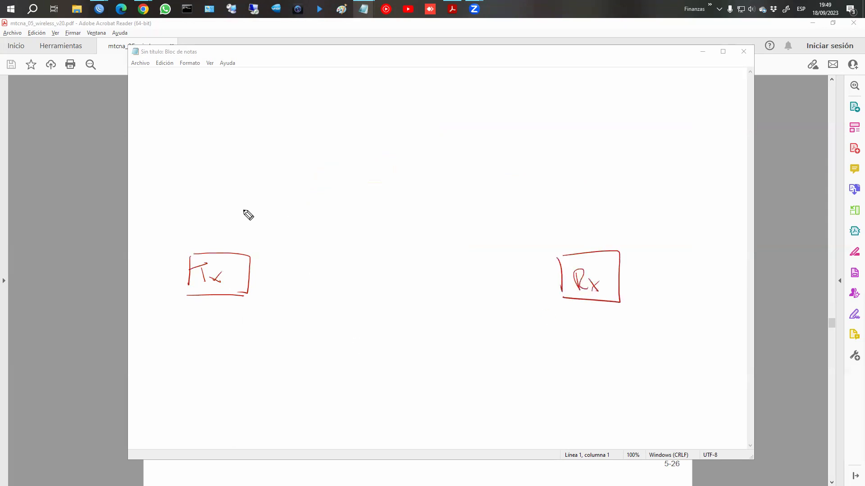
{"action": "left_click_drag", "start_coordinate": [222, 152], "coordinate": [220, 247]}
{"action": "mouse_move", "coordinate": [220, 152]}
{"action": "left_mouse_down"}
{"action": "mouse_move", "coordinate": [249, 149]}
{"action": "mouse_move", "coordinate": [262, 171]}
{"action": "left_mouse_up"}
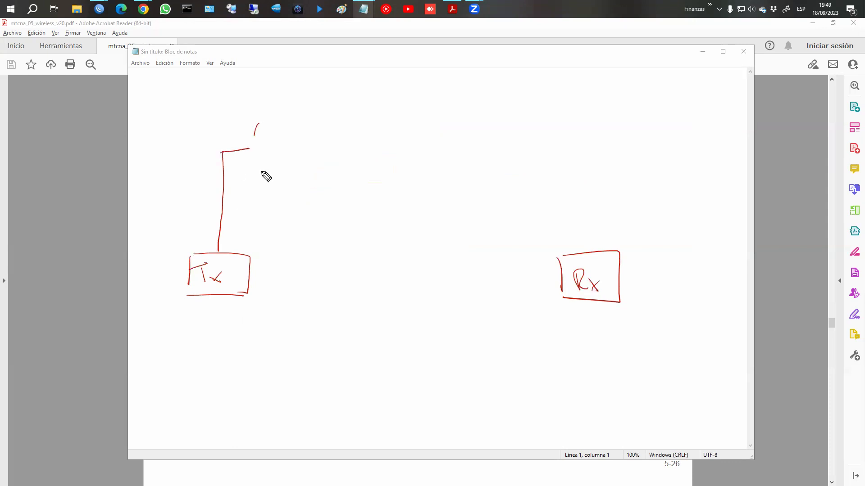
{"action": "mouse_move", "coordinate": [201, 209]}
{"action": "left_mouse_down"}
{"action": "mouse_move", "coordinate": [201, 197]}
{"action": "mouse_move", "coordinate": [219, 191]}
{"action": "left_mouse_up"}
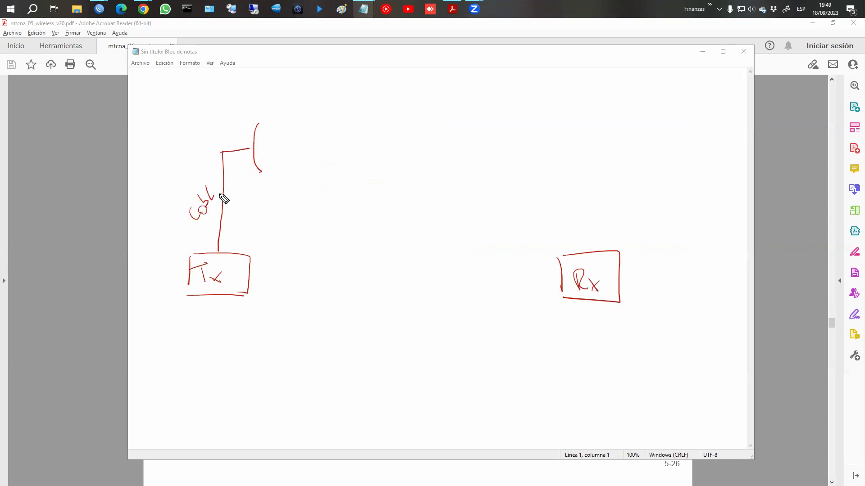
{"action": "mouse_move", "coordinate": [261, 92]}
{"action": "left_mouse_down"}
{"action": "mouse_move", "coordinate": [260, 116]}
{"action": "mouse_move", "coordinate": [267, 105]}
{"action": "mouse_move", "coordinate": [299, 109]}
{"action": "mouse_move", "coordinate": [301, 93]}
{"action": "mouse_move", "coordinate": [319, 115]}
{"action": "mouse_move", "coordinate": [328, 112]}
{"action": "left_mouse_up"}
- Add the receiving antenna, 'antena tx' and 'ant Rx' labels, the 'medio' link, Rx cable and 'Umbral de Rx'
{"action": "left_click_drag", "start_coordinate": [509, 118], "coordinate": [505, 181]}
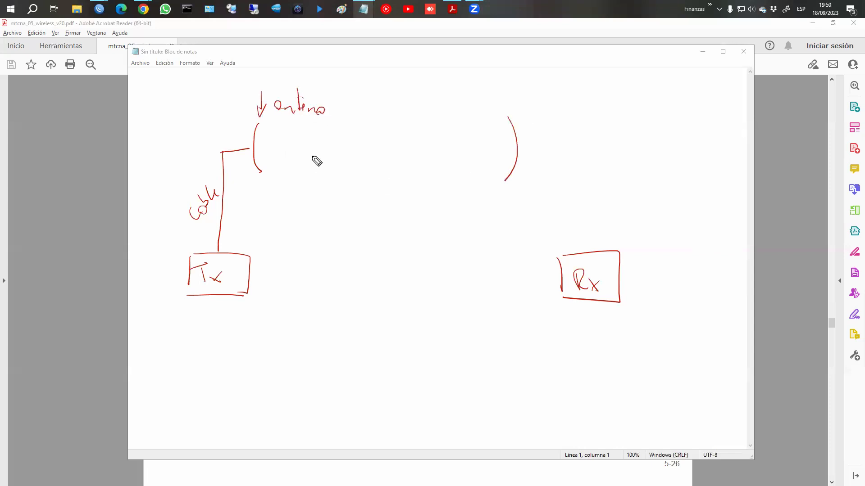
{"action": "mouse_move", "coordinate": [337, 107]}
{"action": "left_mouse_down"}
{"action": "mouse_move", "coordinate": [334, 121]}
{"action": "mouse_move", "coordinate": [343, 116]}
{"action": "left_mouse_up"}
{"action": "left_click_drag", "start_coordinate": [344, 114], "coordinate": [351, 120]}
{"action": "left_click_drag", "start_coordinate": [351, 115], "coordinate": [343, 121]}
{"action": "left_click_drag", "start_coordinate": [500, 101], "coordinate": [535, 111]}
{"action": "left_click_drag", "start_coordinate": [539, 105], "coordinate": [547, 111]}
{"action": "left_click_drag", "start_coordinate": [546, 104], "coordinate": [540, 112]}
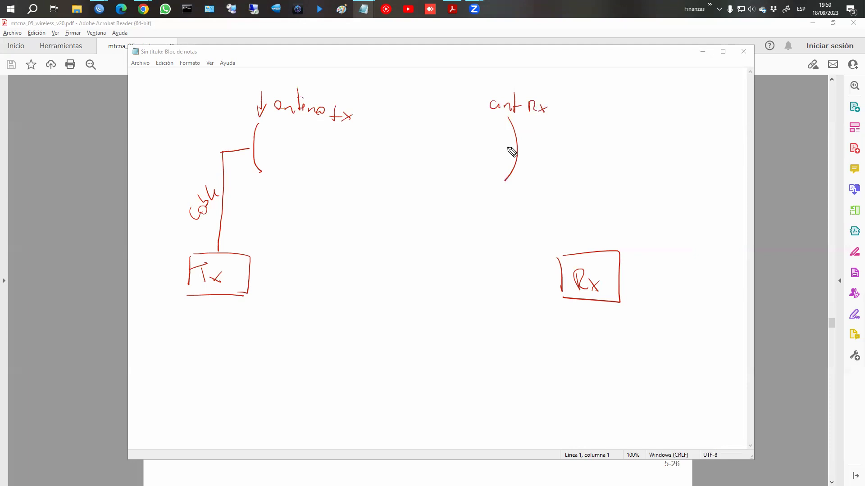
{"action": "left_click_drag", "start_coordinate": [254, 150], "coordinate": [270, 149]}
{"action": "left_click_drag", "start_coordinate": [500, 150], "coordinate": [515, 151]}
{"action": "left_click_drag", "start_coordinate": [297, 145], "coordinate": [458, 145]}
{"action": "mouse_move", "coordinate": [336, 169]}
{"action": "left_mouse_down"}
{"action": "mouse_move", "coordinate": [330, 179]}
{"action": "mouse_move", "coordinate": [369, 171]}
{"action": "mouse_move", "coordinate": [384, 179]}
{"action": "mouse_move", "coordinate": [380, 168]}
{"action": "left_mouse_up"}
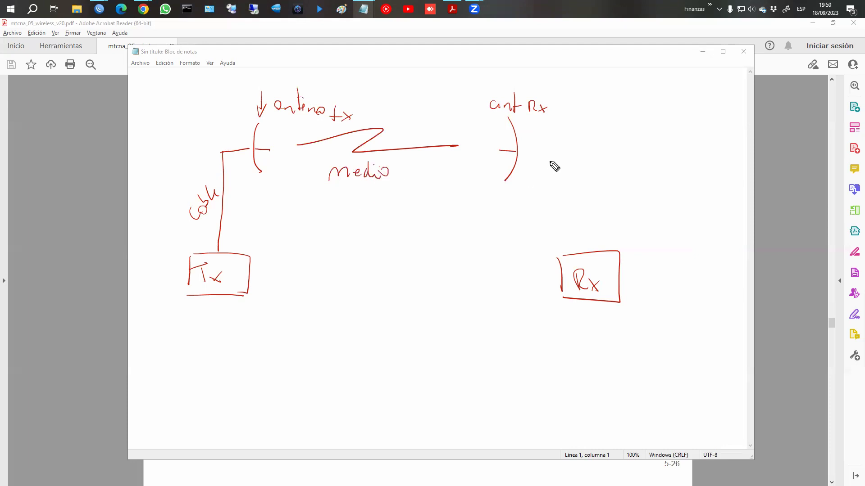
{"action": "mouse_move", "coordinate": [521, 159]}
{"action": "left_mouse_down"}
{"action": "mouse_move", "coordinate": [579, 161]}
{"action": "mouse_move", "coordinate": [575, 253]}
{"action": "left_mouse_up"}
{"action": "mouse_move", "coordinate": [586, 143]}
{"action": "left_mouse_down"}
{"action": "mouse_move", "coordinate": [570, 160]}
{"action": "mouse_move", "coordinate": [595, 134]}
{"action": "mouse_move", "coordinate": [587, 148]}
{"action": "mouse_move", "coordinate": [623, 132]}
{"action": "mouse_move", "coordinate": [638, 139]}
{"action": "left_mouse_up"}
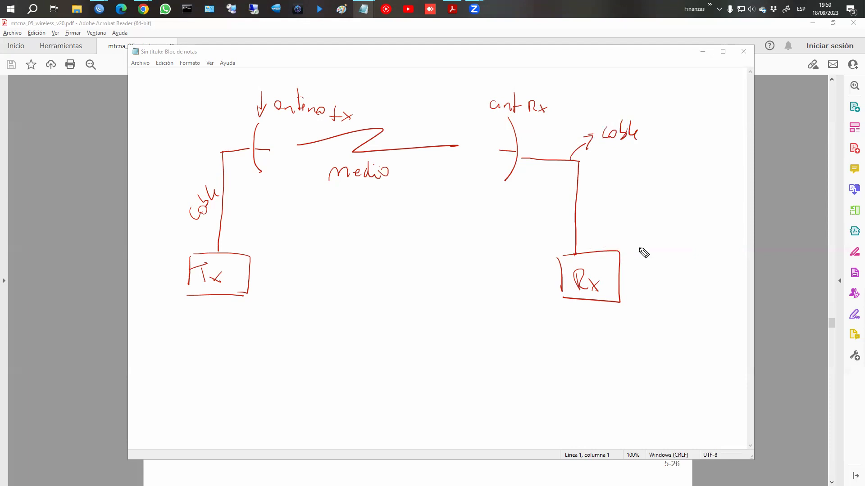
{"action": "mouse_move", "coordinate": [602, 230]}
{"action": "left_mouse_down"}
{"action": "mouse_move", "coordinate": [622, 244]}
{"action": "mouse_move", "coordinate": [696, 247]}
{"action": "mouse_move", "coordinate": [714, 239]}
{"action": "mouse_move", "coordinate": [740, 255]}
{"action": "left_mouse_up"}
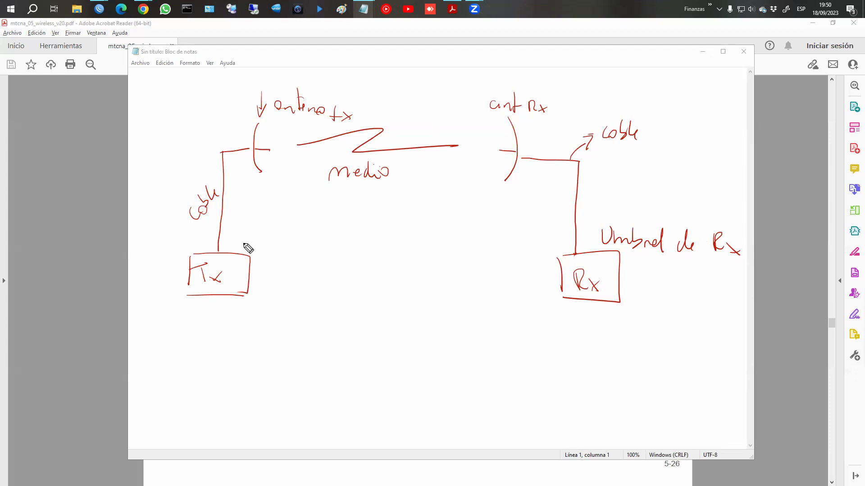
- Write 'PotTx' beside the Tx box with a value of 20dbm
{"action": "mouse_move", "coordinate": [264, 256]}
{"action": "left_mouse_down"}
{"action": "mouse_move", "coordinate": [276, 272]}
{"action": "mouse_move", "coordinate": [288, 259]}
{"action": "mouse_move", "coordinate": [303, 268]}
{"action": "mouse_move", "coordinate": [295, 269]}
{"action": "mouse_move", "coordinate": [308, 258]}
{"action": "left_mouse_up"}
{"action": "left_click_drag", "start_coordinate": [310, 266], "coordinate": [317, 273]}
{"action": "left_click_drag", "start_coordinate": [316, 265], "coordinate": [310, 273]}
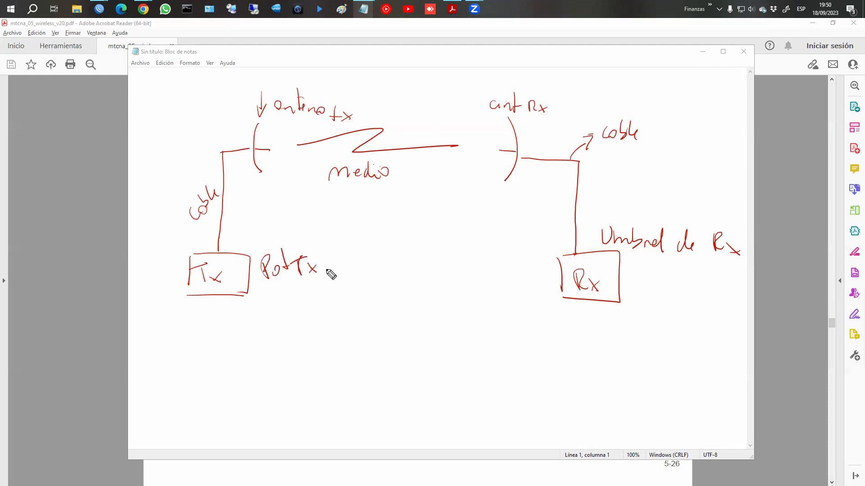
{"action": "mouse_move", "coordinate": [274, 295]}
{"action": "left_mouse_down"}
{"action": "mouse_move", "coordinate": [279, 308]}
{"action": "mouse_move", "coordinate": [313, 301]}
{"action": "mouse_move", "coordinate": [304, 299]}
{"action": "left_mouse_up"}
{"action": "key", "text": "ctrl+z"}
{"action": "mouse_move", "coordinate": [311, 283]}
{"action": "left_mouse_down"}
{"action": "mouse_move", "coordinate": [311, 300]}
{"action": "mouse_move", "coordinate": [343, 295]}
{"action": "left_mouse_up"}
- Note 20dbi antenna gains, -120db under 'medio', and draw an arrow into Rx
{"action": "mouse_move", "coordinate": [283, 68]}
{"action": "left_mouse_down"}
{"action": "mouse_move", "coordinate": [299, 89]}
{"action": "mouse_move", "coordinate": [317, 76]}
{"action": "mouse_move", "coordinate": [327, 86]}
{"action": "left_mouse_up"}
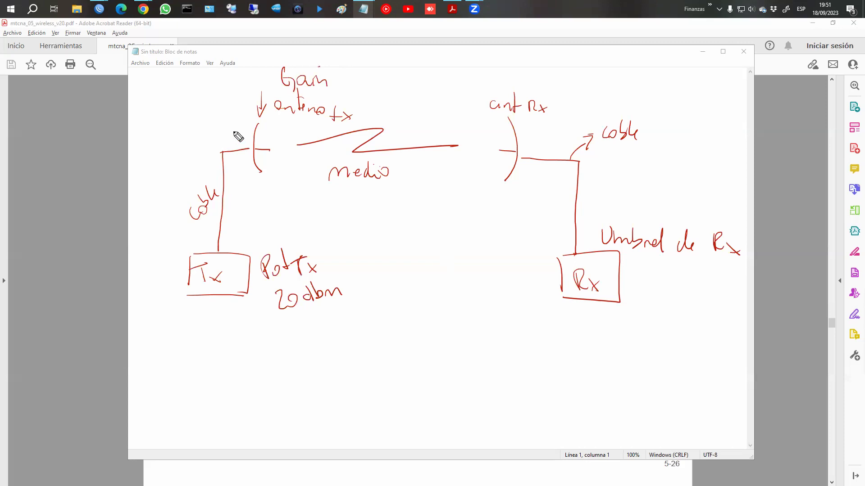
{"action": "mouse_move", "coordinate": [255, 177]}
{"action": "left_mouse_down"}
{"action": "mouse_move", "coordinate": [268, 215]}
{"action": "mouse_move", "coordinate": [282, 197]}
{"action": "mouse_move", "coordinate": [301, 212]}
{"action": "left_mouse_up"}
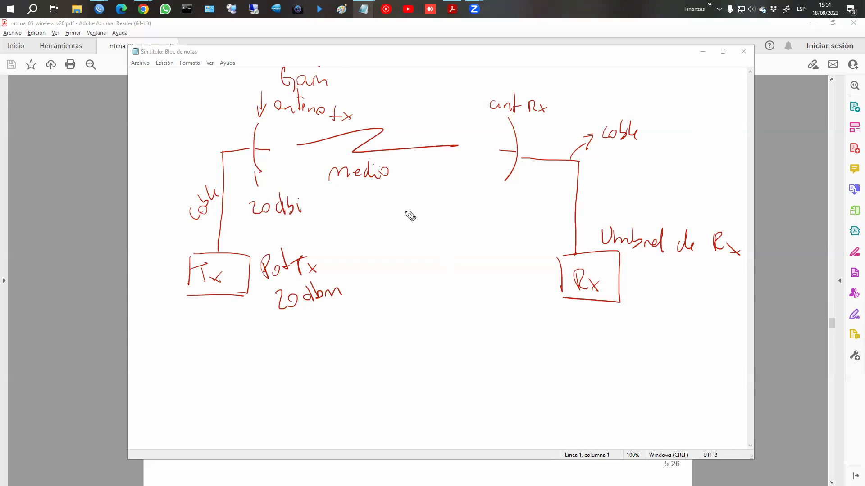
{"action": "left_click_drag", "start_coordinate": [369, 182], "coordinate": [378, 210]}
{"action": "mouse_move", "coordinate": [353, 224]}
{"action": "left_mouse_down"}
{"action": "mouse_move", "coordinate": [409, 234]}
{"action": "mouse_move", "coordinate": [413, 221]}
{"action": "mouse_move", "coordinate": [414, 241]}
{"action": "left_mouse_up"}
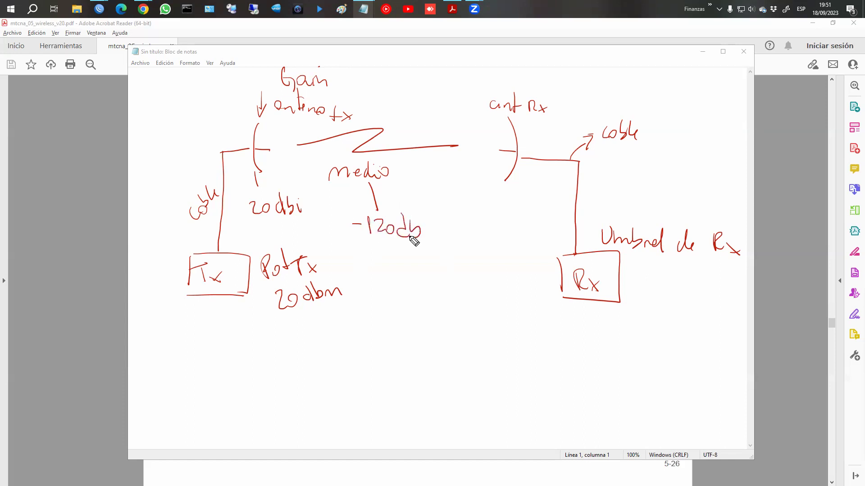
{"action": "mouse_move", "coordinate": [523, 69]}
{"action": "left_mouse_down"}
{"action": "mouse_move", "coordinate": [543, 91]}
{"action": "mouse_move", "coordinate": [563, 90]}
{"action": "mouse_move", "coordinate": [552, 75]}
{"action": "left_mouse_up"}
{"action": "mouse_move", "coordinate": [508, 187]}
{"action": "left_mouse_down"}
{"action": "mouse_move", "coordinate": [509, 212]}
{"action": "mouse_move", "coordinate": [494, 240]}
{"action": "mouse_move", "coordinate": [521, 227]}
{"action": "mouse_move", "coordinate": [538, 247]}
{"action": "mouse_move", "coordinate": [536, 238]}
{"action": "left_mouse_up"}
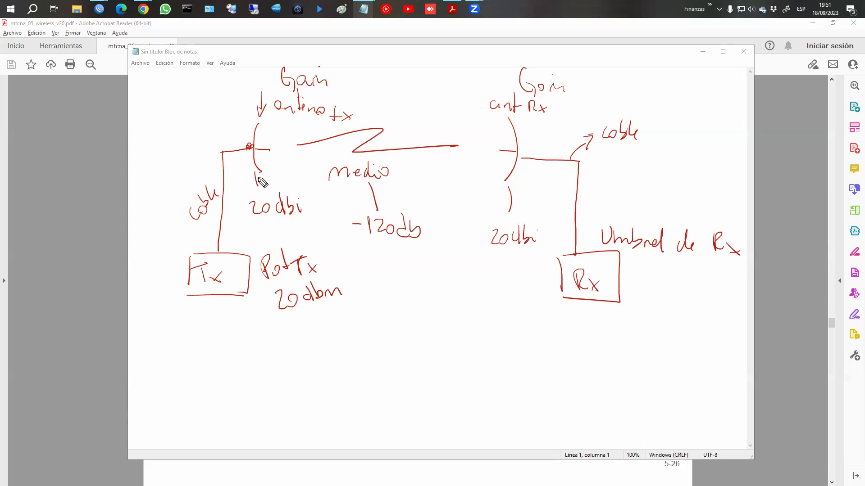
{"action": "left_click_drag", "start_coordinate": [568, 253], "coordinate": [586, 253]}
- Handwrite 'Rx = Pot tx' to begin the received-power formula
{"action": "left_click_drag", "start_coordinate": [209, 355], "coordinate": [213, 384]}
{"action": "mouse_move", "coordinate": [208, 355]}
{"action": "left_mouse_down"}
{"action": "mouse_move", "coordinate": [226, 383]}
{"action": "mouse_move", "coordinate": [234, 382]}
{"action": "left_mouse_up"}
{"action": "mouse_move", "coordinate": [233, 373]}
{"action": "left_mouse_down"}
{"action": "mouse_move", "coordinate": [227, 383]}
{"action": "mouse_move", "coordinate": [265, 369]}
{"action": "left_mouse_up"}
{"action": "left_click_drag", "start_coordinate": [259, 377], "coordinate": [265, 377]}
{"action": "left_click_drag", "start_coordinate": [289, 347], "coordinate": [301, 368]}
{"action": "left_click_drag", "start_coordinate": [315, 341], "coordinate": [328, 382]}
{"action": "left_click_drag", "start_coordinate": [325, 373], "coordinate": [334, 371]}
{"action": "left_click_drag", "start_coordinate": [337, 374], "coordinate": [346, 382]}
{"action": "mouse_move", "coordinate": [345, 374]}
{"action": "left_mouse_down"}
{"action": "mouse_move", "coordinate": [340, 382]}
{"action": "mouse_move", "coordinate": [366, 362]}
{"action": "left_mouse_up"}
{"action": "mouse_move", "coordinate": [365, 349]}
{"action": "left_mouse_down"}
{"action": "mouse_move", "coordinate": [365, 367]}
{"action": "mouse_move", "coordinate": [388, 377]}
{"action": "mouse_move", "coordinate": [404, 366]}
{"action": "mouse_move", "coordinate": [414, 379]}
{"action": "left_mouse_up"}
- Extend the formula with the + GAtx + loss + GARx terms
{"action": "left_click_drag", "start_coordinate": [410, 372], "coordinate": [426, 377]}
{"action": "left_click_drag", "start_coordinate": [426, 371], "coordinate": [421, 376]}
{"action": "mouse_move", "coordinate": [446, 343]}
{"action": "left_mouse_down"}
{"action": "mouse_move", "coordinate": [447, 365]}
{"action": "mouse_move", "coordinate": [450, 353]}
{"action": "mouse_move", "coordinate": [475, 365]}
{"action": "left_mouse_up"}
{"action": "left_click_drag", "start_coordinate": [474, 339], "coordinate": [486, 364]}
{"action": "left_click_drag", "start_coordinate": [492, 351], "coordinate": [536, 365]}
{"action": "left_click_drag", "start_coordinate": [540, 359], "coordinate": [573, 369]}
{"action": "mouse_move", "coordinate": [567, 356]}
{"action": "left_mouse_down"}
{"action": "mouse_move", "coordinate": [579, 355]}
{"action": "mouse_move", "coordinate": [604, 380]}
{"action": "mouse_move", "coordinate": [616, 364]}
{"action": "left_mouse_up"}
{"action": "left_click_drag", "start_coordinate": [615, 366], "coordinate": [631, 372]}
- Add the receive antenna gain subscript and write 20 + 20 - 120 under the formula
{"action": "left_click_drag", "start_coordinate": [634, 373], "coordinate": [639, 379]}
{"action": "left_click_drag", "start_coordinate": [639, 374], "coordinate": [635, 379]}
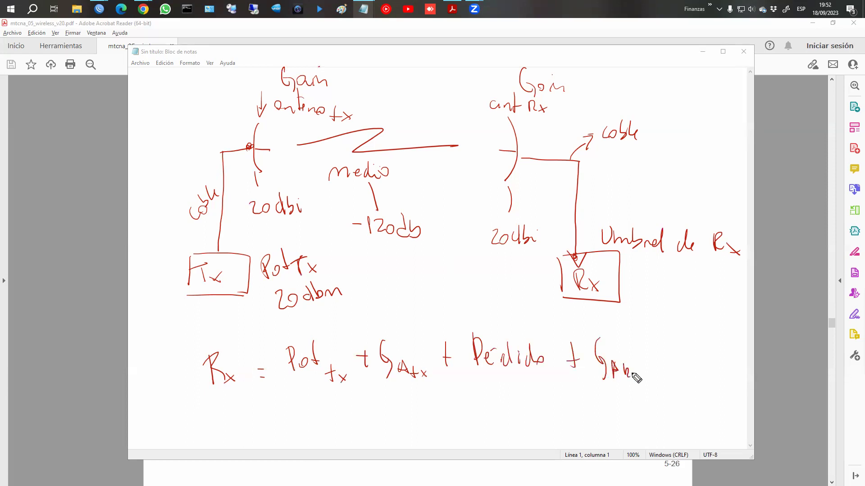
{"action": "left_click_drag", "start_coordinate": [298, 411], "coordinate": [315, 427]}
{"action": "mouse_move", "coordinate": [320, 413]}
{"action": "left_mouse_down"}
{"action": "mouse_move", "coordinate": [383, 414]}
{"action": "mouse_move", "coordinate": [375, 422]}
{"action": "left_mouse_up"}
{"action": "mouse_move", "coordinate": [397, 408]}
{"action": "left_mouse_down"}
{"action": "mouse_move", "coordinate": [408, 425]}
{"action": "mouse_move", "coordinate": [411, 416]}
{"action": "left_mouse_up"}
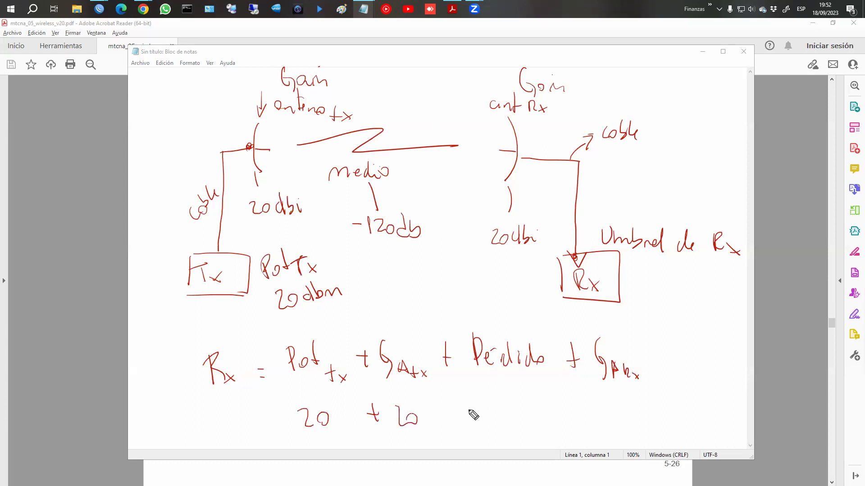
{"action": "left_click_drag", "start_coordinate": [487, 400], "coordinate": [489, 419]}
{"action": "left_click_drag", "start_coordinate": [495, 405], "coordinate": [518, 418]}
{"action": "mouse_move", "coordinate": [573, 407]}
{"action": "left_mouse_down"}
{"action": "mouse_move", "coordinate": [585, 406]}
{"action": "mouse_move", "coordinate": [587, 423]}
{"action": "left_mouse_up"}
{"action": "mouse_move", "coordinate": [602, 412]}
{"action": "left_mouse_down"}
{"action": "mouse_move", "coordinate": [599, 419]}
{"action": "mouse_move", "coordinate": [616, 420]}
{"action": "mouse_move", "coordinate": [663, 410]}
{"action": "left_mouse_up"}
- Complete the sum with + 20 = -60 db, box the result, and underline Umbral de Rx
{"action": "left_click_drag", "start_coordinate": [654, 421], "coordinate": [663, 421]}
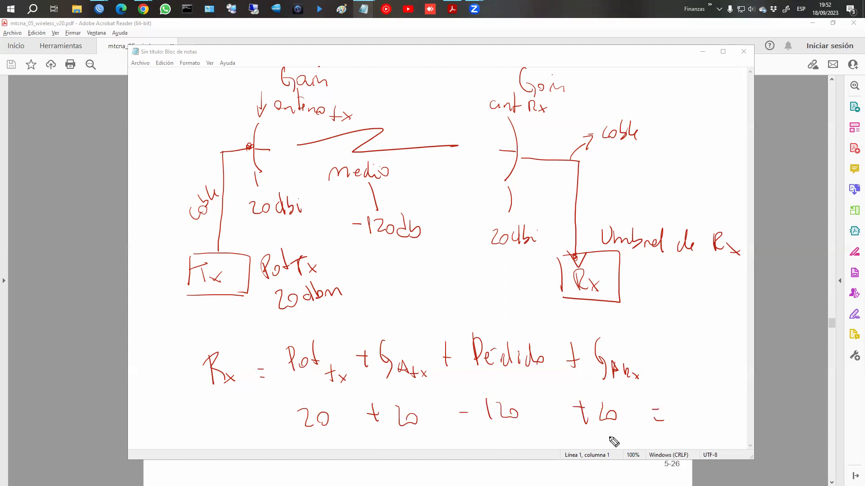
{"action": "mouse_move", "coordinate": [678, 416]}
{"action": "left_mouse_down"}
{"action": "mouse_move", "coordinate": [741, 405]}
{"action": "mouse_move", "coordinate": [752, 421]}
{"action": "left_mouse_up"}
{"action": "mouse_move", "coordinate": [671, 396]}
{"action": "left_mouse_down"}
{"action": "mouse_move", "coordinate": [680, 439]}
{"action": "mouse_move", "coordinate": [696, 449]}
{"action": "left_mouse_up"}
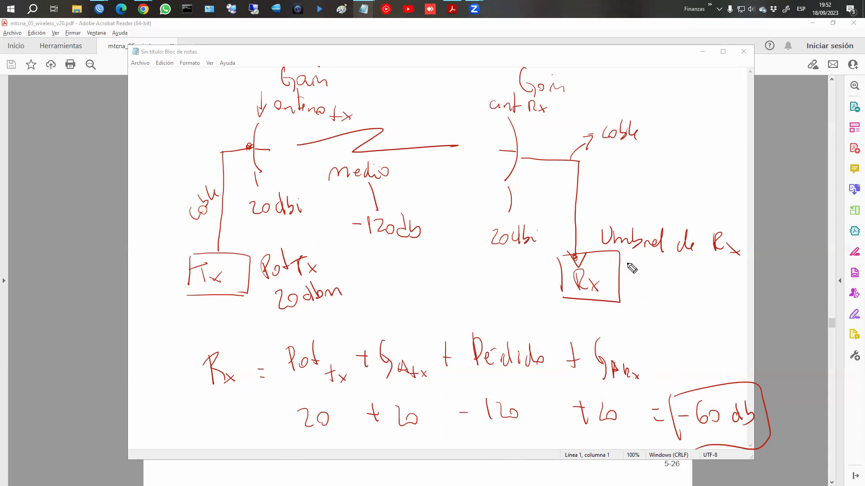
{"action": "left_click_drag", "start_coordinate": [627, 258], "coordinate": [722, 265]}
- Write -102db as the receive threshold and -100db beside the formula, undoing a stray stroke
{"action": "left_click_drag", "start_coordinate": [673, 358], "coordinate": [686, 356]}
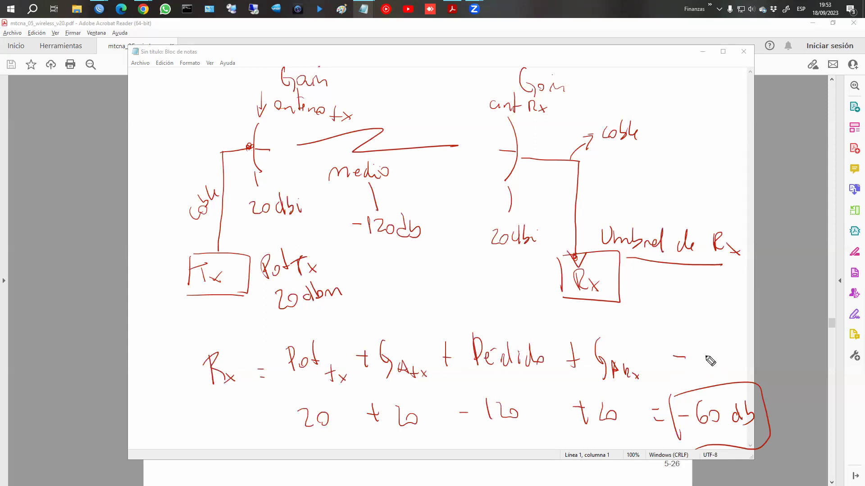
{"action": "left_click_drag", "start_coordinate": [714, 306], "coordinate": [735, 310]}
{"action": "mouse_move", "coordinate": [748, 297]}
{"action": "left_mouse_down"}
{"action": "mouse_move", "coordinate": [765, 308]}
{"action": "mouse_move", "coordinate": [780, 285]}
{"action": "mouse_move", "coordinate": [785, 307]}
{"action": "left_mouse_up"}
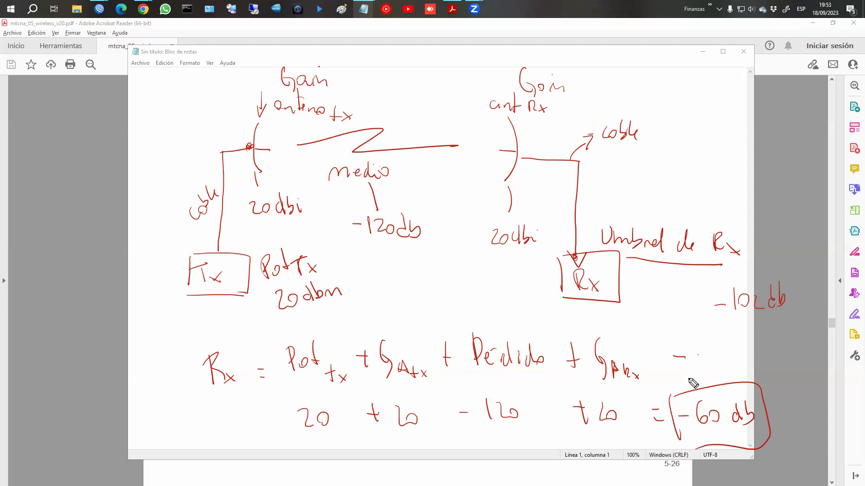
{"action": "mouse_move", "coordinate": [694, 347]}
{"action": "left_mouse_down"}
{"action": "mouse_move", "coordinate": [694, 364]}
{"action": "mouse_move", "coordinate": [736, 342]}
{"action": "mouse_move", "coordinate": [741, 362]}
{"action": "mouse_move", "coordinate": [744, 341]}
{"action": "mouse_move", "coordinate": [750, 356]}
{"action": "left_mouse_up"}
{"action": "key", "text": "ctrl+z"}
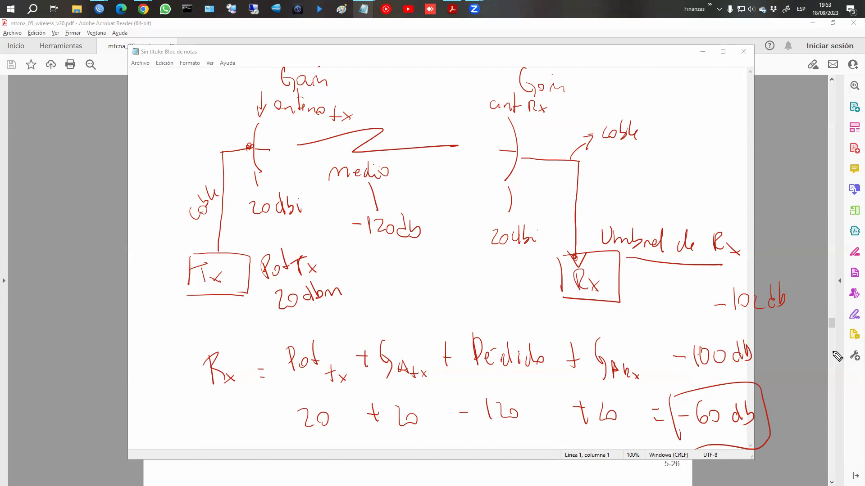
- Draw level lines labelled 100 and 102, a circled -60 level, and an arrow down to 102
{"action": "mouse_move", "coordinate": [25, 316]}
{"action": "left_mouse_down"}
{"action": "mouse_move", "coordinate": [174, 306]}
{"action": "mouse_move", "coordinate": [365, 312]}
{"action": "left_mouse_up"}
{"action": "left_click_drag", "start_coordinate": [377, 304], "coordinate": [377, 305]}
{"action": "left_click_drag", "start_coordinate": [389, 304], "coordinate": [388, 305]}
{"action": "left_click_drag", "start_coordinate": [26, 317], "coordinate": [157, 326]}
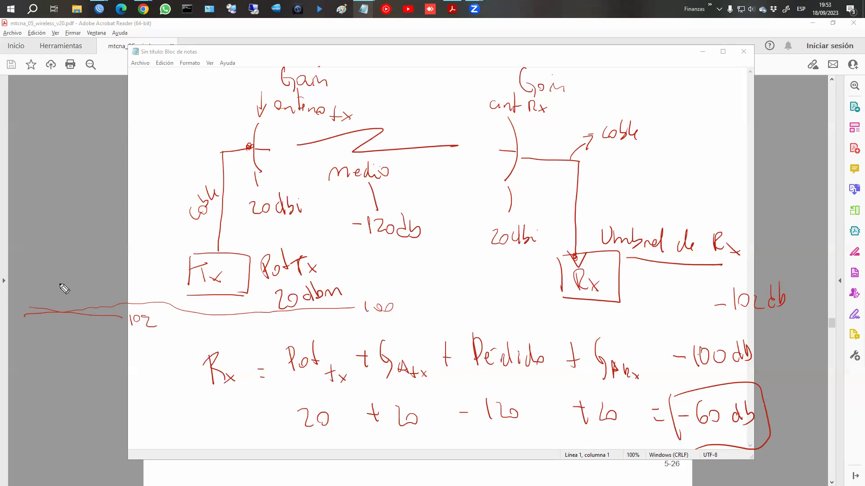
{"action": "left_click_drag", "start_coordinate": [53, 312], "coordinate": [360, 306]}
{"action": "left_click_drag", "start_coordinate": [25, 231], "coordinate": [48, 231]}
{"action": "mouse_move", "coordinate": [114, 239]}
{"action": "left_mouse_down"}
{"action": "mouse_move", "coordinate": [183, 231]}
{"action": "mouse_move", "coordinate": [169, 260]}
{"action": "left_mouse_up"}
{"action": "left_click_drag", "start_coordinate": [65, 233], "coordinate": [142, 233]}
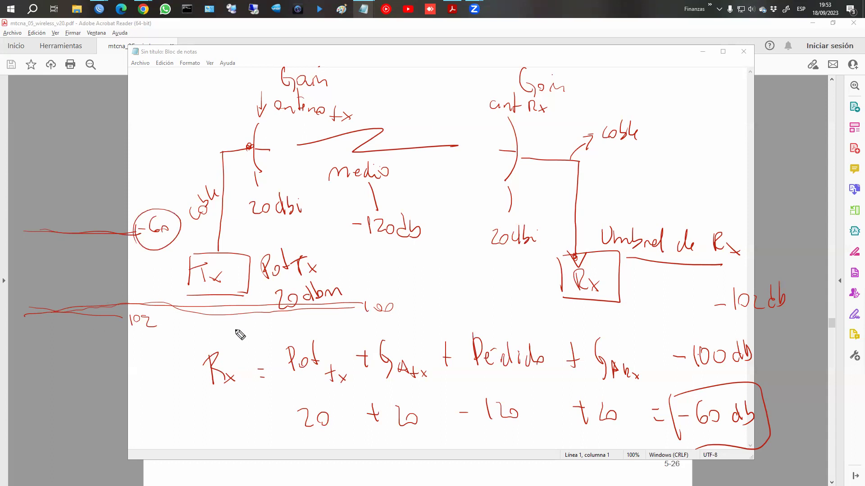
{"action": "left_click_drag", "start_coordinate": [116, 252], "coordinate": [127, 306]}
- Clear the pen ink, minimize Notepad to reveal the PDF, and bring WinBox's Registration list forward
{"action": "key", "text": "e"}
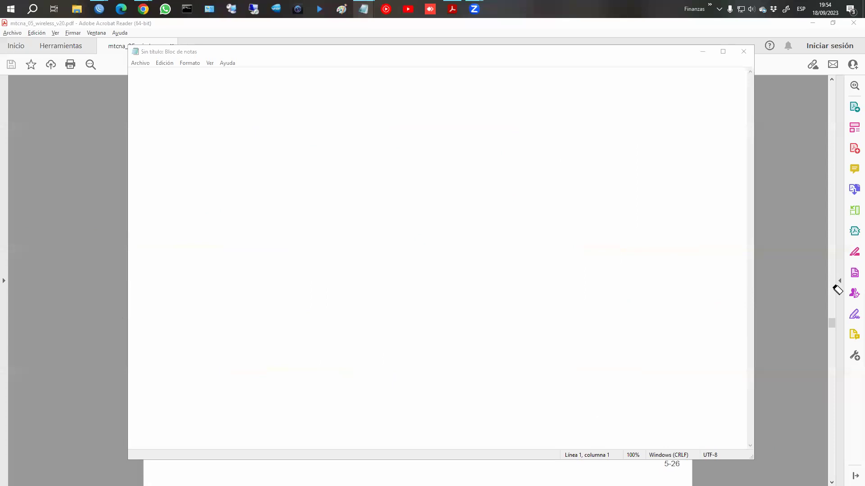
{"action": "left_click", "coordinate": [454, 14]}
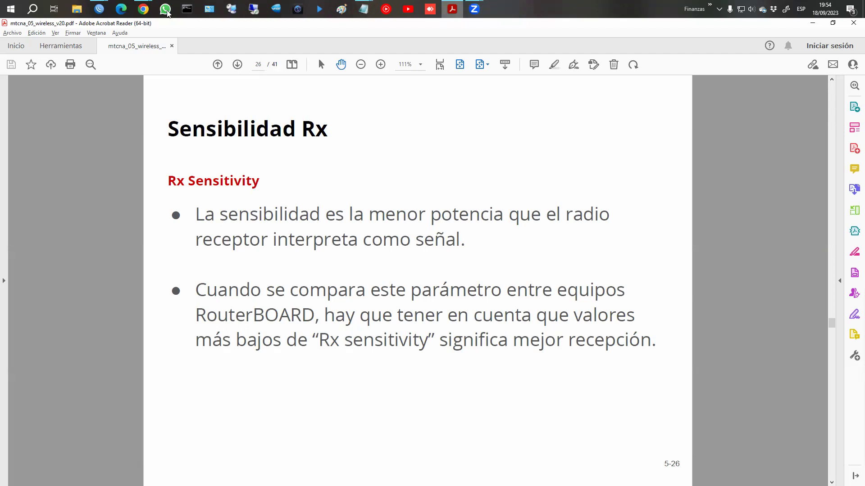
{"action": "mouse_move", "coordinate": [99, 9]}
{"action": "left_click", "coordinate": [150, 57]}
{"action": "left_click", "coordinate": [243, 177]}
- Widen the Tx/Rx Signal column, then open wlan1's Wireless settings showing the 2412 MHz frequency
{"action": "left_click", "coordinate": [269, 121]}
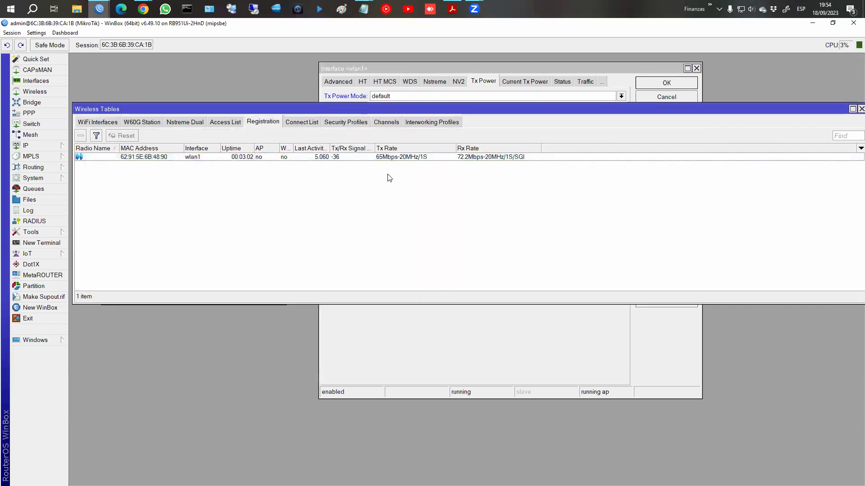
{"action": "left_click_drag", "start_coordinate": [374, 149], "coordinate": [426, 148]}
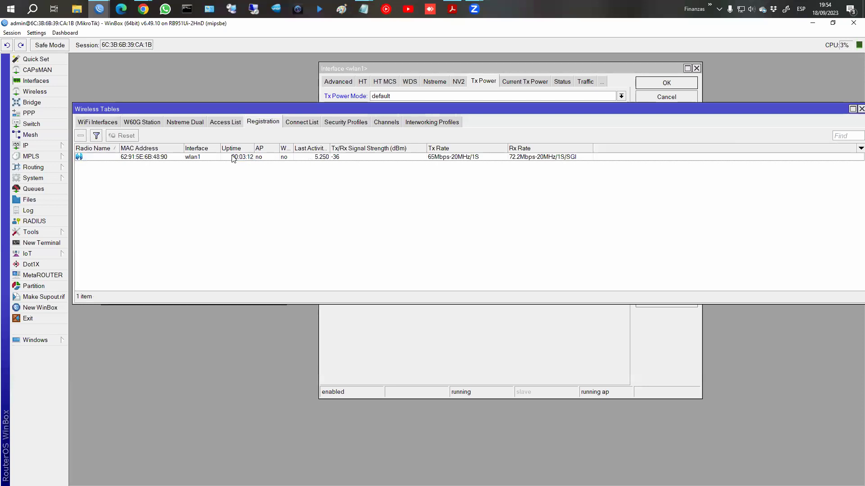
{"action": "left_click", "coordinate": [120, 123]}
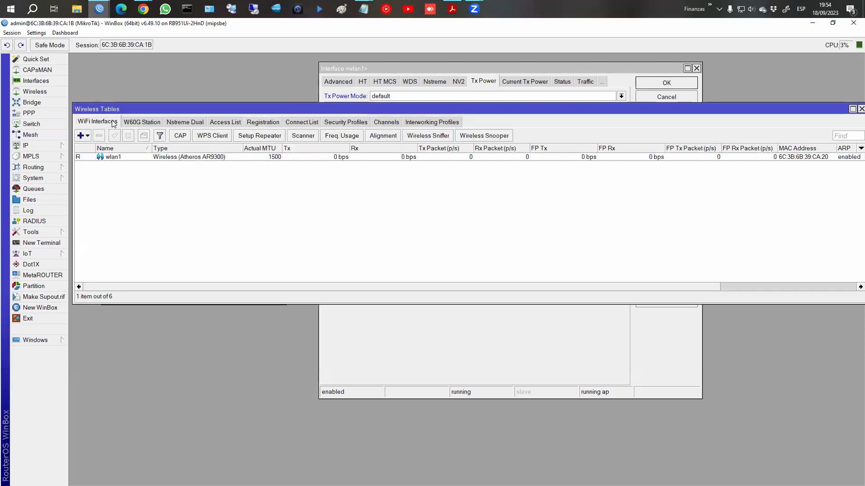
{"action": "double_click", "coordinate": [147, 158]}
{"action": "left_click", "coordinate": [354, 82]}
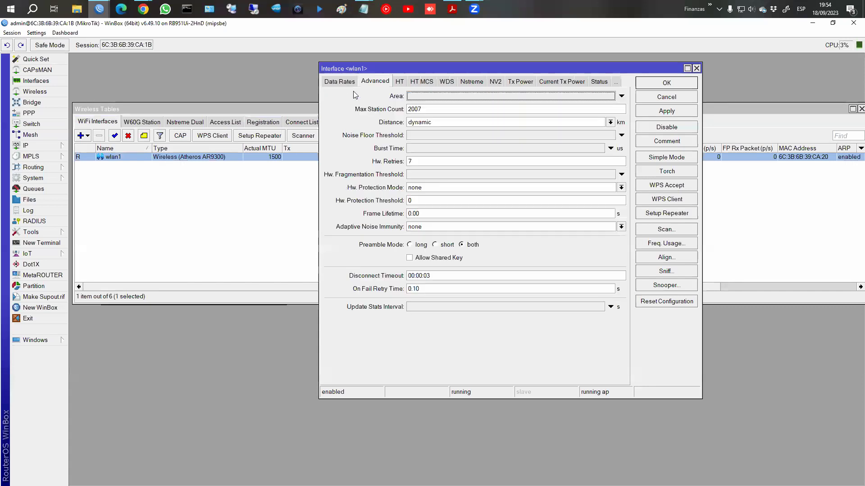
{"action": "left_click", "coordinate": [346, 82]}
{"action": "left_click", "coordinate": [343, 82]}
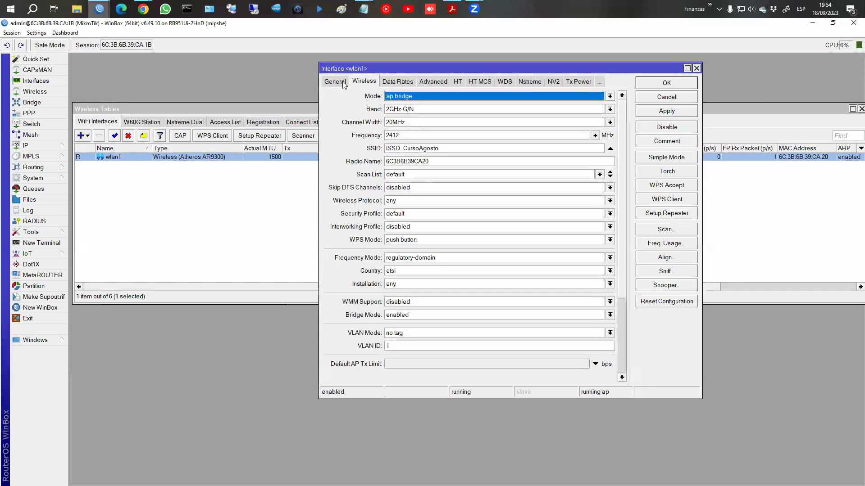
{"action": "left_click", "coordinate": [407, 135]}
- Run Freq. Usage on wlan1, inspect the 2412 MHz channel, and check the Registration list
{"action": "left_click", "coordinate": [680, 246]}
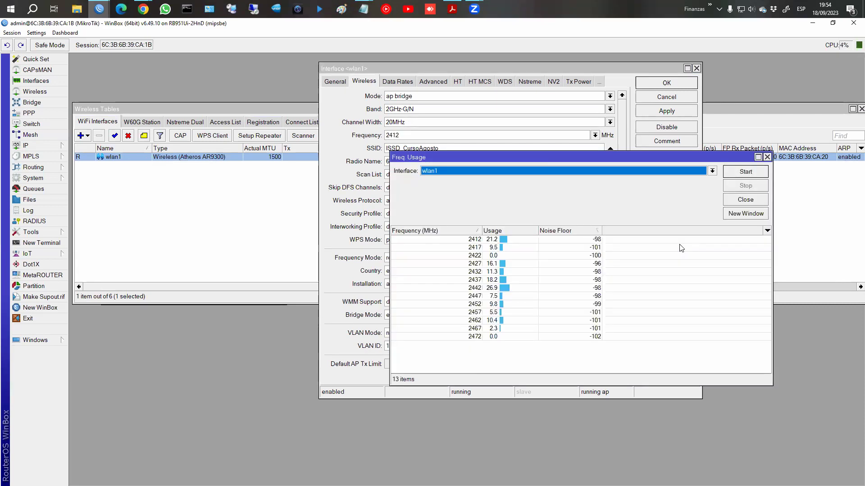
{"action": "left_click", "coordinate": [734, 174]}
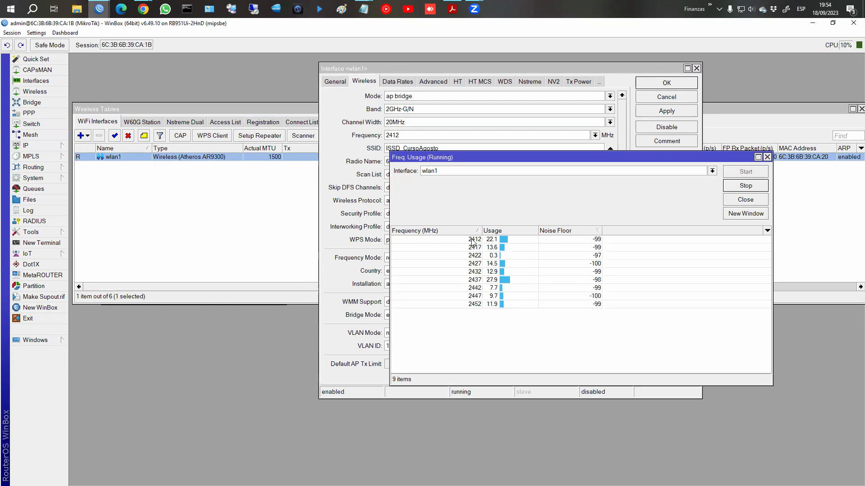
{"action": "left_click", "coordinate": [467, 242]}
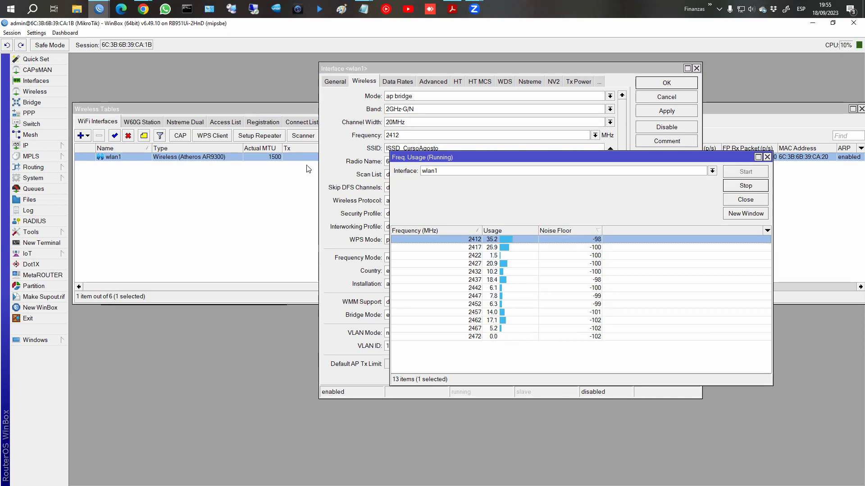
{"action": "left_click", "coordinate": [292, 113]}
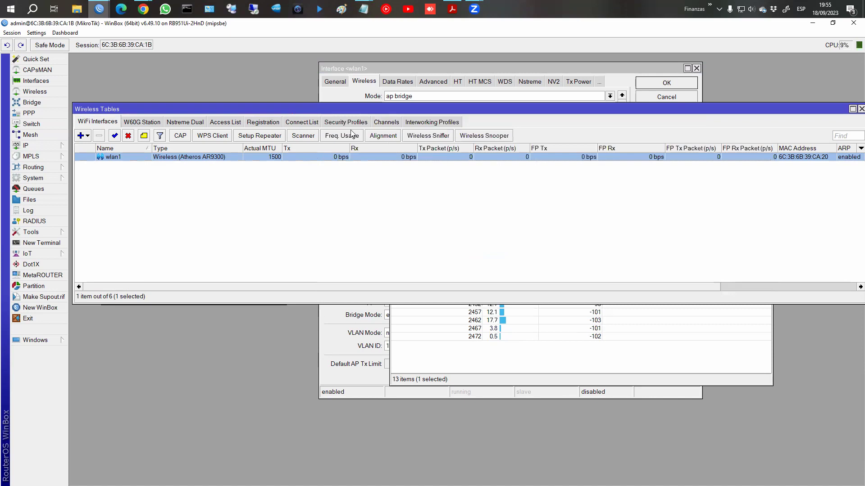
{"action": "left_click", "coordinate": [262, 122]}
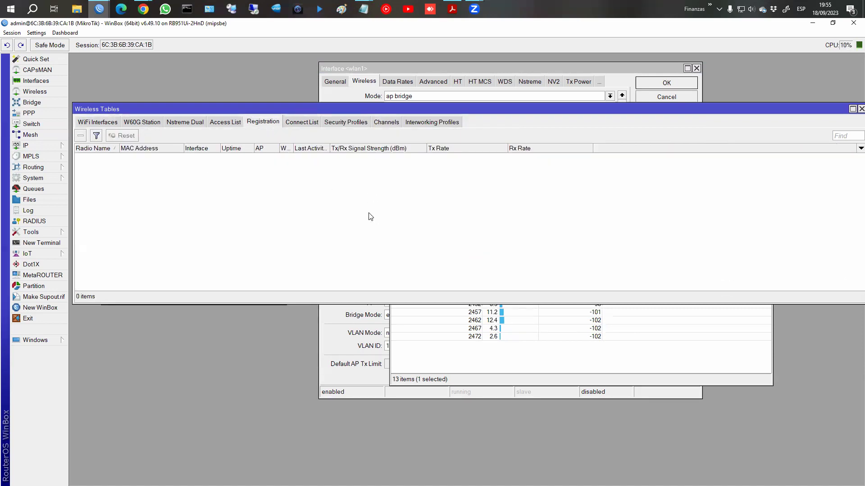
- Stop and close Freq. Usage, select the re-registered client, and raise the wlan1 dialog
{"action": "left_click", "coordinate": [535, 357]}
{"action": "left_click", "coordinate": [747, 186]}
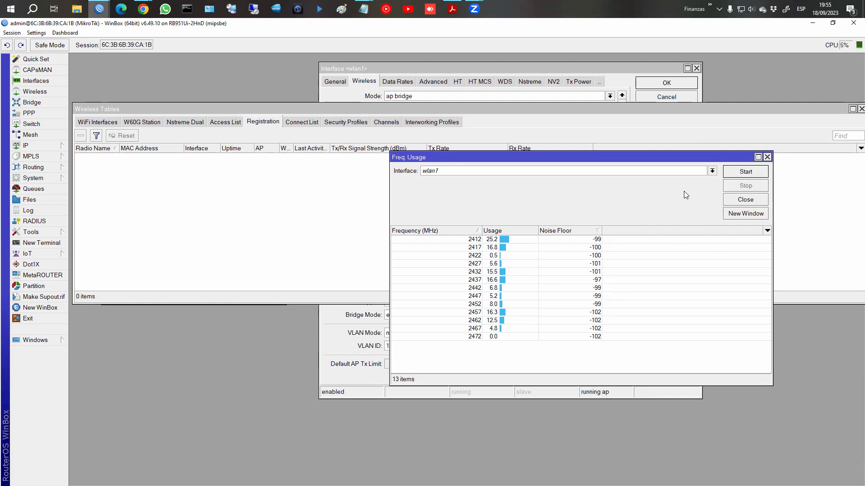
{"action": "left_click", "coordinate": [767, 157]}
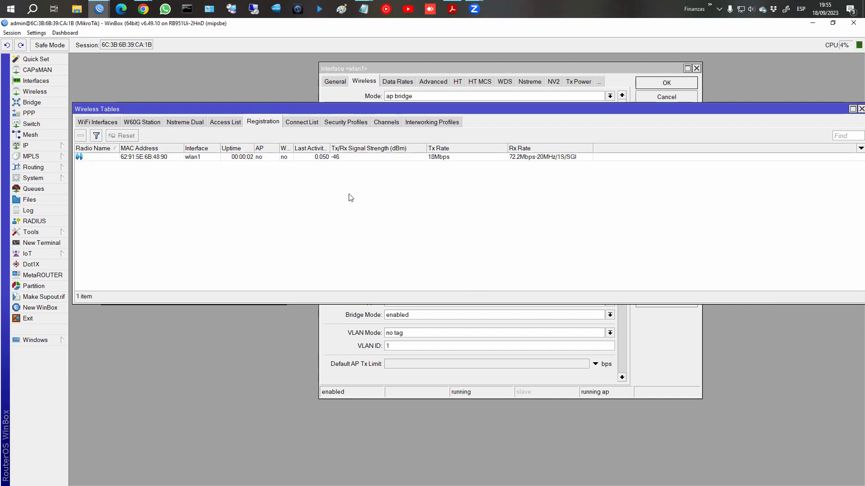
{"action": "left_click", "coordinate": [341, 158]}
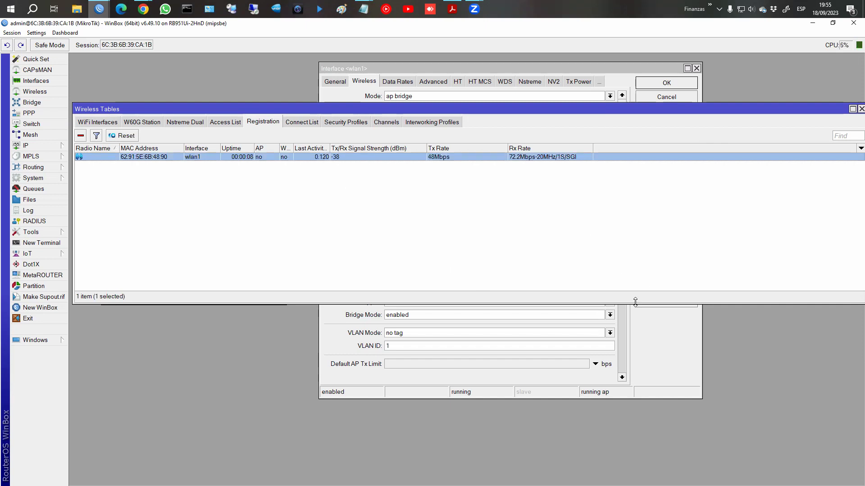
{"action": "left_click", "coordinate": [677, 355]}
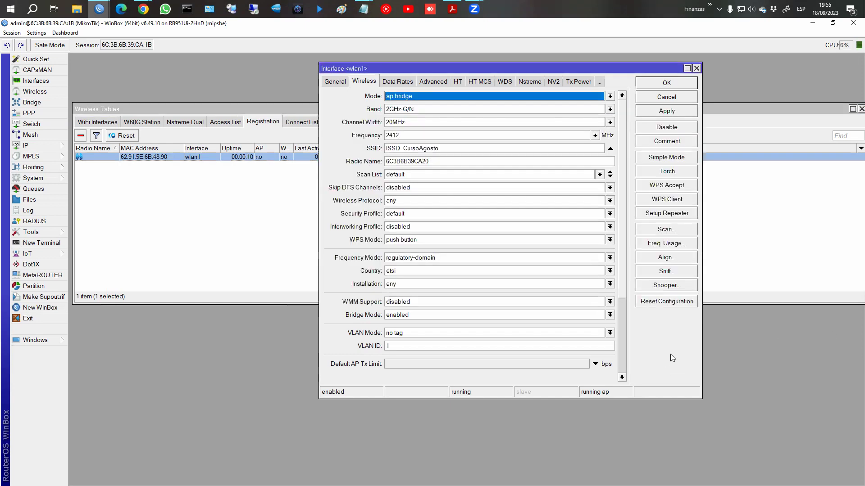
- Switch to the course PDF and advance from slide 26 to page 29, Modo Station
{"action": "left_click", "coordinate": [452, 9]}
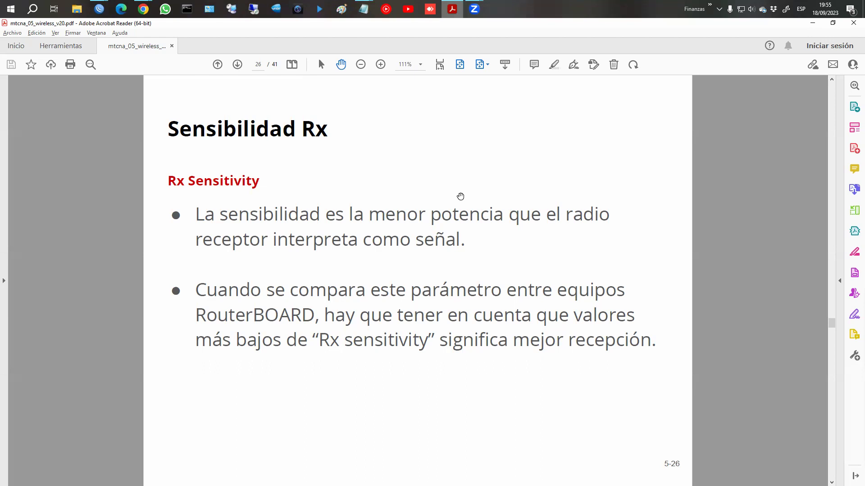
{"action": "scroll", "coordinate": [461, 197], "scroll_direction": "down", "scroll_amount": 2}
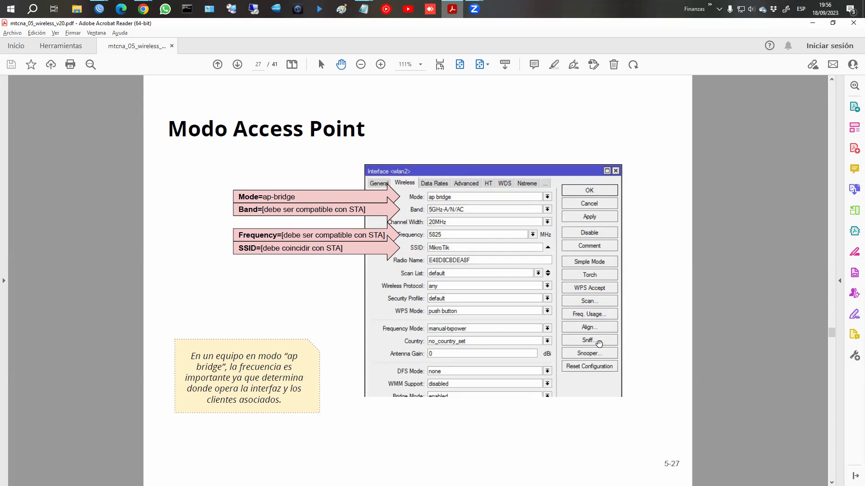
{"action": "key", "text": "Right"}
{"action": "key", "text": "Right"}
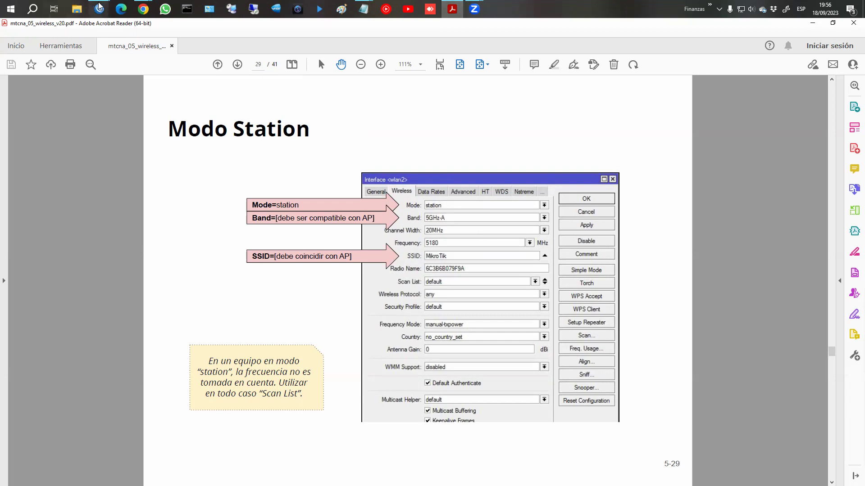
- Bring WinBox forward and start a Scanner scan for nearby access points on wlan1
{"action": "mouse_move", "coordinate": [99, 9]}
{"action": "left_click", "coordinate": [140, 54]}
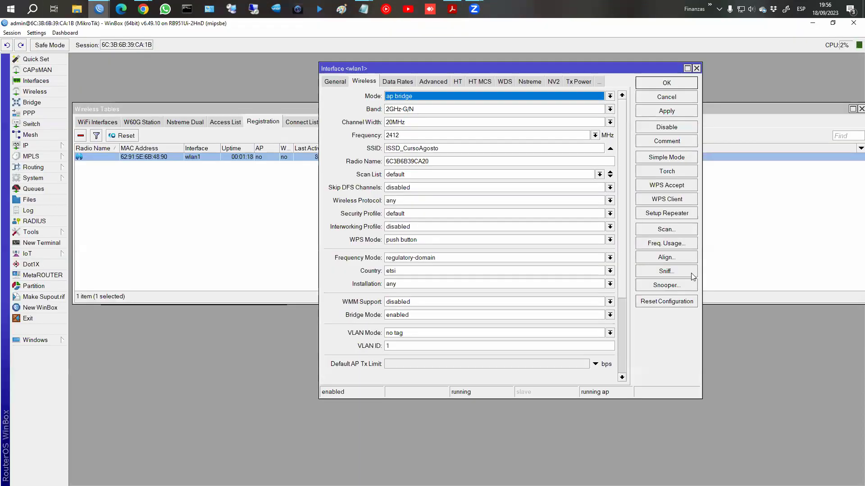
{"action": "left_click", "coordinate": [668, 229]}
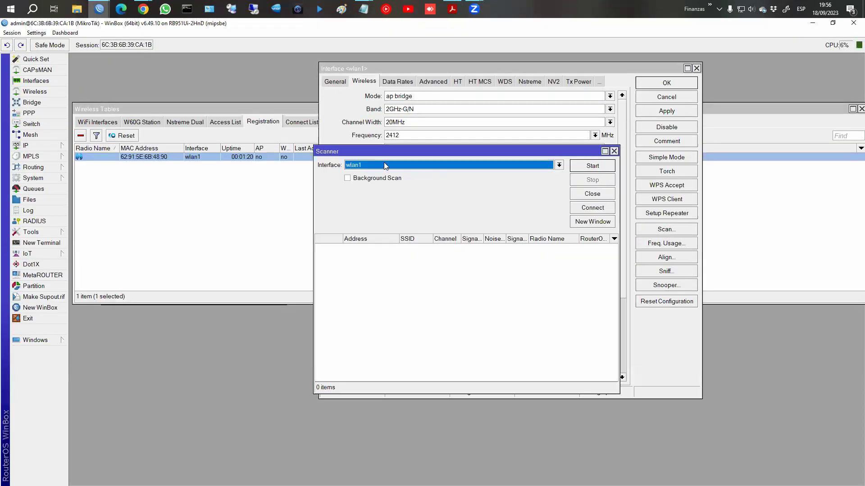
{"action": "left_click", "coordinate": [585, 166]}
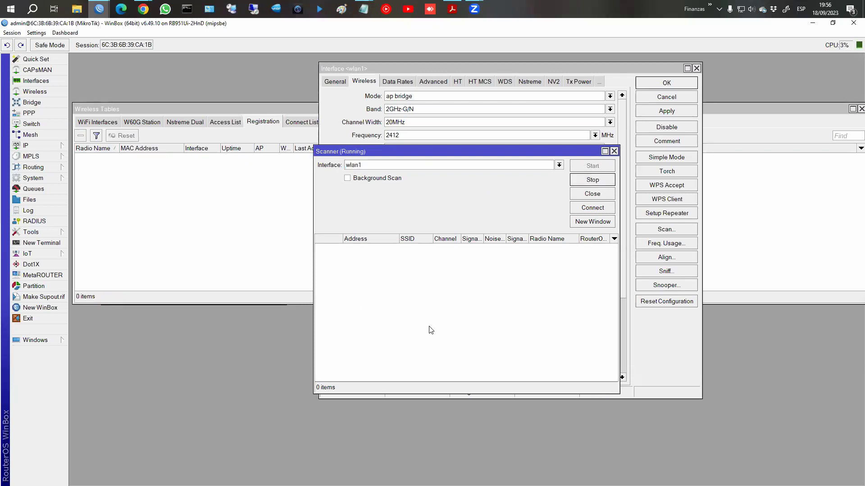
- Inspect the chicho and other networks in the scan results, then close the Scanner, reopen it, and close it again
{"action": "left_click", "coordinate": [420, 263]}
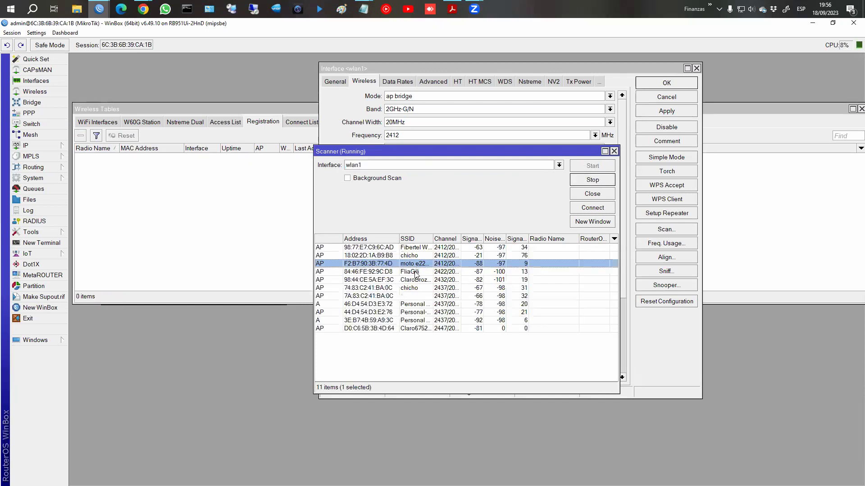
{"action": "left_click", "coordinate": [415, 256]}
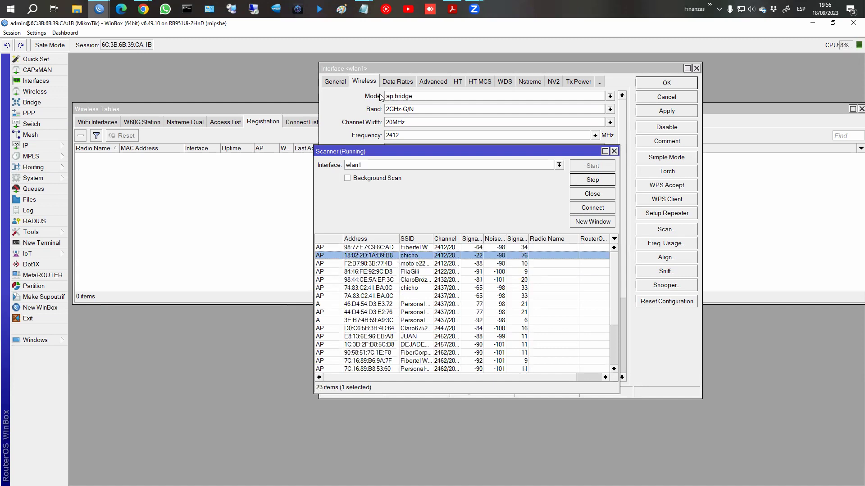
{"action": "left_click", "coordinate": [422, 280]}
{"action": "left_click", "coordinate": [416, 264]}
{"action": "left_click", "coordinate": [417, 255]}
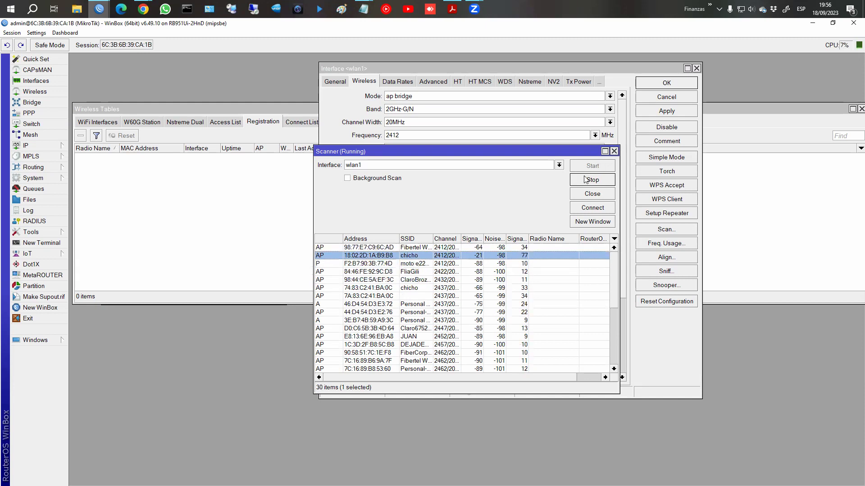
{"action": "left_click", "coordinate": [614, 152]}
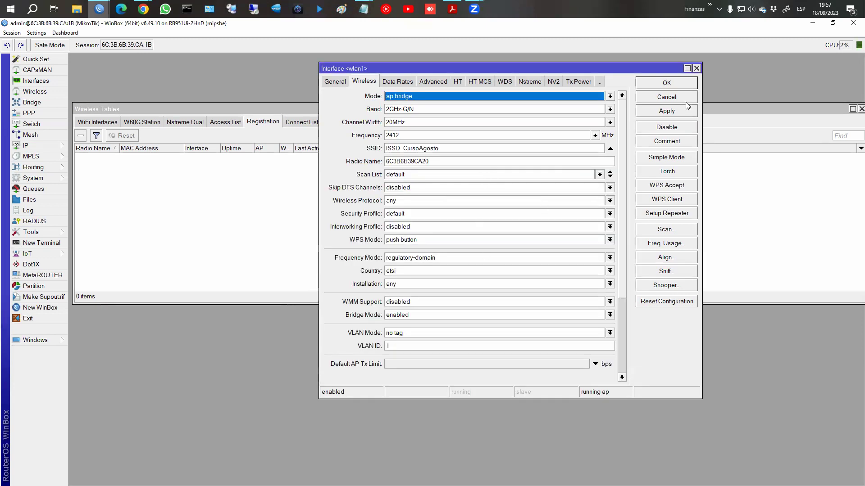
{"action": "left_click", "coordinate": [673, 230]}
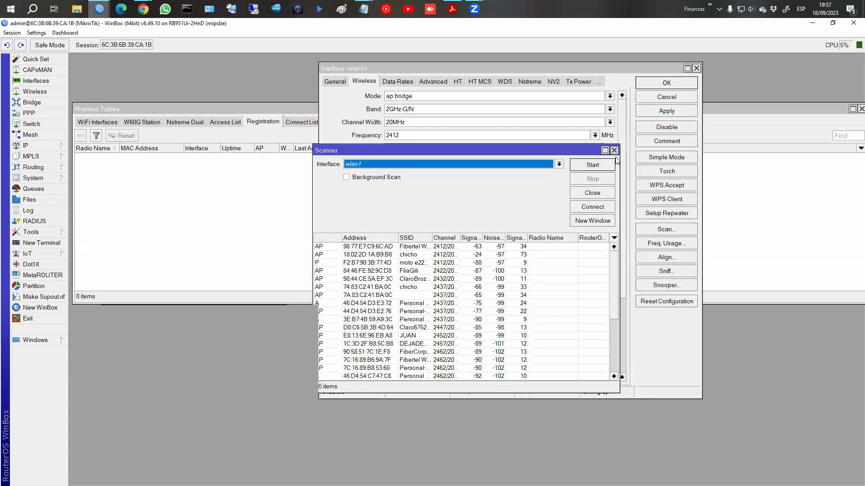
{"action": "left_click", "coordinate": [614, 150]}
- Highlight the SSID ISSD_CursoAgosto in wlan1 settings and close the Chrome window showing MikroTik Routers
{"action": "left_click_drag", "start_coordinate": [386, 147], "coordinate": [475, 147]}
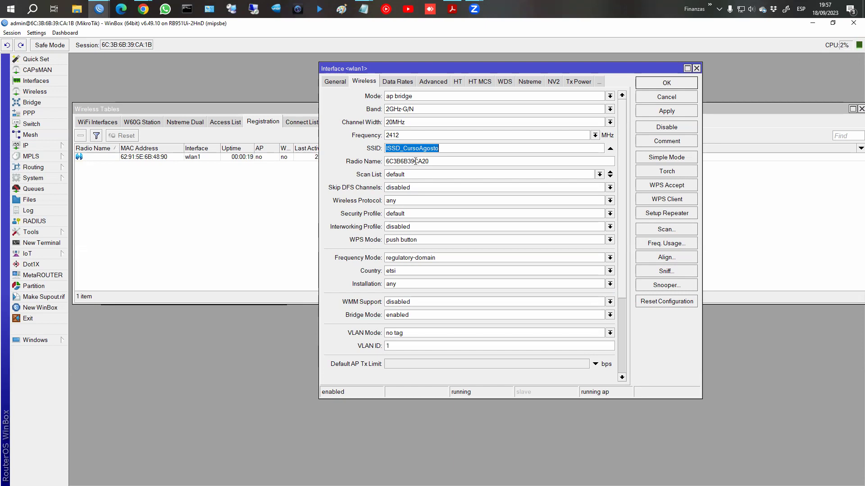
{"action": "mouse_move", "coordinate": [143, 9]}
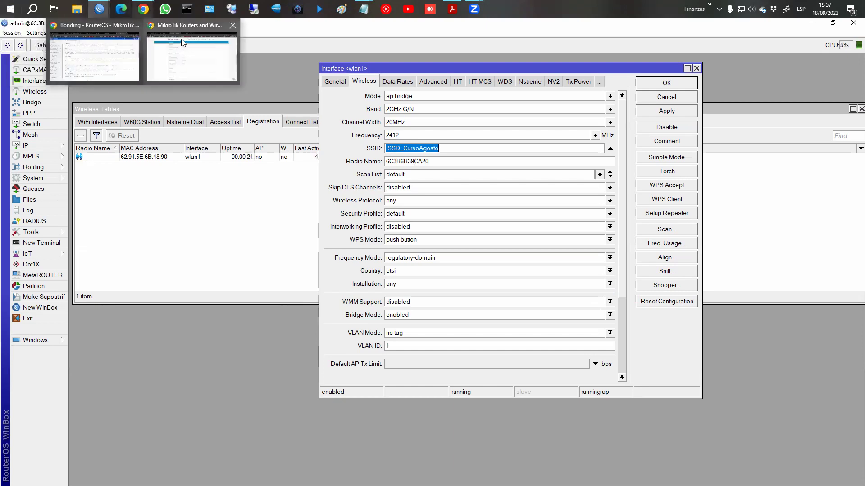
{"action": "left_click", "coordinate": [232, 25]}
- Bring the course PDF forward and scroll to page 31, Access List
{"action": "mouse_move", "coordinate": [455, 15]}
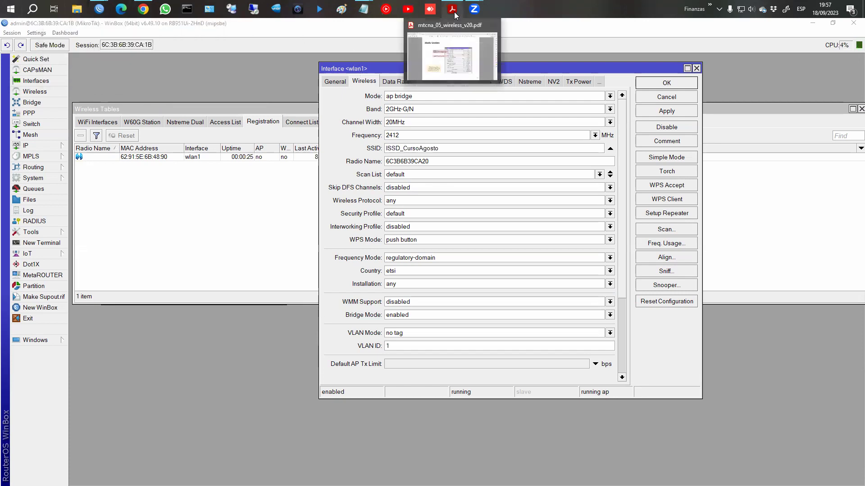
{"action": "left_click", "coordinate": [453, 62]}
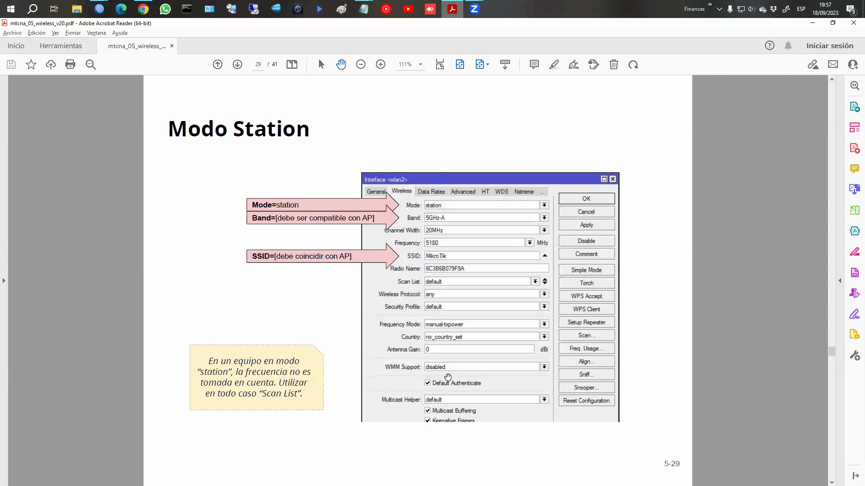
{"action": "scroll", "coordinate": [400, 393], "scroll_direction": "down", "scroll_amount": 2}
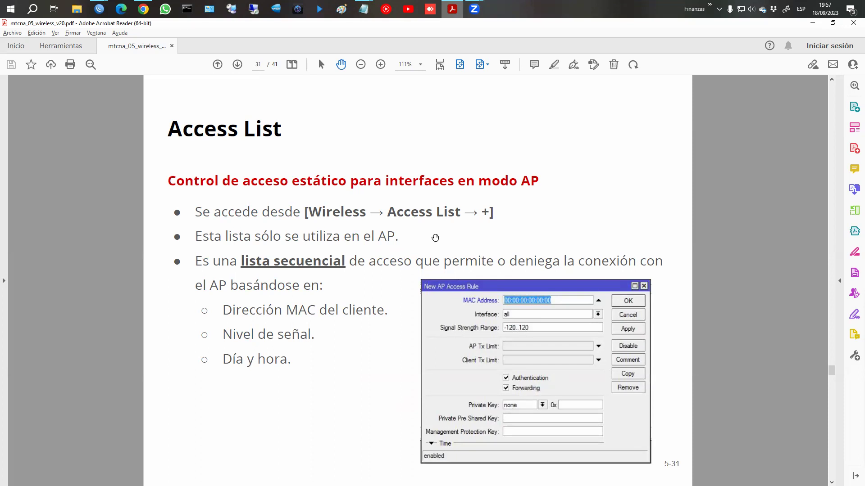
- Return to WinBox and close the wlan1 settings without saving changes
{"action": "mouse_move", "coordinate": [99, 9]}
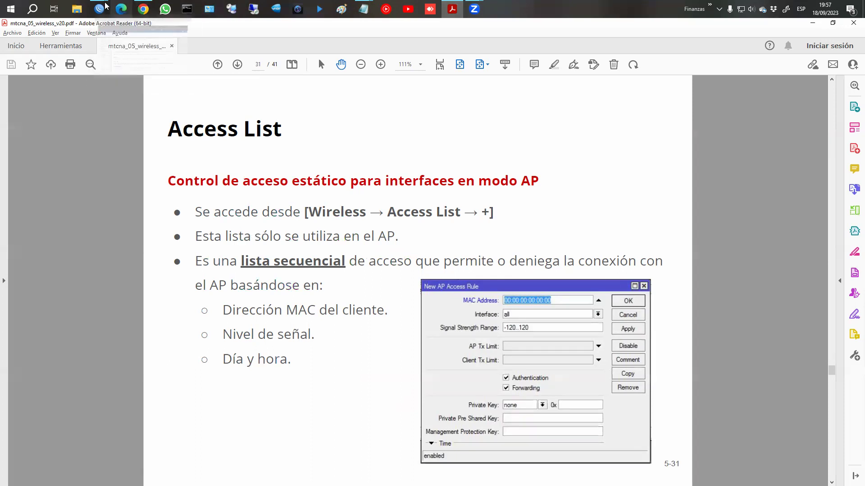
{"action": "left_click", "coordinate": [149, 52]}
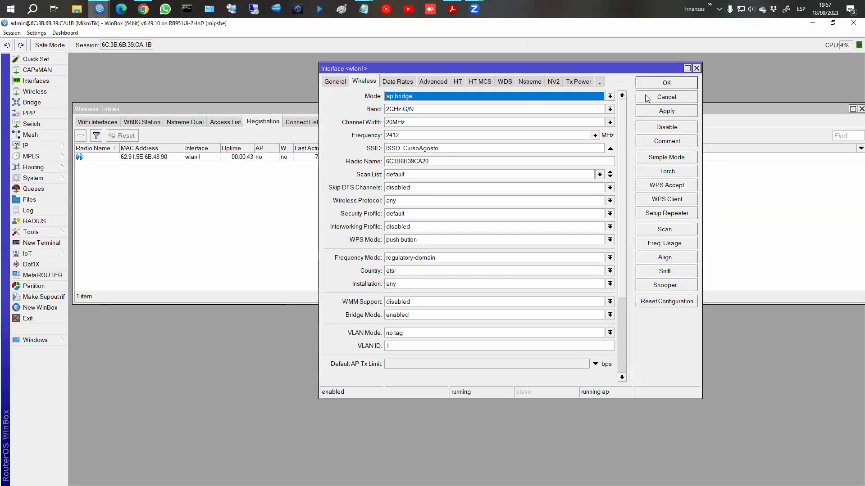
{"action": "left_click", "coordinate": [651, 96]}
- Show the empty wireless Access List in WinBox, then return to the Access List slide
{"action": "left_click", "coordinate": [215, 122]}
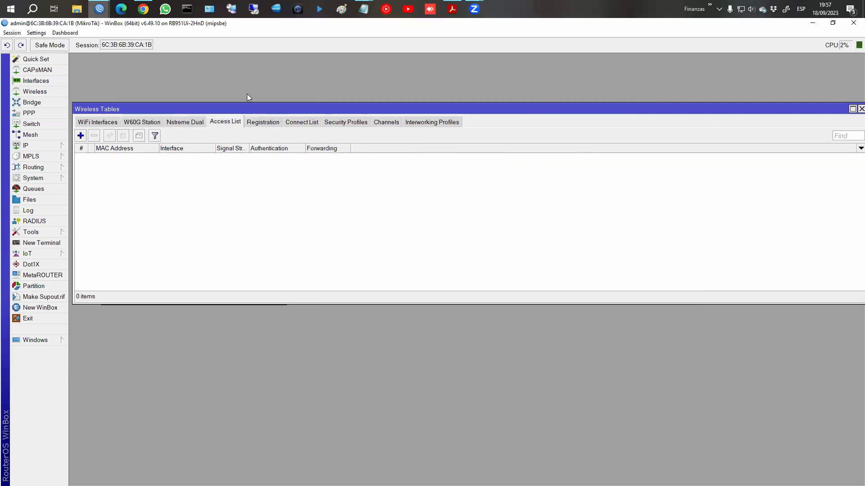
{"action": "left_click", "coordinate": [453, 8]}
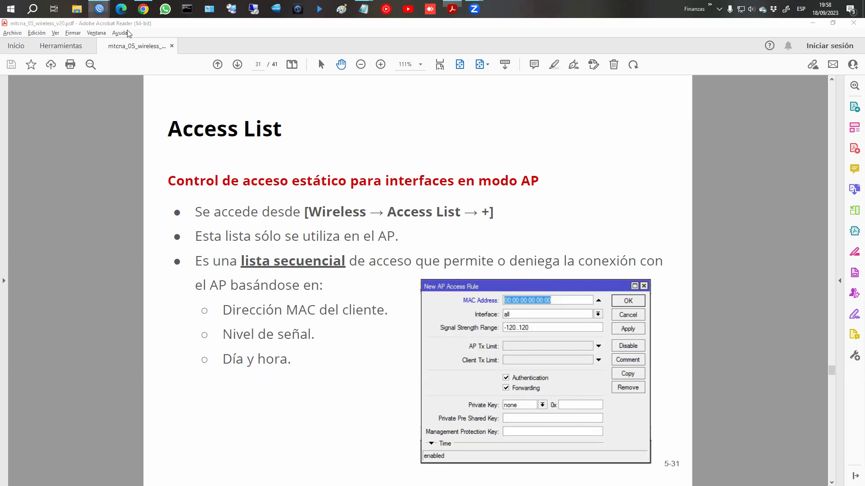
- Return to WinBox and start a new AP Access Rule in the Access List
{"action": "mouse_move", "coordinate": [99, 9]}
{"action": "left_click", "coordinate": [167, 64]}
{"action": "left_click", "coordinate": [80, 136]}
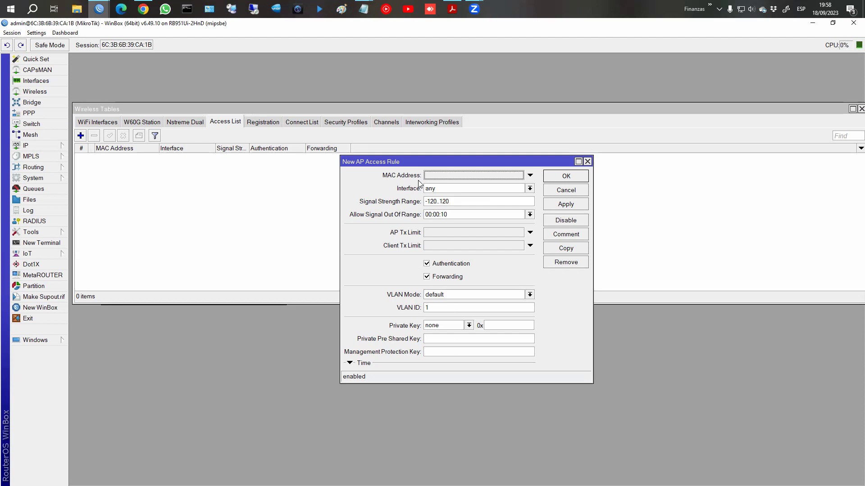
- Choose wlan1 instead of any as the new access rule's interface
{"action": "left_click", "coordinate": [456, 190]}
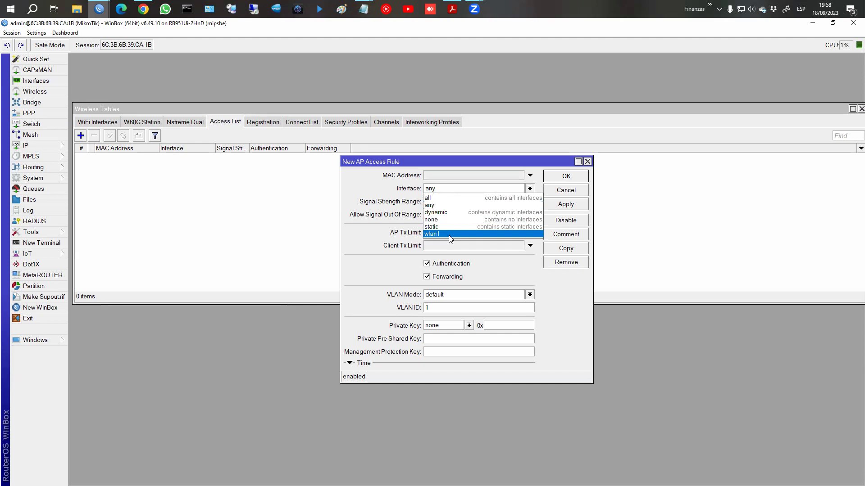
{"action": "left_click", "coordinate": [449, 234]}
{"action": "left_click", "coordinate": [447, 191]}
{"action": "left_click", "coordinate": [419, 198]}
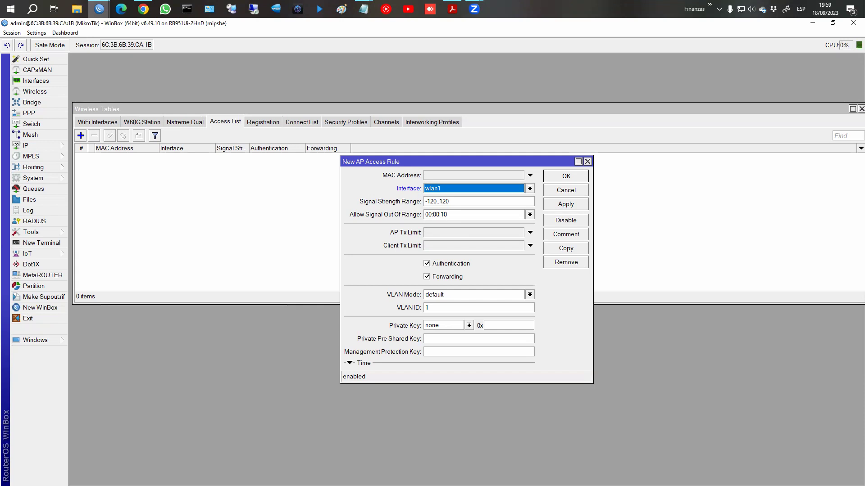
- Sketch an AP coverage circle with stations beside the dialog, underlining the -120..120 signal range
{"action": "key", "text": "ctrl+2"}
{"action": "left_click_drag", "start_coordinate": [493, 121], "coordinate": [494, 112]}
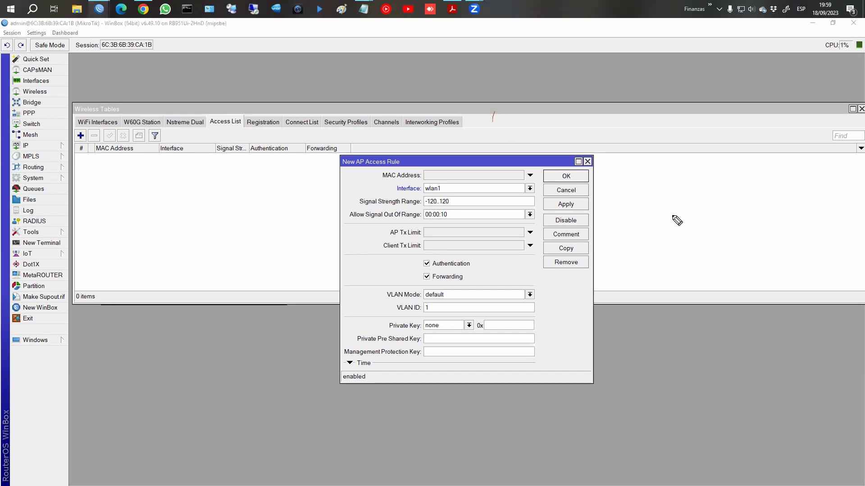
{"action": "left_click_drag", "start_coordinate": [652, 234], "coordinate": [666, 235]}
{"action": "left_click_drag", "start_coordinate": [653, 225], "coordinate": [671, 235]}
{"action": "left_click_drag", "start_coordinate": [671, 214], "coordinate": [672, 225]}
{"action": "mouse_move", "coordinate": [625, 254]}
{"action": "left_mouse_down"}
{"action": "mouse_move", "coordinate": [645, 284]}
{"action": "mouse_move", "coordinate": [654, 165]}
{"action": "mouse_move", "coordinate": [633, 272]}
{"action": "left_mouse_up"}
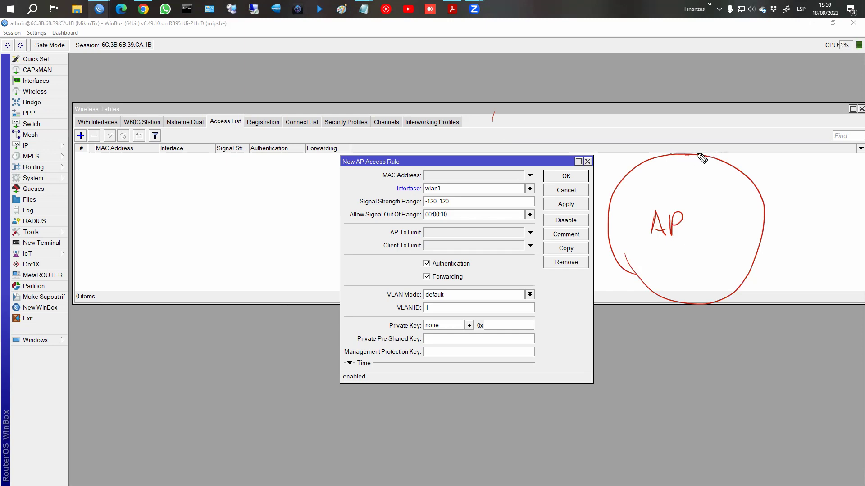
{"action": "left_click_drag", "start_coordinate": [422, 203], "coordinate": [449, 203]}
{"action": "left_click_drag", "start_coordinate": [682, 145], "coordinate": [724, 154]}
{"action": "left_click", "coordinate": [664, 136]}
{"action": "left_click_drag", "start_coordinate": [672, 131], "coordinate": [694, 135]}
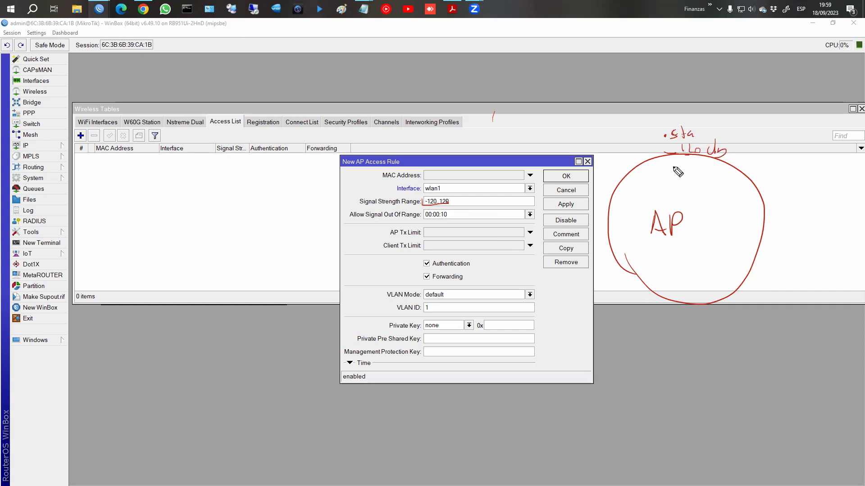
{"action": "mouse_move", "coordinate": [681, 165]}
{"action": "left_mouse_down"}
{"action": "mouse_move", "coordinate": [681, 176]}
{"action": "mouse_move", "coordinate": [698, 169]}
{"action": "mouse_move", "coordinate": [665, 153]}
{"action": "mouse_move", "coordinate": [690, 155]}
{"action": "mouse_move", "coordinate": [685, 150]}
{"action": "left_mouse_up"}
- Add station marks and signal-edge dashes, circle the 00:00:10 timeout, then clear the annotations
{"action": "left_click", "coordinate": [700, 209]}
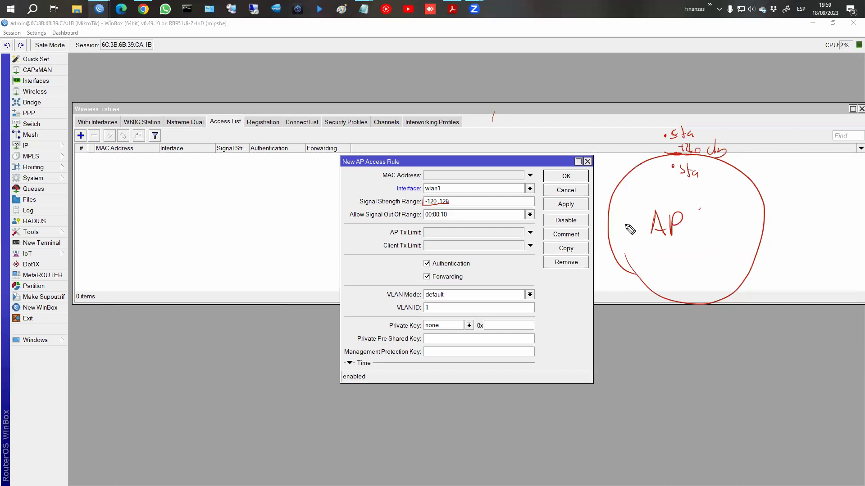
{"action": "mouse_move", "coordinate": [627, 198]}
{"action": "left_mouse_down"}
{"action": "mouse_move", "coordinate": [626, 214]}
{"action": "mouse_move", "coordinate": [681, 286]}
{"action": "mouse_move", "coordinate": [749, 230]}
{"action": "mouse_move", "coordinate": [629, 224]}
{"action": "mouse_move", "coordinate": [676, 176]}
{"action": "mouse_move", "coordinate": [741, 229]}
{"action": "mouse_move", "coordinate": [720, 259]}
{"action": "left_mouse_up"}
{"action": "left_click_drag", "start_coordinate": [715, 171], "coordinate": [712, 174]}
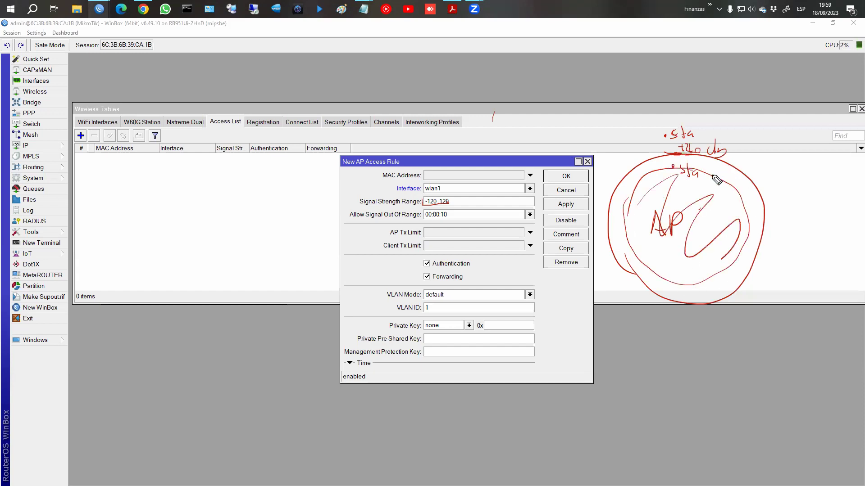
{"action": "left_click_drag", "start_coordinate": [737, 147], "coordinate": [741, 150]}
{"action": "mouse_move", "coordinate": [721, 168]}
{"action": "left_mouse_down"}
{"action": "mouse_move", "coordinate": [776, 206]}
{"action": "mouse_move", "coordinate": [772, 220]}
{"action": "left_mouse_up"}
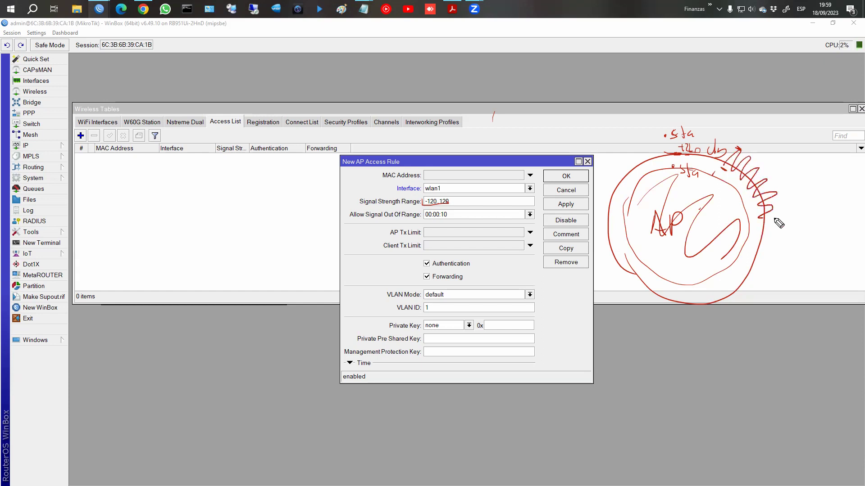
{"action": "mouse_move", "coordinate": [421, 211]}
{"action": "left_mouse_down"}
{"action": "mouse_move", "coordinate": [446, 220]}
{"action": "mouse_move", "coordinate": [450, 211]}
{"action": "left_mouse_up"}
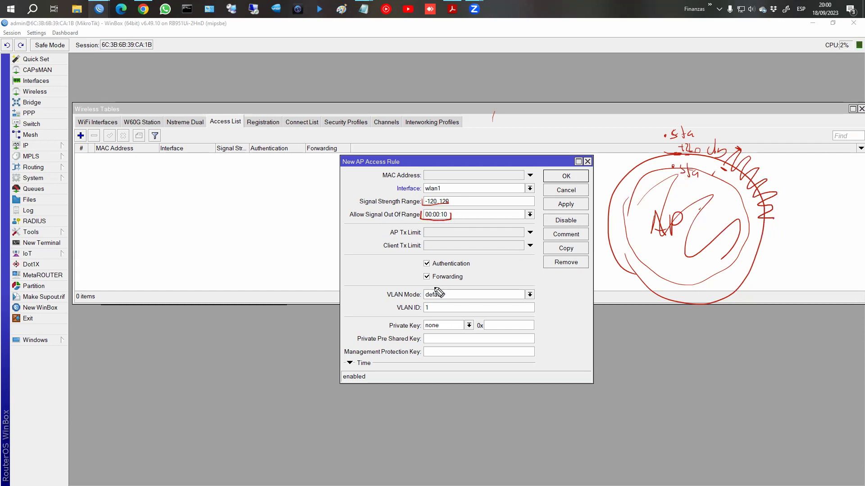
{"action": "left_click", "coordinate": [661, 161]}
{"action": "left_click_drag", "start_coordinate": [445, 210], "coordinate": [448, 221]}
{"action": "mouse_move", "coordinate": [643, 160]}
{"action": "left_mouse_down"}
{"action": "mouse_move", "coordinate": [643, 148]}
{"action": "mouse_move", "coordinate": [649, 154]}
{"action": "left_mouse_up"}
{"action": "key", "text": "e"}
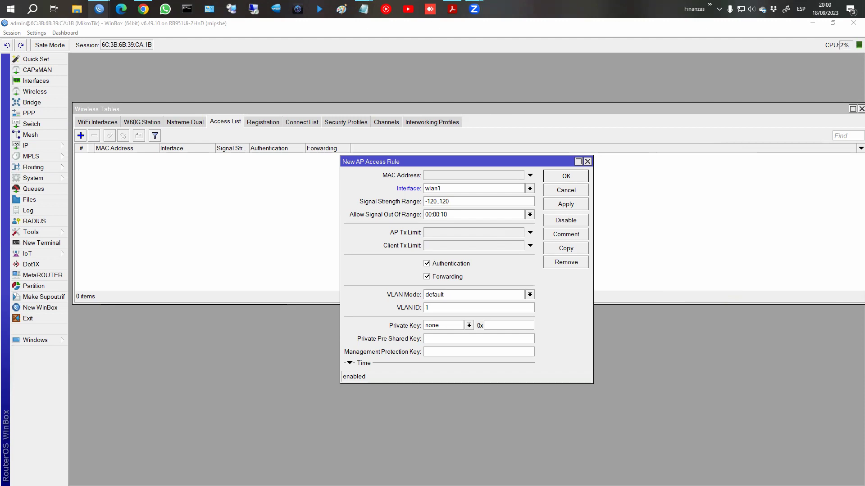
- Expand the access rule's time schedule options and bring the blank Notepad window forward
{"action": "left_click", "coordinate": [357, 365]}
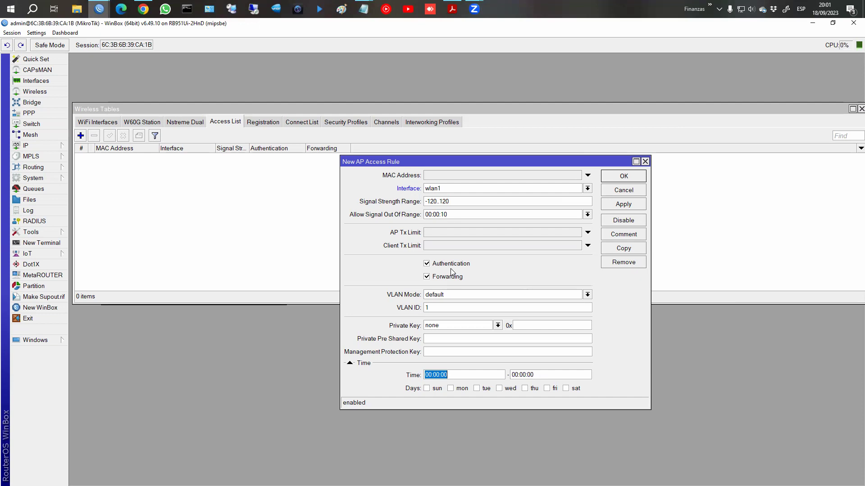
{"action": "key", "text": "ctrl+2"}
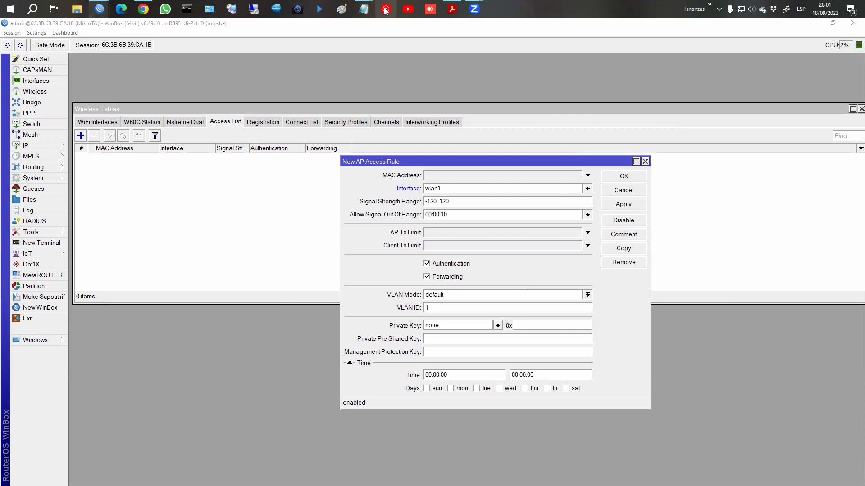
{"action": "mouse_move", "coordinate": [363, 9]}
{"action": "left_click", "coordinate": [403, 44]}
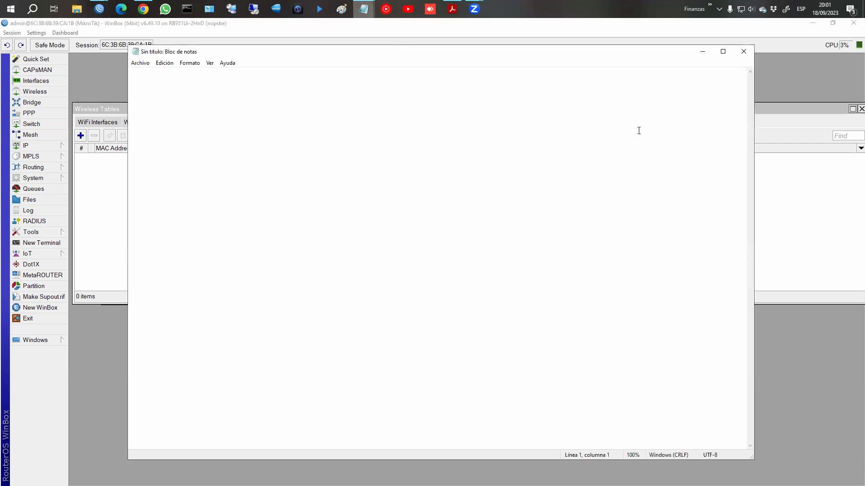
- Draw AP's coverage circle on the blank Notepad page with a station labelled sta at its edge
{"action": "key", "text": "ctrl+2"}
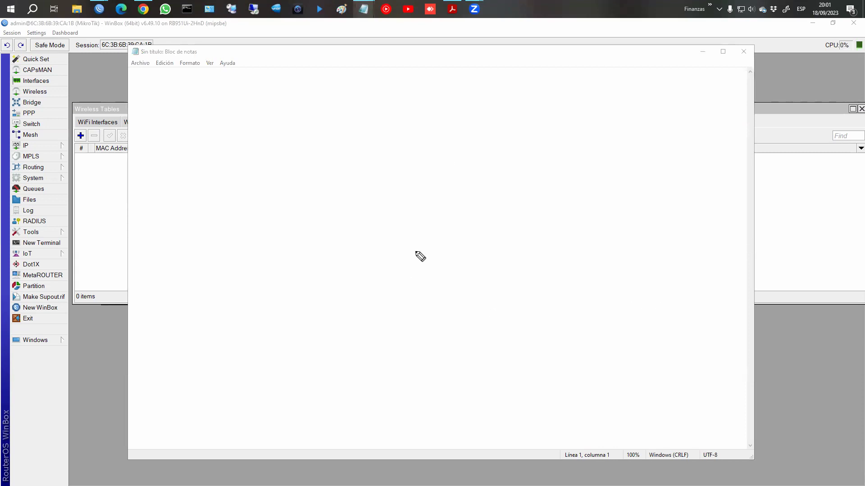
{"action": "mouse_move", "coordinate": [412, 243]}
{"action": "left_mouse_down"}
{"action": "mouse_move", "coordinate": [431, 256]}
{"action": "mouse_move", "coordinate": [440, 250]}
{"action": "left_mouse_up"}
{"action": "mouse_move", "coordinate": [321, 241]}
{"action": "left_mouse_down"}
{"action": "mouse_move", "coordinate": [532, 364]}
{"action": "mouse_move", "coordinate": [487, 150]}
{"action": "mouse_move", "coordinate": [388, 177]}
{"action": "mouse_move", "coordinate": [349, 237]}
{"action": "left_mouse_up"}
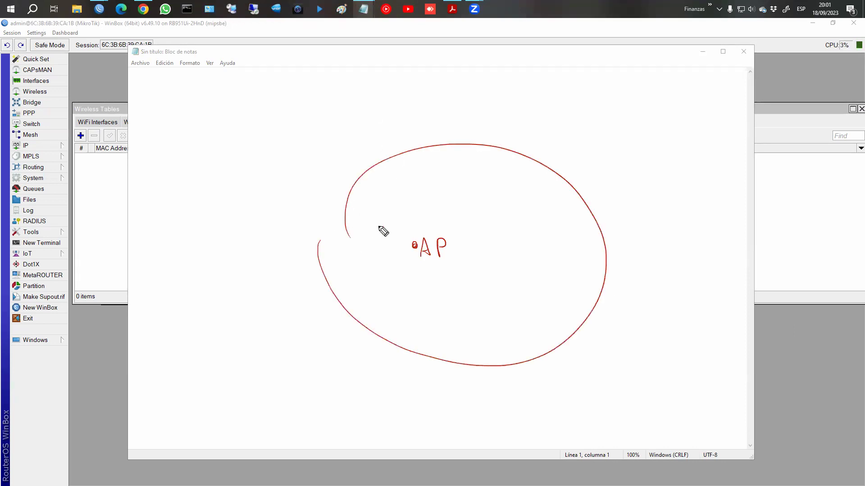
{"action": "key", "text": "ctrl+z"}
{"action": "mouse_move", "coordinate": [413, 163]}
{"action": "left_mouse_down"}
{"action": "mouse_move", "coordinate": [347, 255]}
{"action": "mouse_move", "coordinate": [451, 340]}
{"action": "mouse_move", "coordinate": [505, 252]}
{"action": "left_mouse_up"}
{"action": "left_click_drag", "start_coordinate": [500, 205], "coordinate": [411, 166]}
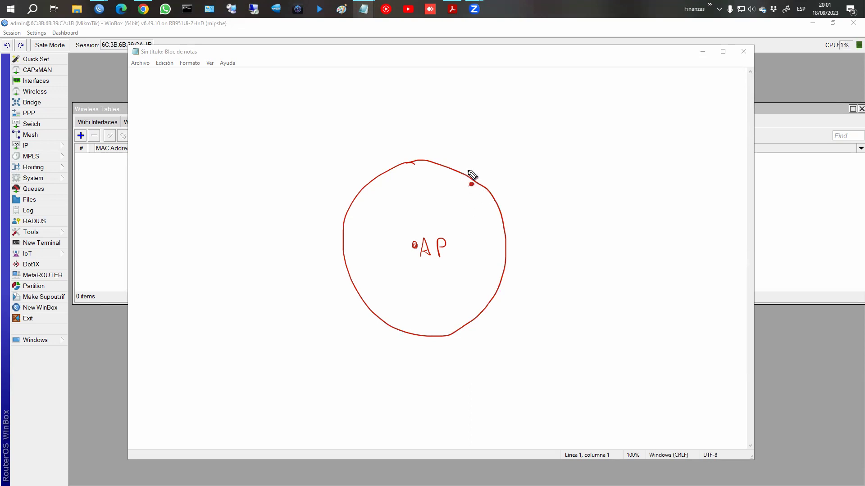
{"action": "left_click_drag", "start_coordinate": [469, 176], "coordinate": [481, 184]}
{"action": "mouse_move", "coordinate": [480, 191]}
{"action": "left_mouse_down"}
{"action": "mouse_move", "coordinate": [490, 198]}
{"action": "mouse_move", "coordinate": [483, 200]}
{"action": "left_mouse_up"}
- Add the -80..80 dB range label, -85 and -78 lines, and a zigzag link to the station
{"action": "mouse_move", "coordinate": [405, 272]}
{"action": "left_mouse_down"}
{"action": "mouse_move", "coordinate": [410, 281]}
{"action": "mouse_move", "coordinate": [468, 267]}
{"action": "mouse_move", "coordinate": [471, 278]}
{"action": "mouse_move", "coordinate": [445, 279]}
{"action": "left_mouse_up"}
{"action": "left_click", "coordinate": [431, 272]}
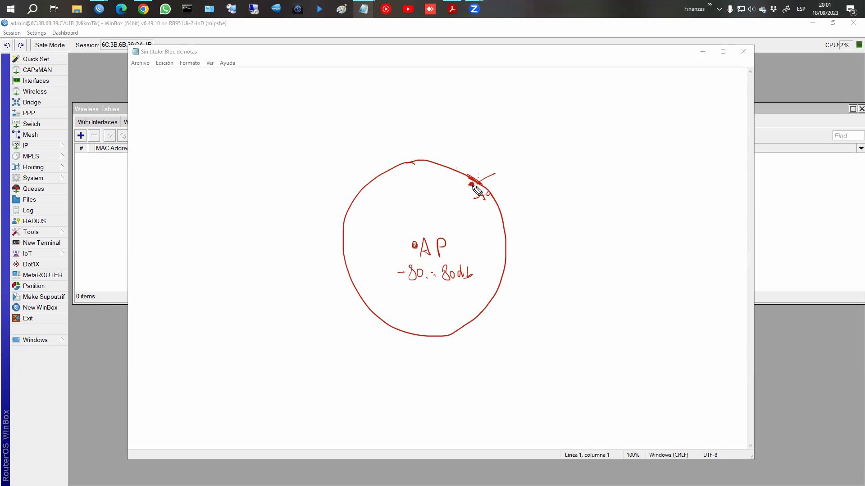
{"action": "mouse_move", "coordinate": [481, 182]}
{"action": "left_mouse_down"}
{"action": "mouse_move", "coordinate": [496, 160]}
{"action": "mouse_move", "coordinate": [509, 185]}
{"action": "mouse_move", "coordinate": [508, 155]}
{"action": "mouse_move", "coordinate": [516, 147]}
{"action": "left_mouse_up"}
{"action": "left_click_drag", "start_coordinate": [527, 145], "coordinate": [521, 182]}
{"action": "left_click_drag", "start_coordinate": [523, 177], "coordinate": [534, 183]}
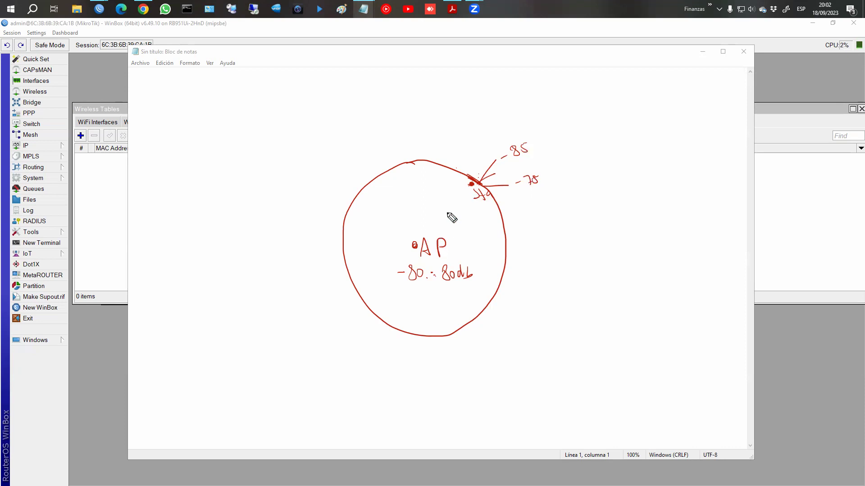
{"action": "left_click_drag", "start_coordinate": [457, 184], "coordinate": [455, 197]}
{"action": "left_click_drag", "start_coordinate": [418, 235], "coordinate": [466, 189]}
- Add more sta stations inside the circle, a second AP link, and bolder station dots
{"action": "mouse_move", "coordinate": [366, 220]}
{"action": "left_mouse_down"}
{"action": "mouse_move", "coordinate": [360, 233]}
{"action": "mouse_move", "coordinate": [368, 219]}
{"action": "mouse_move", "coordinate": [383, 218]}
{"action": "left_mouse_up"}
{"action": "left_click", "coordinate": [372, 231]}
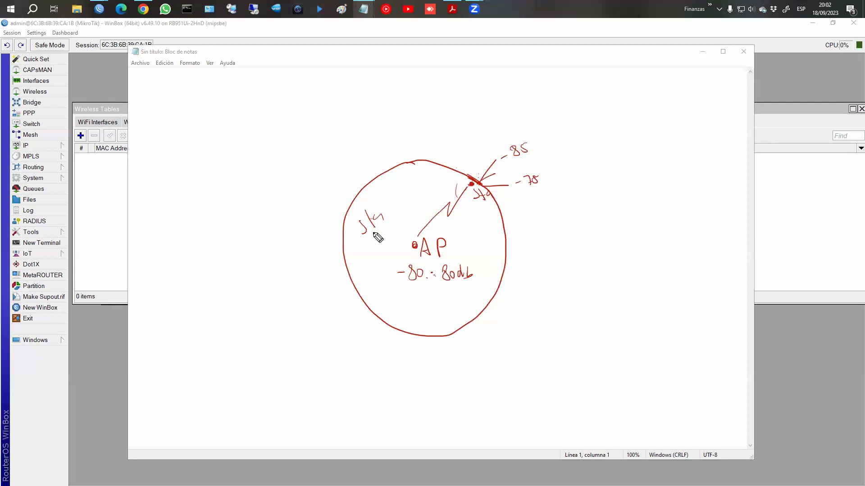
{"action": "left_click_drag", "start_coordinate": [378, 289], "coordinate": [386, 300]}
{"action": "mouse_move", "coordinate": [391, 288]}
{"action": "left_mouse_down"}
{"action": "mouse_move", "coordinate": [394, 298]}
{"action": "mouse_move", "coordinate": [406, 294]}
{"action": "mouse_move", "coordinate": [444, 316]}
{"action": "mouse_move", "coordinate": [457, 311]}
{"action": "left_mouse_up"}
{"action": "left_click", "coordinate": [434, 310]}
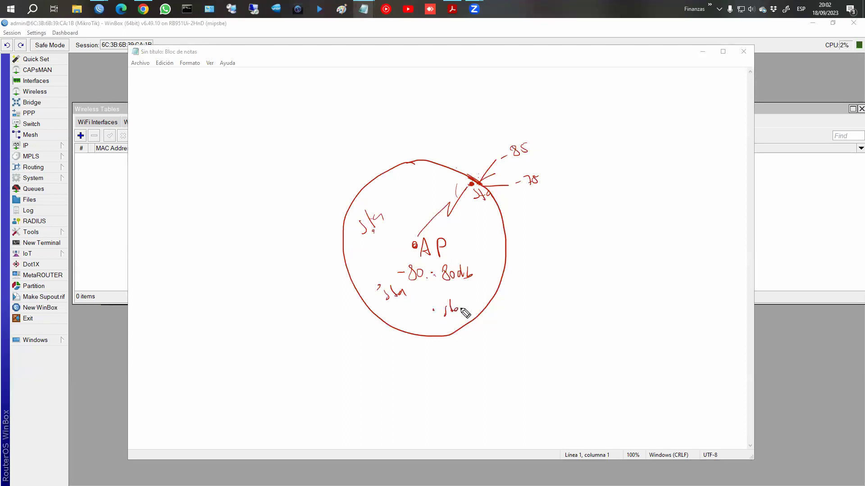
{"action": "left_click_drag", "start_coordinate": [415, 243], "coordinate": [471, 185]}
{"action": "left_click_drag", "start_coordinate": [381, 287], "coordinate": [378, 287]}
{"action": "left_click", "coordinate": [434, 310]}
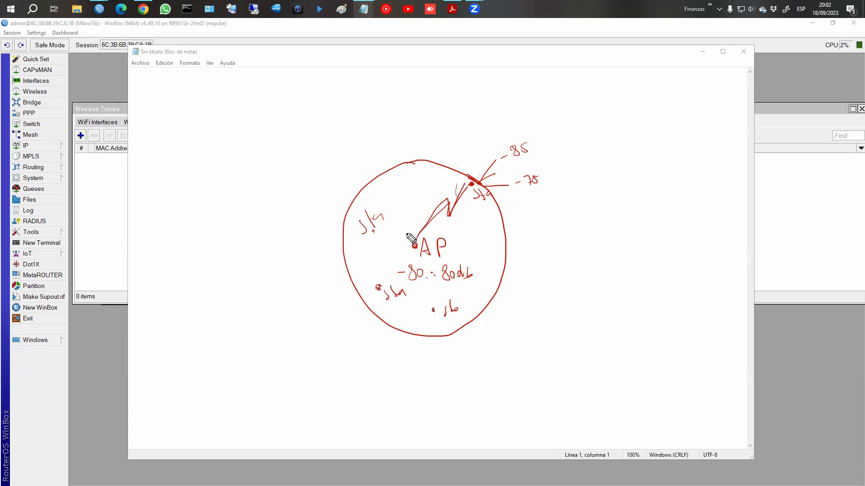
{"action": "left_click_drag", "start_coordinate": [414, 242], "coordinate": [413, 248]}
- Circle the stations, enclose -85 and -78, write AL, then erase the whole diagram
{"action": "left_click", "coordinate": [372, 233]}
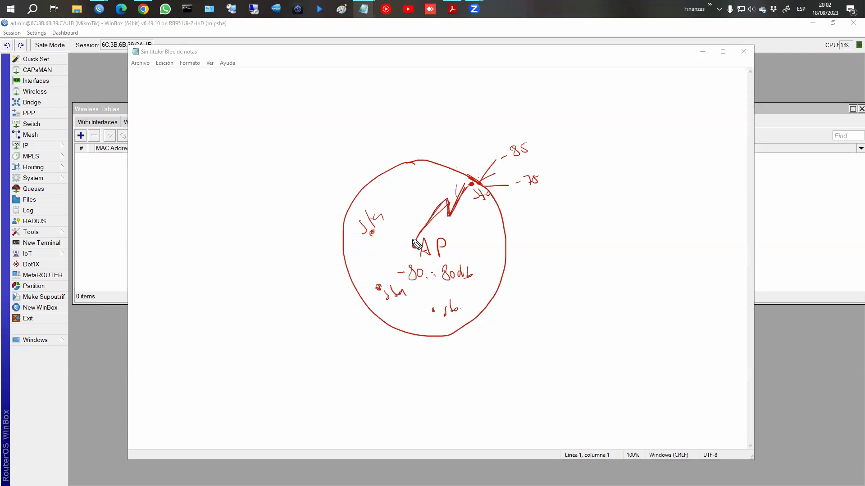
{"action": "mouse_move", "coordinate": [498, 176]}
{"action": "left_mouse_down"}
{"action": "mouse_move", "coordinate": [469, 193]}
{"action": "mouse_move", "coordinate": [496, 174]}
{"action": "left_mouse_up"}
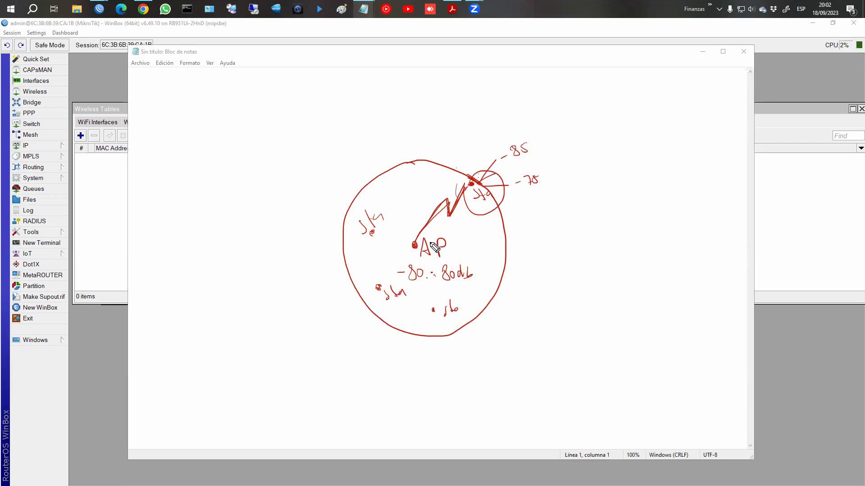
{"action": "left_click_drag", "start_coordinate": [363, 246], "coordinate": [382, 270]}
{"action": "left_click_drag", "start_coordinate": [435, 290], "coordinate": [437, 292]}
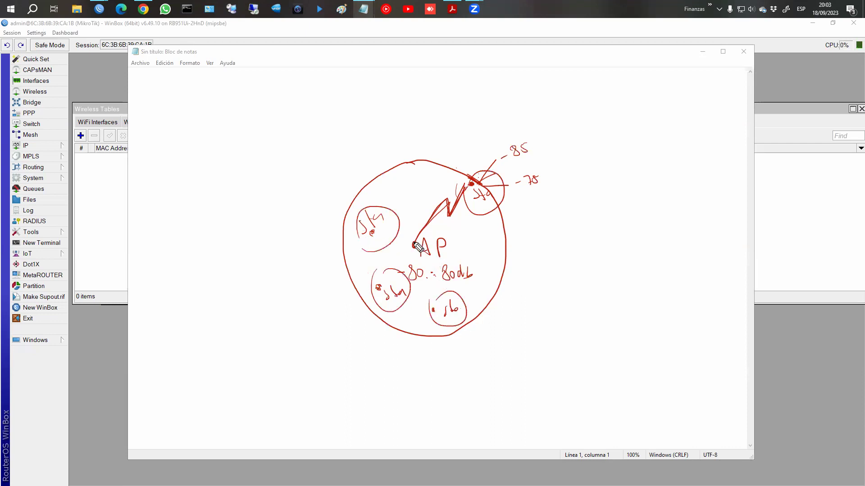
{"action": "mouse_move", "coordinate": [418, 247]}
{"action": "left_mouse_down"}
{"action": "mouse_move", "coordinate": [466, 203]}
{"action": "mouse_move", "coordinate": [471, 187]}
{"action": "mouse_move", "coordinate": [469, 196]}
{"action": "left_mouse_up"}
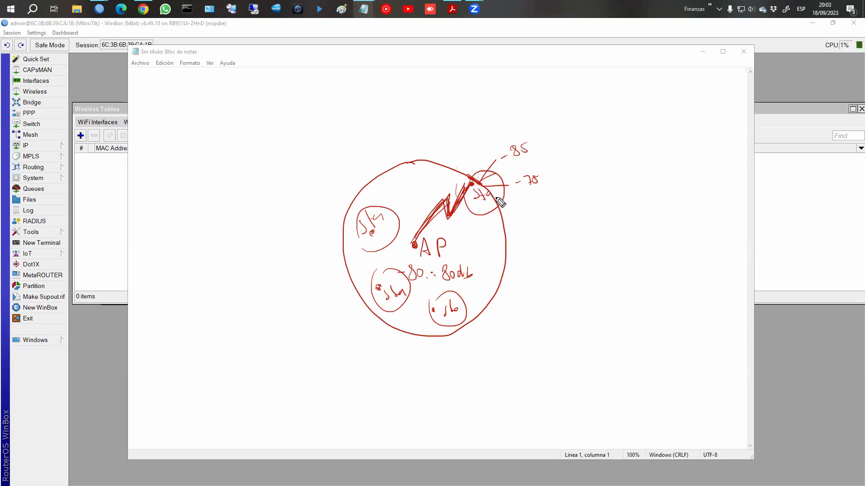
{"action": "left_click_drag", "start_coordinate": [501, 153], "coordinate": [498, 173]}
{"action": "left_click_drag", "start_coordinate": [552, 160], "coordinate": [494, 162]}
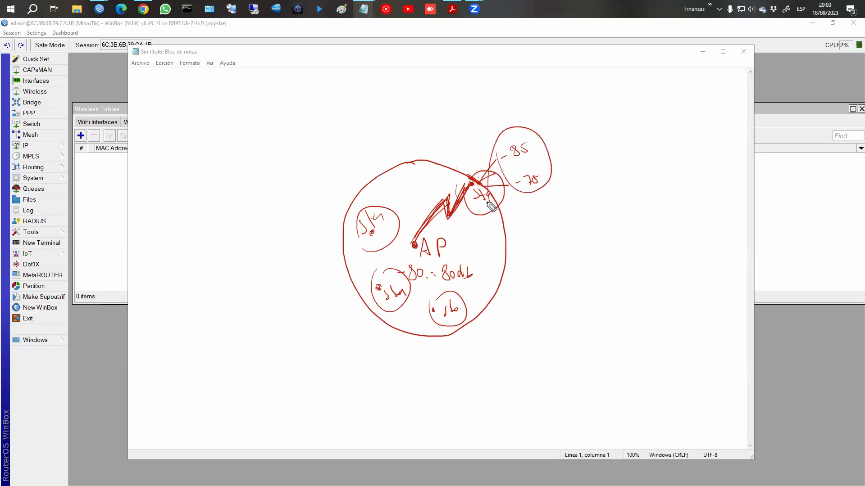
{"action": "mouse_move", "coordinate": [513, 212]}
{"action": "left_mouse_down"}
{"action": "mouse_move", "coordinate": [508, 230]}
{"action": "mouse_move", "coordinate": [533, 230]}
{"action": "left_mouse_up"}
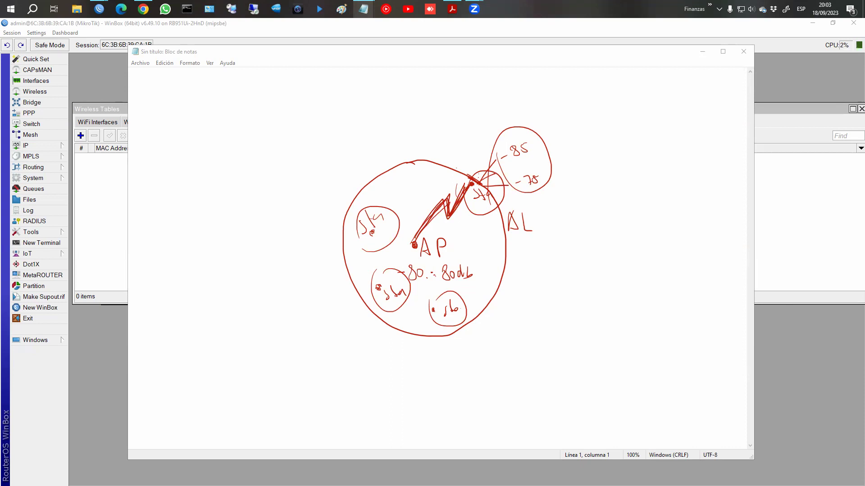
{"action": "key", "text": "Escape"}
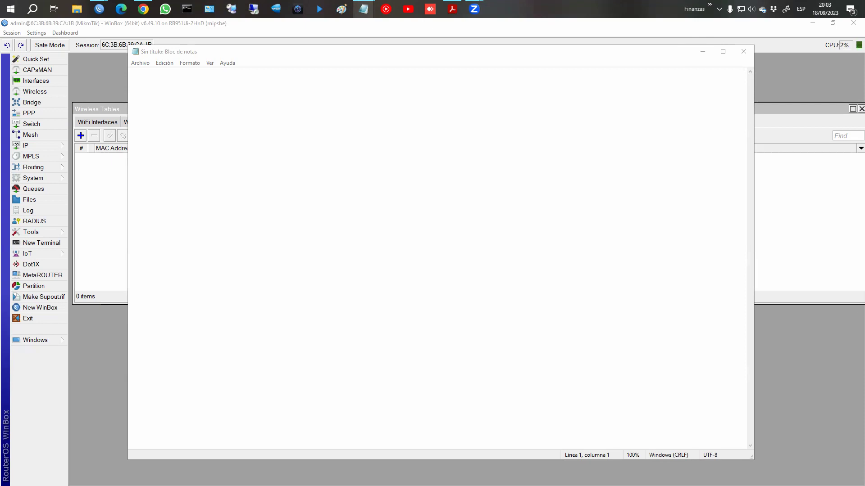
- Discard the new AP access rule and advance the slides to the Connect List slide
{"action": "left_click", "coordinate": [702, 52]}
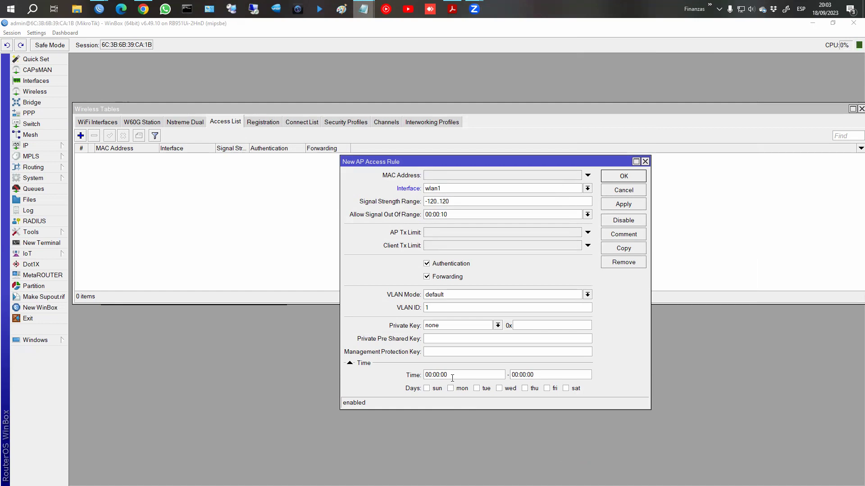
{"action": "left_click", "coordinate": [622, 194]}
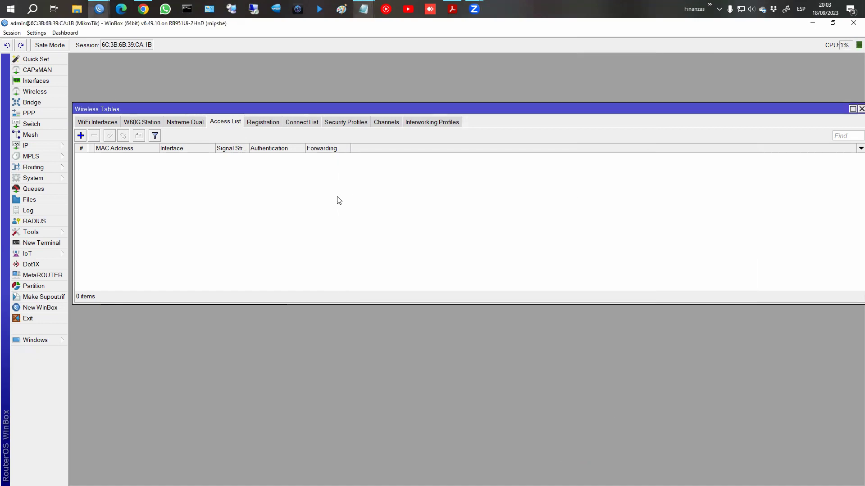
{"action": "left_click", "coordinate": [452, 9]}
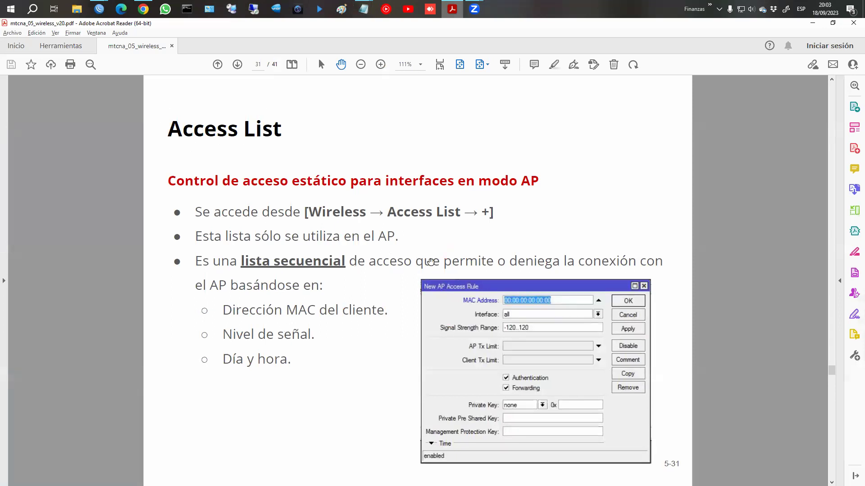
{"action": "key", "text": "Right"}
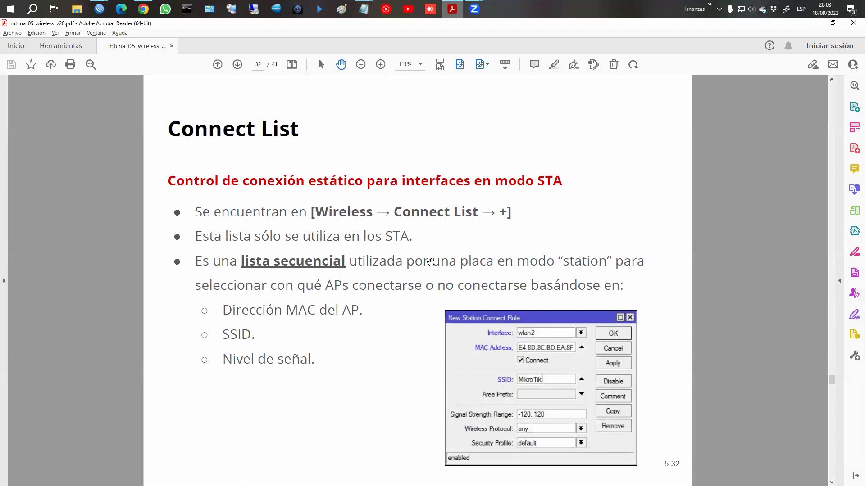
- Return to WinBox's Wireless Tables window and show the empty Connect List table
{"action": "left_click", "coordinate": [99, 8]}
{"action": "left_click", "coordinate": [172, 55]}
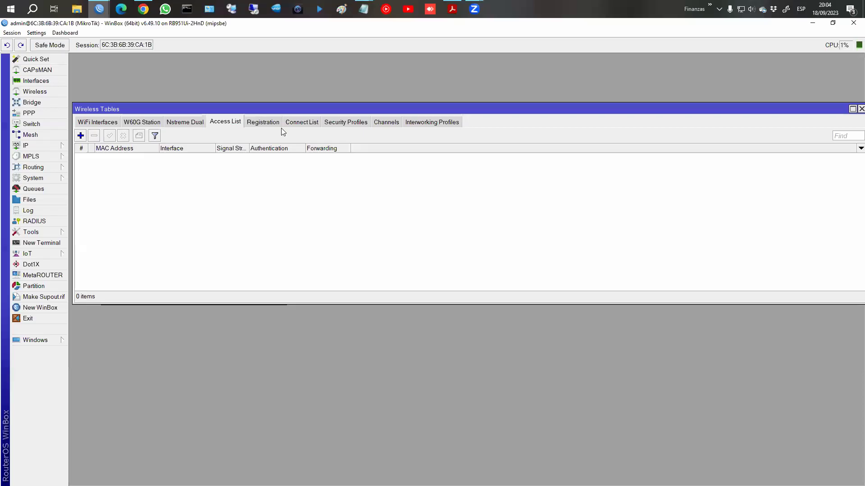
{"action": "left_click", "coordinate": [302, 127]}
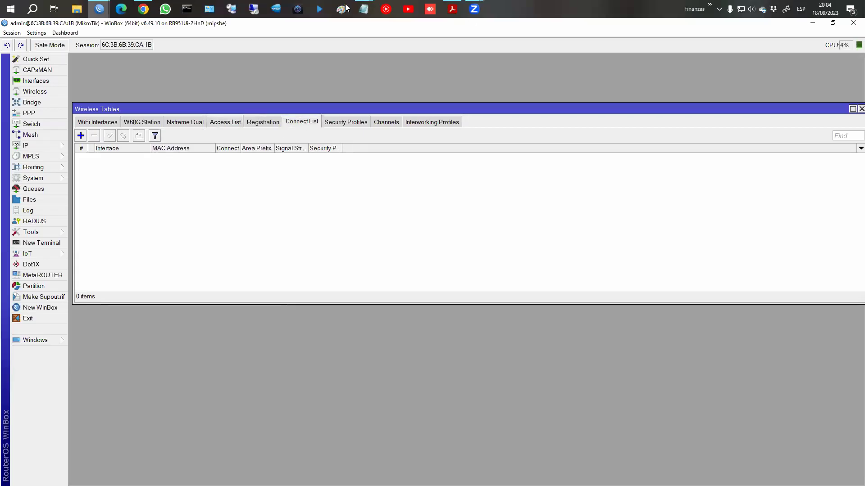
- Start a new wlan1 station connect rule, leaving Connect ticked and Security Profile none
{"action": "left_click", "coordinate": [452, 8]}
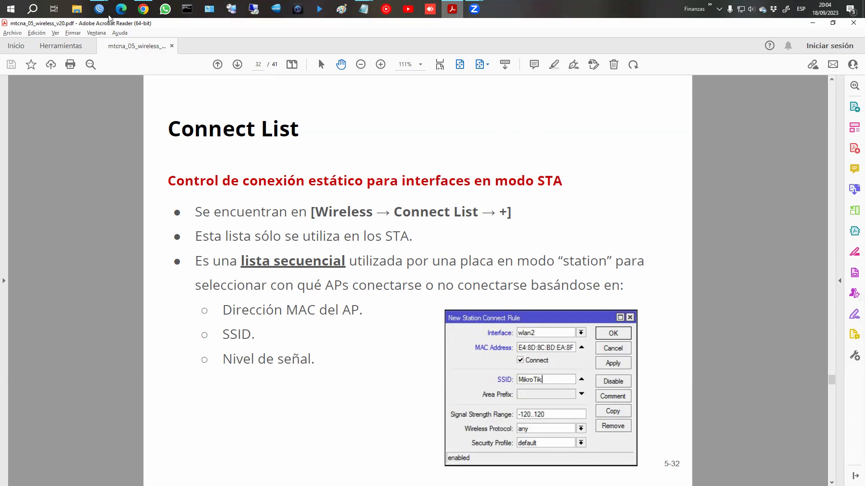
{"action": "mouse_move", "coordinate": [100, 10]}
{"action": "left_click", "coordinate": [177, 59]}
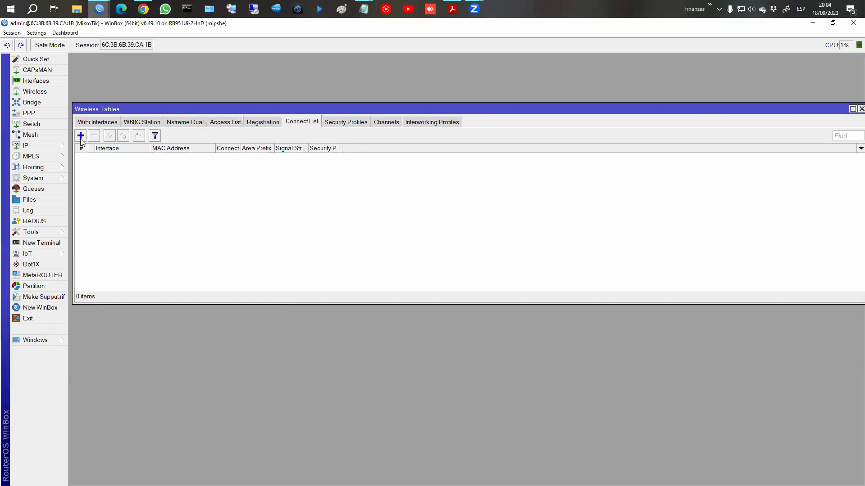
{"action": "left_click", "coordinate": [80, 136]}
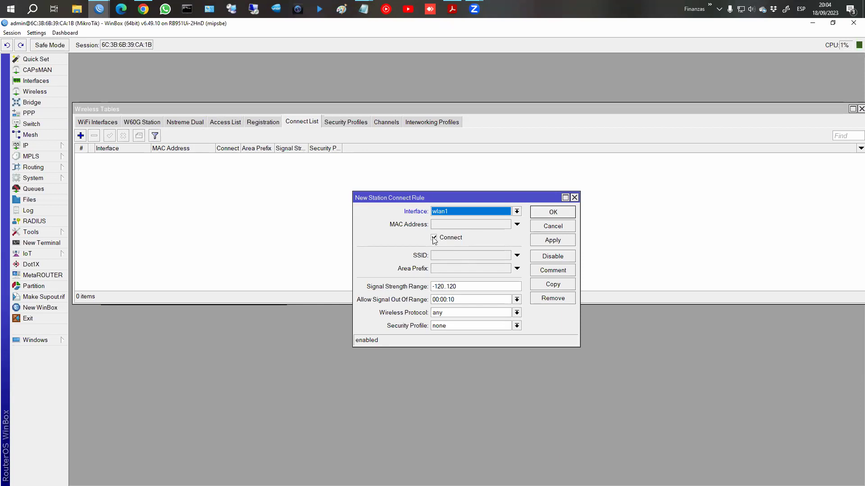
{"action": "left_click", "coordinate": [435, 238]}
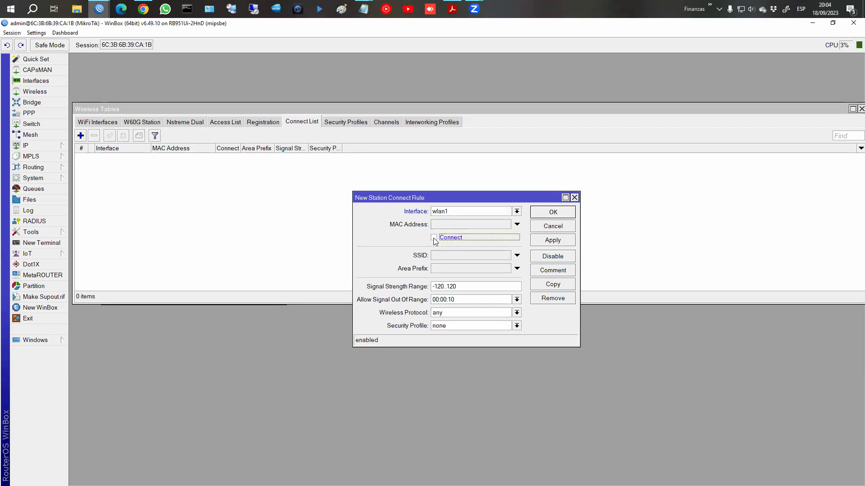
{"action": "left_click", "coordinate": [433, 239]}
{"action": "left_click", "coordinate": [457, 325]}
{"action": "left_click", "coordinate": [457, 325]}
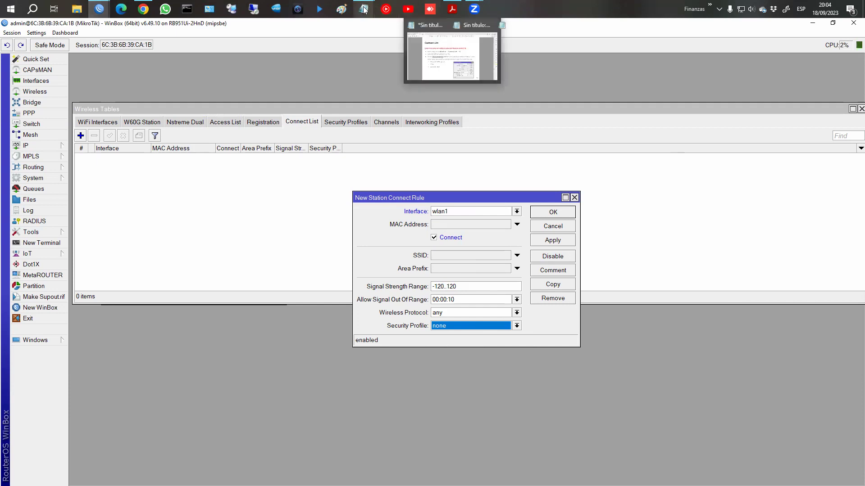
{"action": "left_click", "coordinate": [409, 53]}
- On the blank Notepad page, draw four overlapping red coverage circles with their centre points
{"action": "mouse_move", "coordinate": [366, 8]}
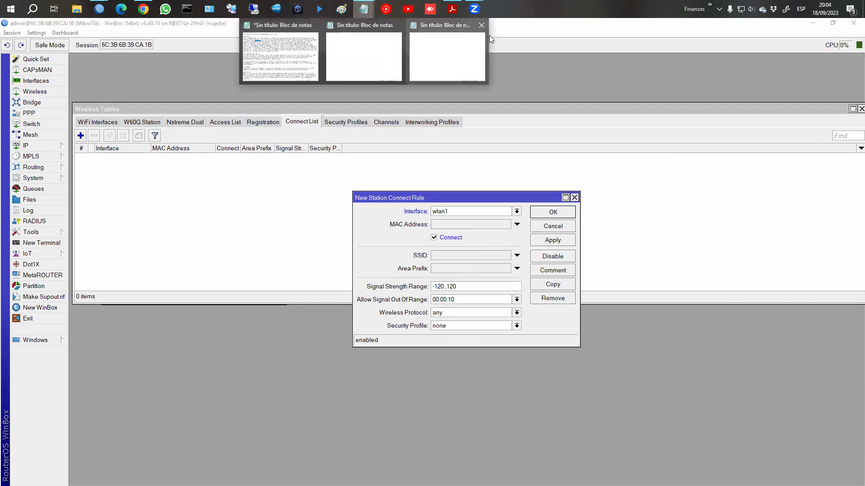
{"action": "left_click", "coordinate": [483, 28]}
{"action": "left_click", "coordinate": [420, 50]}
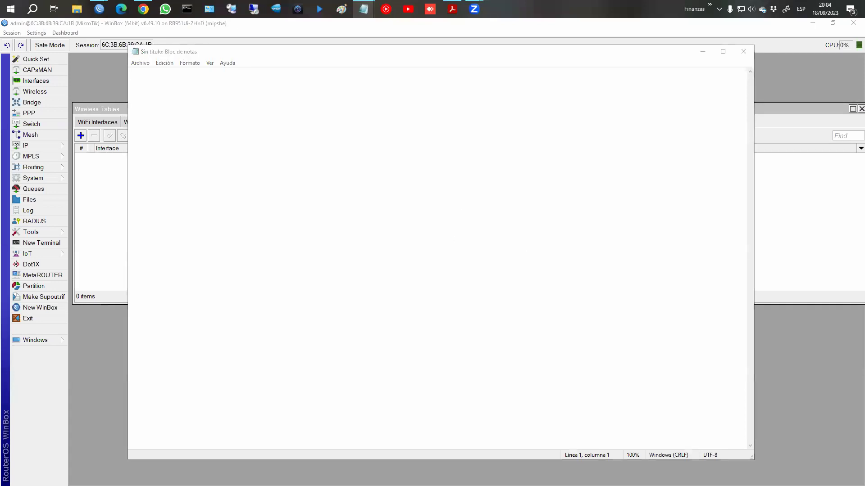
{"action": "mouse_move", "coordinate": [489, 182]}
{"action": "left_mouse_down"}
{"action": "mouse_move", "coordinate": [386, 296]}
{"action": "mouse_move", "coordinate": [351, 226]}
{"action": "mouse_move", "coordinate": [335, 221]}
{"action": "left_mouse_up"}
{"action": "mouse_move", "coordinate": [335, 251]}
{"action": "left_mouse_down"}
{"action": "mouse_move", "coordinate": [496, 212]}
{"action": "mouse_move", "coordinate": [513, 272]}
{"action": "left_mouse_up"}
{"action": "left_click", "coordinate": [411, 227]}
{"action": "left_click_drag", "start_coordinate": [632, 270], "coordinate": [630, 268]}
{"action": "left_click", "coordinate": [553, 208]}
{"action": "mouse_move", "coordinate": [420, 164]}
{"action": "left_mouse_down"}
{"action": "mouse_move", "coordinate": [441, 71]}
{"action": "mouse_move", "coordinate": [419, 164]}
{"action": "left_mouse_up"}
{"action": "left_click_drag", "start_coordinate": [478, 129], "coordinate": [474, 142]}
{"action": "left_click_drag", "start_coordinate": [442, 280], "coordinate": [451, 253]}
{"action": "mouse_move", "coordinate": [514, 290]}
{"action": "left_mouse_down"}
{"action": "mouse_move", "coordinate": [518, 298]}
{"action": "mouse_move", "coordinate": [514, 288]}
{"action": "left_mouse_up"}
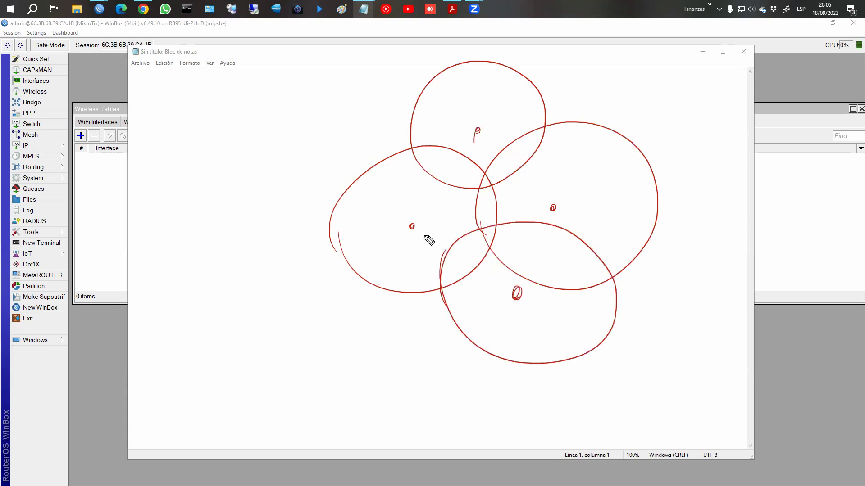
- Label the circles AP1–AP4 and mark a Station in the overlap arrowing toward AP4
{"action": "left_click_drag", "start_coordinate": [423, 208], "coordinate": [448, 218]}
{"action": "left_click_drag", "start_coordinate": [481, 107], "coordinate": [509, 116]}
{"action": "mouse_move", "coordinate": [564, 194]}
{"action": "left_mouse_down"}
{"action": "mouse_move", "coordinate": [571, 215]}
{"action": "mouse_move", "coordinate": [588, 209]}
{"action": "left_mouse_up"}
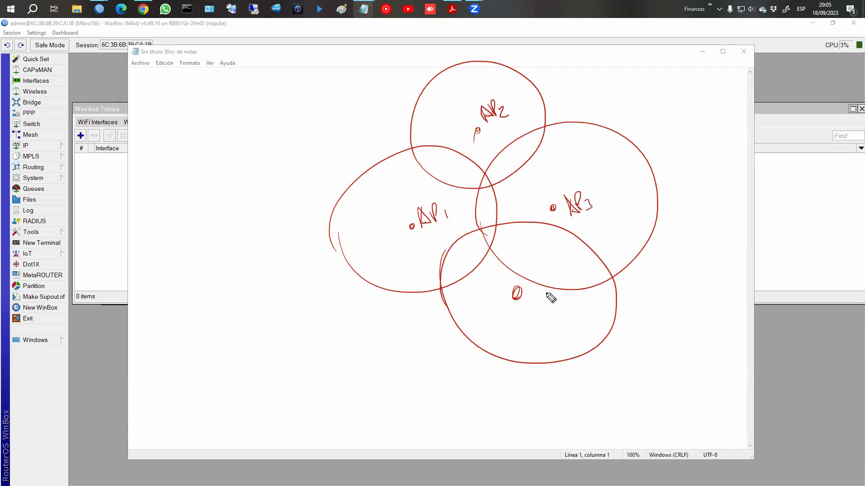
{"action": "mouse_move", "coordinate": [532, 316]}
{"action": "left_mouse_down"}
{"action": "mouse_move", "coordinate": [547, 311]}
{"action": "mouse_move", "coordinate": [551, 298]}
{"action": "mouse_move", "coordinate": [564, 309]}
{"action": "left_mouse_up"}
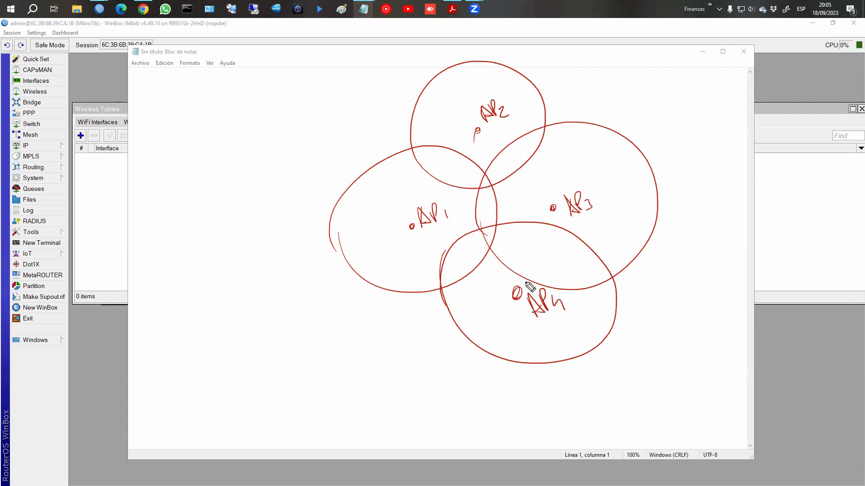
{"action": "left_click_drag", "start_coordinate": [462, 253], "coordinate": [440, 333]}
{"action": "mouse_move", "coordinate": [406, 359]}
{"action": "left_mouse_down"}
{"action": "mouse_move", "coordinate": [414, 373]}
{"action": "mouse_move", "coordinate": [421, 366]}
{"action": "mouse_move", "coordinate": [434, 372]}
{"action": "mouse_move", "coordinate": [434, 355]}
{"action": "mouse_move", "coordinate": [450, 373]}
{"action": "mouse_move", "coordinate": [459, 368]}
{"action": "left_mouse_up"}
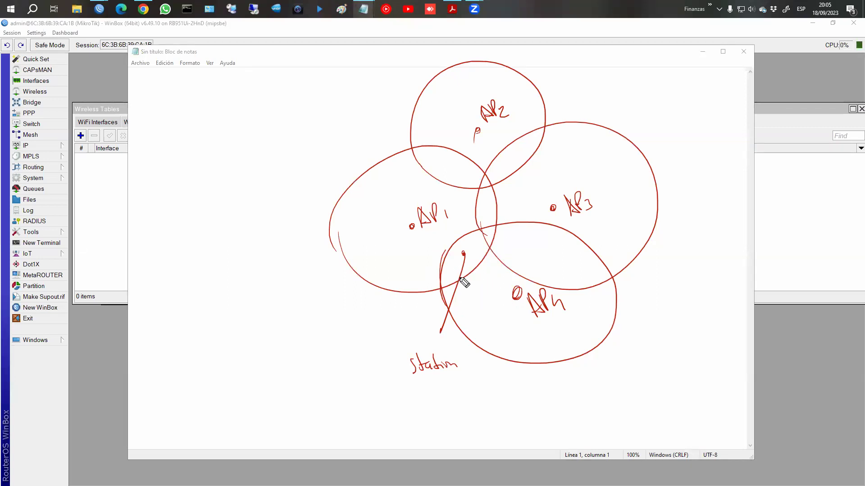
{"action": "left_click_drag", "start_coordinate": [463, 256], "coordinate": [464, 255]}
{"action": "mouse_move", "coordinate": [501, 287]}
{"action": "left_mouse_down"}
{"action": "mouse_move", "coordinate": [573, 310]}
{"action": "mouse_move", "coordinate": [501, 290]}
{"action": "left_mouse_up"}
{"action": "mouse_move", "coordinate": [465, 267]}
{"action": "left_mouse_down"}
{"action": "mouse_move", "coordinate": [487, 284]}
{"action": "mouse_move", "coordinate": [485, 296]}
{"action": "left_mouse_up"}
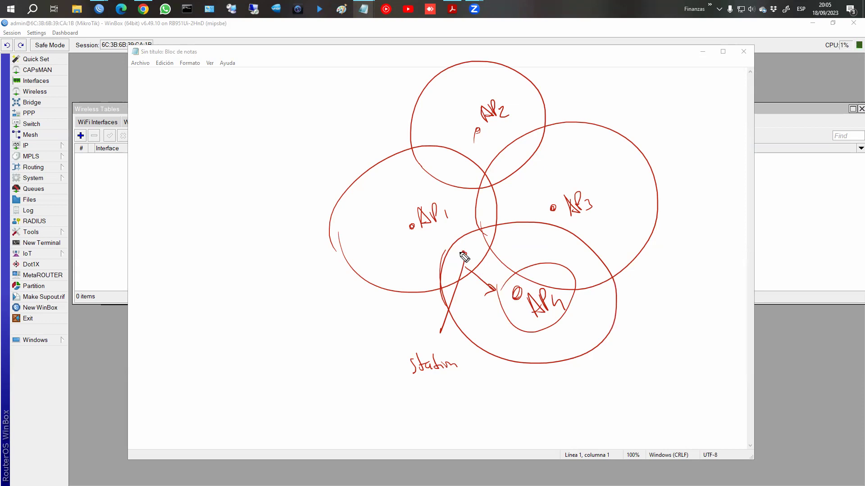
- Add a few marks near the station, then erase the four-circle sketch and minimise Notepad
{"action": "left_click", "coordinate": [428, 241]}
{"action": "left_click", "coordinate": [408, 239]}
{"action": "left_click_drag", "start_coordinate": [409, 239], "coordinate": [445, 217]}
{"action": "left_click", "coordinate": [429, 242]}
{"action": "key", "text": "Escape"}
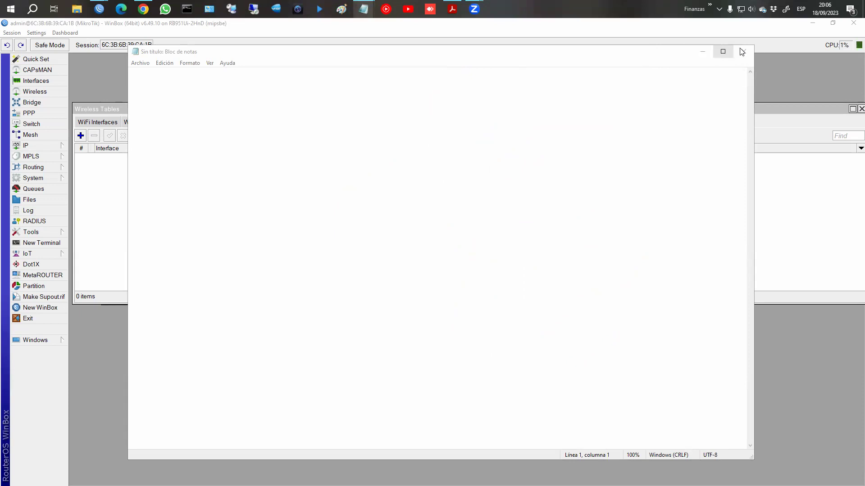
{"action": "left_click", "coordinate": [702, 51]}
- Discard the station connect rule and scroll the slides to page 33, Default Authenticate
{"action": "left_click", "coordinate": [552, 227]}
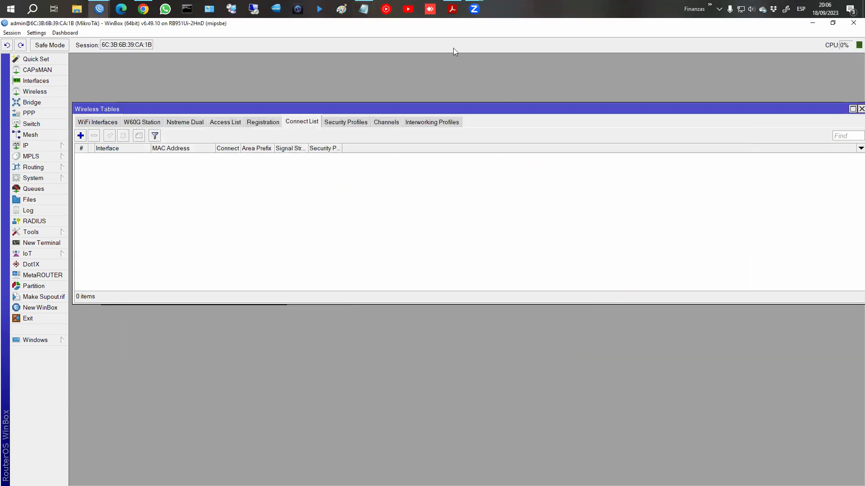
{"action": "left_click", "coordinate": [449, 10]}
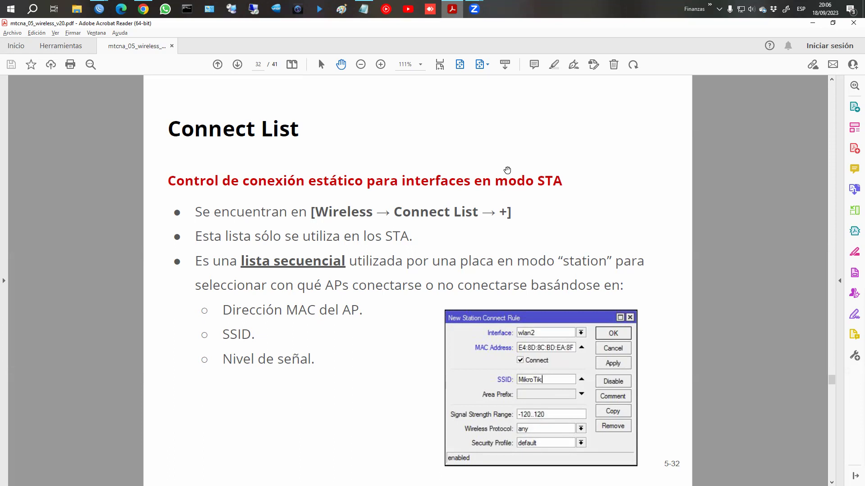
{"action": "scroll", "coordinate": [507, 170], "scroll_direction": "down", "scroll_amount": 1}
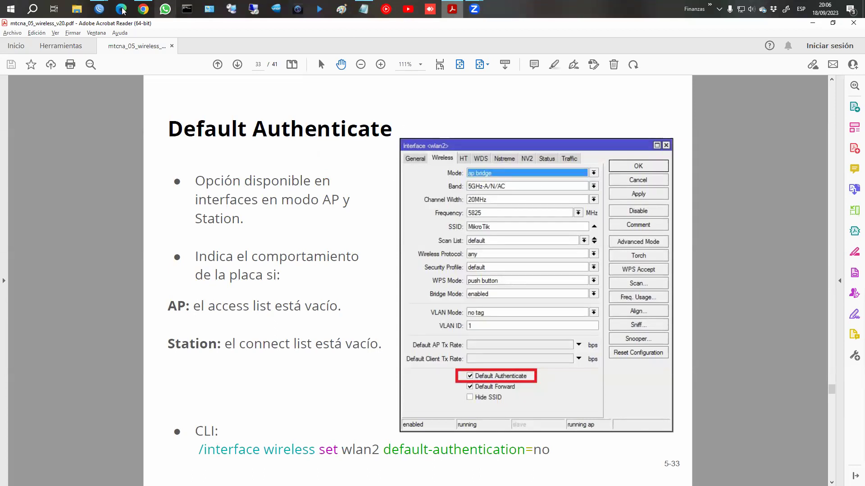
{"action": "left_click", "coordinate": [99, 9]}
- Open wlan1's settings from WiFi Interfaces to view Default Authenticate, then return to the slide
{"action": "left_click", "coordinate": [148, 61]}
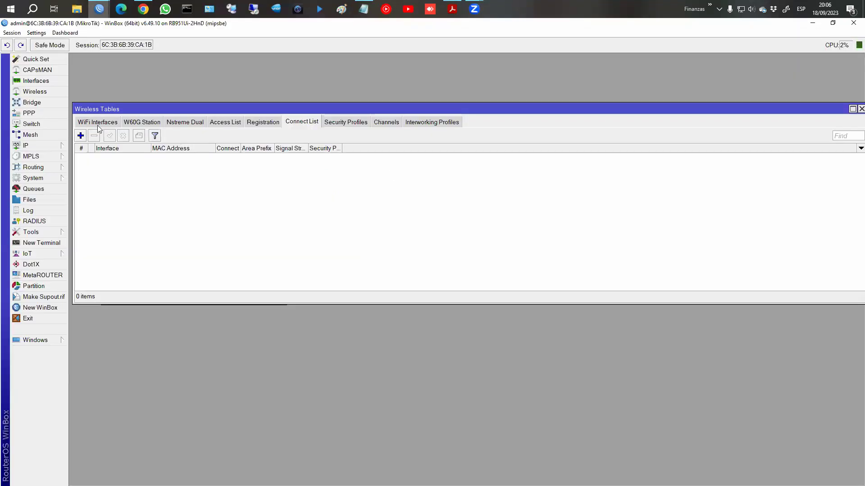
{"action": "left_click", "coordinate": [97, 121]}
{"action": "double_click", "coordinate": [223, 159]}
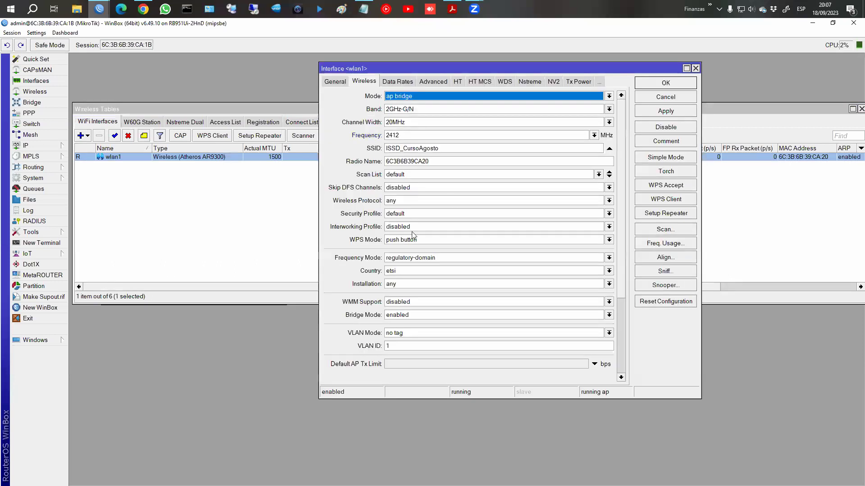
{"action": "scroll", "coordinate": [501, 311], "scroll_direction": "down", "scroll_amount": 3}
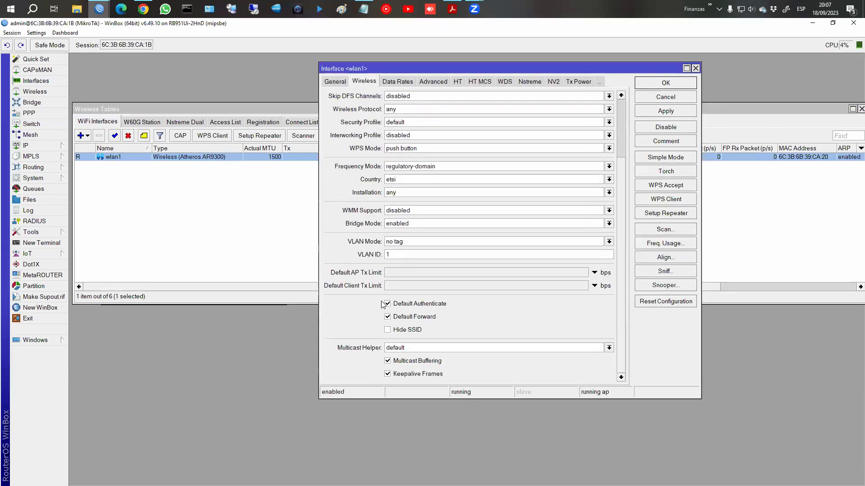
{"action": "scroll", "coordinate": [399, 118], "scroll_direction": "up", "scroll_amount": 3}
{"action": "scroll", "coordinate": [403, 124], "scroll_direction": "up", "scroll_amount": 1}
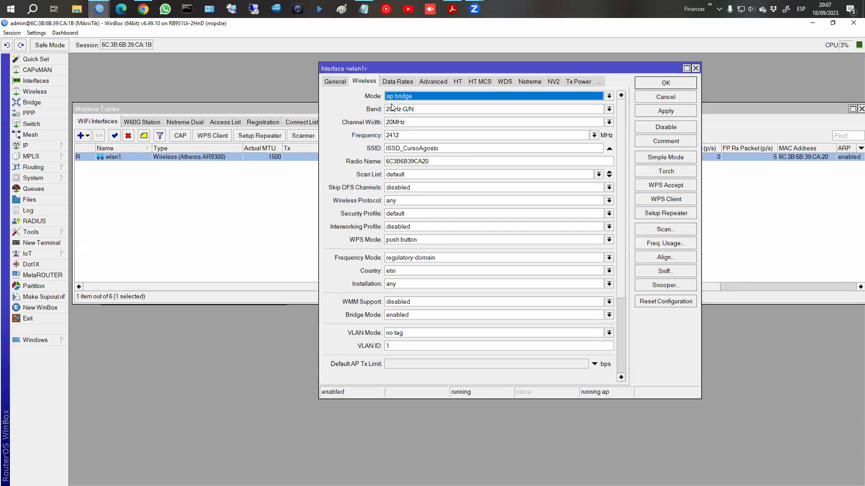
{"action": "scroll", "coordinate": [396, 144], "scroll_direction": "down", "scroll_amount": 3}
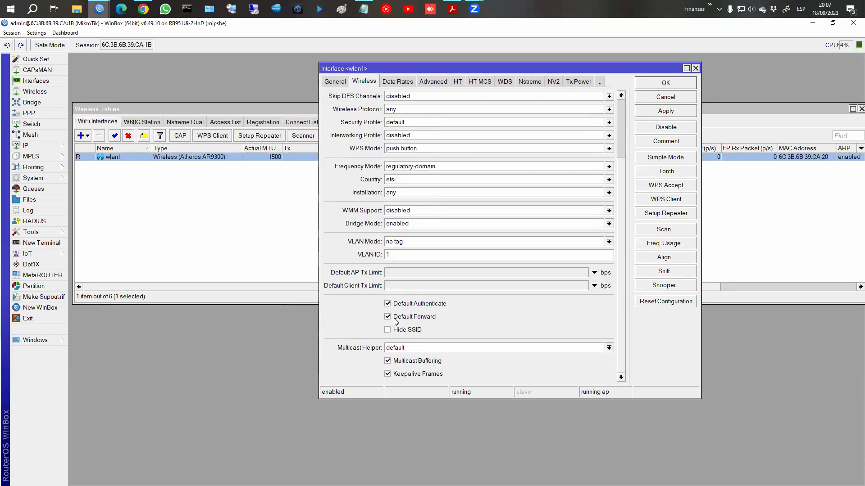
{"action": "left_click", "coordinate": [458, 10]}
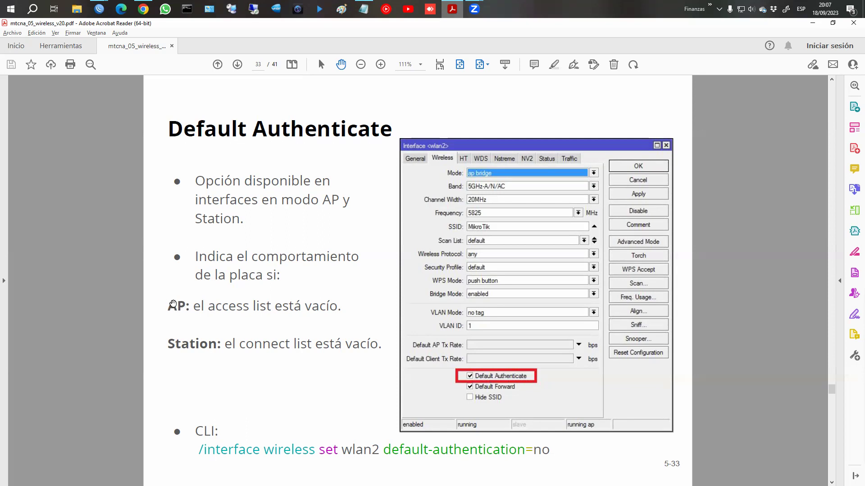
- On slide 33, circle AP: and Station:, underline access list, and tick Default Authenticate
{"action": "key", "text": "ctrl+2"}
{"action": "mouse_move", "coordinate": [177, 296]}
{"action": "left_mouse_down"}
{"action": "mouse_move", "coordinate": [195, 315]}
{"action": "mouse_move", "coordinate": [193, 297]}
{"action": "left_mouse_up"}
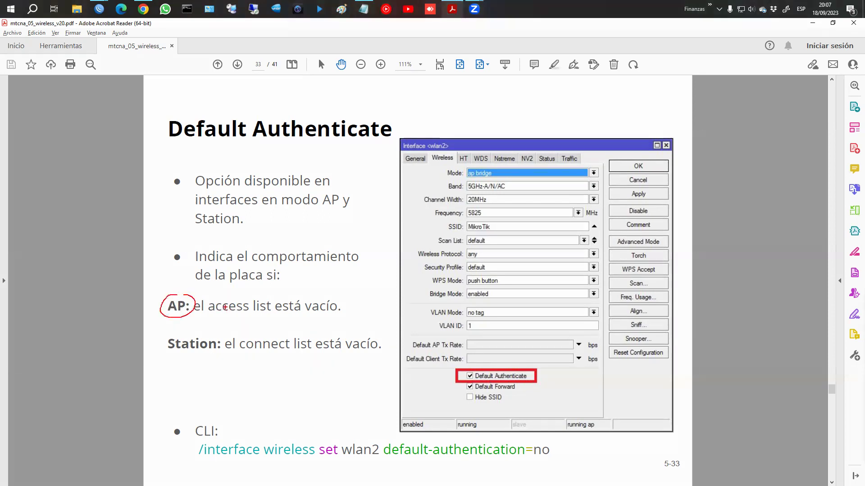
{"action": "left_click_drag", "start_coordinate": [221, 314], "coordinate": [270, 314]}
{"action": "mouse_move", "coordinate": [323, 318]}
{"action": "left_mouse_down"}
{"action": "mouse_move", "coordinate": [408, 345]}
{"action": "mouse_move", "coordinate": [431, 377]}
{"action": "mouse_move", "coordinate": [451, 381]}
{"action": "left_mouse_up"}
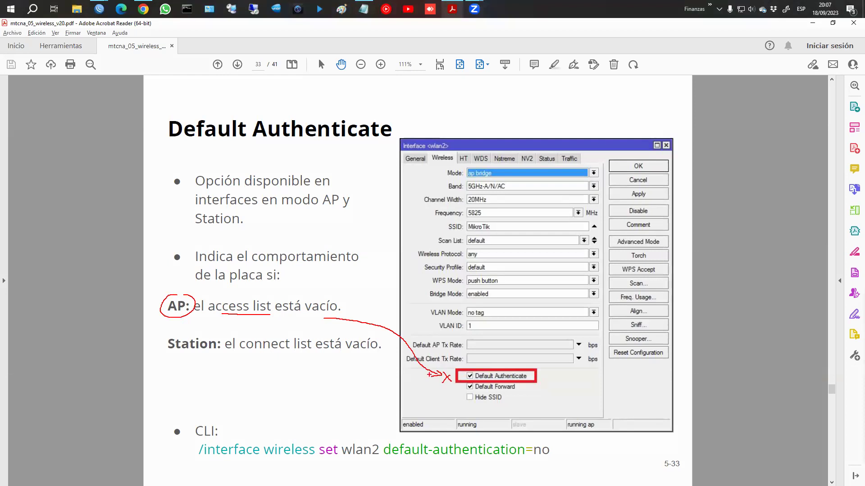
{"action": "mouse_move", "coordinate": [162, 351]}
{"action": "left_mouse_down"}
{"action": "mouse_move", "coordinate": [225, 355]}
{"action": "mouse_move", "coordinate": [170, 333]}
{"action": "mouse_move", "coordinate": [161, 355]}
{"action": "left_mouse_up"}
{"action": "left_click_drag", "start_coordinate": [466, 375], "coordinate": [476, 371]}
- Clear the red screen annotations and advance to slide 34, the WPS slide
{"action": "key", "text": "Escape"}
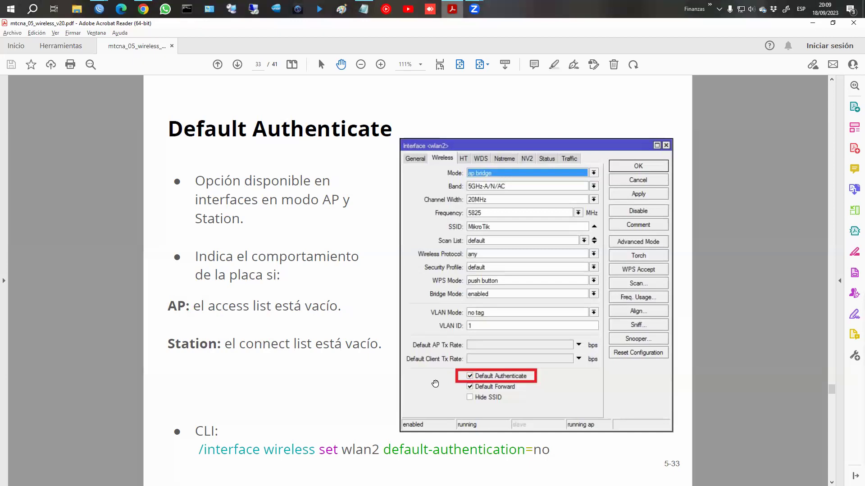
{"action": "key", "text": "Page_Down"}
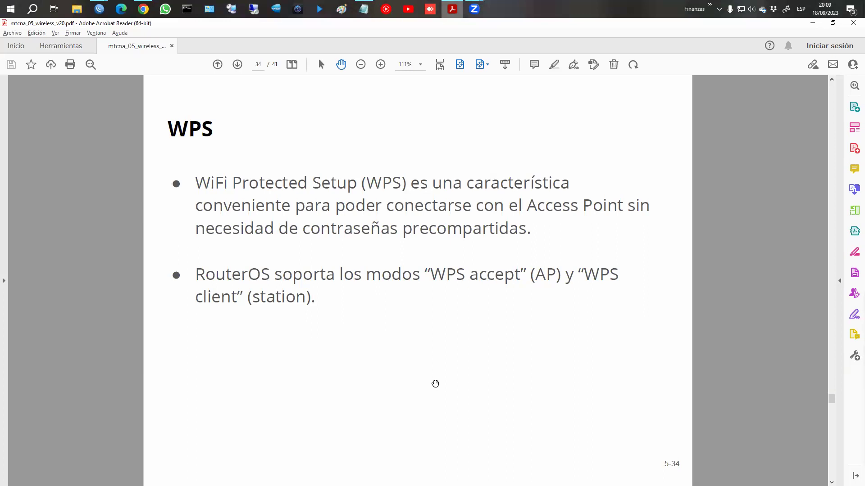
- Advance two slides, past page 35, to the Seguridad slide on page 36
{"action": "key", "text": "Right"}
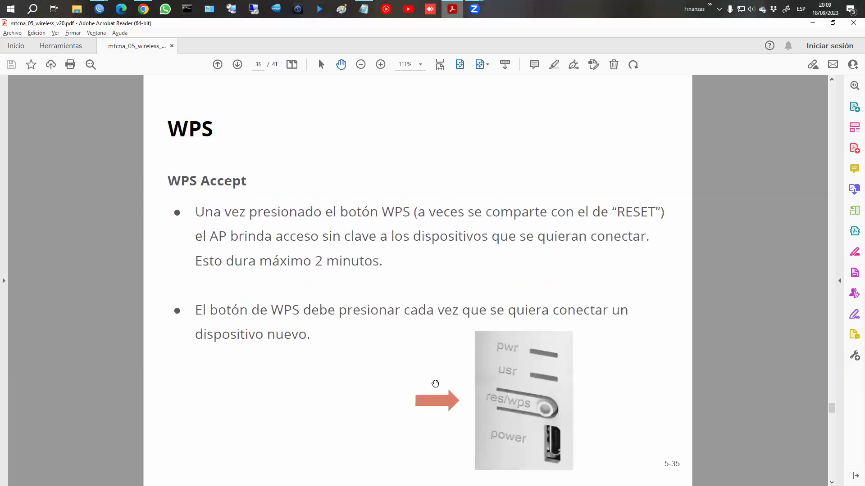
{"action": "key", "text": "Right"}
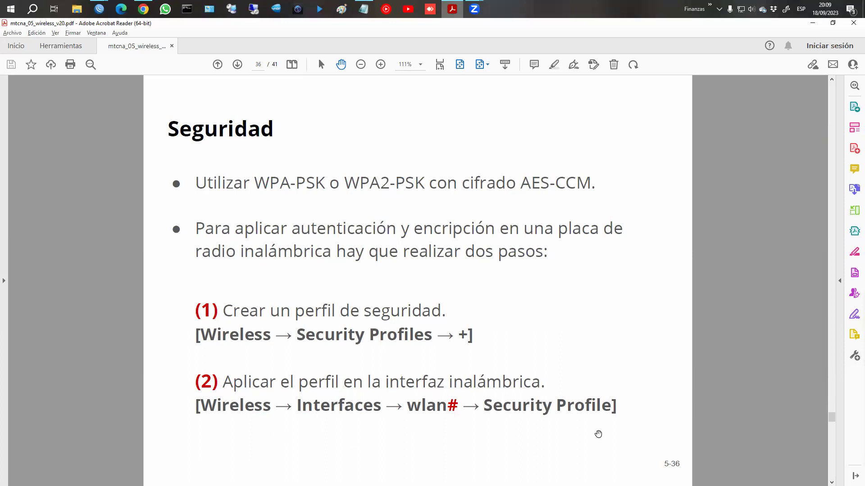
- Back in WinBox, highlight wlan1's Security Profile setting in red, then close the wlan1 settings
{"action": "mouse_move", "coordinate": [99, 9]}
{"action": "left_click", "coordinate": [135, 56]}
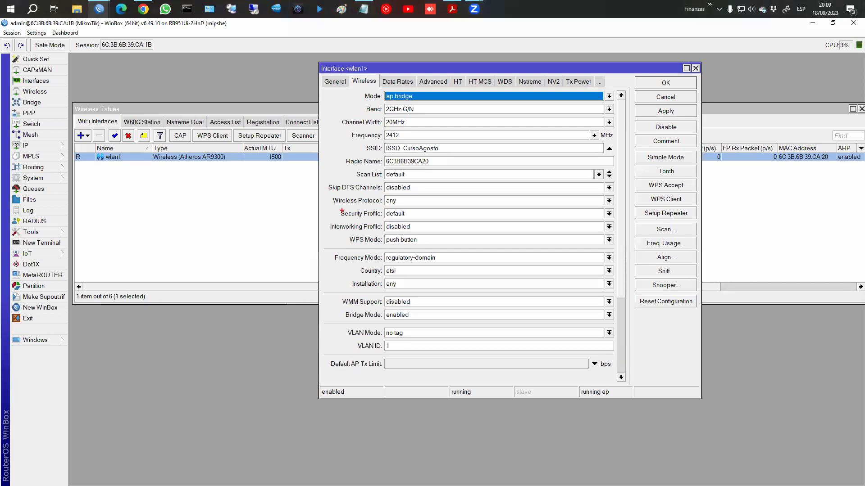
{"action": "mouse_move", "coordinate": [338, 205]}
{"action": "left_mouse_down"}
{"action": "mouse_move", "coordinate": [406, 219]}
{"action": "mouse_move", "coordinate": [555, 221]}
{"action": "left_mouse_up"}
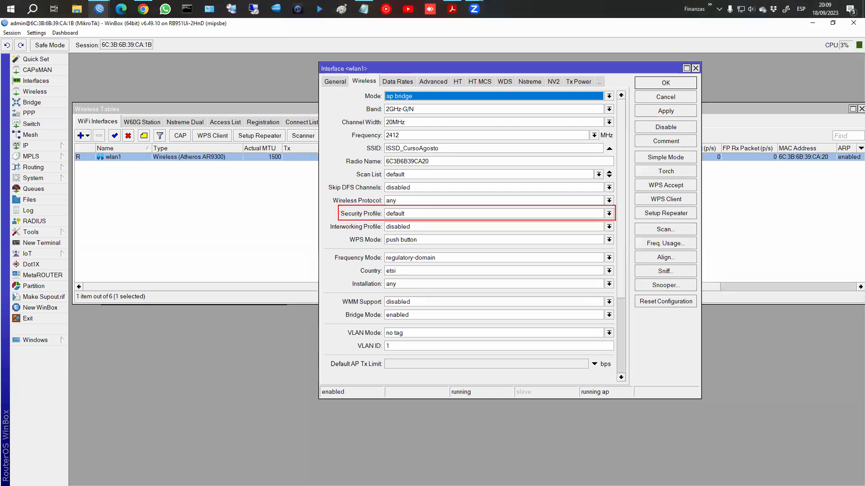
{"action": "left_click", "coordinate": [679, 97]}
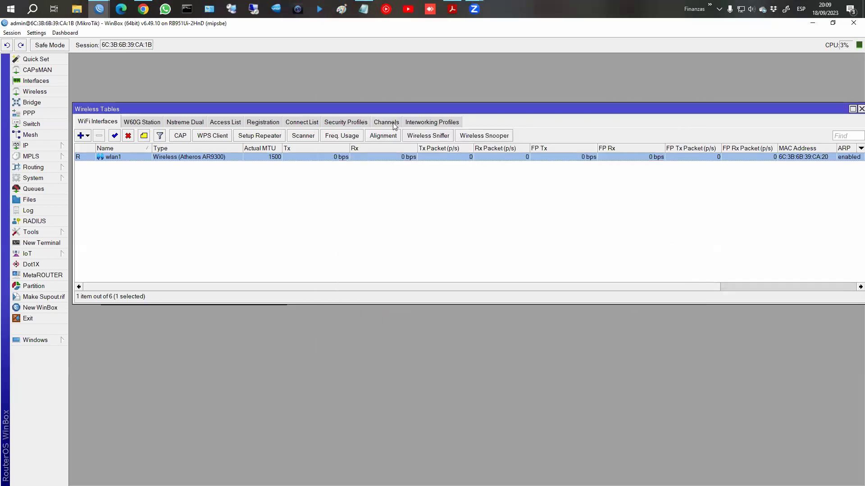
- In Security Profiles, review the default profile without changes and start a new profile
{"action": "left_click", "coordinate": [359, 123]}
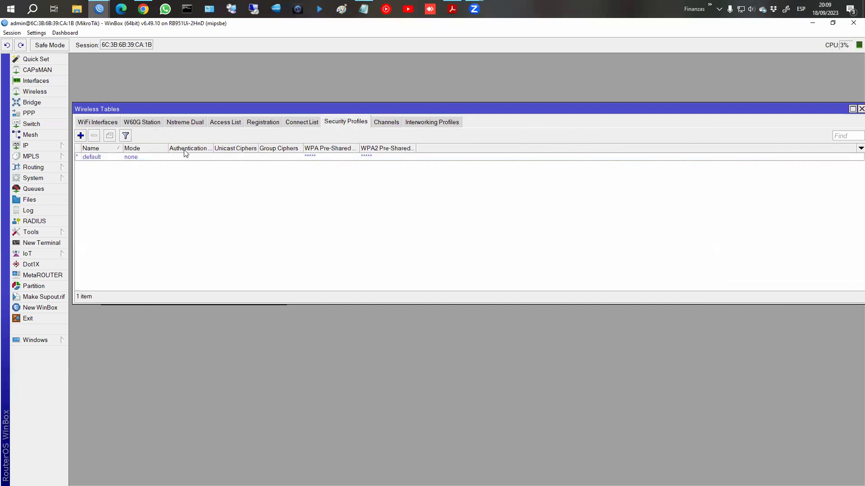
{"action": "double_click", "coordinate": [123, 161]}
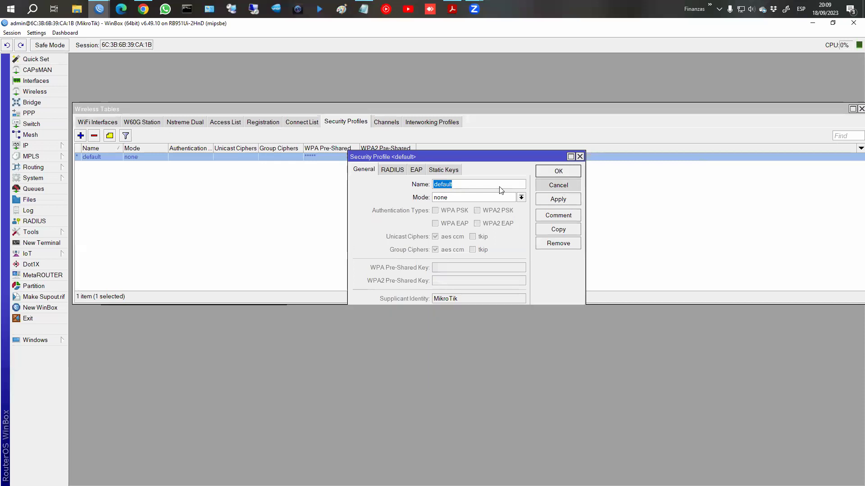
{"action": "left_click", "coordinate": [558, 185]}
{"action": "left_click", "coordinate": [81, 136]}
- Name the new profile profile_ISSD, using dynamic keys mode with WPA PSK and WPA2 PSK
{"action": "left_click", "coordinate": [469, 184]}
{"action": "key", "text": "BackSpace"}
{"action": "type", "text": "_ISSD"}
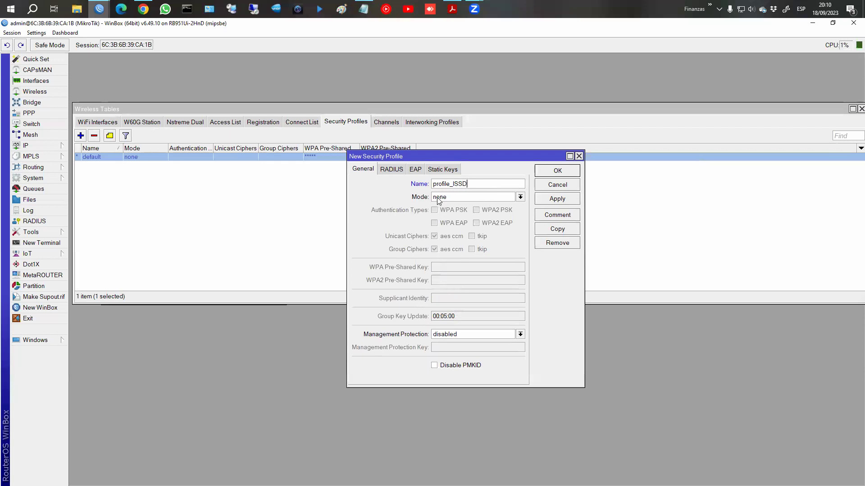
{"action": "left_click", "coordinate": [439, 201]}
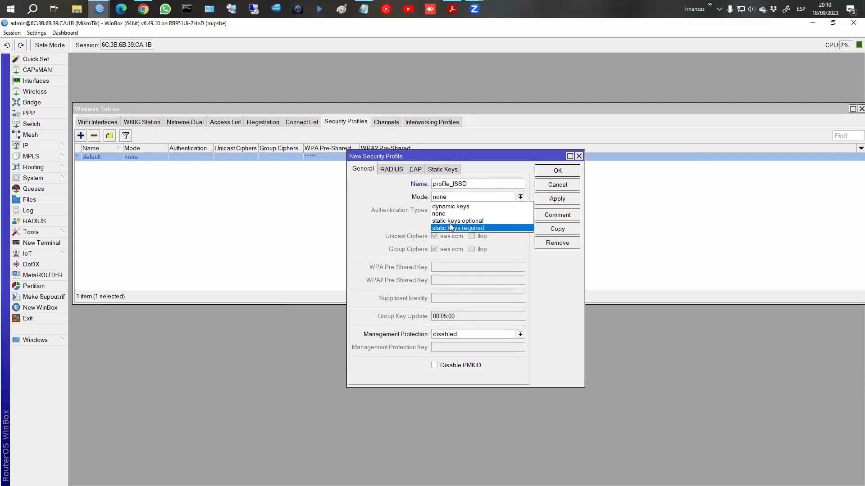
{"action": "left_click", "coordinate": [458, 206]}
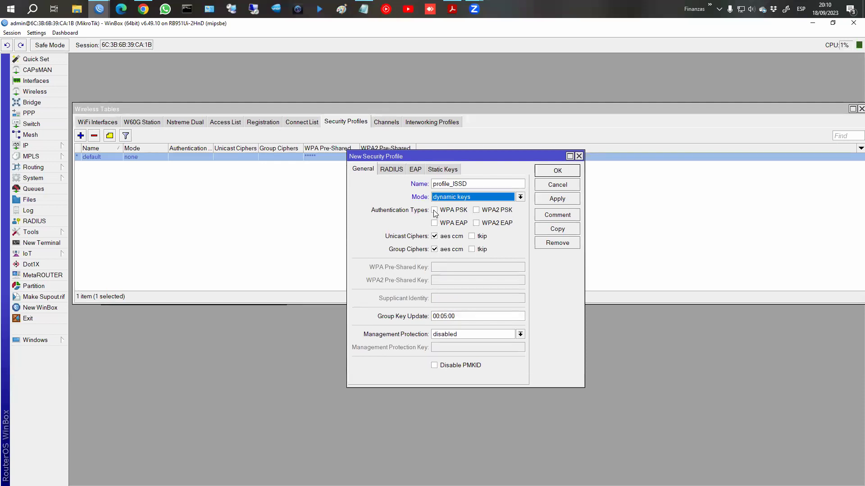
{"action": "left_click", "coordinate": [435, 211]}
{"action": "left_click", "coordinate": [477, 211]}
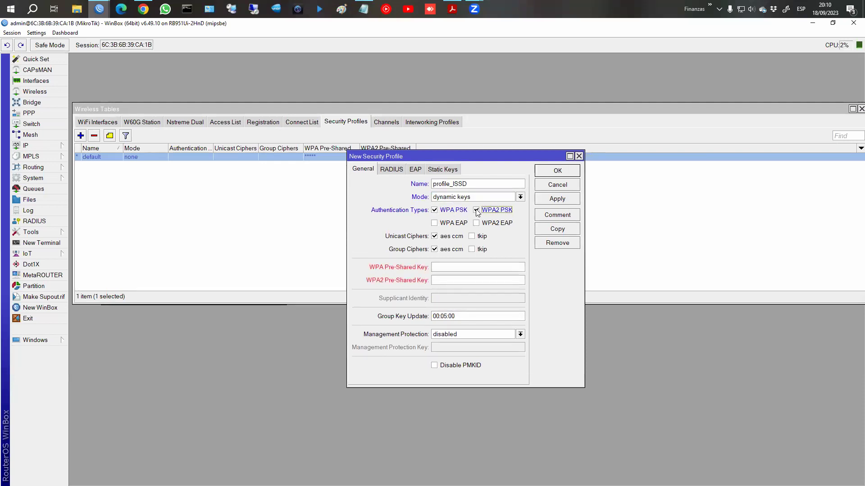
- Turn off Hide Passwords, enter the same pre-shared key for WPA and WPA2, and apply
{"action": "left_click", "coordinate": [442, 269]}
{"action": "left_click", "coordinate": [36, 32]}
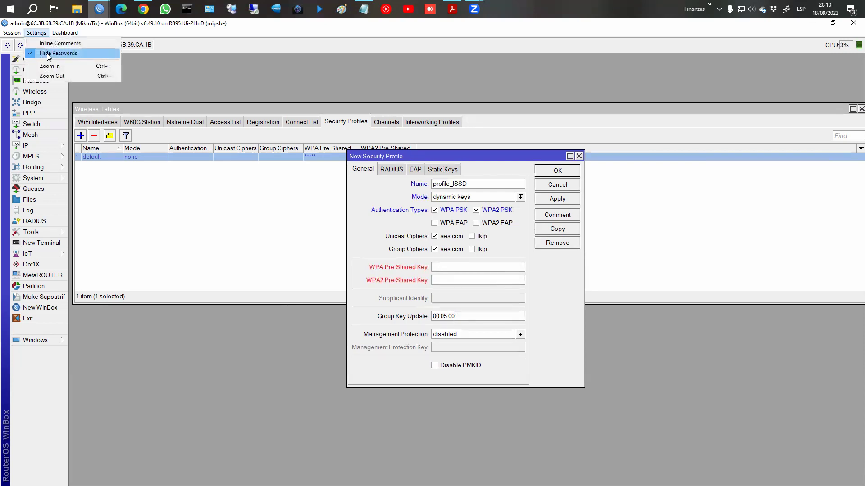
{"action": "left_click", "coordinate": [48, 53]}
{"action": "left_click", "coordinate": [448, 266]}
{"action": "key", "text": "Tab"}
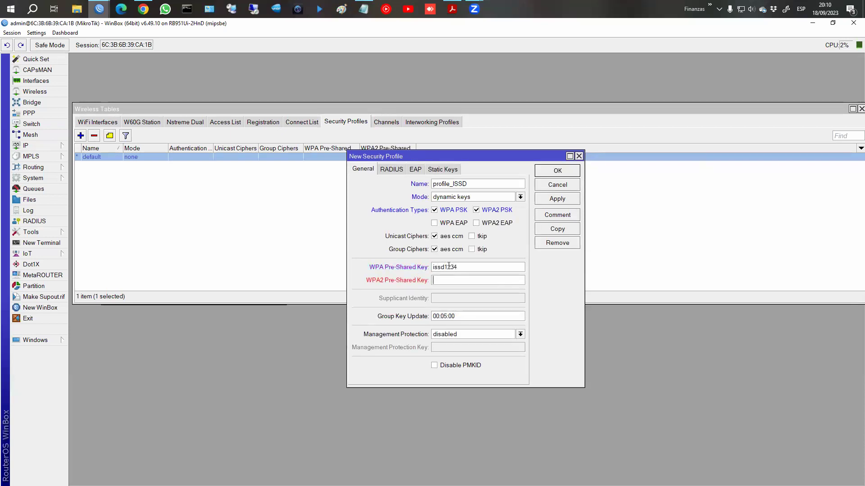
{"action": "left_click", "coordinate": [552, 202]}
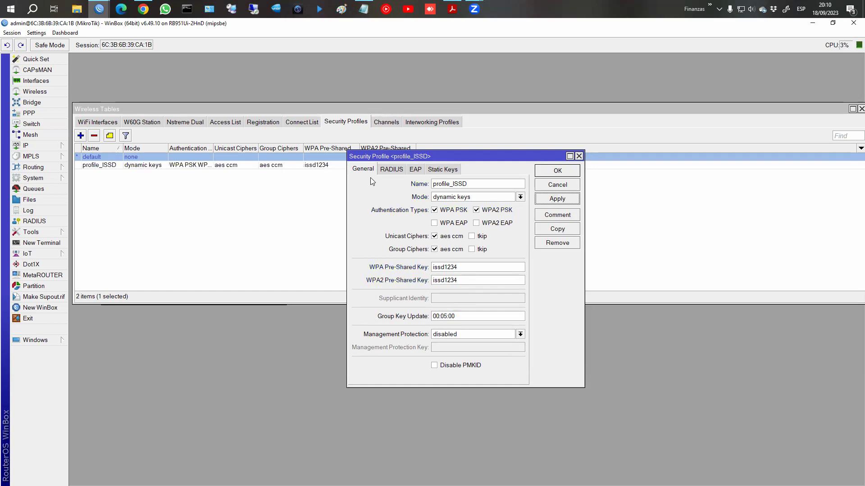
{"action": "left_click", "coordinate": [390, 171]}
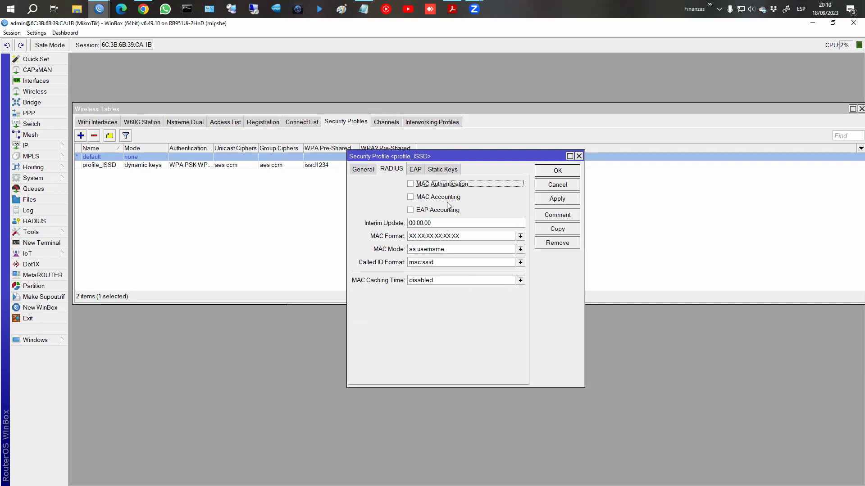
{"action": "left_click", "coordinate": [34, 221]}
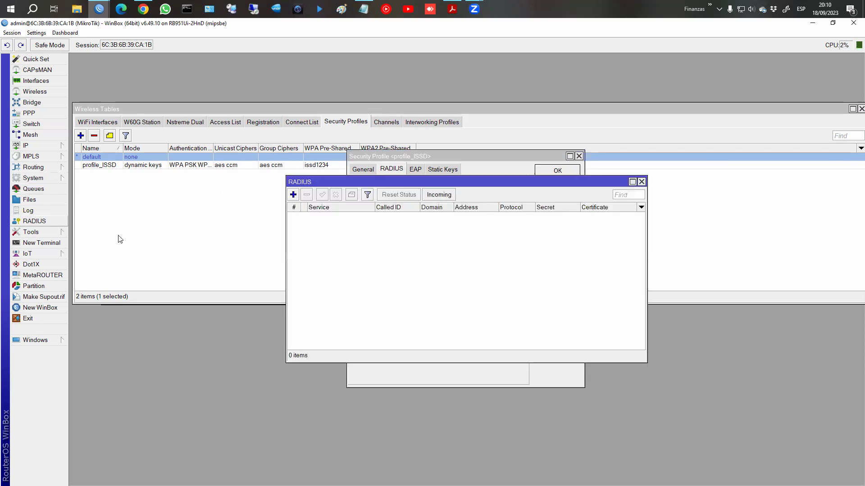
{"action": "left_click", "coordinate": [293, 195]}
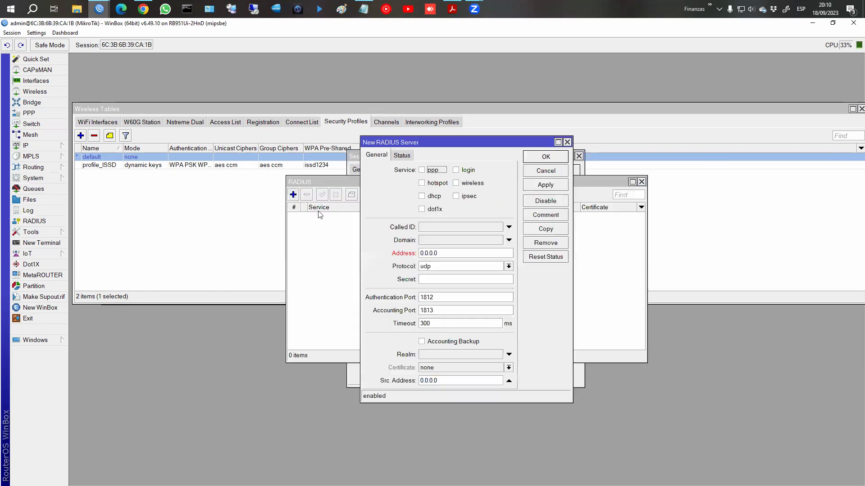
{"action": "left_click", "coordinate": [456, 183]}
{"action": "left_click", "coordinate": [553, 172]}
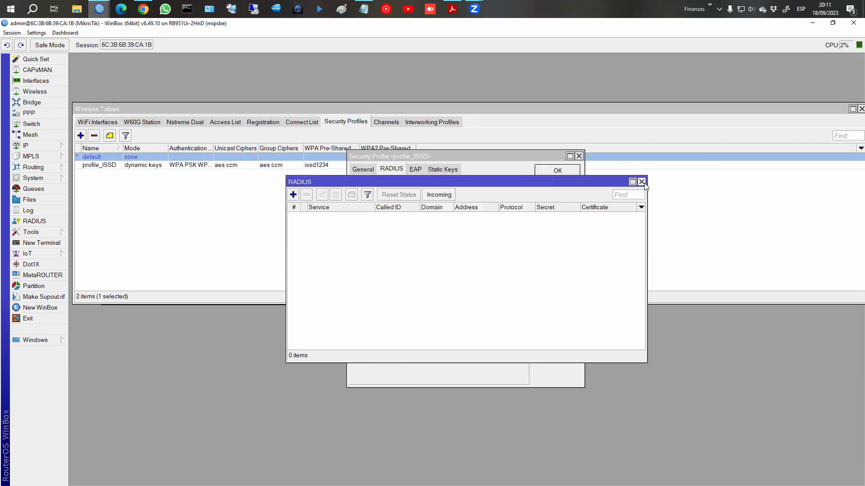
{"action": "left_click", "coordinate": [641, 182]}
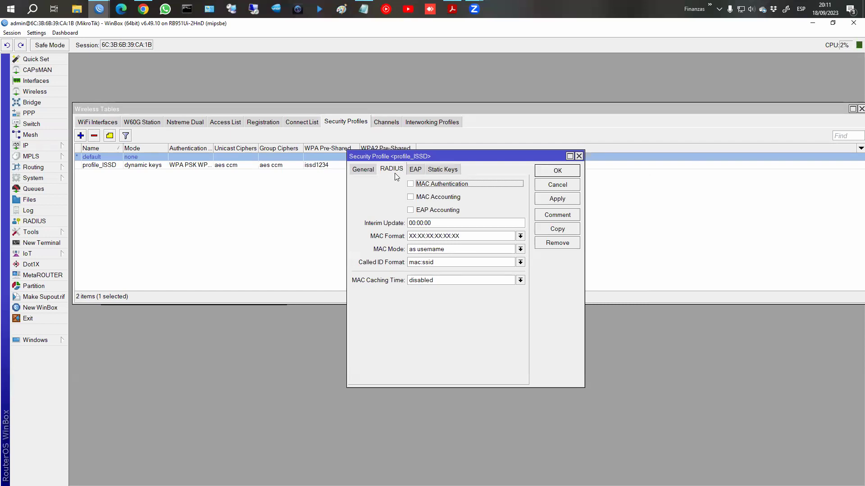
- From the General tab, apply and close profile_ISSD, then select its row in the list
{"action": "left_click", "coordinate": [363, 169]}
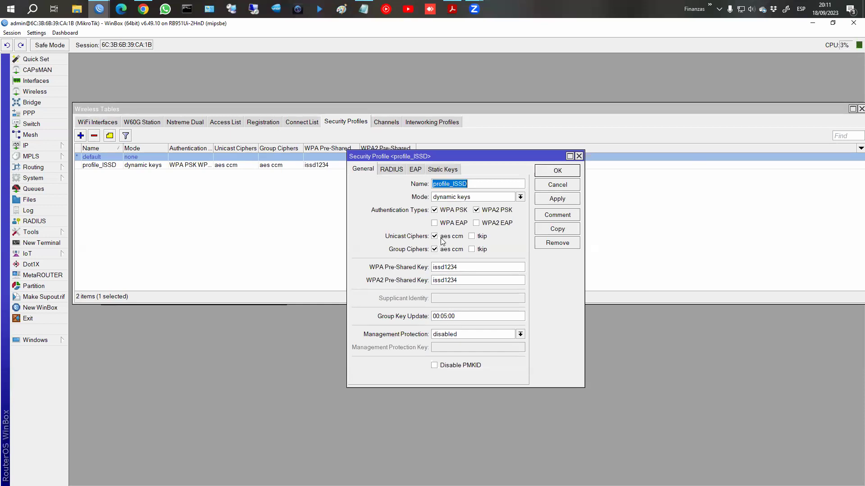
{"action": "left_click", "coordinate": [550, 199]}
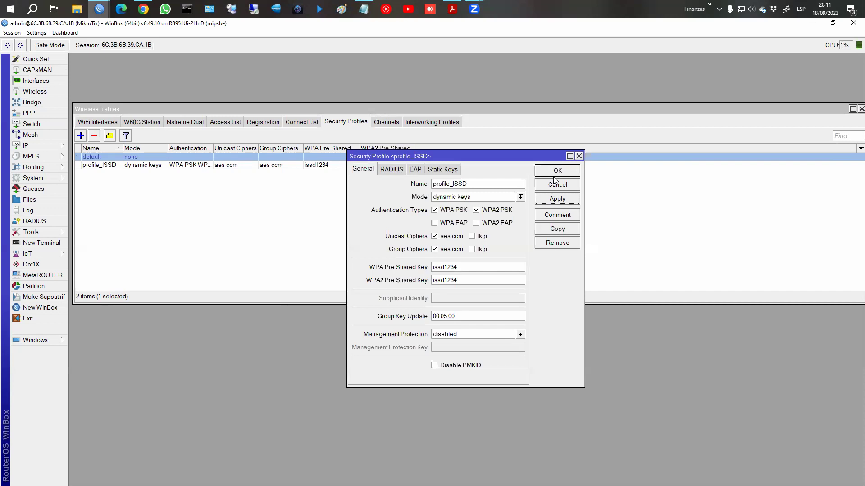
{"action": "left_click", "coordinate": [556, 175]}
{"action": "left_click", "coordinate": [220, 168]}
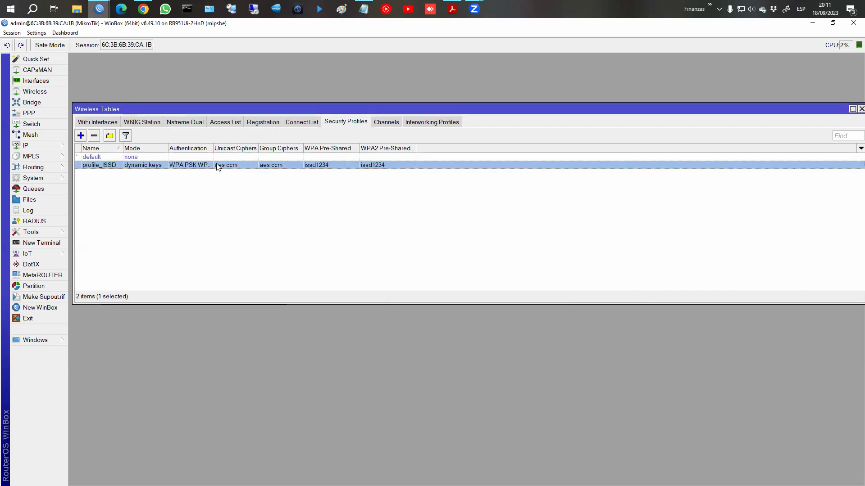
- Check wlan1's registered client, glance at the Seguridad slide, then return to WiFi Interfaces
{"action": "left_click", "coordinate": [248, 123]}
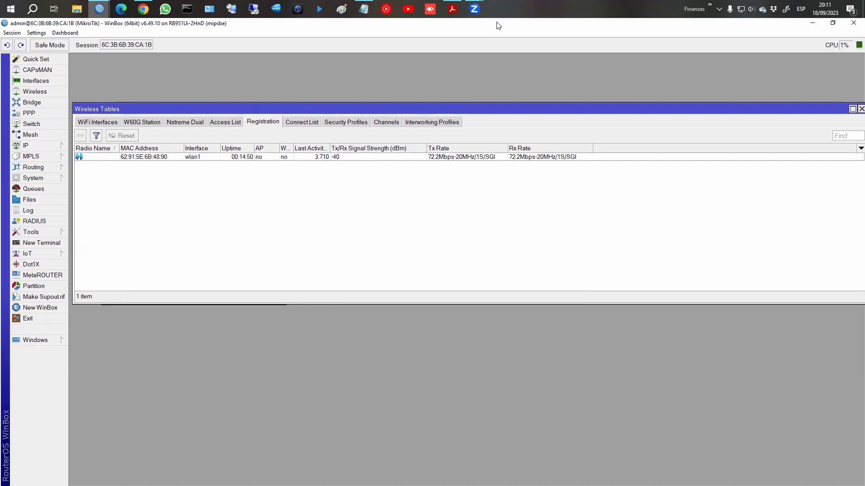
{"action": "left_click", "coordinate": [455, 6]}
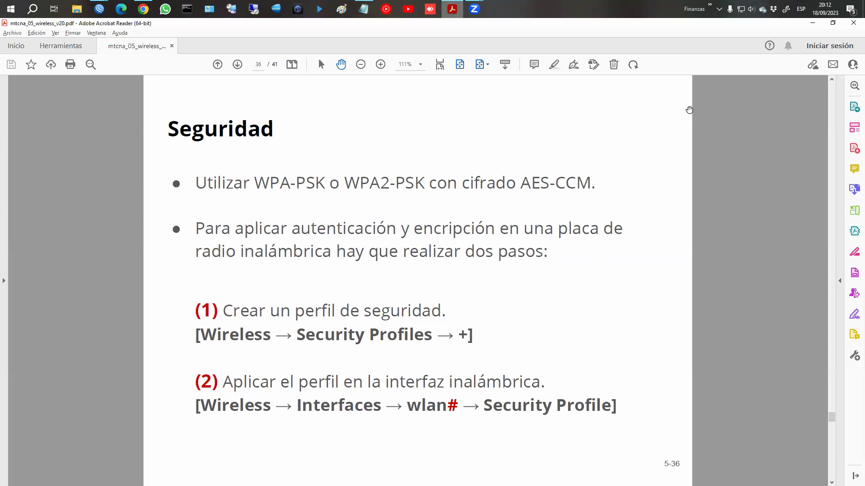
{"action": "left_click", "coordinate": [812, 24]}
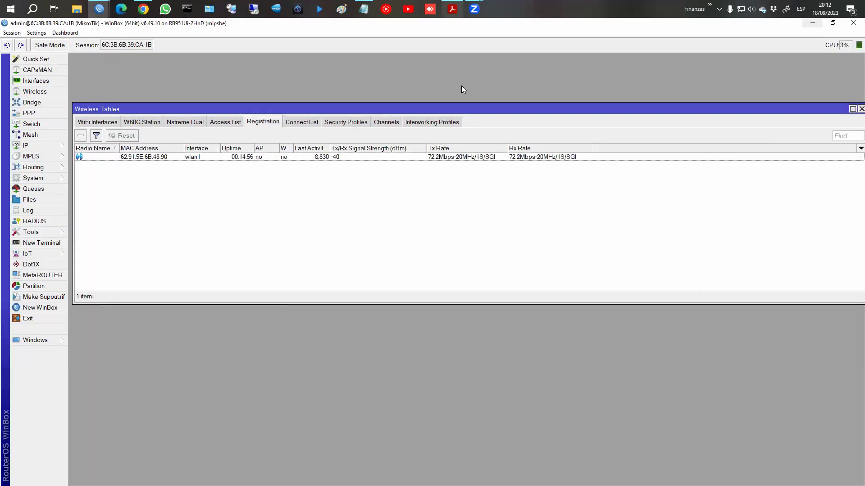
{"action": "left_click", "coordinate": [100, 123]}
- Assign profile_ISSD as wlan1's security profile, check the registration list, and return to the course PDF
{"action": "double_click", "coordinate": [202, 157]}
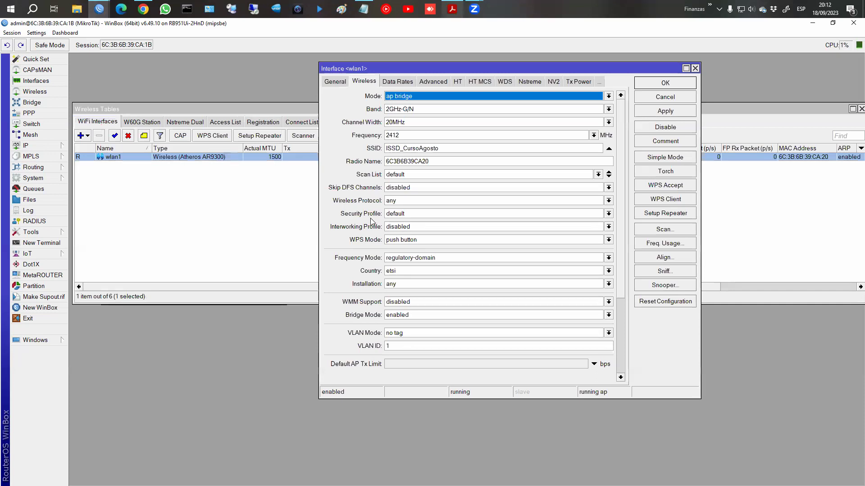
{"action": "left_click", "coordinate": [410, 216]}
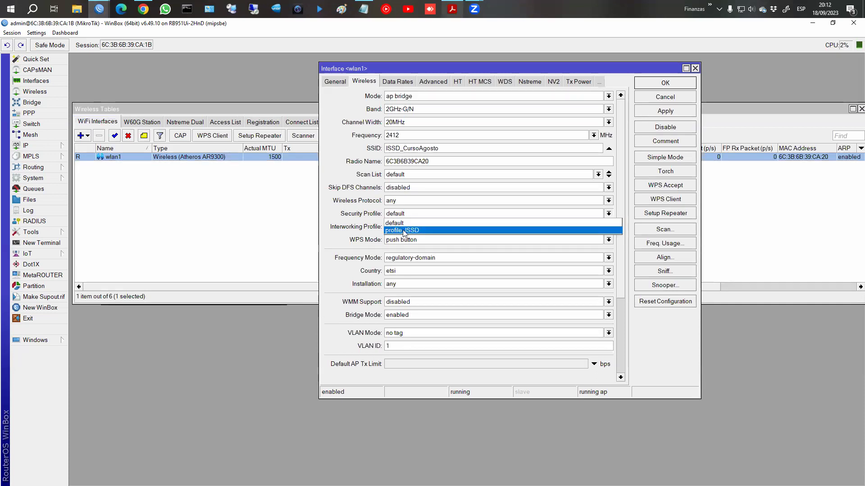
{"action": "left_click", "coordinate": [418, 229]}
{"action": "left_click", "coordinate": [656, 111]}
{"action": "left_click", "coordinate": [657, 84]}
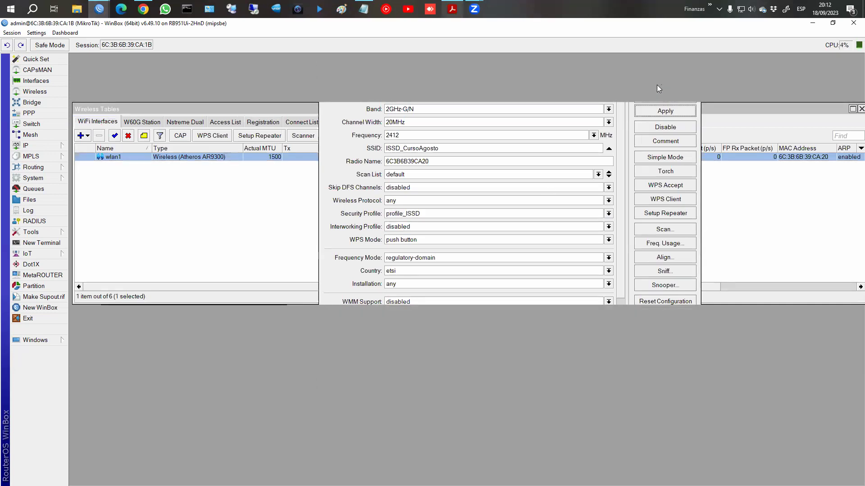
{"action": "left_click", "coordinate": [263, 122]}
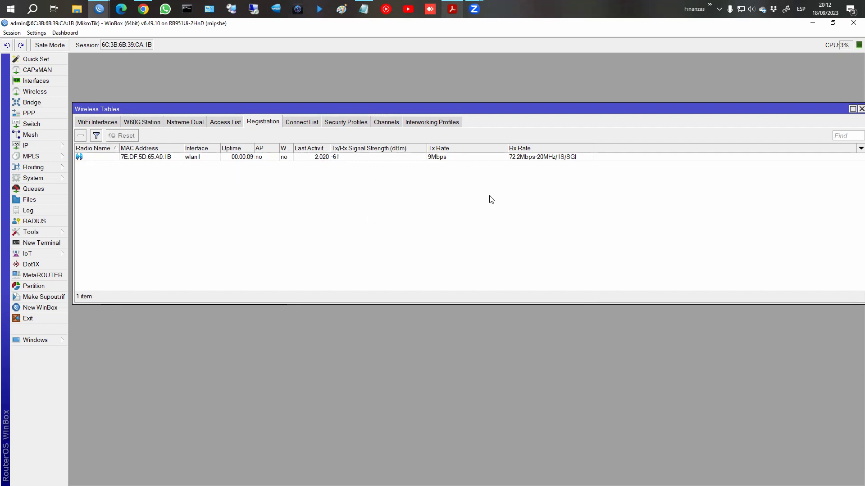
{"action": "left_click", "coordinate": [453, 11]}
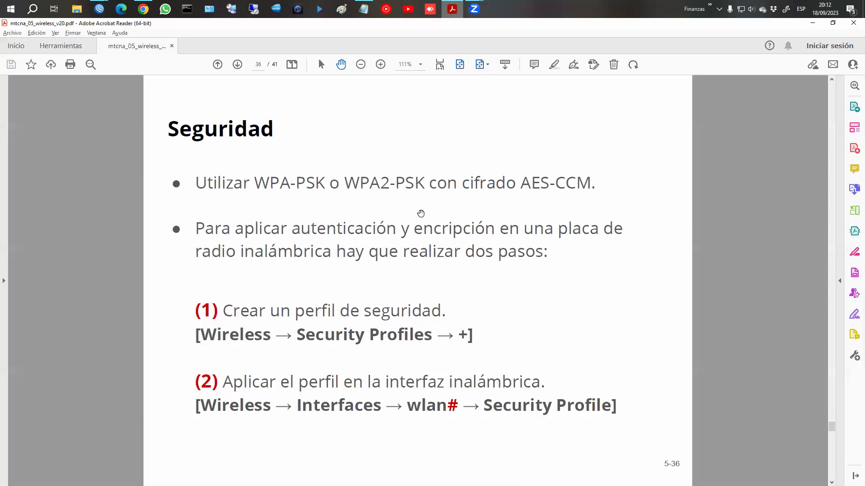
- Scroll down the PDF from page 36 through the security slides
{"action": "scroll", "coordinate": [420, 213], "scroll_direction": "down", "scroll_amount": 1}
{"action": "scroll", "coordinate": [420, 213], "scroll_direction": "down", "scroll_amount": 1}
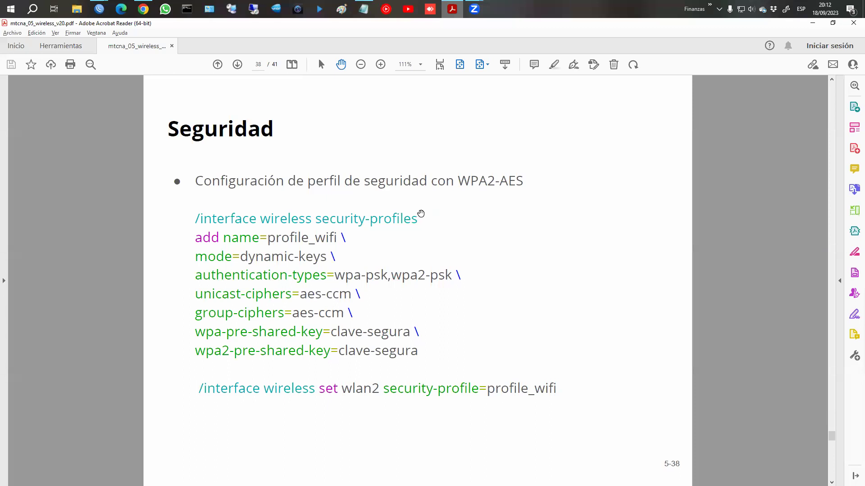
{"action": "scroll", "coordinate": [421, 213], "scroll_direction": "down", "scroll_amount": 1}
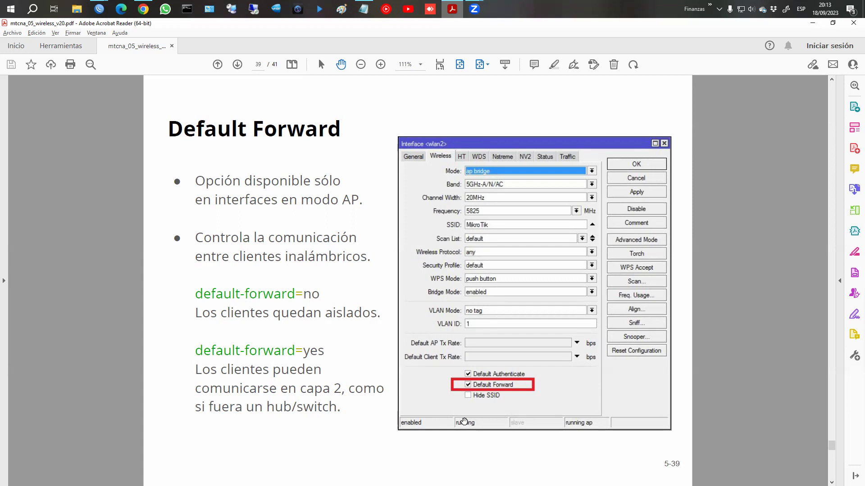
- Scroll one page down to slide 40, Monitor Wireless: Snooper
{"action": "scroll", "coordinate": [464, 421], "scroll_direction": "down", "scroll_amount": 1}
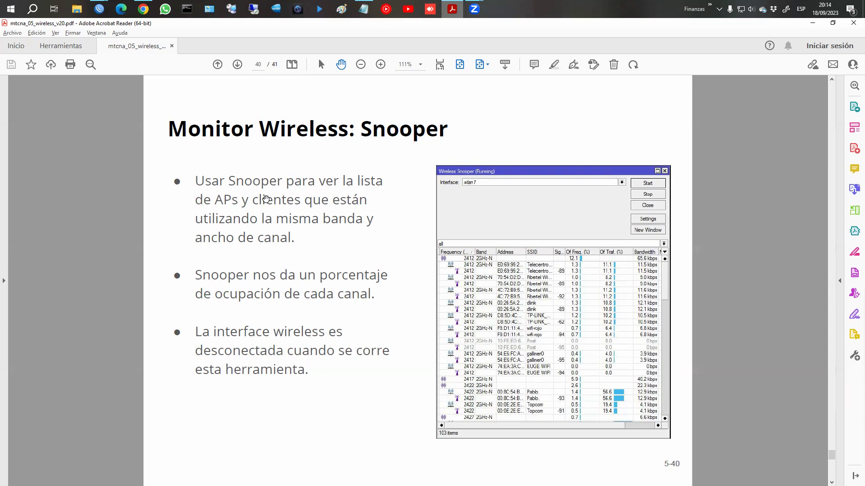
- Return to the router's WinBox session and start a Wireless Snooper scan on wlan1
{"action": "left_click", "coordinate": [98, 10]}
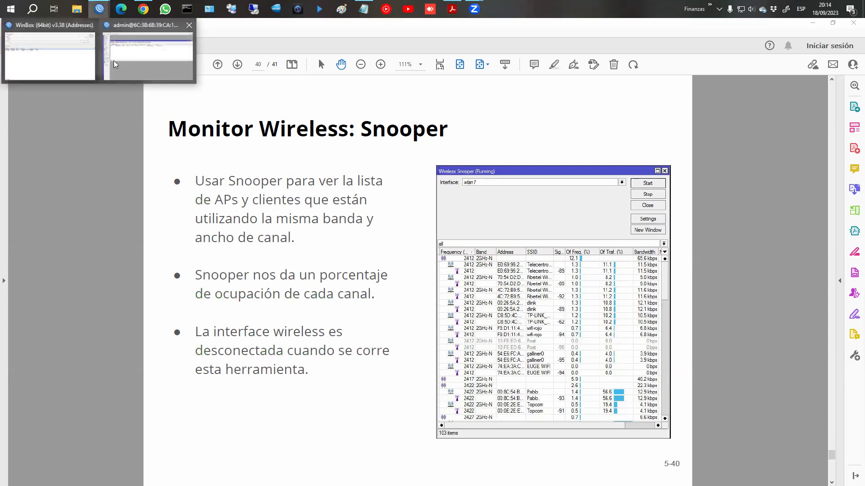
{"action": "left_click", "coordinate": [157, 72]}
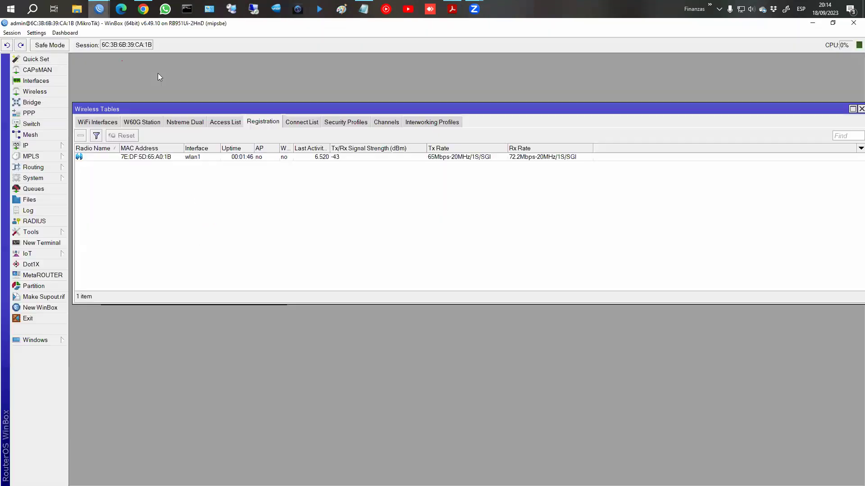
{"action": "left_click", "coordinate": [114, 123]}
{"action": "double_click", "coordinate": [265, 157]}
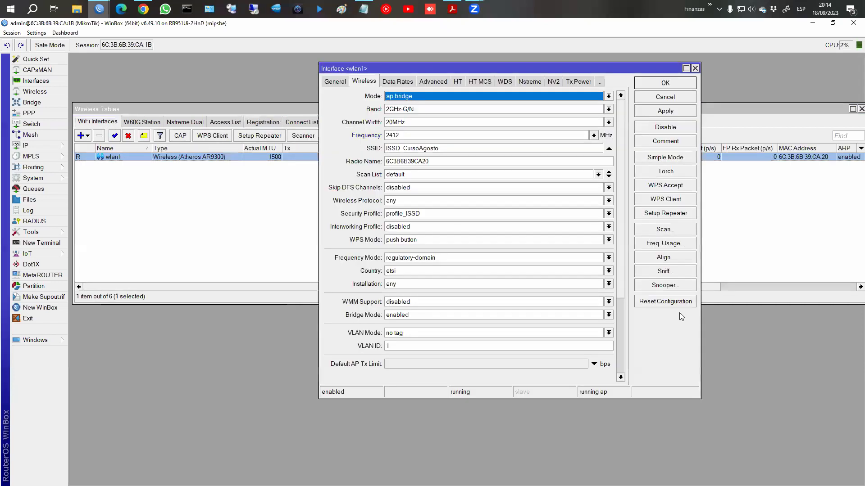
{"action": "left_click", "coordinate": [660, 285]}
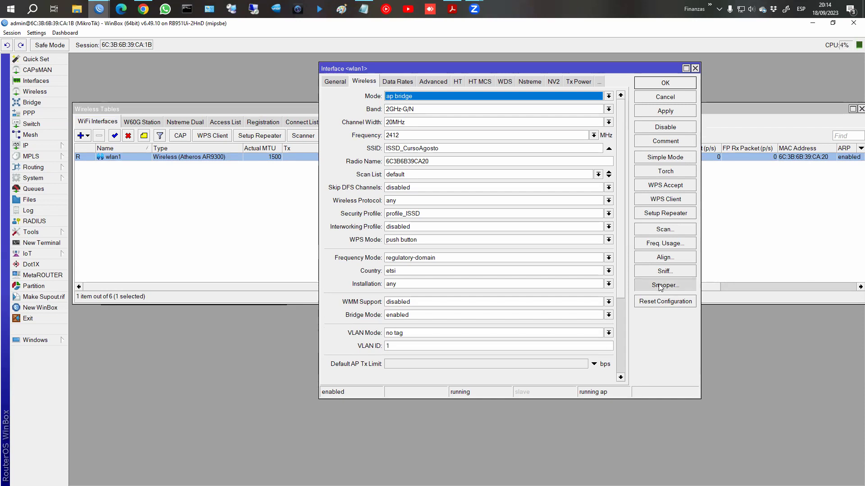
{"action": "left_click", "coordinate": [598, 165]}
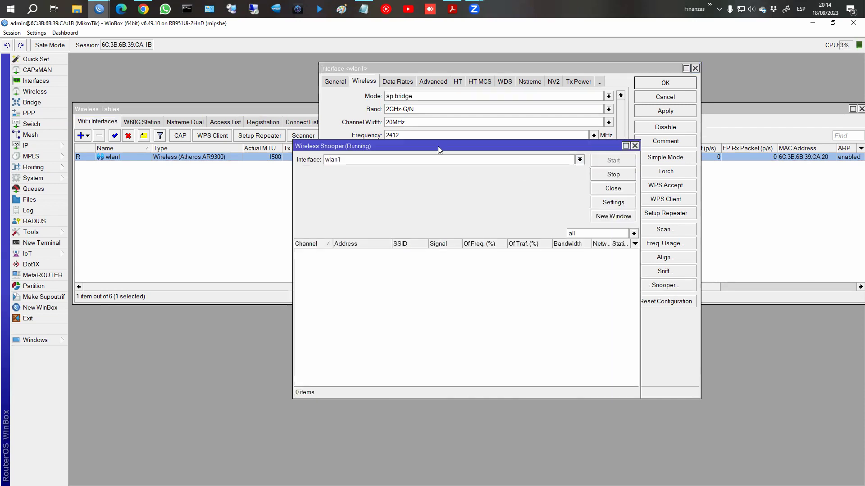
- Make the snooper window taller, briefly opening and closing the repeater setup dialog
{"action": "left_click_drag", "start_coordinate": [435, 140], "coordinate": [435, 79]}
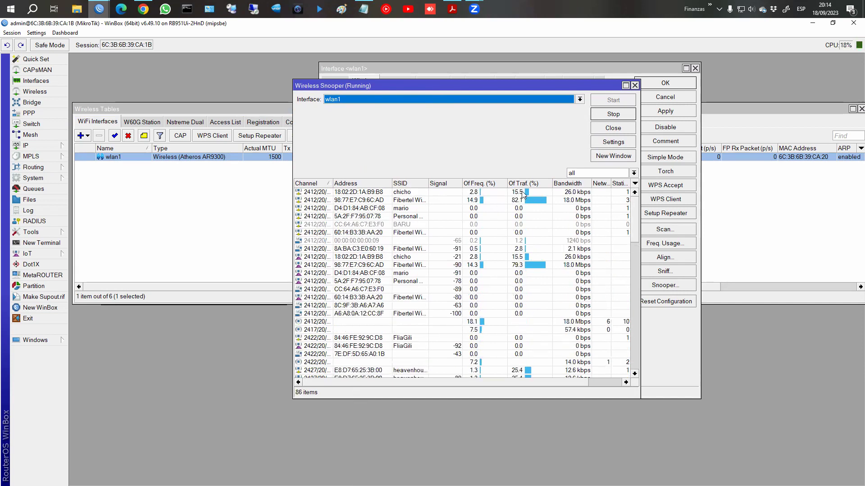
{"action": "left_click", "coordinate": [644, 217]}
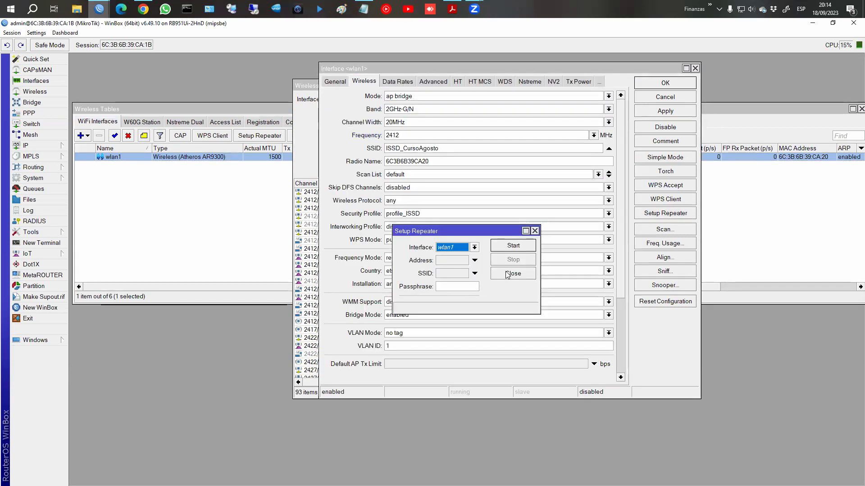
{"action": "left_click", "coordinate": [509, 274]}
{"action": "left_click", "coordinate": [311, 86]}
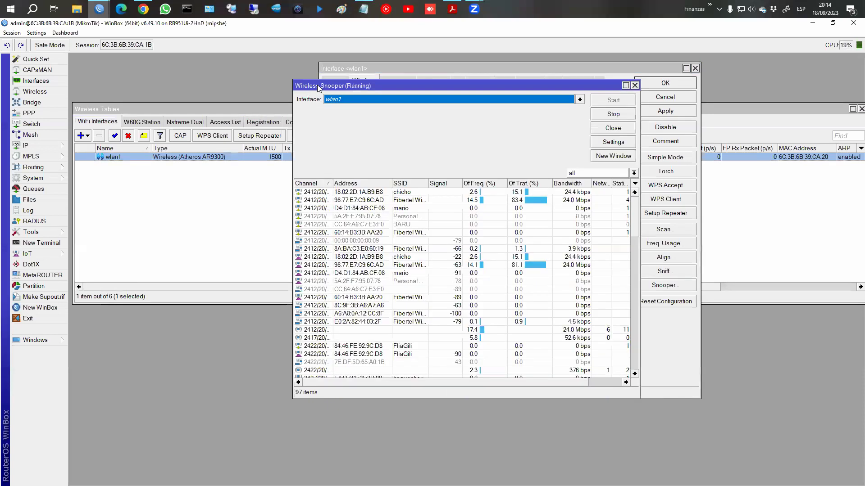
- Maximize the snooper, widen Stations and Bandwidth, sort by highest bandwidth, then stop and close wlan1
{"action": "left_click", "coordinate": [626, 85]}
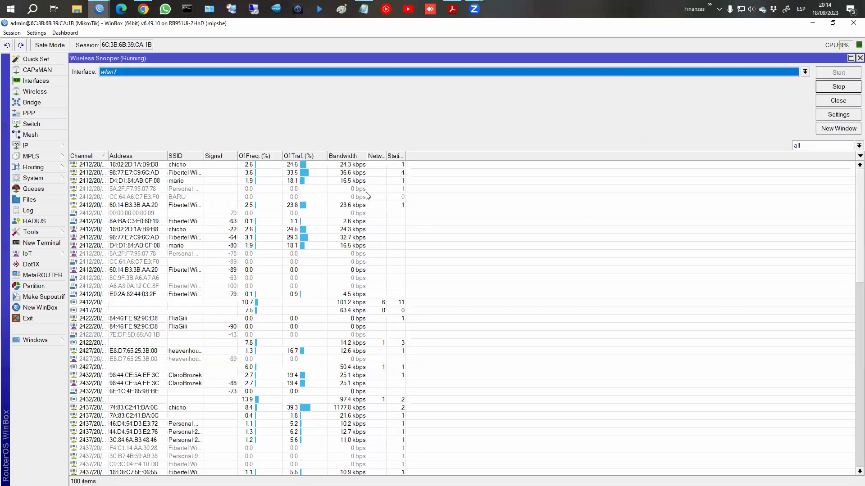
{"action": "left_click_drag", "start_coordinate": [405, 156], "coordinate": [509, 156]}
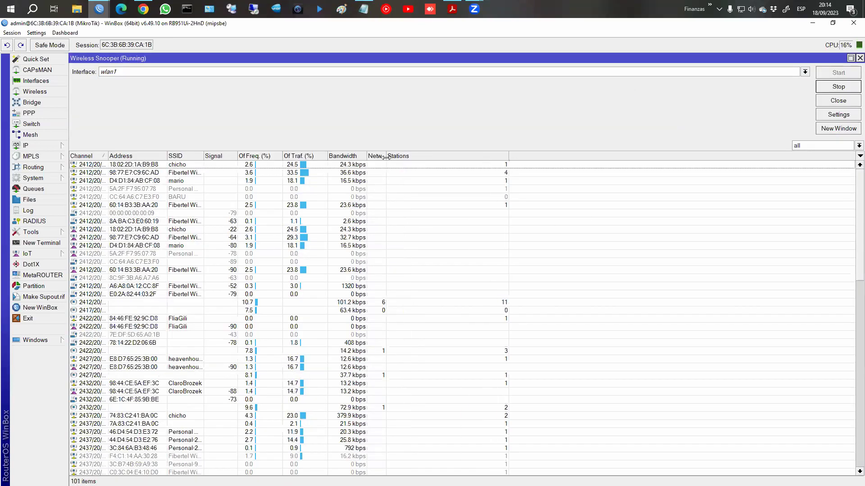
{"action": "left_click_drag", "start_coordinate": [367, 156], "coordinate": [423, 156]}
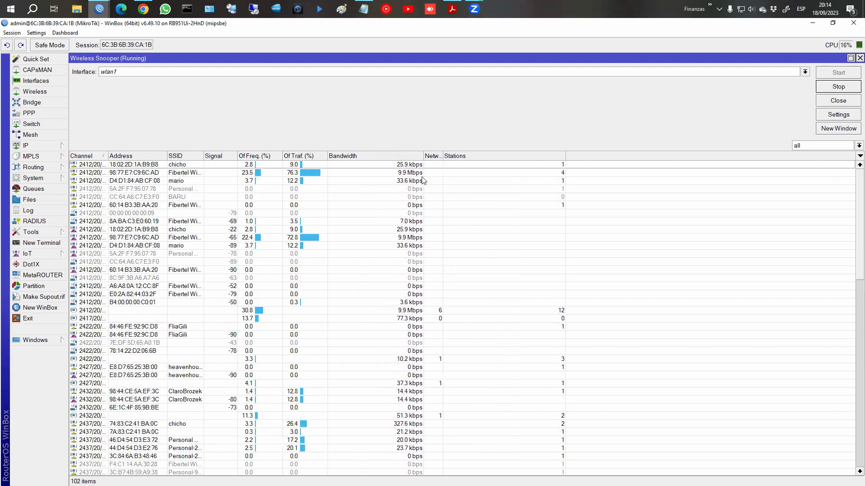
{"action": "left_click", "coordinate": [423, 310]}
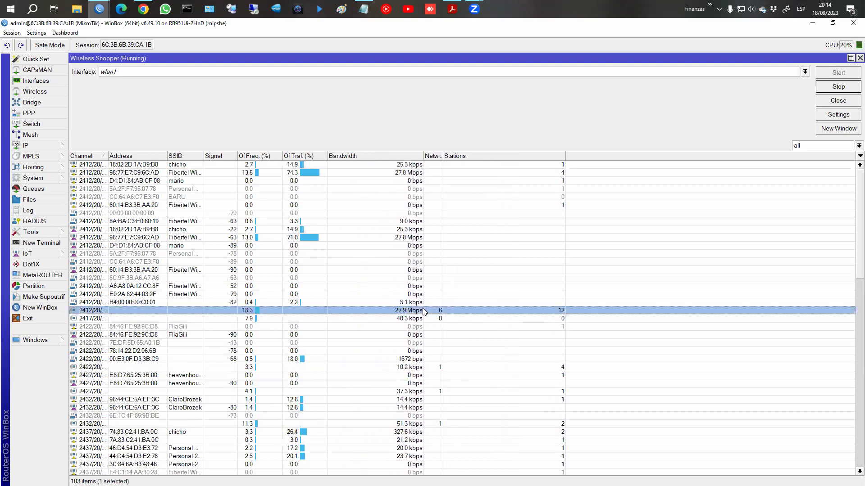
{"action": "left_click", "coordinate": [402, 166]}
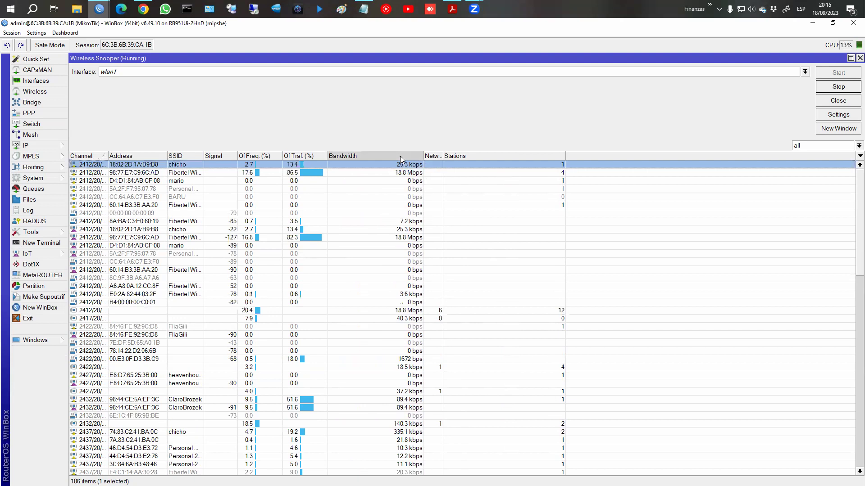
{"action": "left_click", "coordinate": [400, 156]}
{"action": "left_click", "coordinate": [401, 156]}
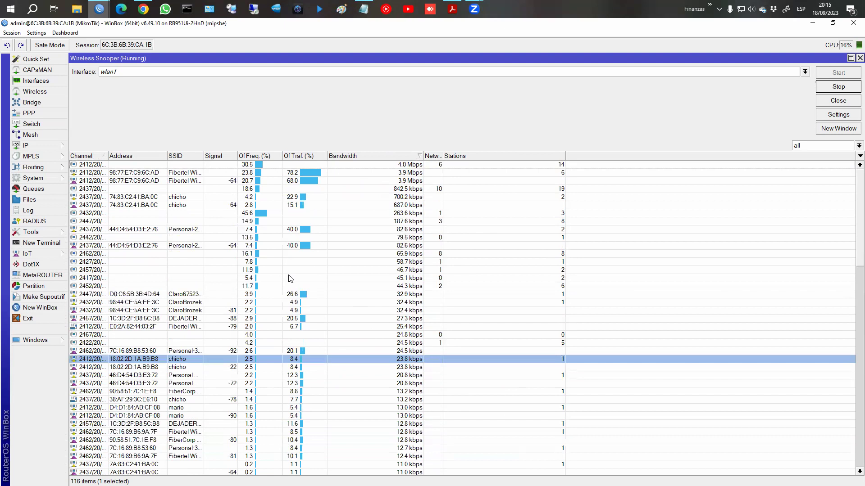
{"action": "left_click", "coordinate": [835, 102]}
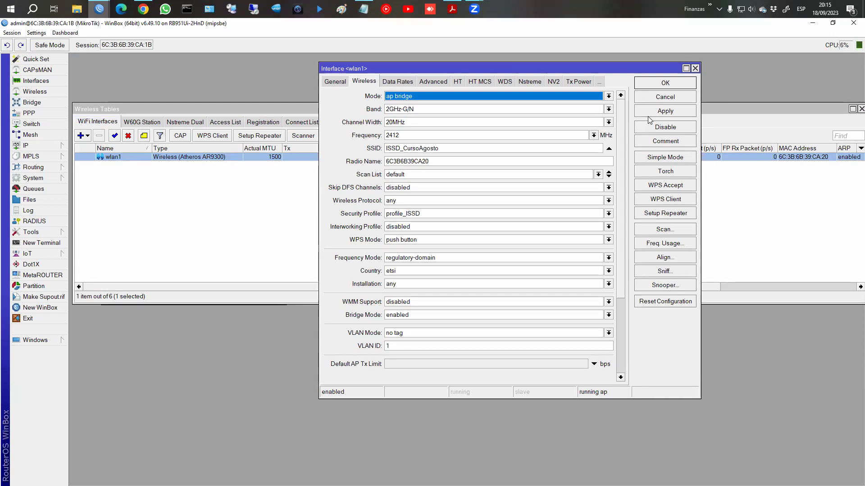
{"action": "left_click", "coordinate": [695, 68]}
- Bring the course PDF forward in Acrobat and return to page 40, the Wireless Snooper slide
{"action": "left_click", "coordinate": [453, 9]}
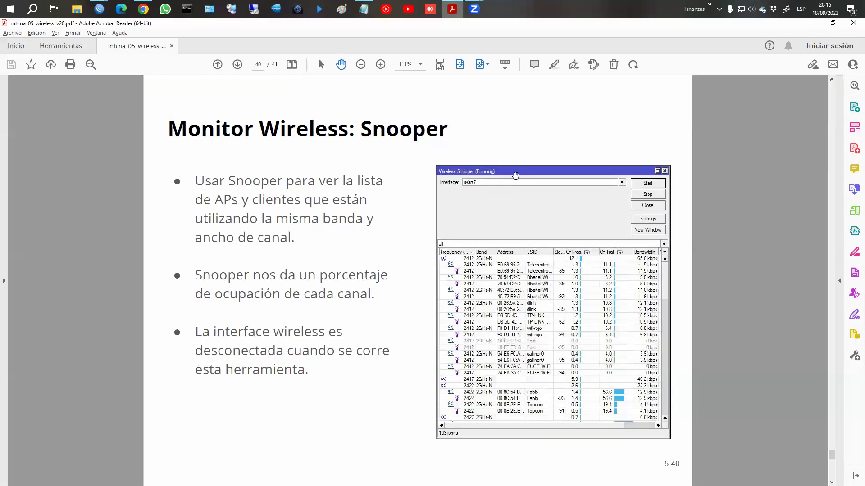
{"action": "scroll", "coordinate": [515, 175], "scroll_direction": "down", "scroll_amount": 3}
{"action": "scroll", "coordinate": [515, 175], "scroll_direction": "up", "scroll_amount": 3}
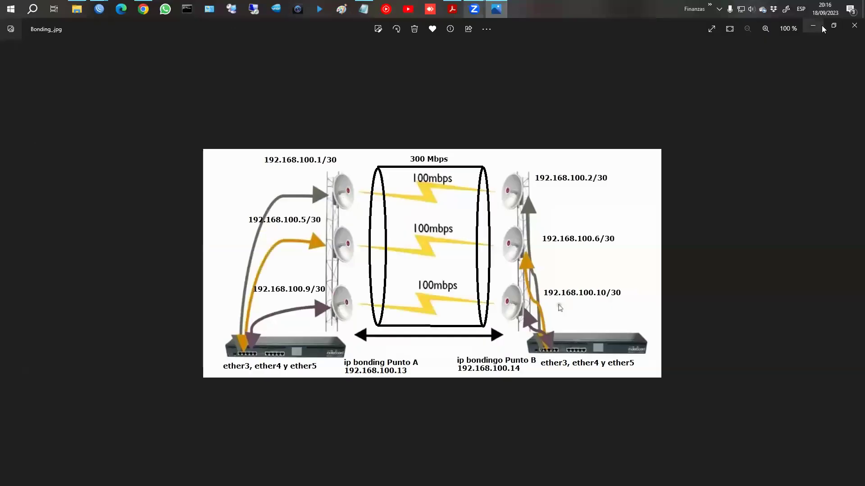
- Show the Bonding_jpg diagram in a Photos window over the PDF: three 100mbps links bonded into 300 Mbps
{"action": "left_click", "coordinate": [829, 27]}
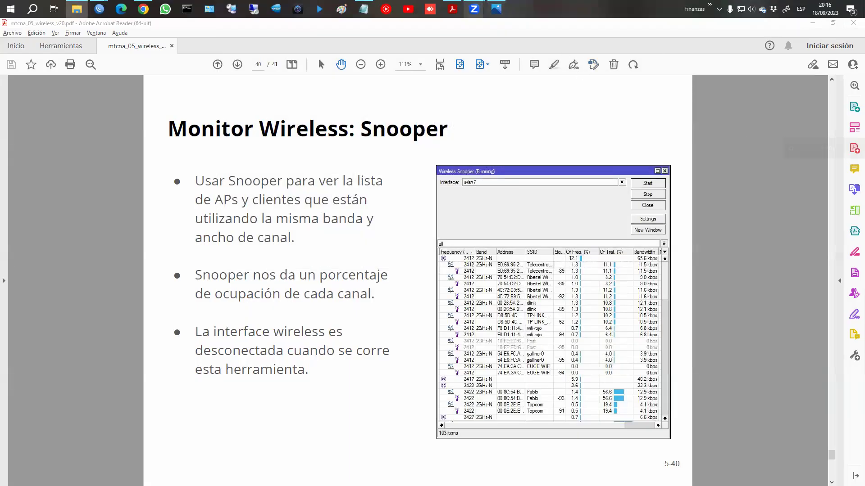
{"action": "left_click", "coordinate": [496, 9]}
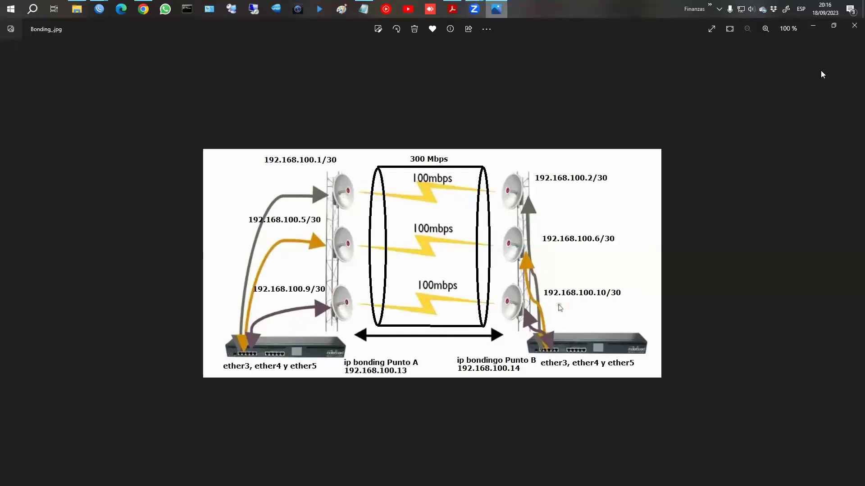
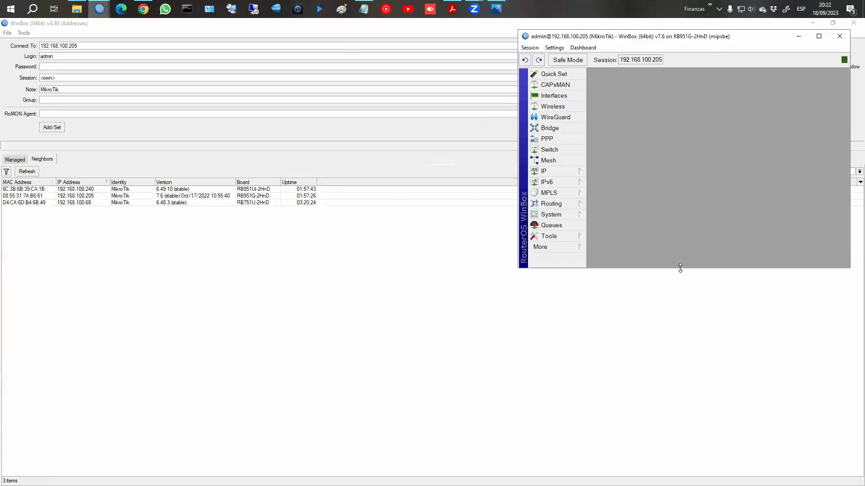
- Enlarge and widen the v7.6 session window, then bring up and widen the v6.49.10 session
{"action": "left_click_drag", "start_coordinate": [680, 268], "coordinate": [680, 472]}
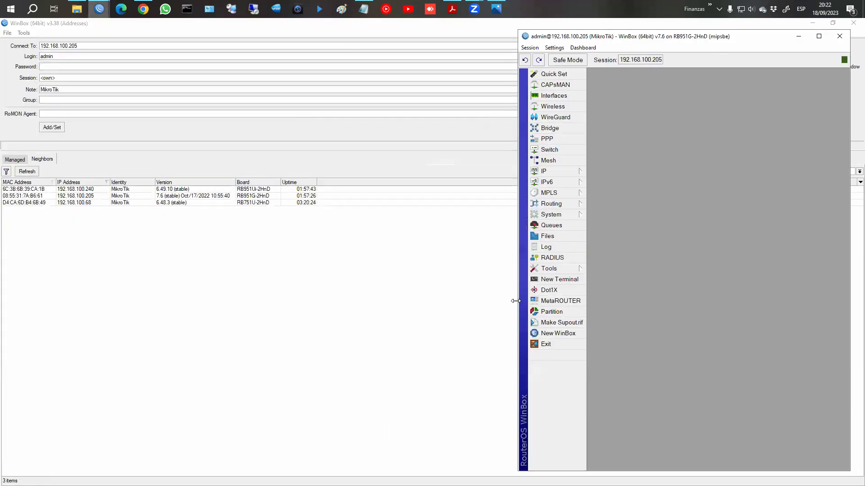
{"action": "left_click_drag", "start_coordinate": [516, 301], "coordinate": [426, 301]}
{"action": "left_click", "coordinate": [99, 10]}
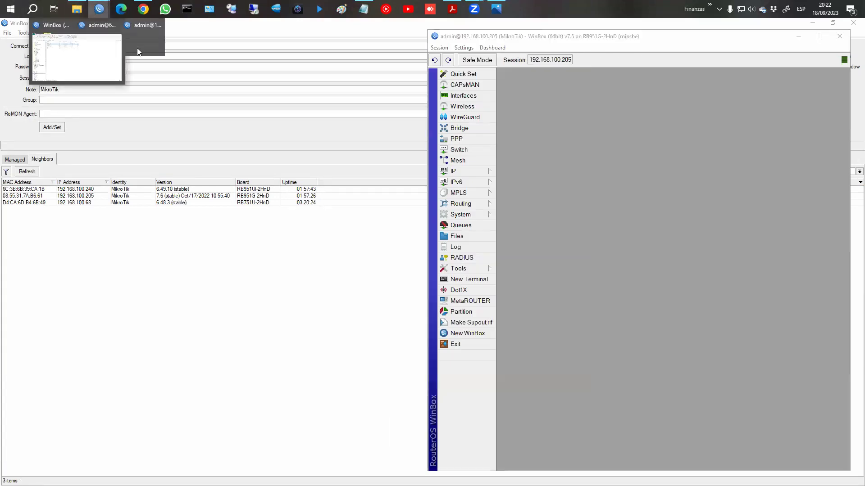
{"action": "left_click", "coordinate": [138, 50]}
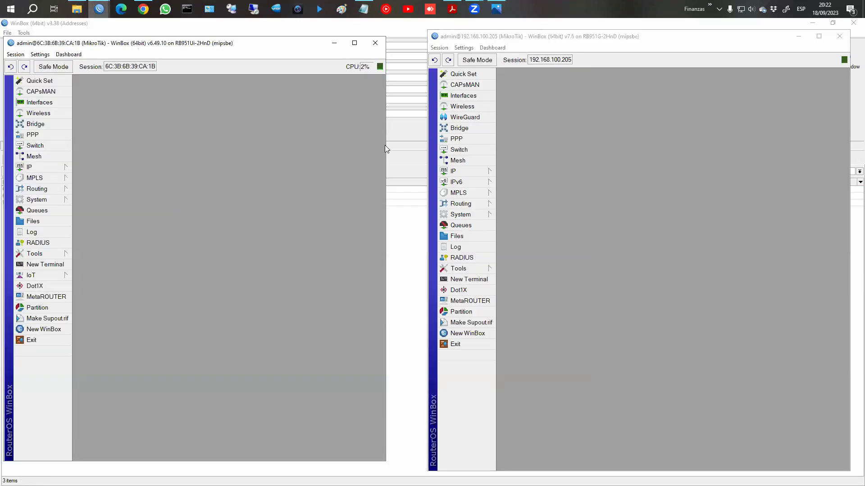
{"action": "left_click_drag", "start_coordinate": [386, 144], "coordinate": [405, 141]}
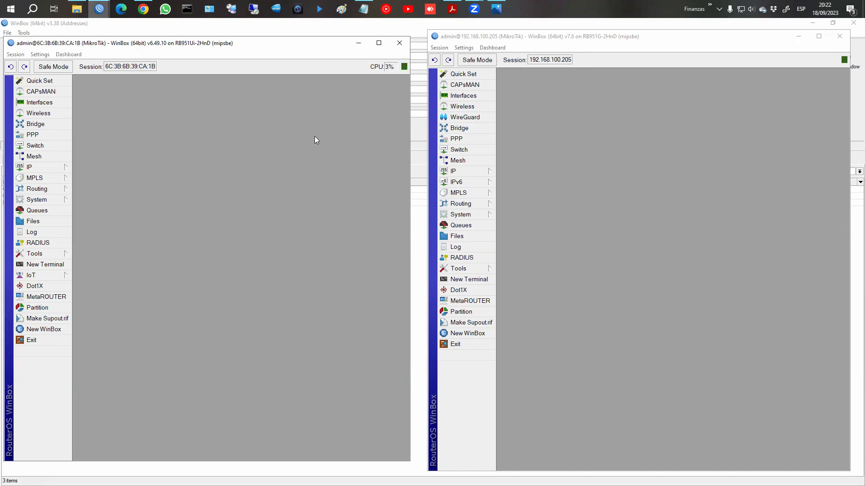
- Check ether5 in both routers' Interface lists, then close both lists
{"action": "left_click", "coordinate": [51, 101]}
{"action": "left_click", "coordinate": [109, 319]}
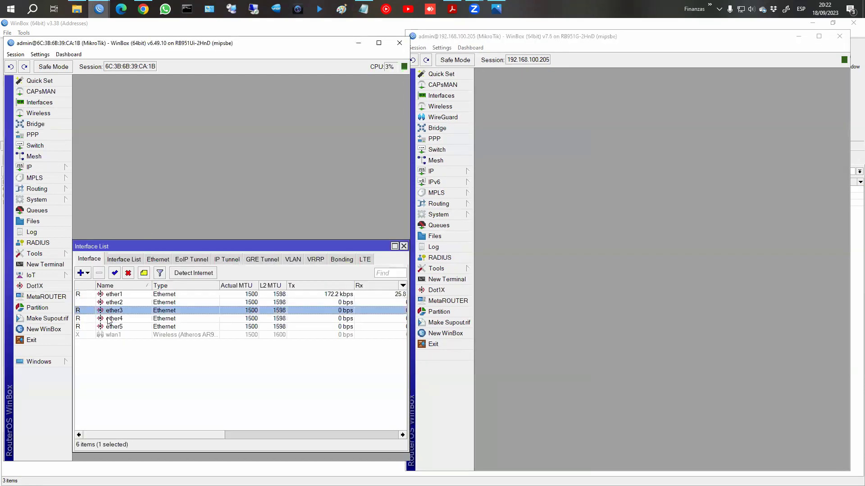
{"action": "left_click", "coordinate": [110, 327]}
{"action": "left_click", "coordinate": [441, 96]}
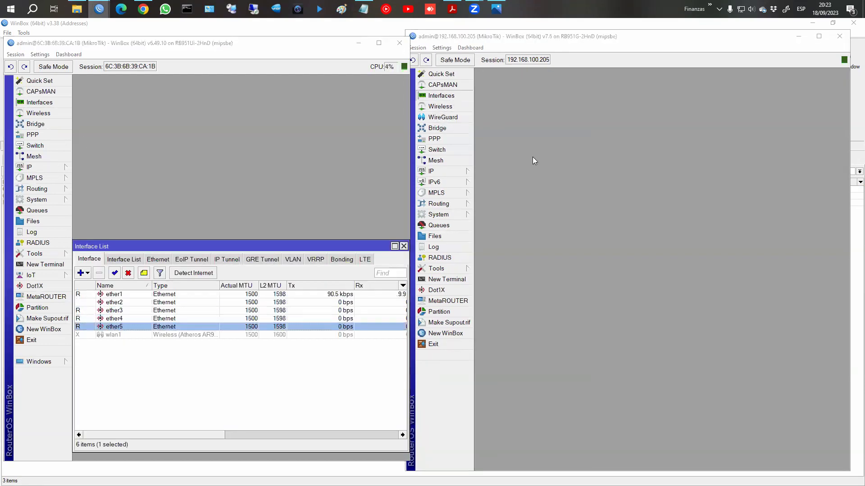
{"action": "left_click", "coordinate": [518, 239]}
{"action": "left_click", "coordinate": [520, 255]}
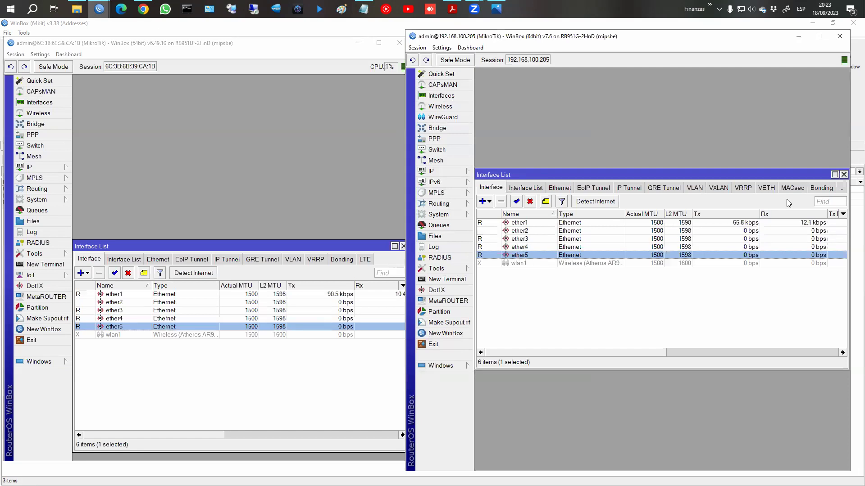
{"action": "left_click", "coordinate": [844, 175]}
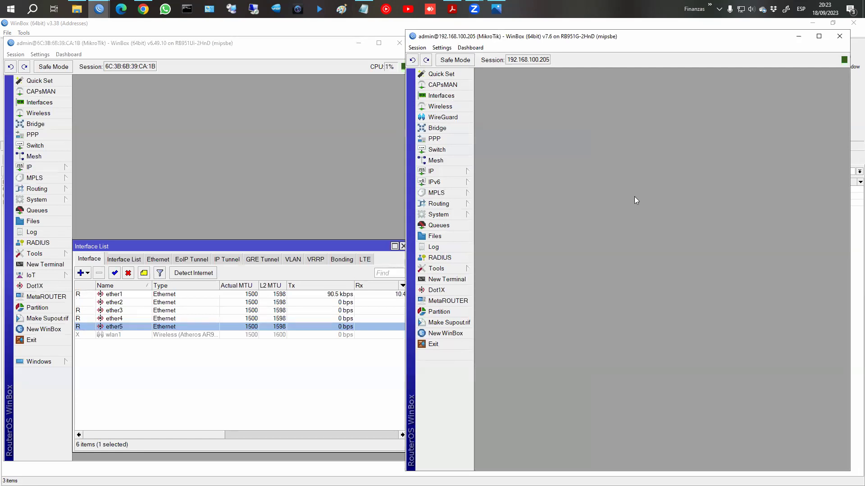
{"action": "left_click", "coordinate": [403, 246]}
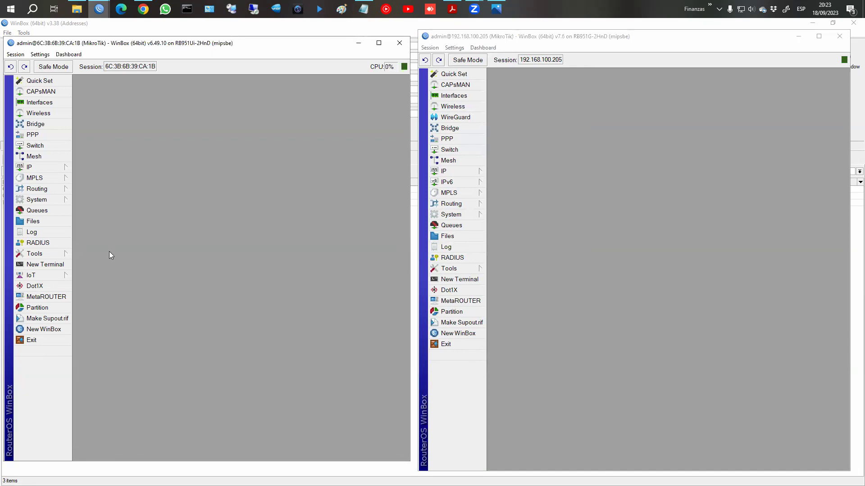
- Name the v6.49.10 router RouterA with 'system identity set name=RouterA' in a terminal
{"action": "left_click", "coordinate": [28, 265]}
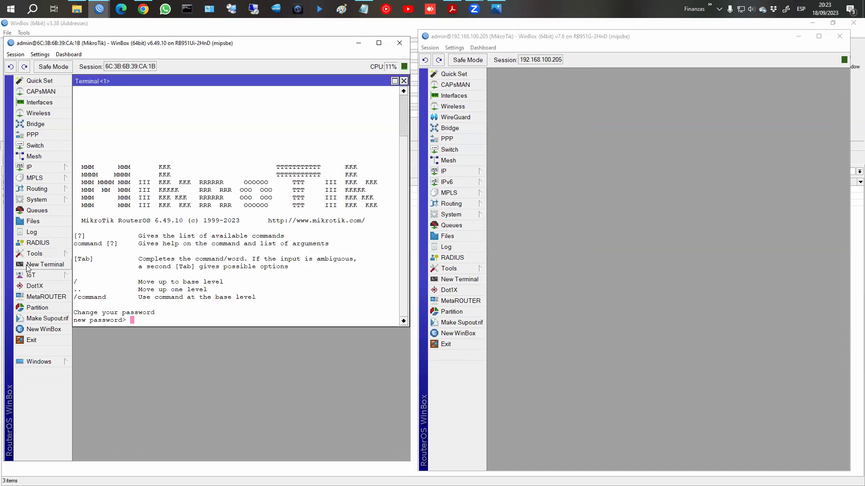
{"action": "key", "text": "Return"}
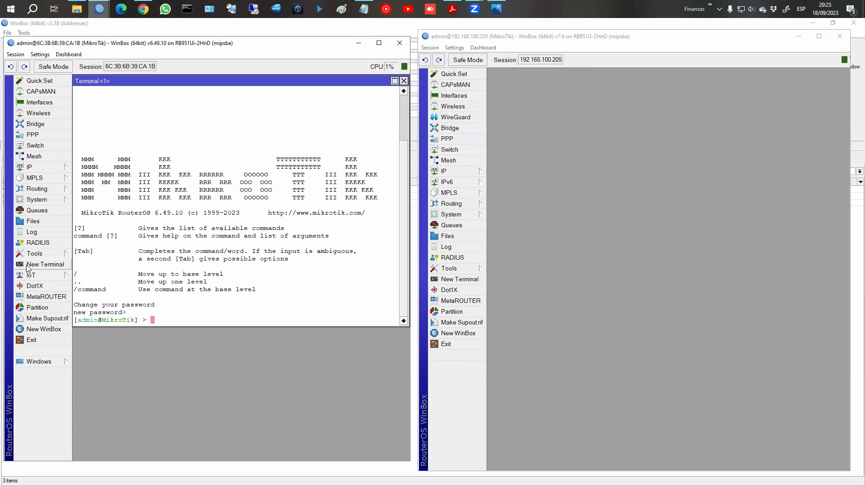
{"action": "type", "text": "system i"}
{"action": "key", "text": "Tab"}
{"action": "type", "text": "set name=RouterA"}
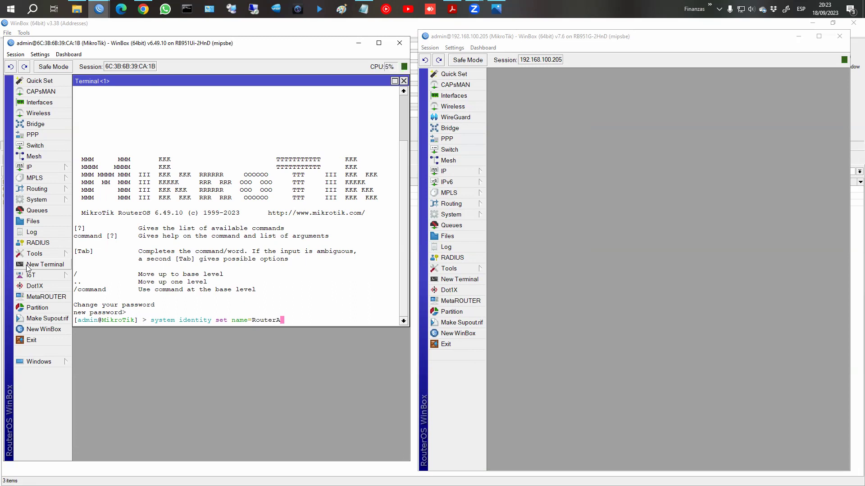
{"action": "key", "text": "Return"}
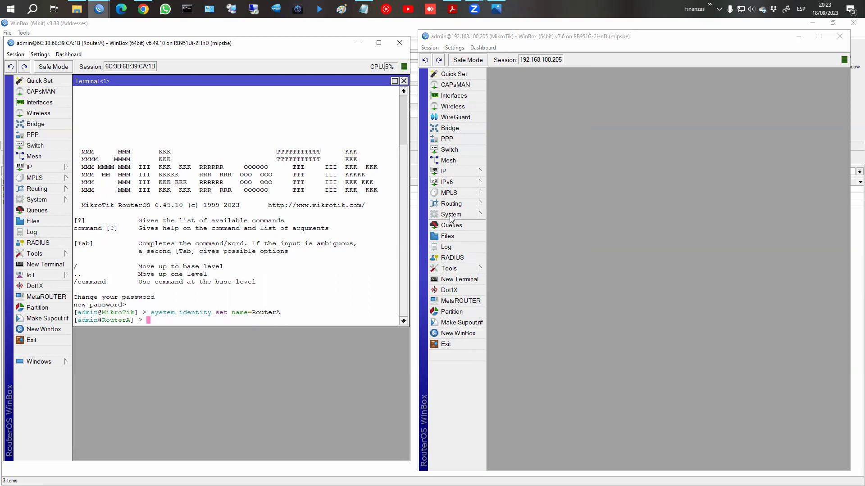
- Set the v7.6 router's identity to RouterB via System > Identity, and close both terminals
{"action": "left_click", "coordinate": [458, 279]}
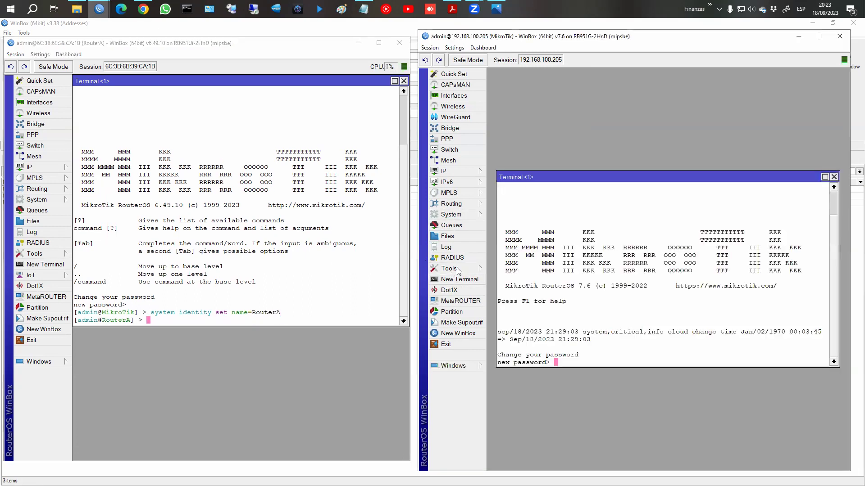
{"action": "left_click", "coordinate": [461, 214]}
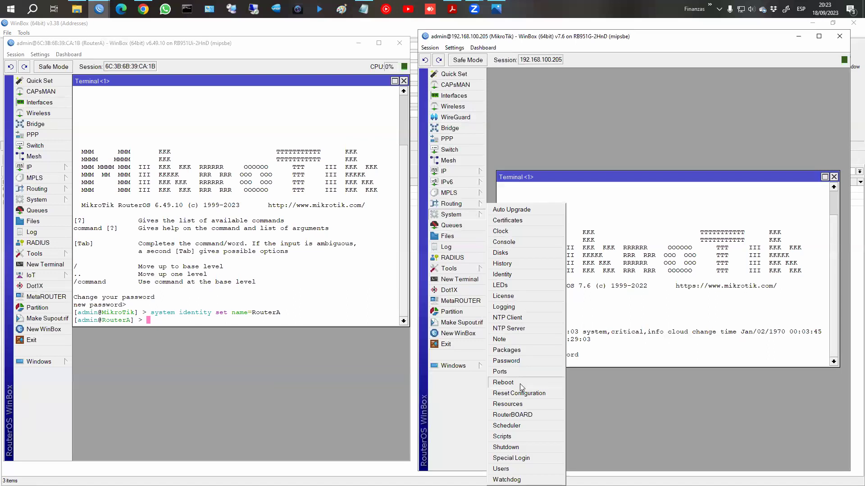
{"action": "left_click", "coordinate": [523, 275]}
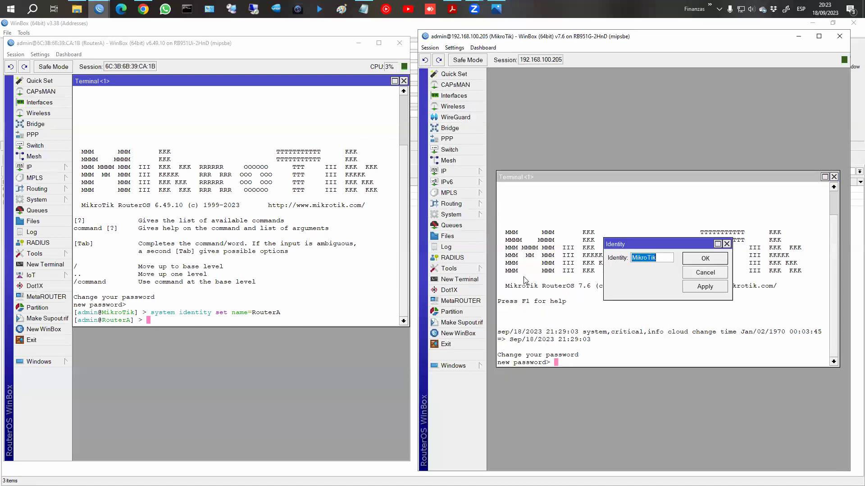
{"action": "type", "text": "RouterB"}
{"action": "key", "text": "Return"}
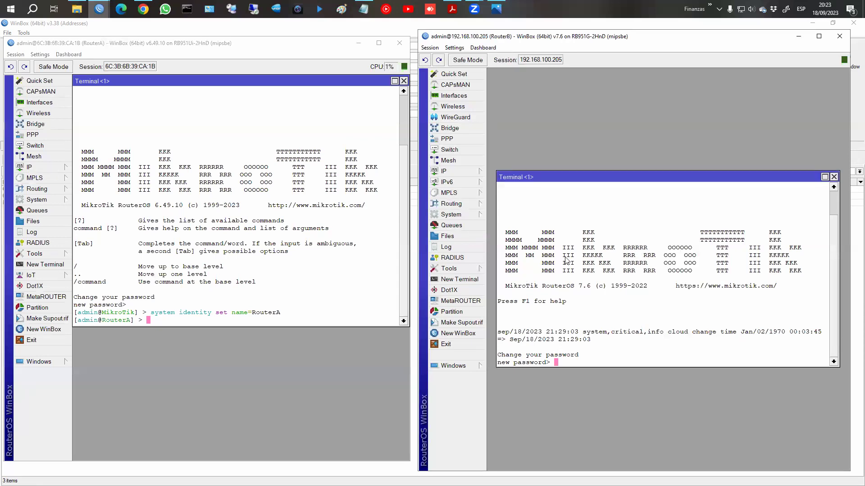
{"action": "left_click", "coordinate": [833, 177]}
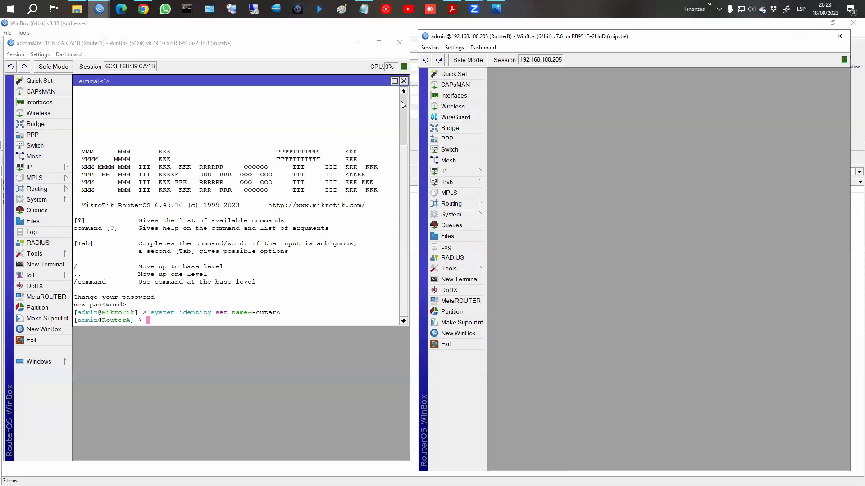
{"action": "left_click", "coordinate": [403, 81]}
{"action": "left_click", "coordinate": [403, 81]}
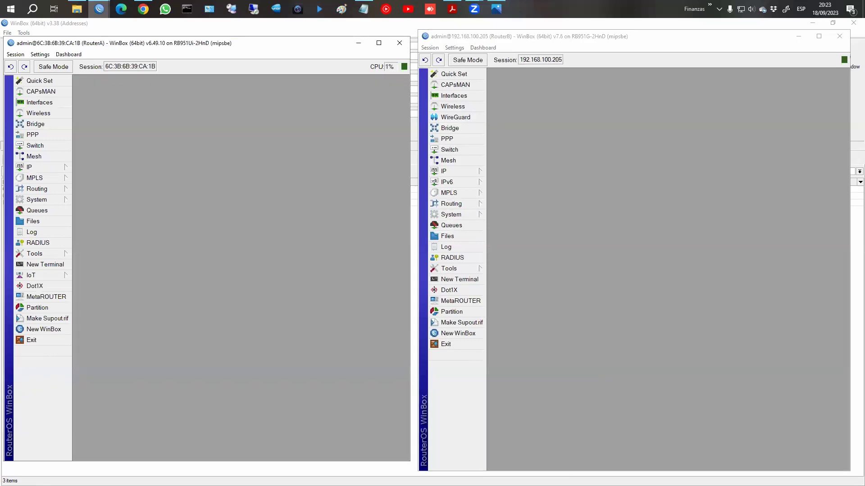
- Add a new interface from the Bonding tab of RouterA's Interface list
{"action": "key", "text": "alt+Tab"}
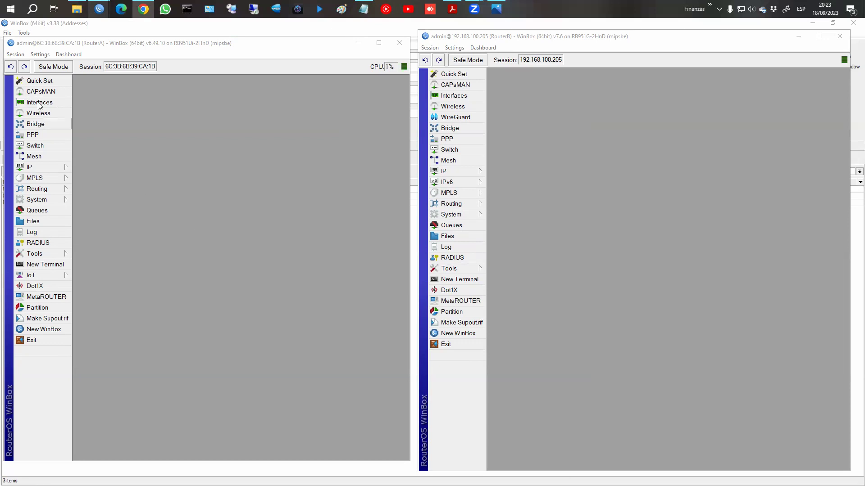
{"action": "left_click", "coordinate": [57, 105]}
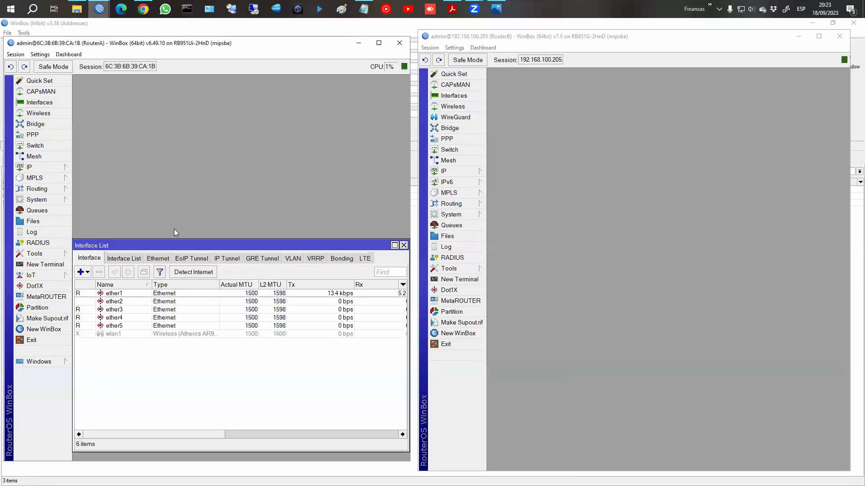
{"action": "left_click_drag", "start_coordinate": [228, 245], "coordinate": [229, 104]}
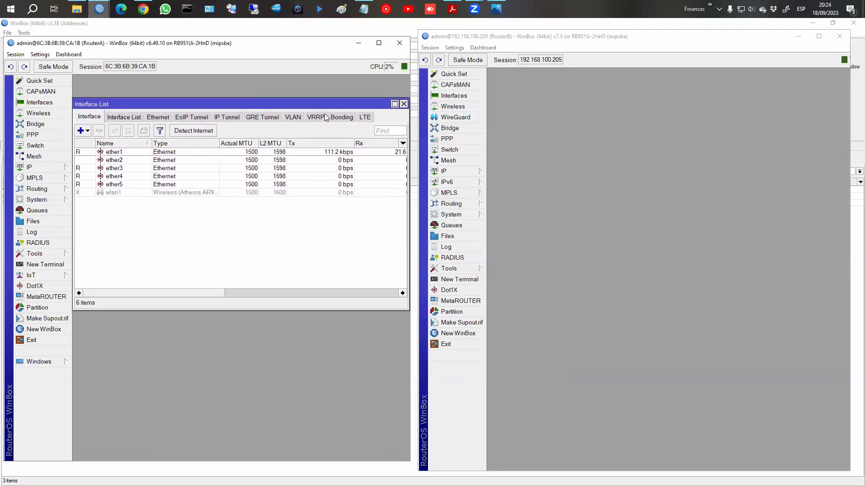
{"action": "left_click", "coordinate": [338, 117]}
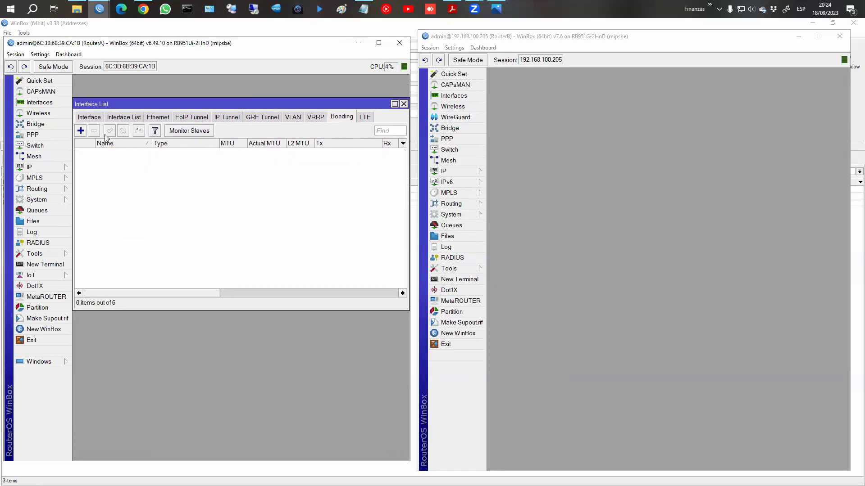
{"action": "left_click", "coordinate": [80, 131]}
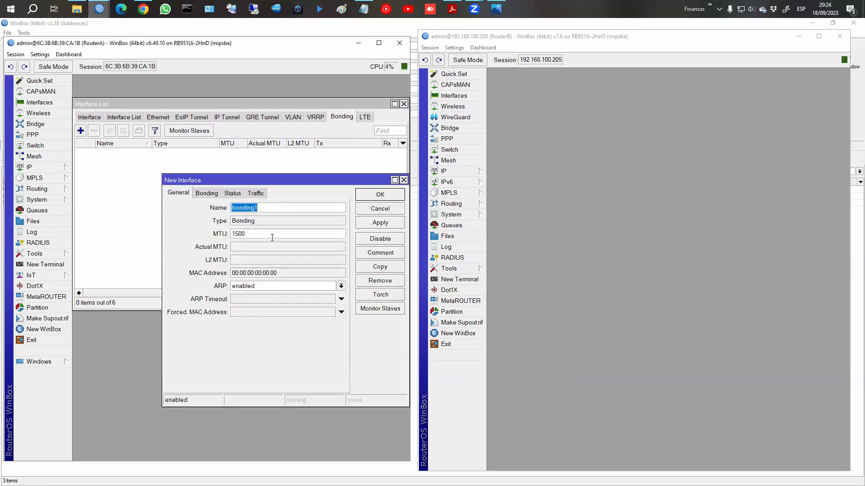
{"action": "left_click", "coordinate": [208, 193]}
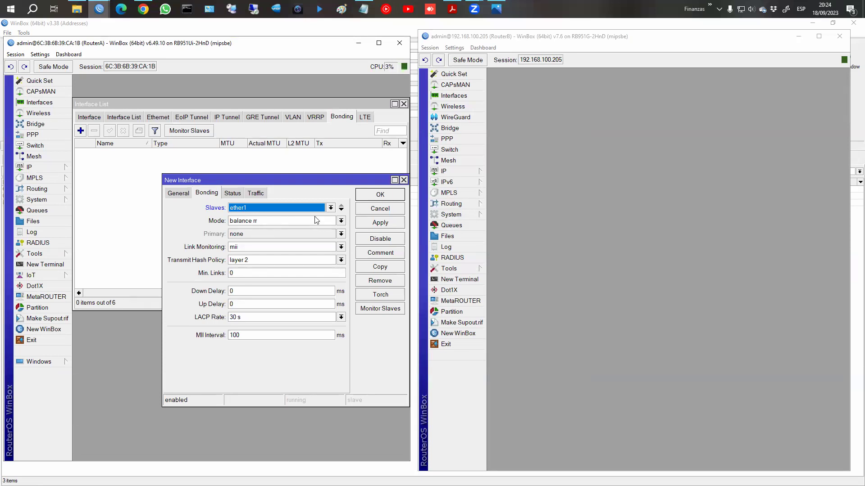
{"action": "left_click", "coordinate": [331, 208]}
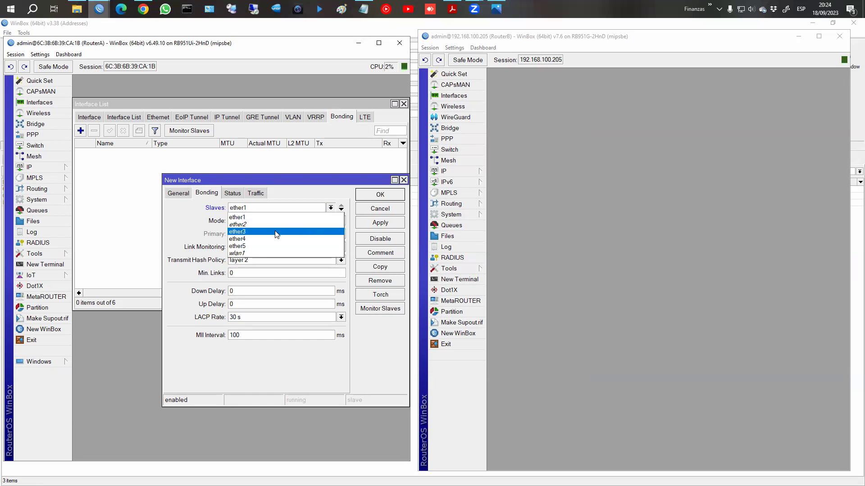
{"action": "left_click", "coordinate": [276, 231]}
{"action": "left_click", "coordinate": [341, 210]}
{"action": "left_click", "coordinate": [331, 220]}
{"action": "left_click", "coordinate": [309, 250]}
{"action": "left_click", "coordinate": [341, 222]}
{"action": "left_click", "coordinate": [301, 233]}
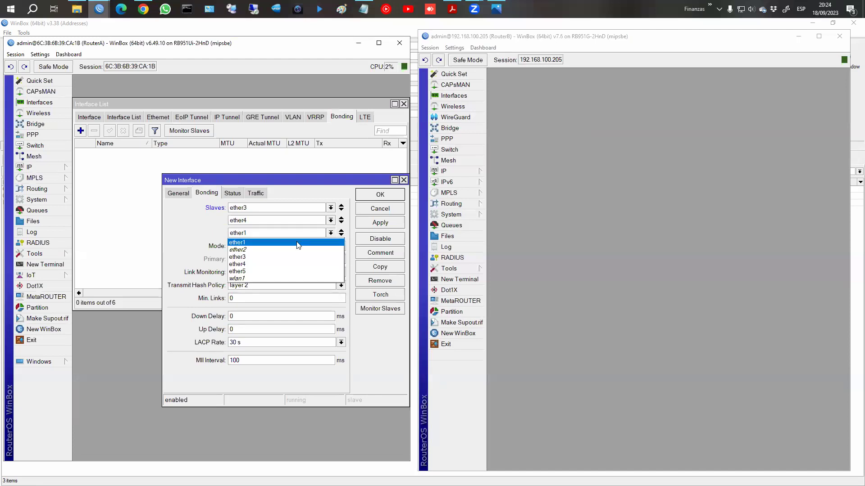
{"action": "left_click", "coordinate": [308, 271]}
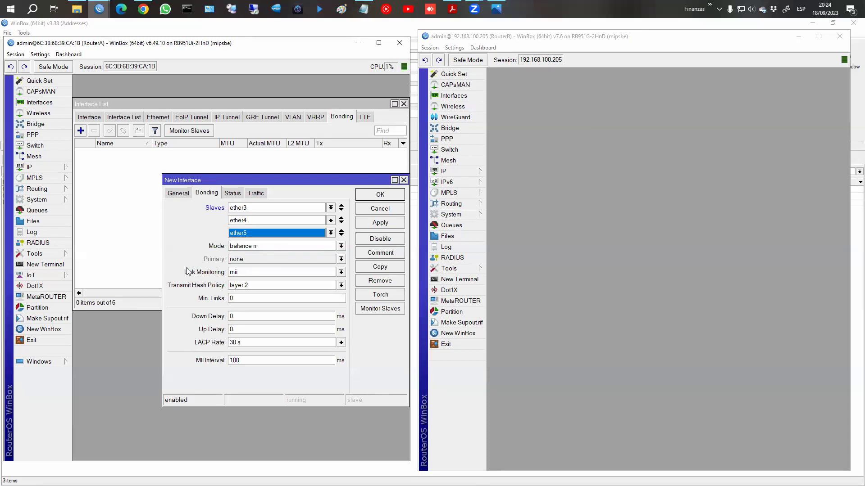
{"action": "left_click", "coordinate": [237, 273]}
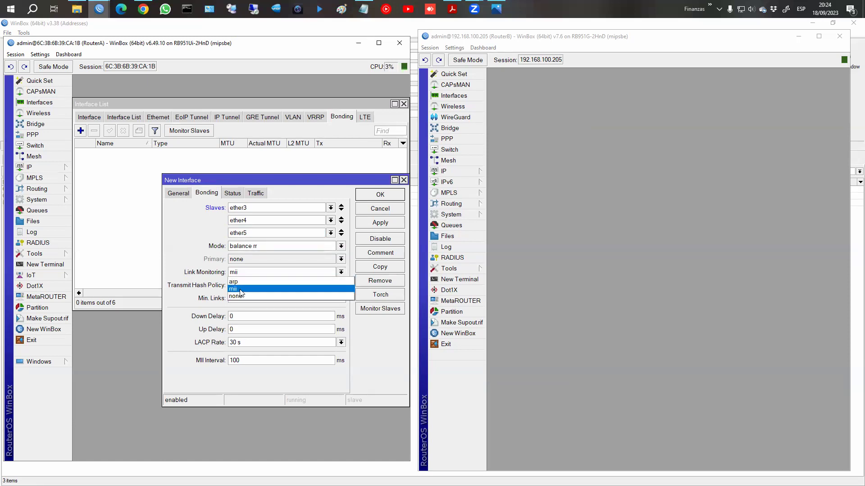
{"action": "left_click", "coordinate": [244, 289]}
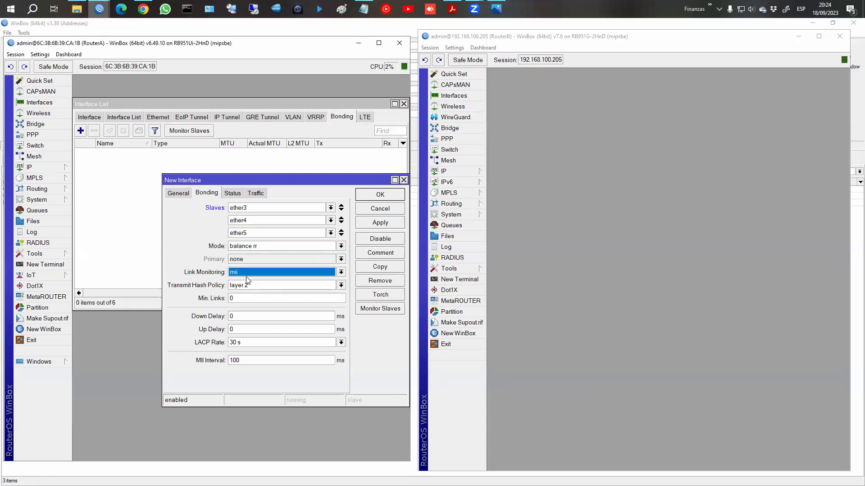
{"action": "left_click", "coordinate": [247, 276]}
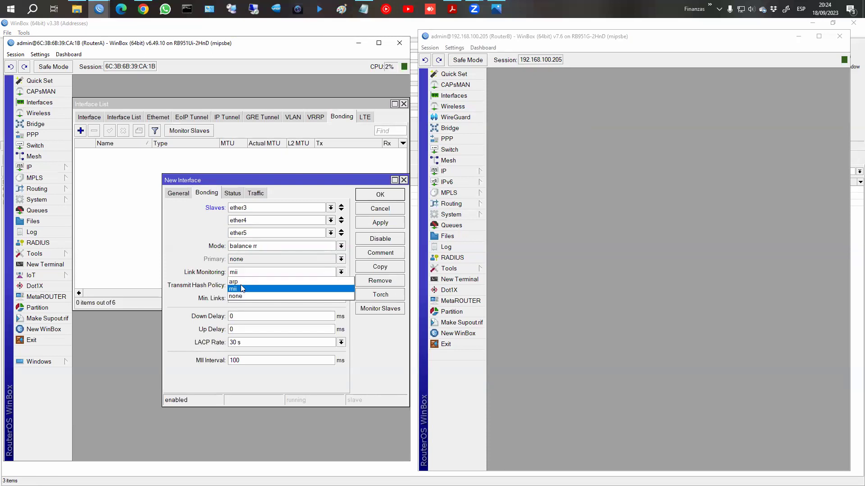
{"action": "left_click", "coordinate": [235, 281]}
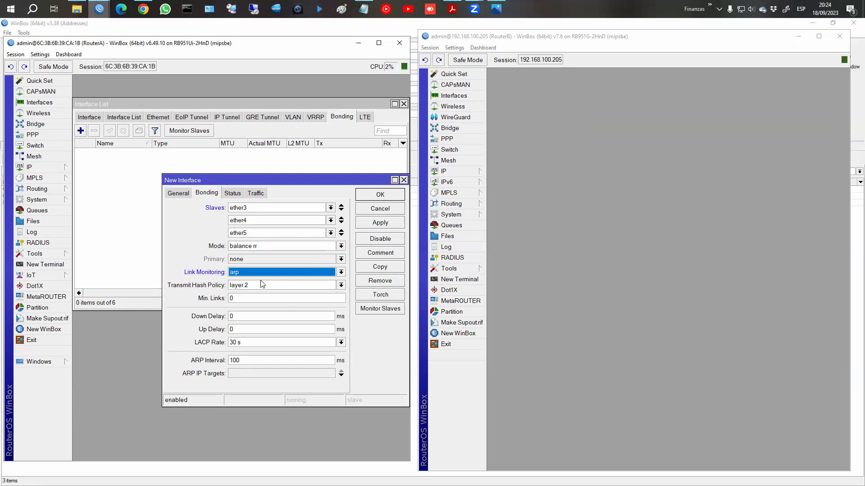
{"action": "left_click", "coordinate": [247, 275]}
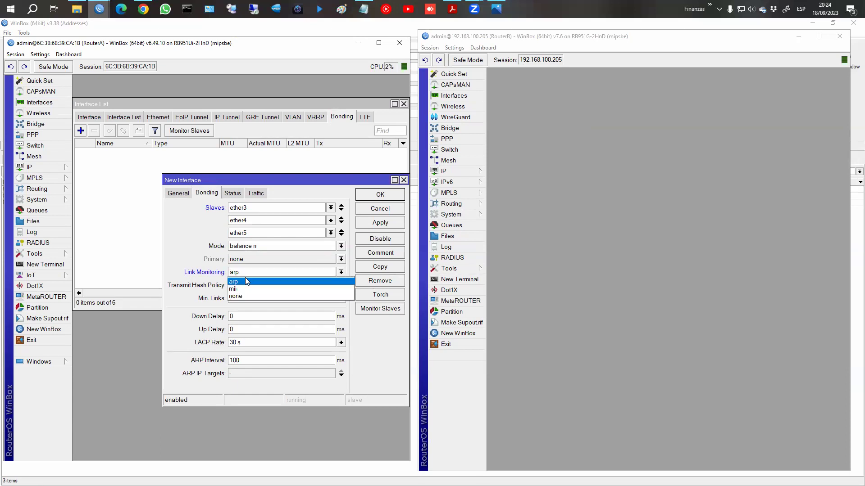
{"action": "left_click", "coordinate": [239, 289]}
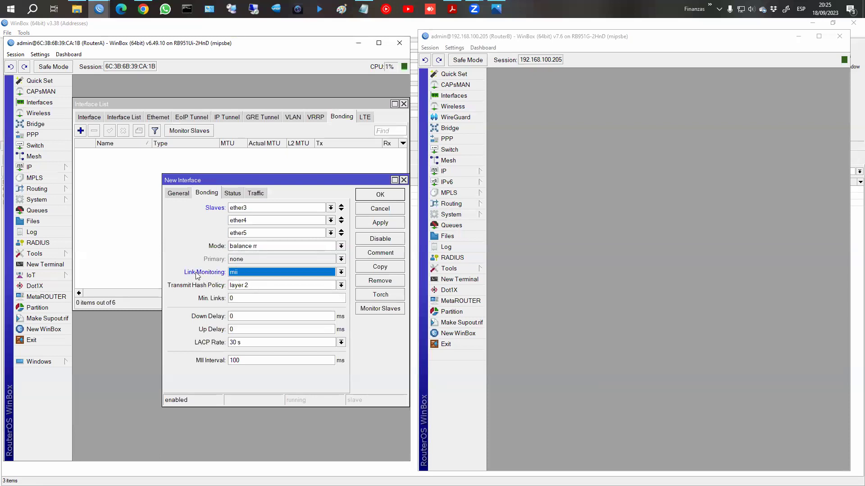
{"action": "left_click", "coordinate": [248, 276]}
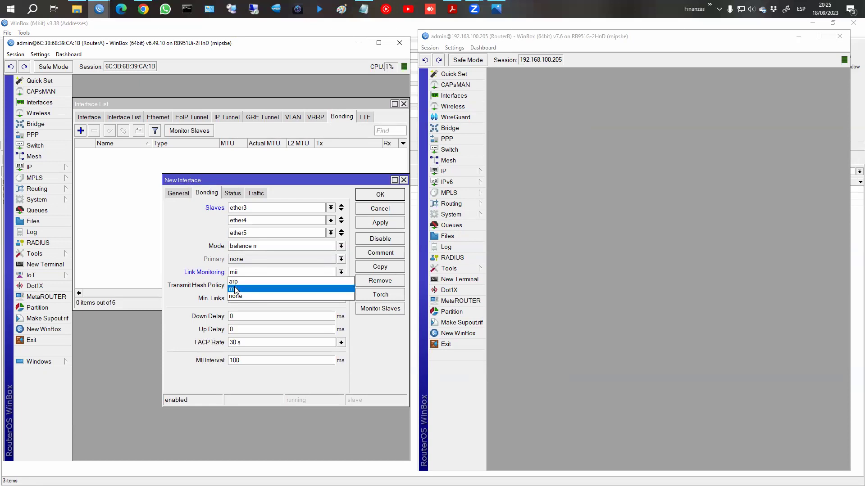
{"action": "left_click", "coordinate": [235, 289]}
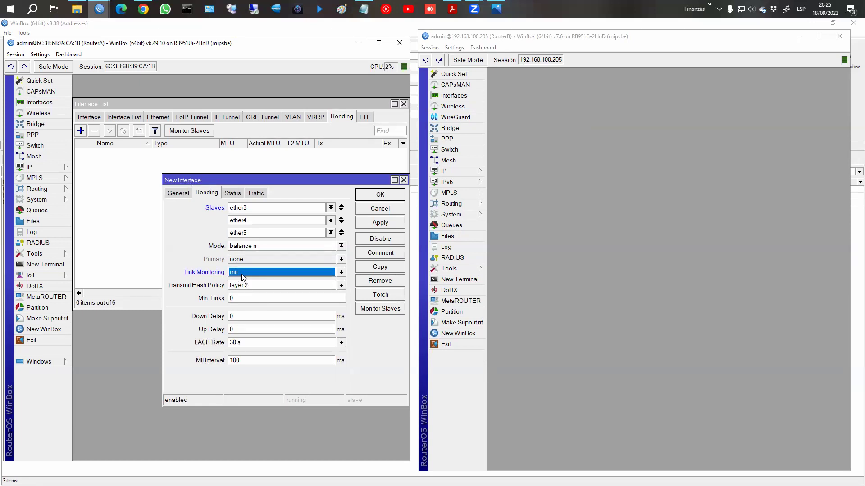
{"action": "left_click", "coordinate": [239, 275]}
- Review the link monitoring options and bonding modes, keeping the mode at balance rr
{"action": "left_click", "coordinate": [238, 273]}
{"action": "left_click", "coordinate": [238, 274]}
{"action": "left_click", "coordinate": [238, 274]}
{"action": "left_click", "coordinate": [363, 8]}
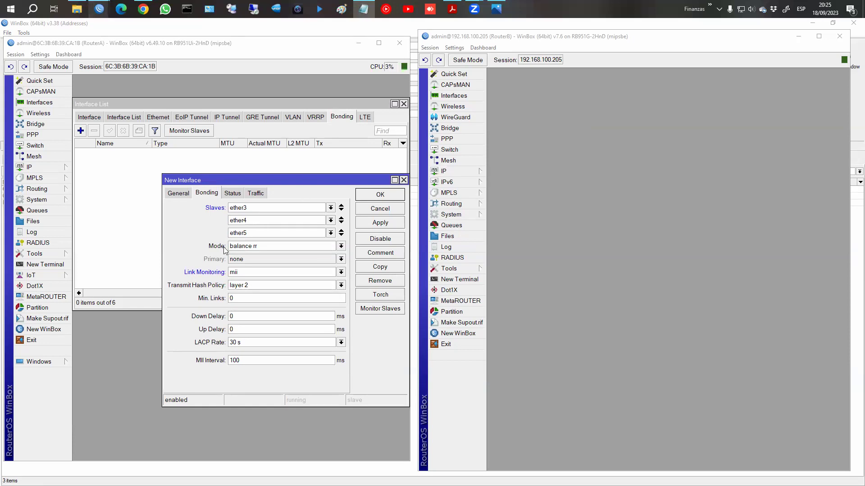
{"action": "left_click", "coordinate": [294, 247]}
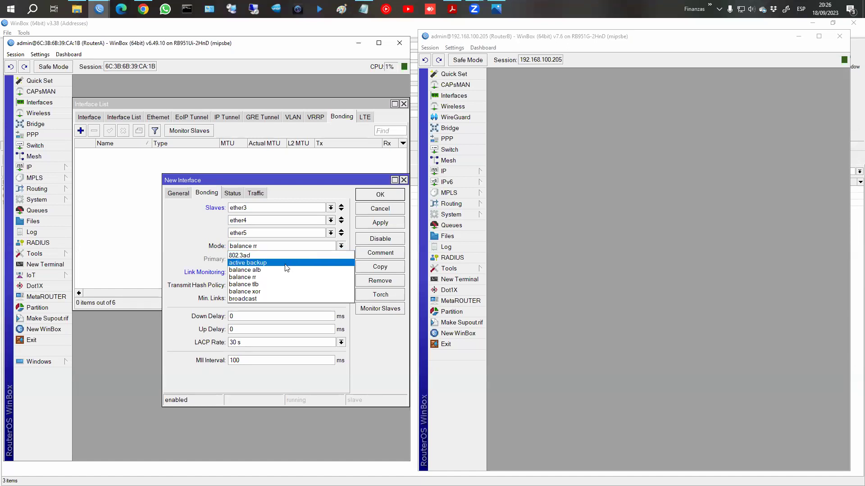
{"action": "left_click", "coordinate": [253, 277]}
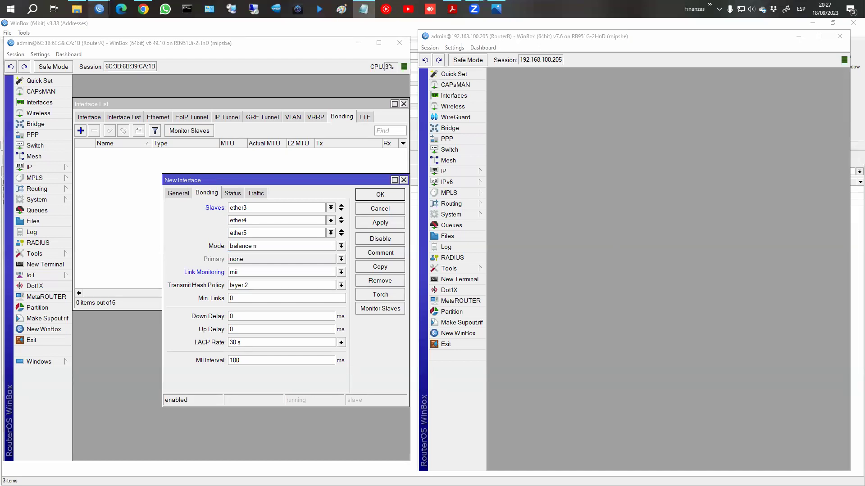
- Close the mode list unchanged and switch to the course slides in Acrobat Reader
{"action": "left_click", "coordinate": [283, 246]}
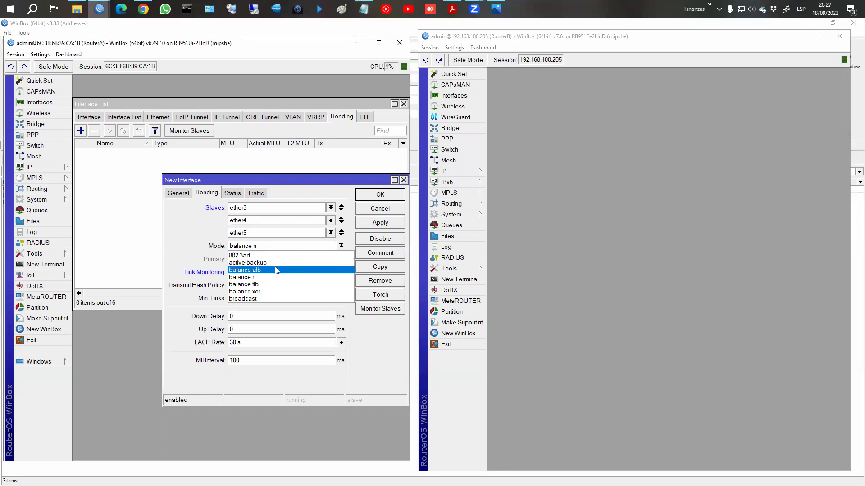
{"action": "key", "text": "alt+Tab"}
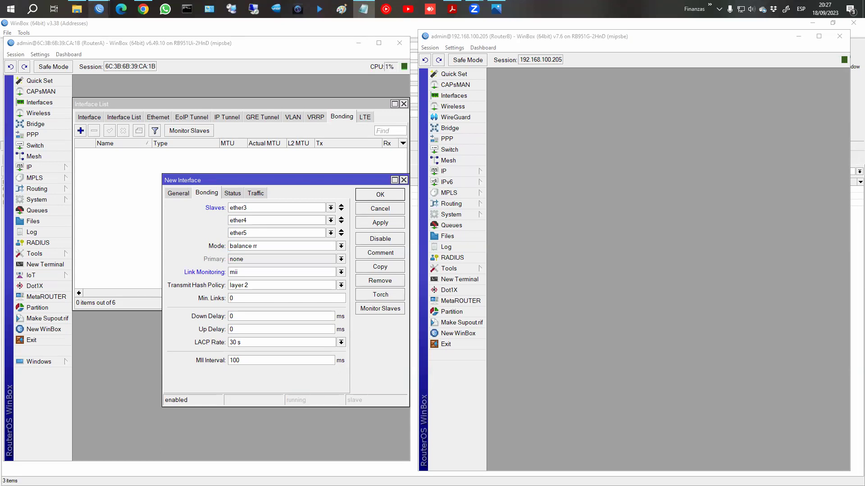
{"action": "key", "text": "alt+Tab"}
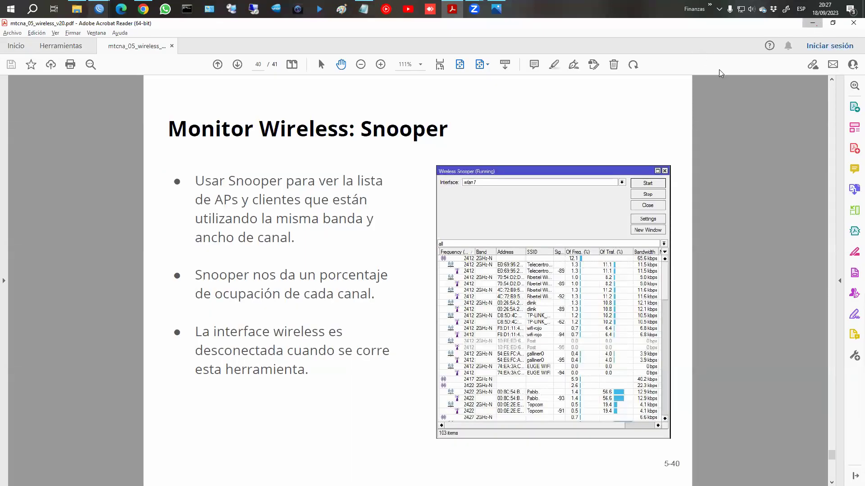
- Switch from Acrobat Reader back to WinBox's New Interface dialog on RouterA
{"action": "key", "text": "alt+Tab"}
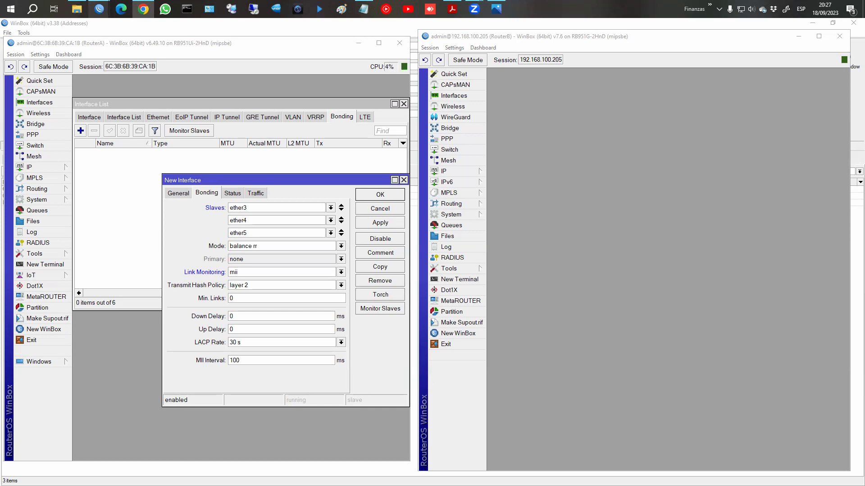
{"action": "left_click", "coordinate": [271, 247]}
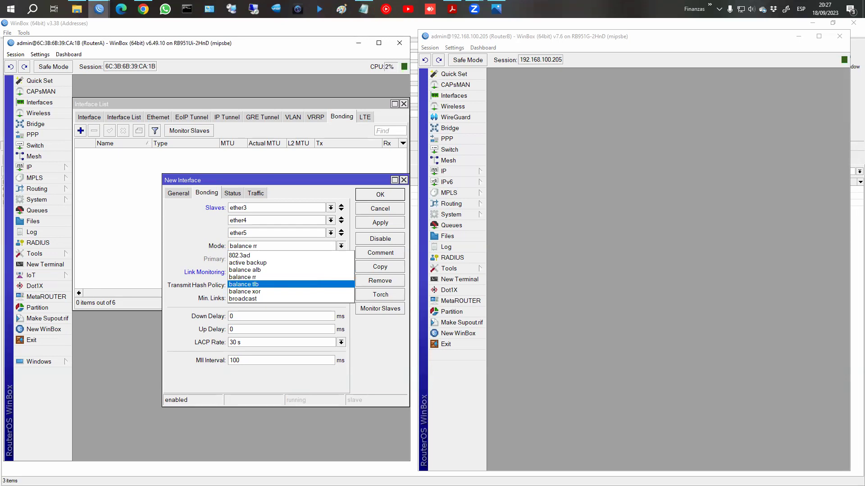
{"action": "key", "text": "Escape"}
{"action": "left_click", "coordinate": [254, 249]}
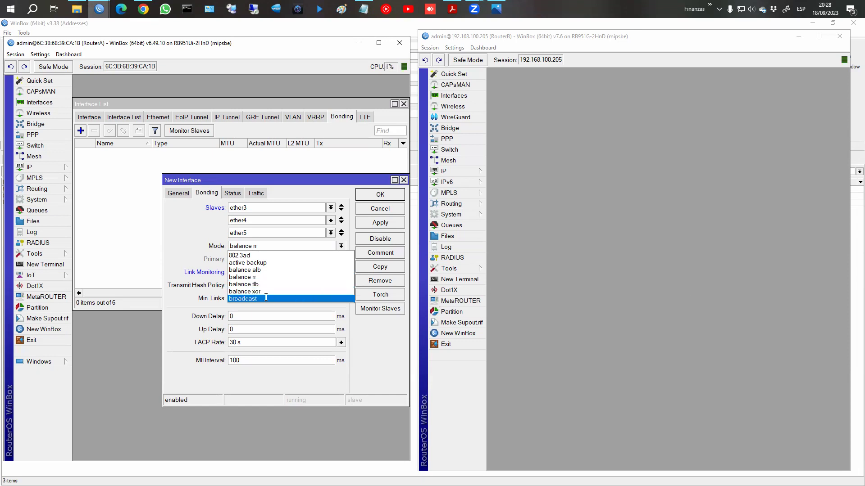
{"action": "left_click", "coordinate": [266, 298]}
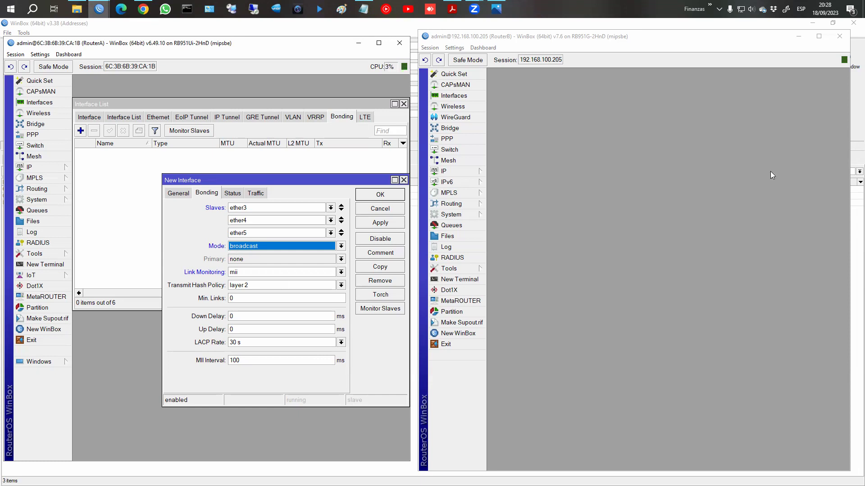
{"action": "left_click", "coordinate": [268, 250]}
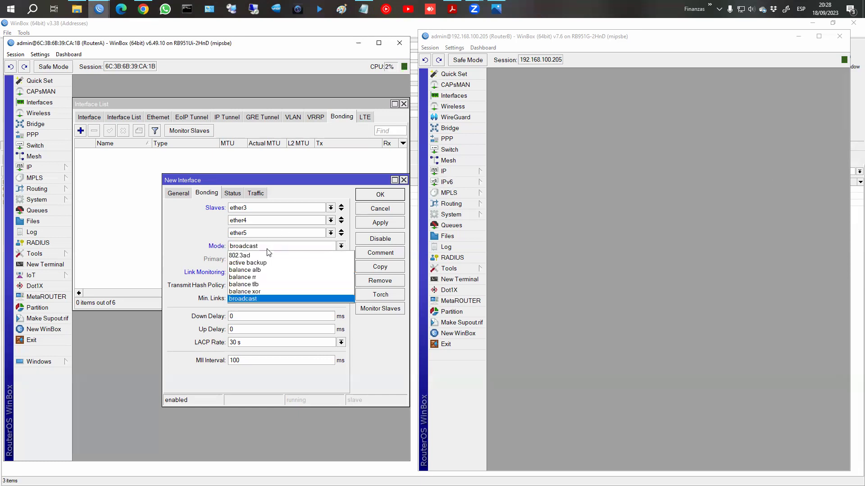
{"action": "left_click", "coordinate": [275, 277]}
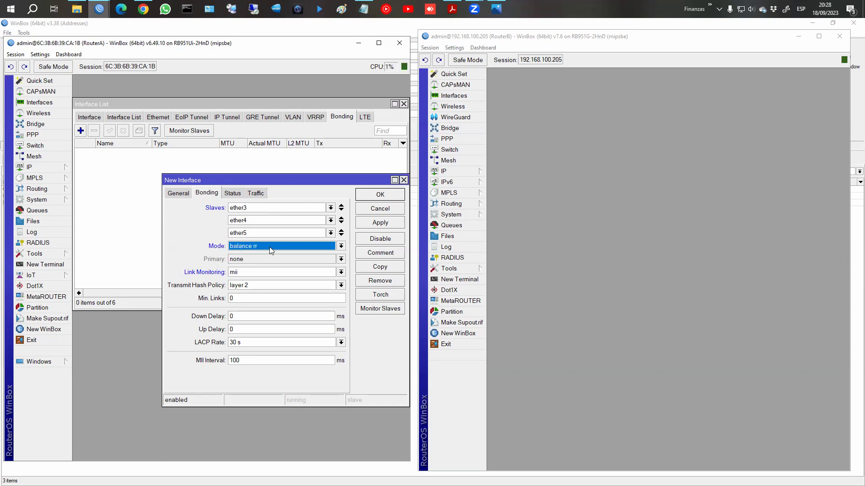
- Keep mii link monitoring and apply, saving bonding1 on RouterA
{"action": "left_click", "coordinate": [248, 274]}
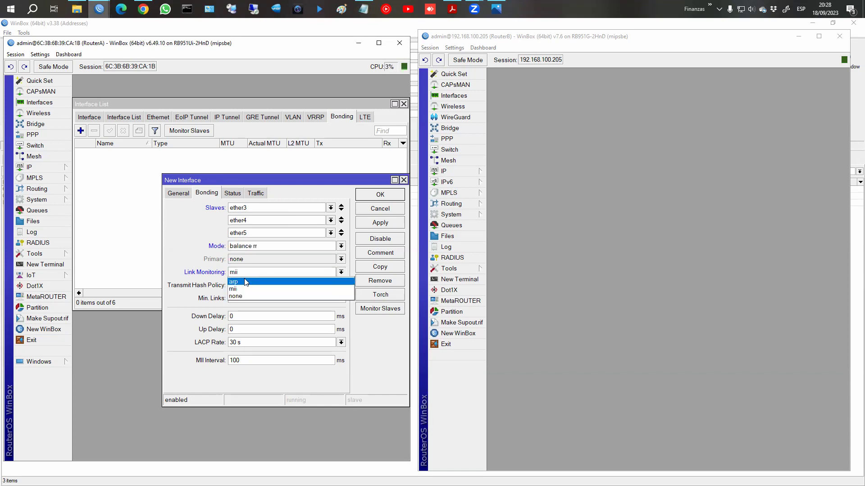
{"action": "left_click", "coordinate": [249, 274]}
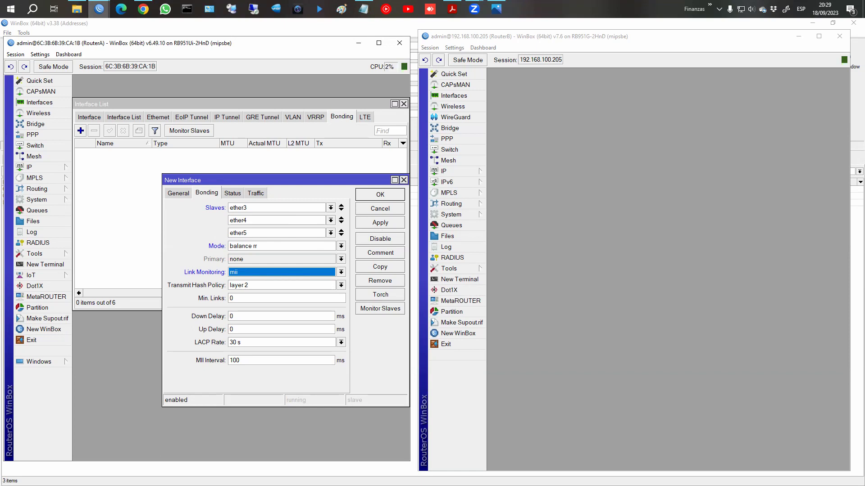
{"action": "left_click", "coordinate": [277, 208]}
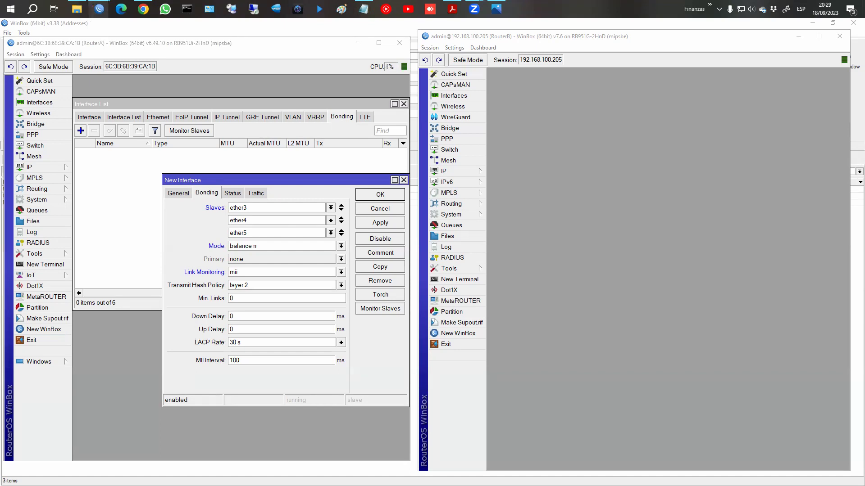
{"action": "left_click", "coordinate": [379, 223]}
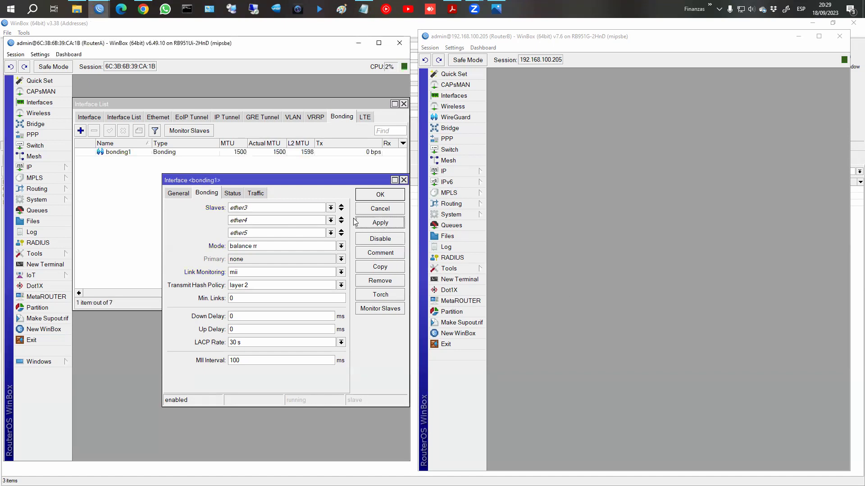
- Close RouterA's bonding1 and start a new bonding interface on RouterB with ether3 as first slave
{"action": "left_click", "coordinate": [373, 195]}
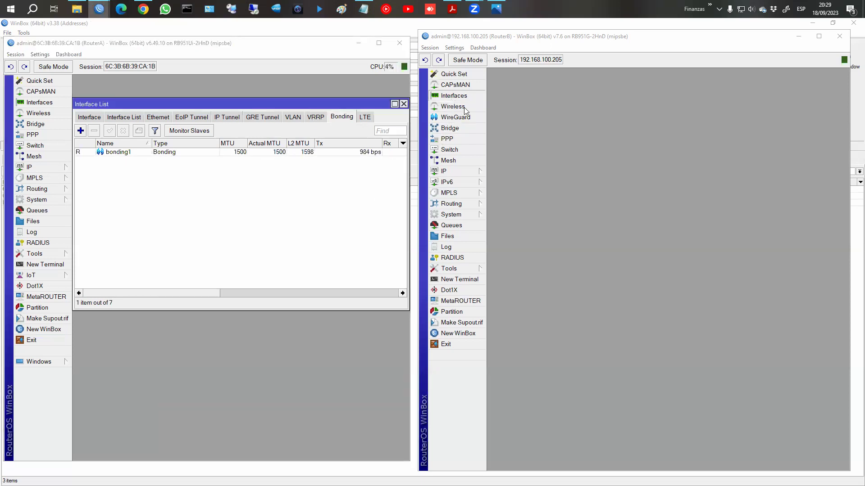
{"action": "left_click", "coordinate": [454, 95]}
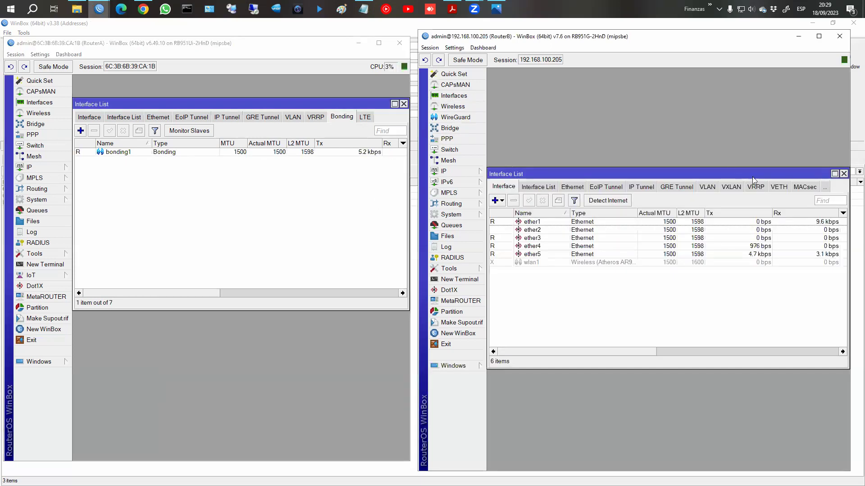
{"action": "left_click", "coordinate": [827, 187]}
{"action": "left_click", "coordinate": [817, 307]}
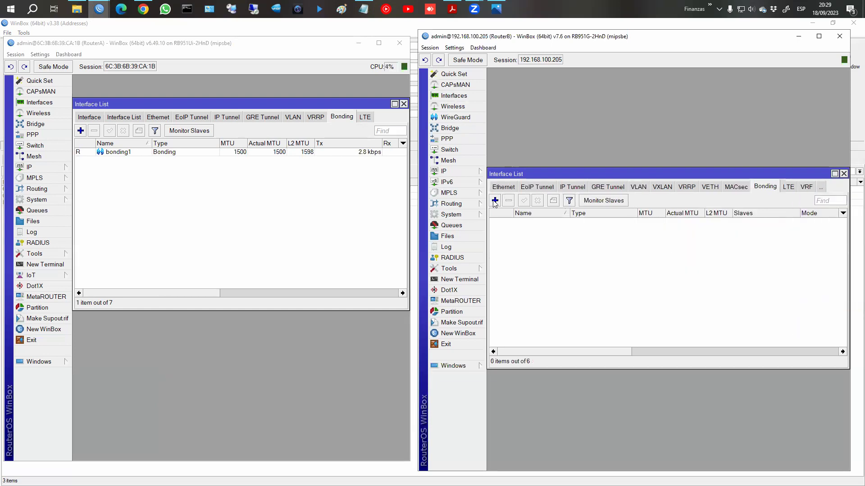
{"action": "left_click", "coordinate": [495, 200]}
{"action": "left_click", "coordinate": [579, 173]}
{"action": "left_click", "coordinate": [657, 187]}
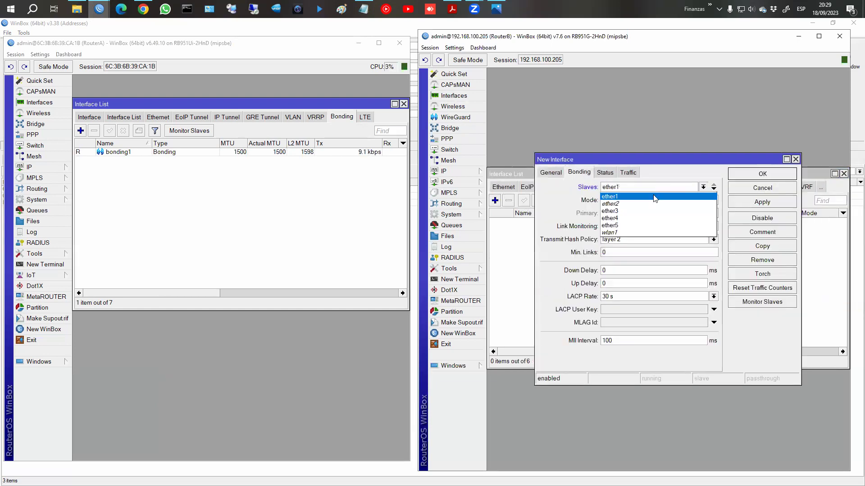
{"action": "left_click", "coordinate": [639, 210]}
- Add ether4 and ether5 as further slaves and save RouterB's bonding1
{"action": "left_click", "coordinate": [713, 190]}
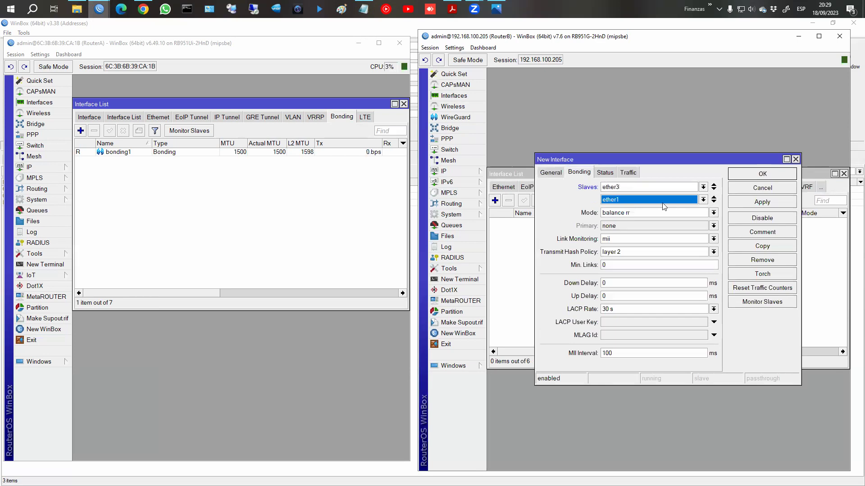
{"action": "left_click", "coordinate": [663, 200]}
{"action": "left_click", "coordinate": [647, 234]}
{"action": "left_click", "coordinate": [713, 200]}
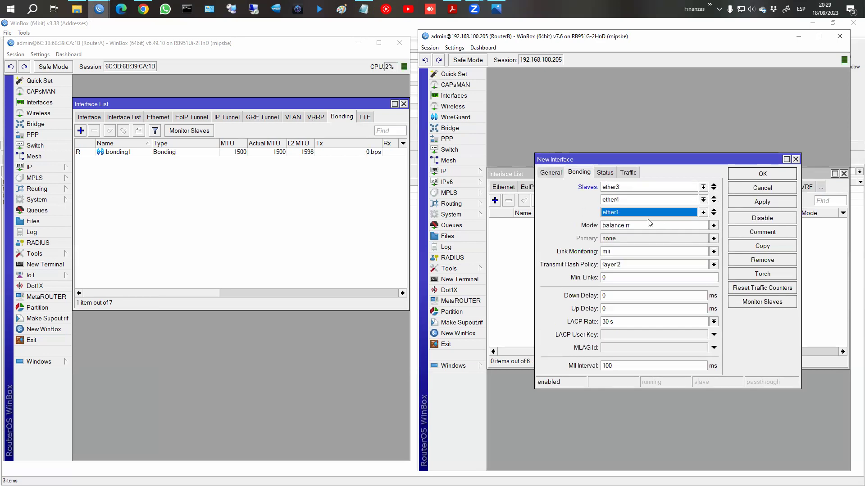
{"action": "left_click", "coordinate": [649, 212]}
{"action": "left_click", "coordinate": [629, 251]}
{"action": "left_click", "coordinate": [752, 202]}
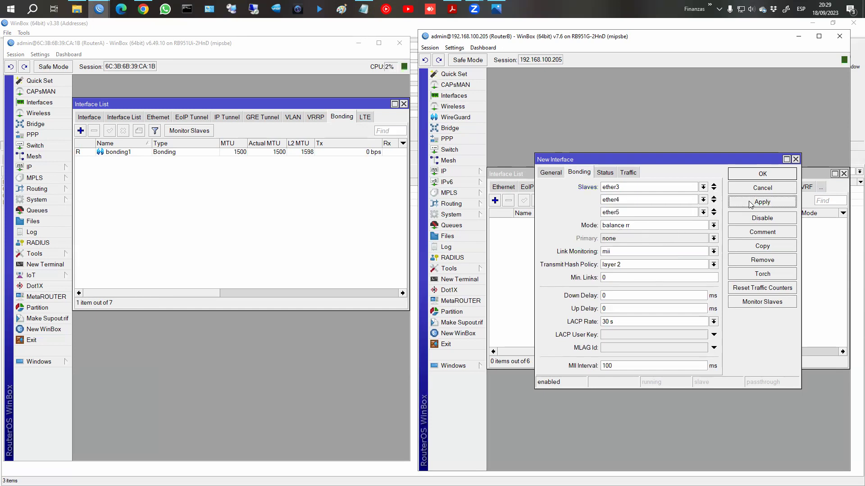
{"action": "left_click", "coordinate": [759, 175]}
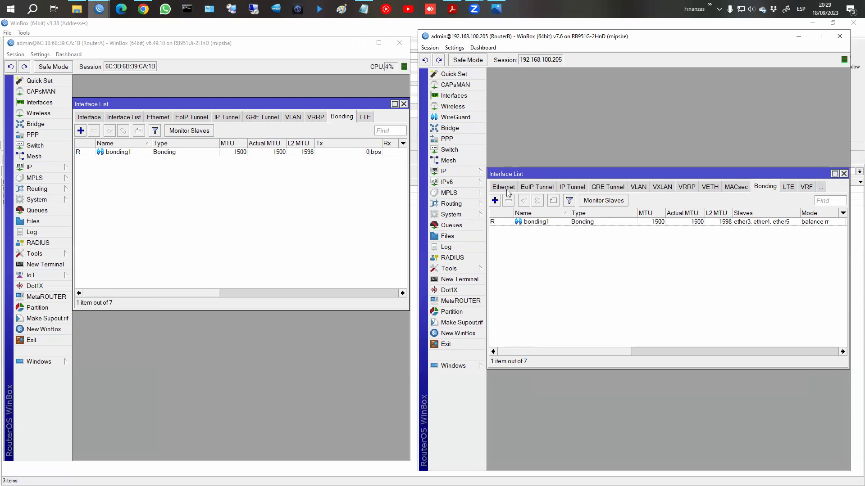
- Show all interfaces on both routers and select bonding1 in RouterB's list
{"action": "left_click", "coordinate": [94, 119]}
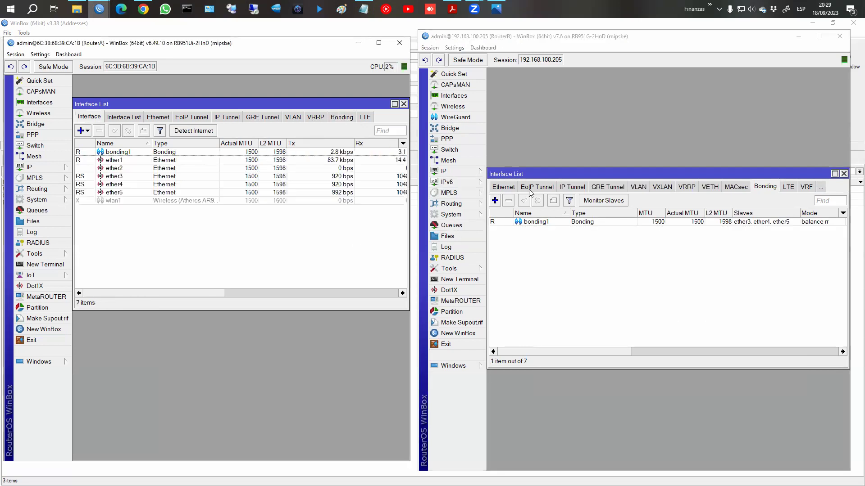
{"action": "left_click", "coordinate": [821, 187]}
{"action": "left_click", "coordinate": [812, 199]}
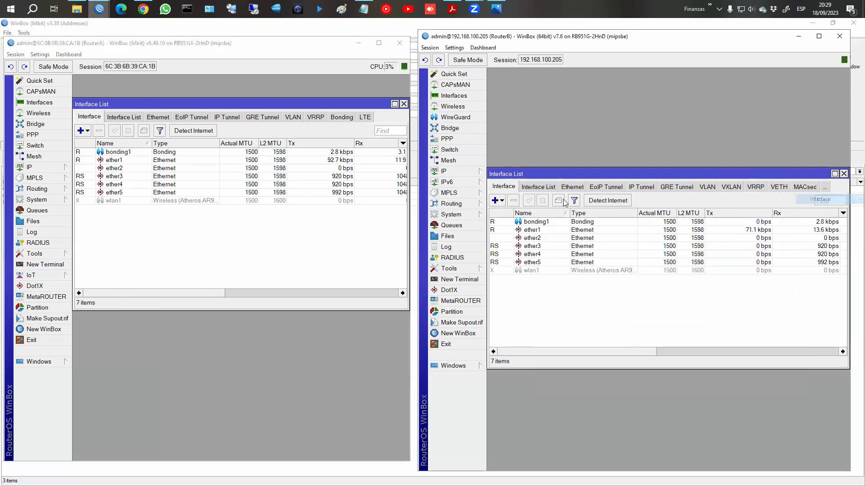
{"action": "left_click", "coordinate": [523, 222]}
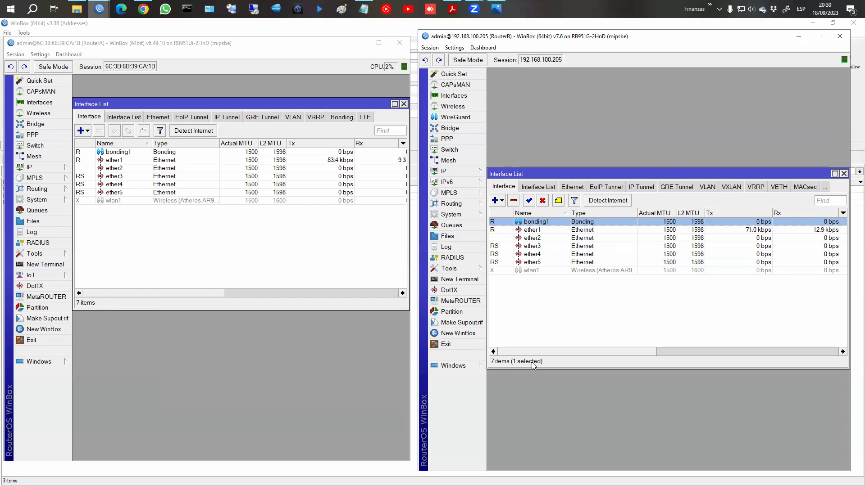
{"action": "left_click", "coordinate": [489, 6]}
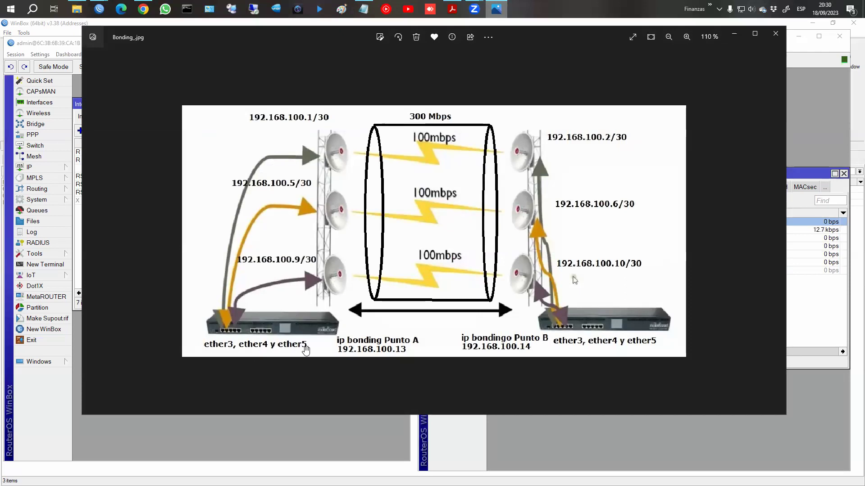
{"action": "left_click", "coordinate": [733, 34]}
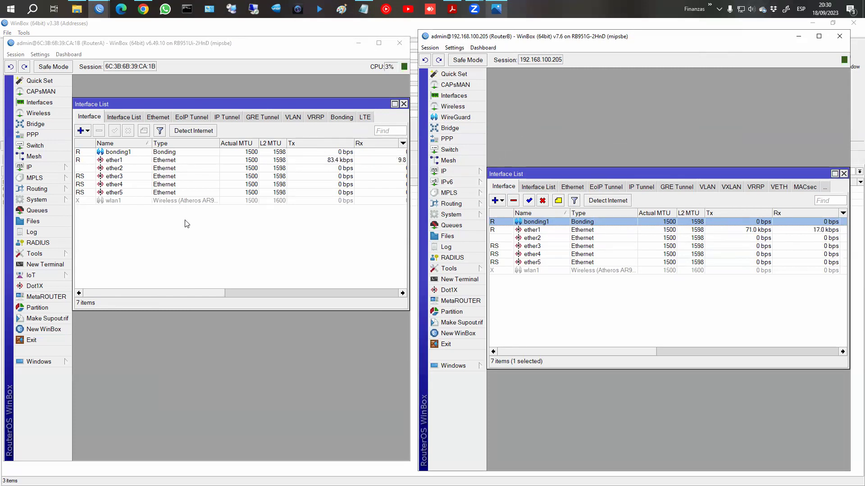
{"action": "left_click", "coordinate": [41, 170]}
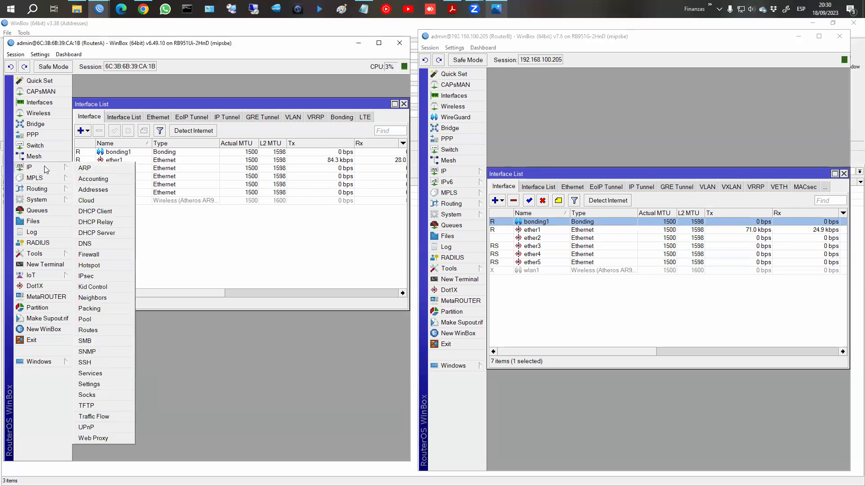
- Remove the old 192.168.50.1/24 address from RouterA
{"action": "left_click", "coordinate": [97, 189]}
{"action": "left_click", "coordinate": [137, 173]}
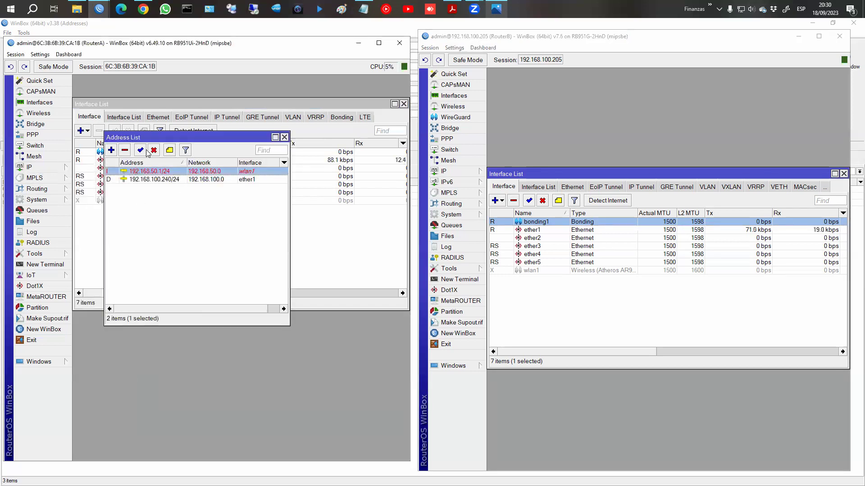
{"action": "left_click", "coordinate": [125, 150]}
- Add 192.168.1.1/24 on ether2 with the comment 'LAN'
{"action": "left_click", "coordinate": [111, 150]}
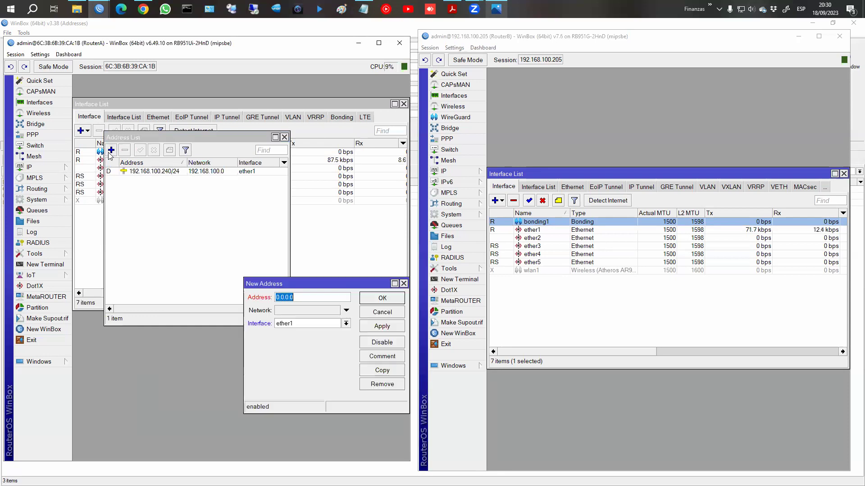
{"action": "type", "text": "192.168."}
{"action": "type", "text": "1.1/24"}
{"action": "left_click", "coordinate": [314, 325]}
{"action": "left_click", "coordinate": [292, 348]}
{"action": "left_click", "coordinate": [382, 356]}
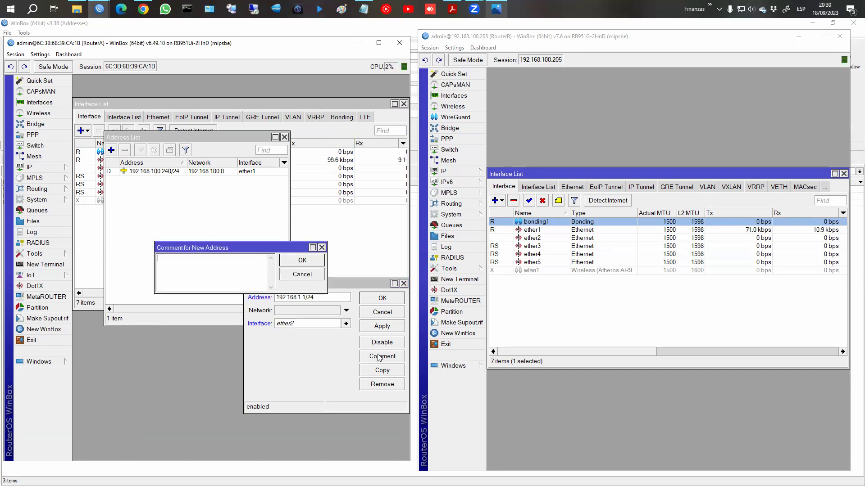
{"action": "type", "text": "LAN"}
{"action": "left_click", "coordinate": [303, 260]}
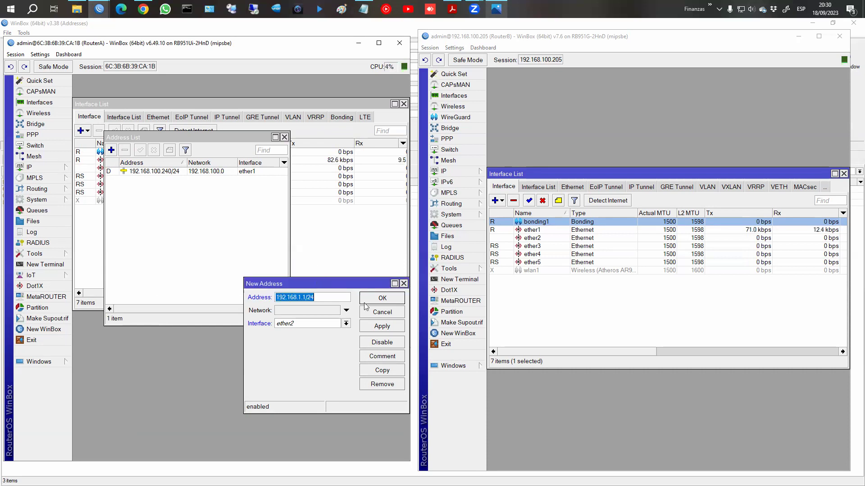
{"action": "left_click", "coordinate": [395, 298]}
- Add 172.16.1.1/30 on bonding1 with the comment 'Bonding a RouterB'
{"action": "left_click", "coordinate": [111, 150]}
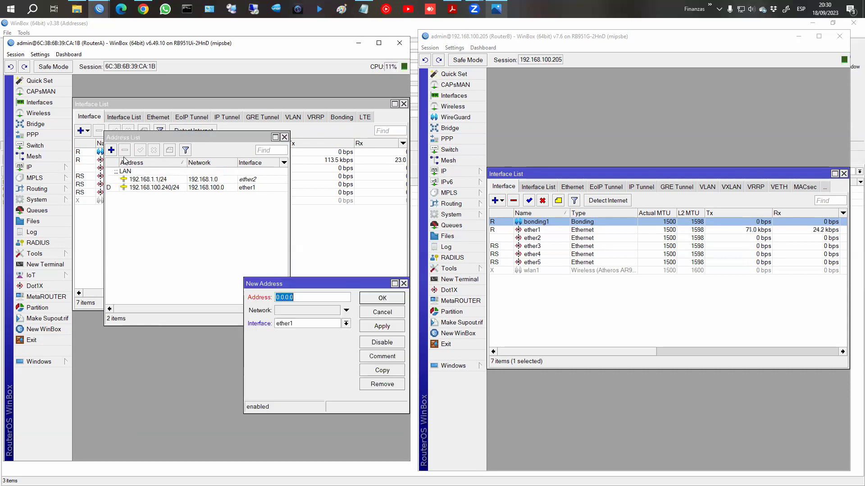
{"action": "type", "text": "172.16"}
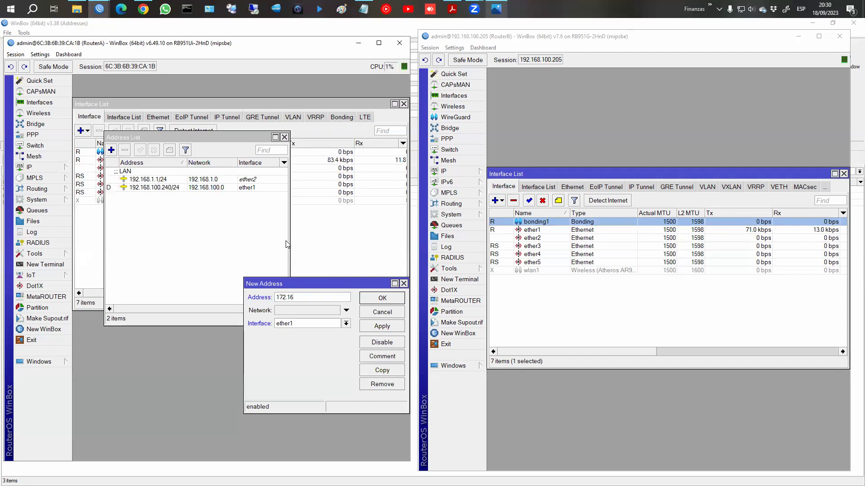
{"action": "type", "text": ".1.1/30"}
{"action": "left_click", "coordinate": [301, 323]}
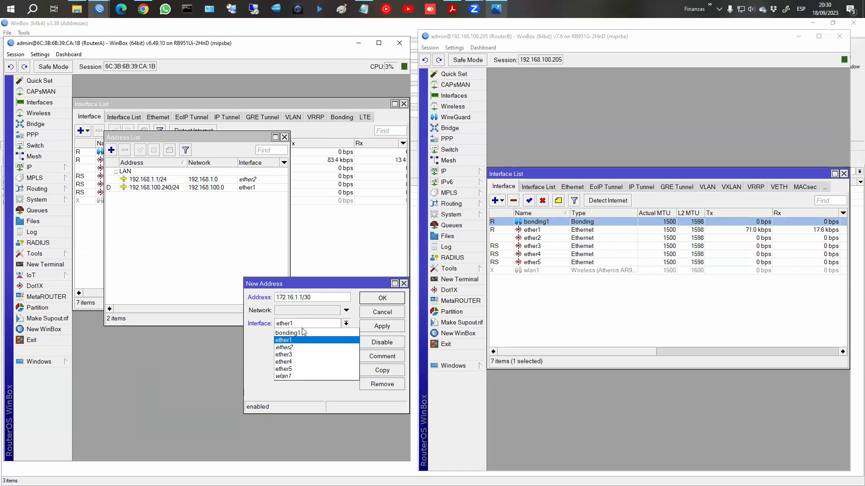
{"action": "left_click", "coordinate": [316, 334]}
{"action": "left_click", "coordinate": [377, 357]}
{"action": "type", "text": "Bondi"}
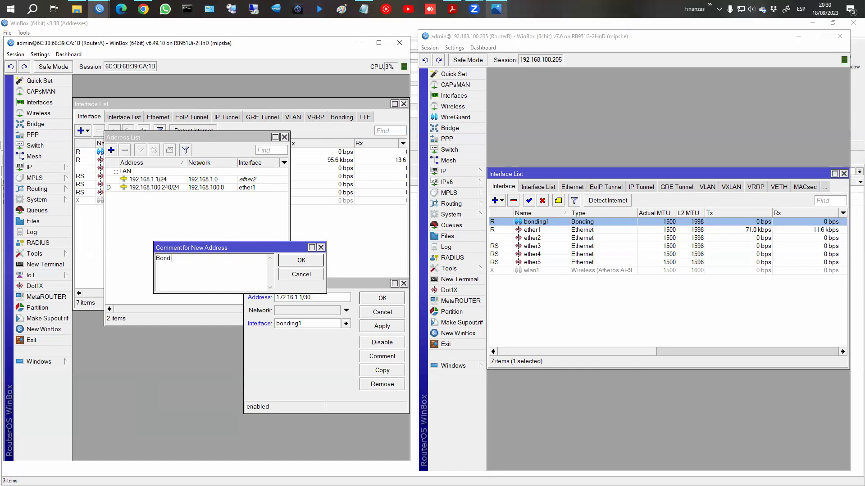
{"action": "type", "text": "ng a RouterB"}
{"action": "key", "text": "Return"}
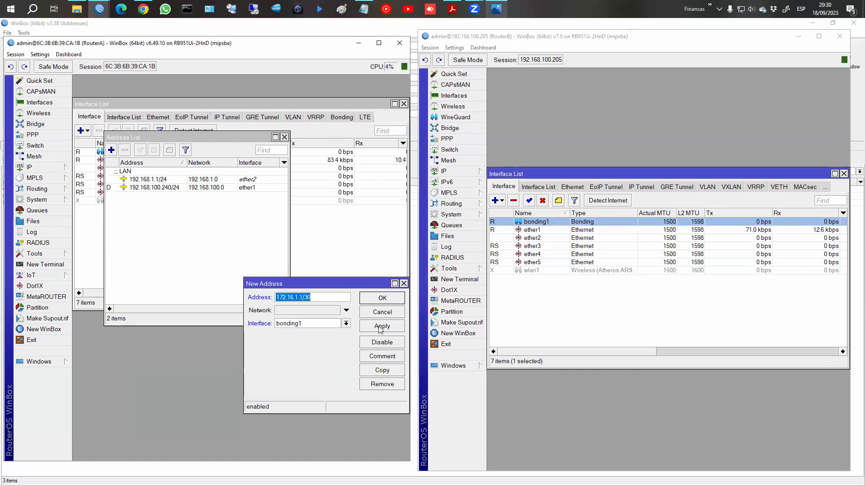
{"action": "left_click", "coordinate": [393, 298]}
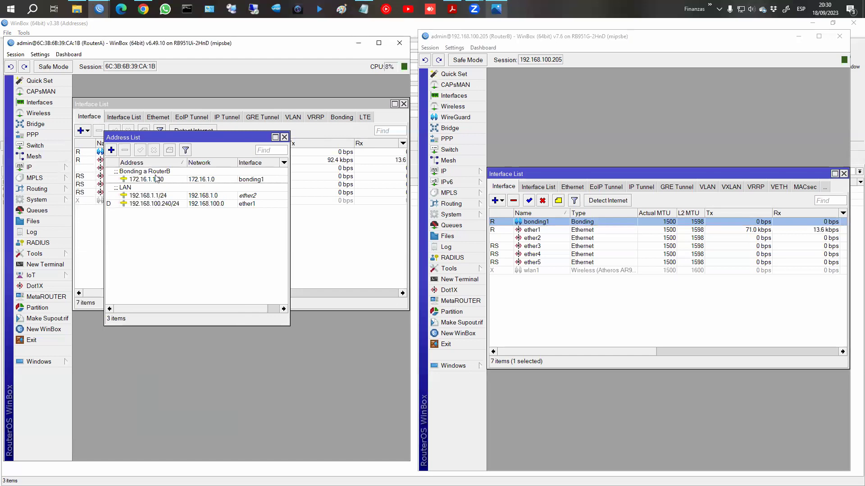
{"action": "left_click", "coordinate": [139, 194]}
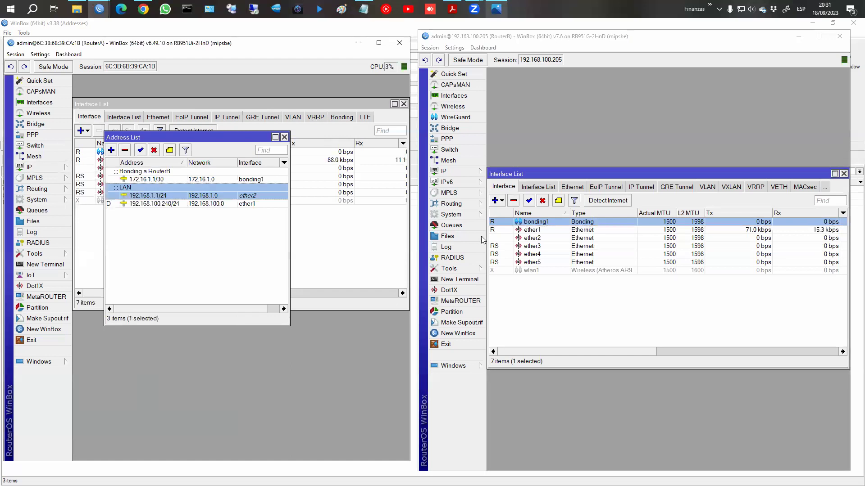
{"action": "left_click", "coordinate": [444, 171]}
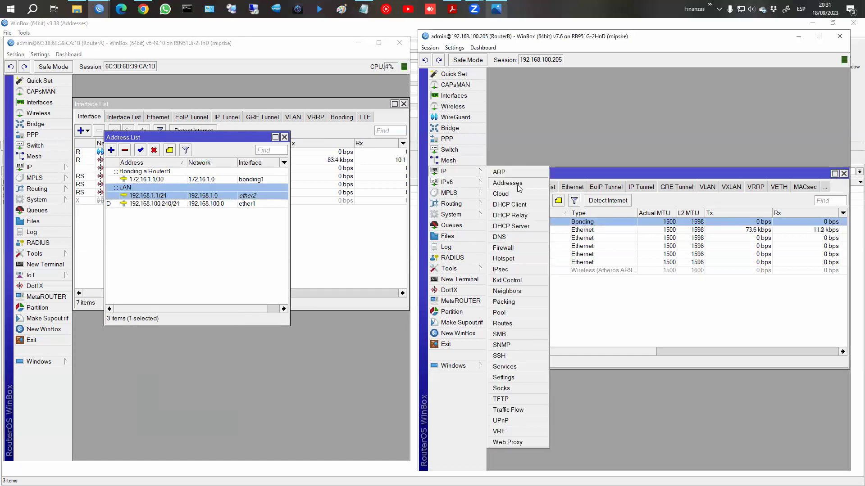
- Add 192.168.2.1/24 on RouterB with the comment 'LAN'
{"action": "left_click", "coordinate": [500, 195]}
{"action": "left_click", "coordinate": [583, 194]}
{"action": "type", "text": "1"}
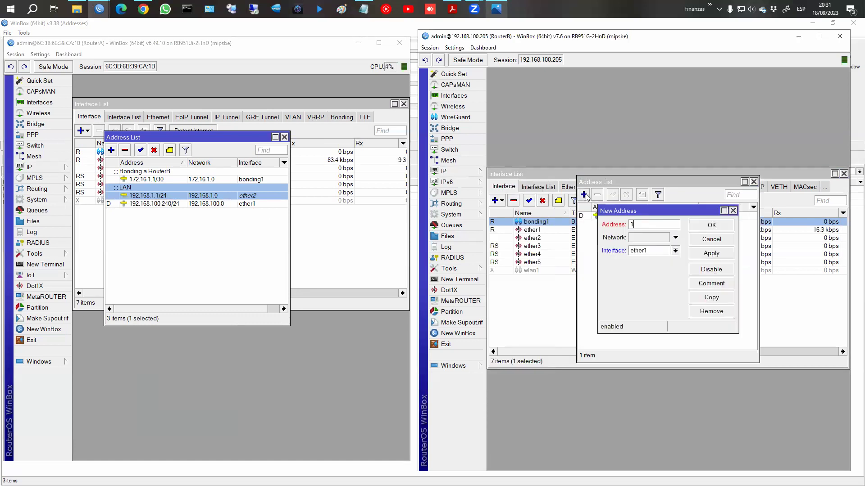
{"action": "type", "text": "92.168.2.1/24"}
{"action": "left_click", "coordinate": [659, 251]}
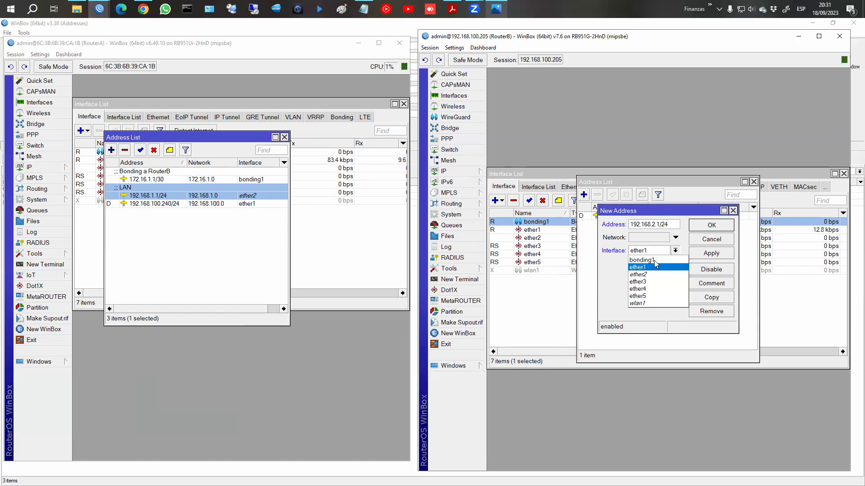
{"action": "left_click", "coordinate": [653, 261]}
{"action": "left_click", "coordinate": [704, 284]}
{"action": "type", "text": "L"}
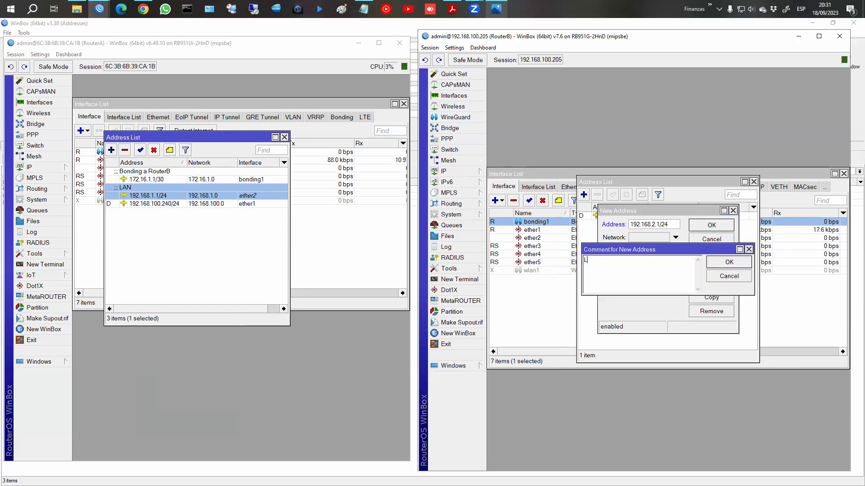
{"action": "type", "text": "AN"}
{"action": "key", "text": "Return"}
{"action": "left_click", "coordinate": [712, 226]}
- Add 172.16.1.2/30 on RouterB's bonding1 with a bonding-link comment
{"action": "left_click", "coordinate": [584, 196]}
{"action": "type", "text": "172.16.1.2/"}
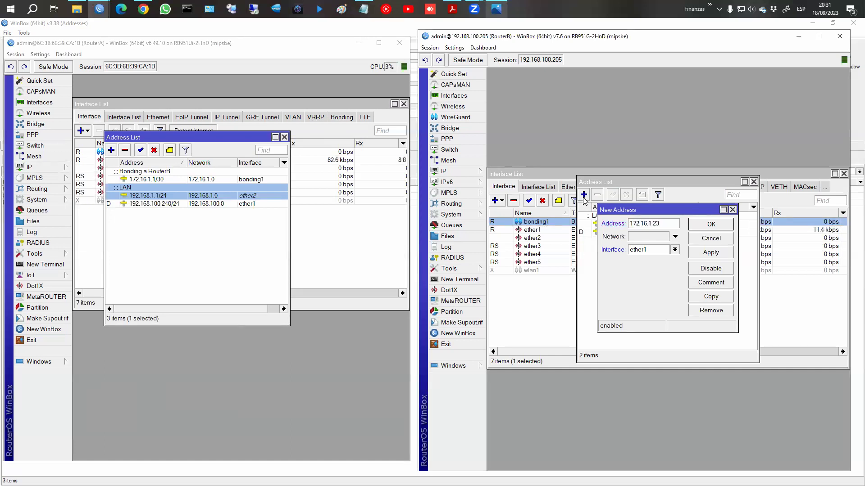
{"action": "type", "text": "30"}
{"action": "left_click", "coordinate": [661, 249]}
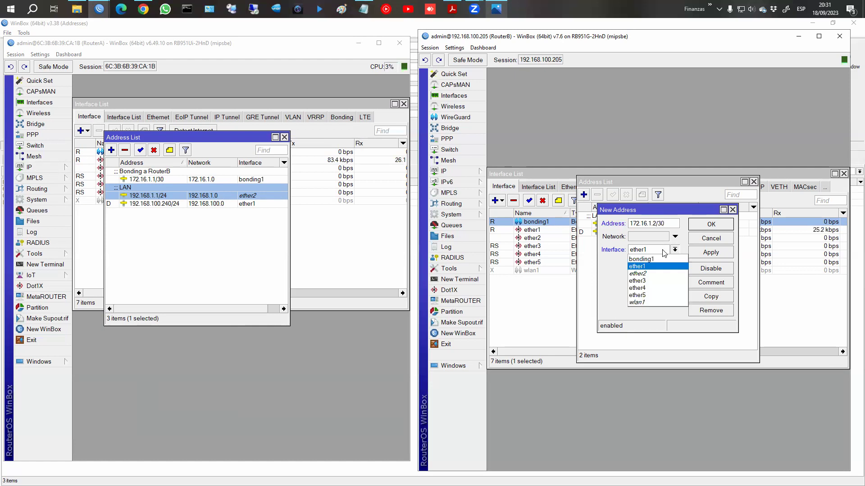
{"action": "left_click", "coordinate": [665, 263]}
{"action": "left_click", "coordinate": [711, 282]}
{"action": "type", "text": "Bibdu"}
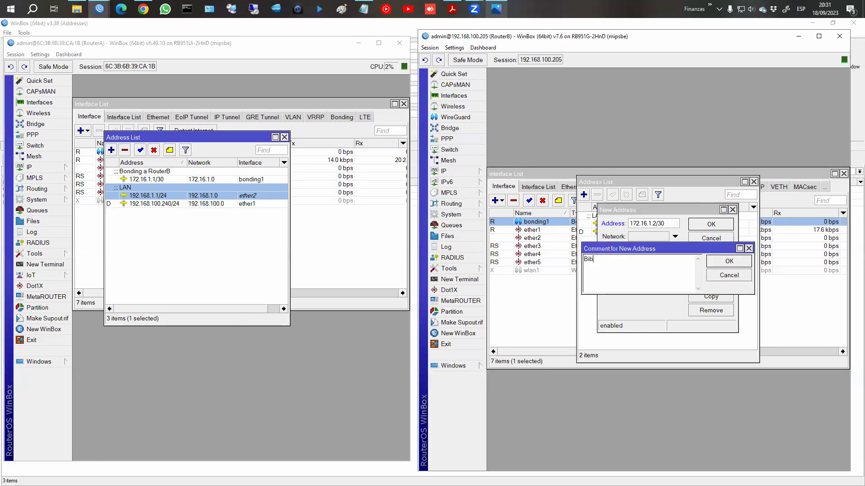
{"action": "key", "text": "BackSpace"}
{"action": "type", "text": "onding a RouterA"}
{"action": "left_click", "coordinate": [731, 261]}
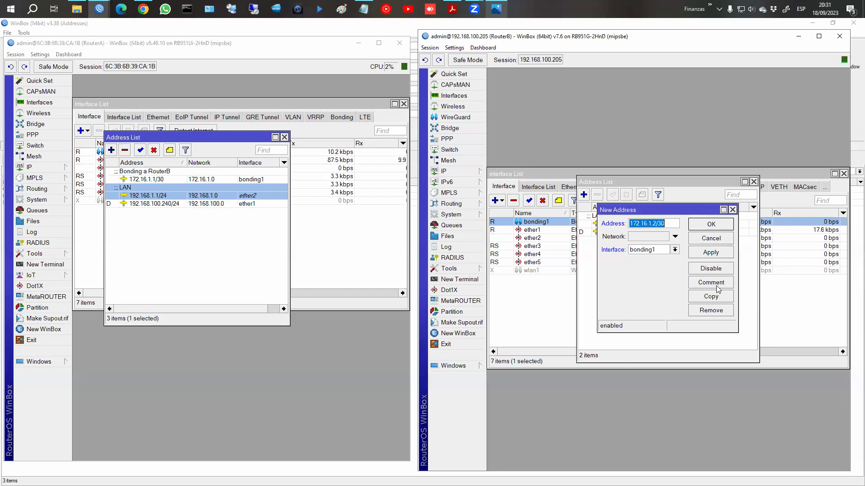
{"action": "left_click", "coordinate": [710, 227]}
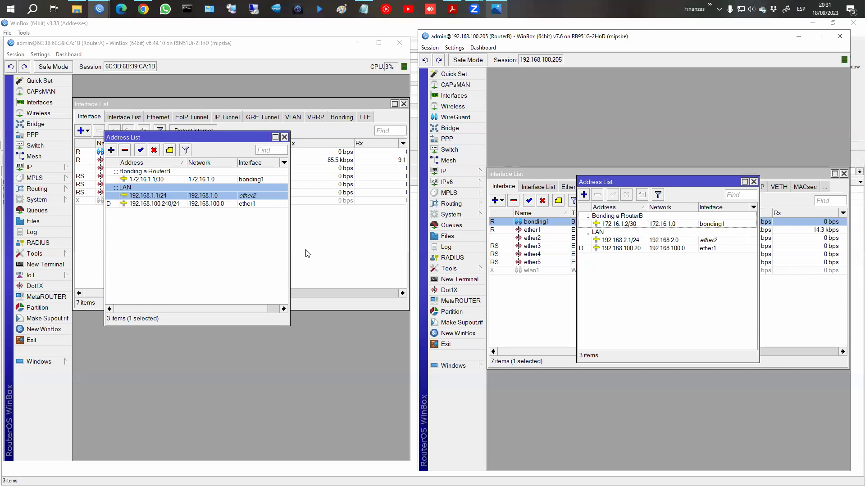
{"action": "left_click", "coordinate": [503, 224]}
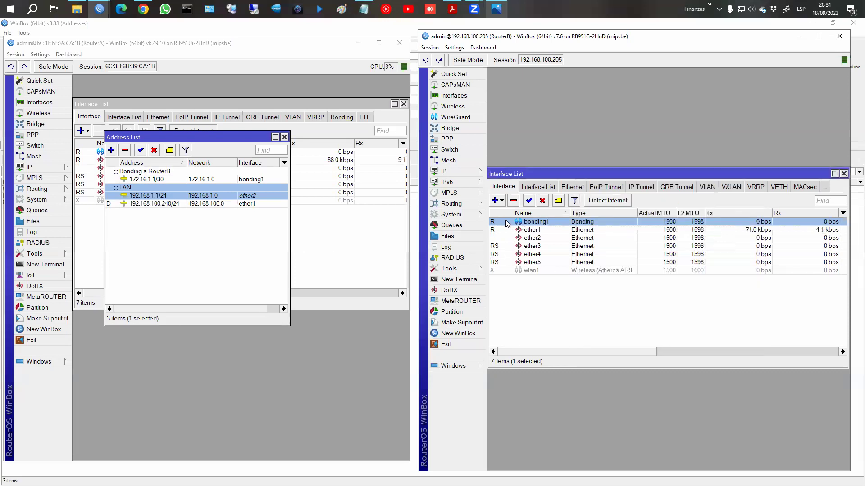
{"action": "left_click", "coordinate": [68, 265]}
- In RouterA's terminal, skip the password prompt and type 'ping 172.16.1.2'
{"action": "left_click_drag", "start_coordinate": [208, 79], "coordinate": [209, 139]}
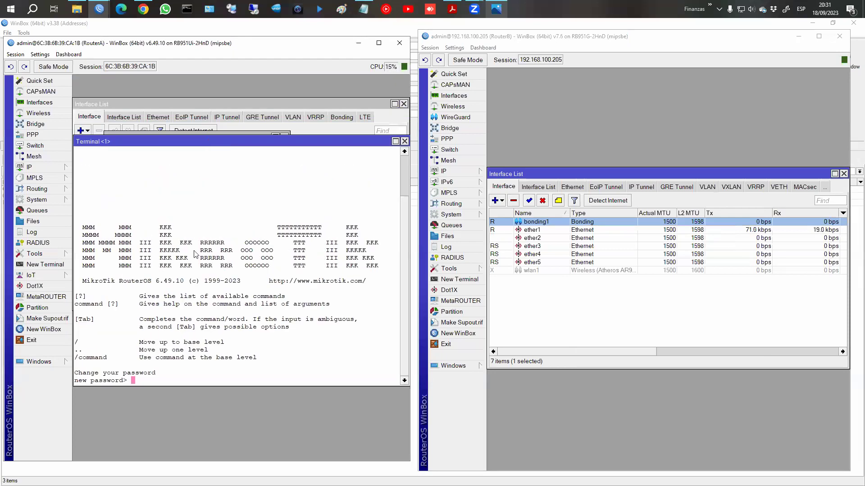
{"action": "key", "text": "Return"}
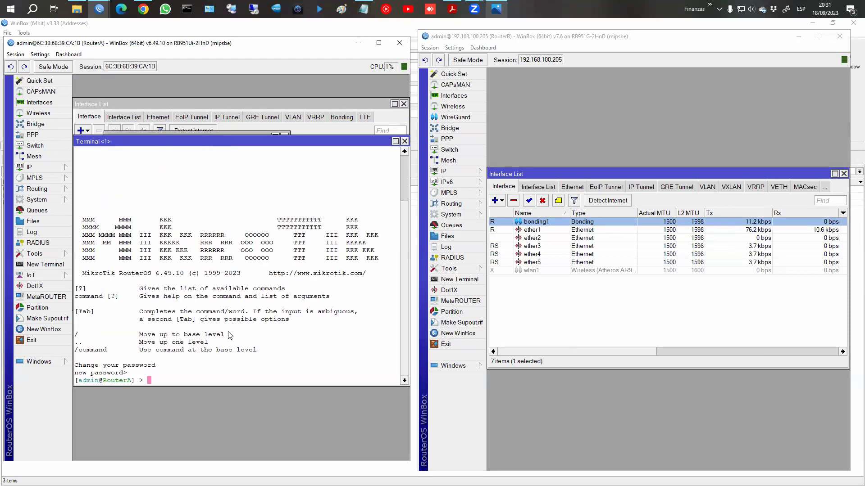
{"action": "type", "text": "ping 172.16.1.2"}
- Open a terminal on RouterB and type 'ping 172.16.1.1'
{"action": "left_click", "coordinate": [459, 280]}
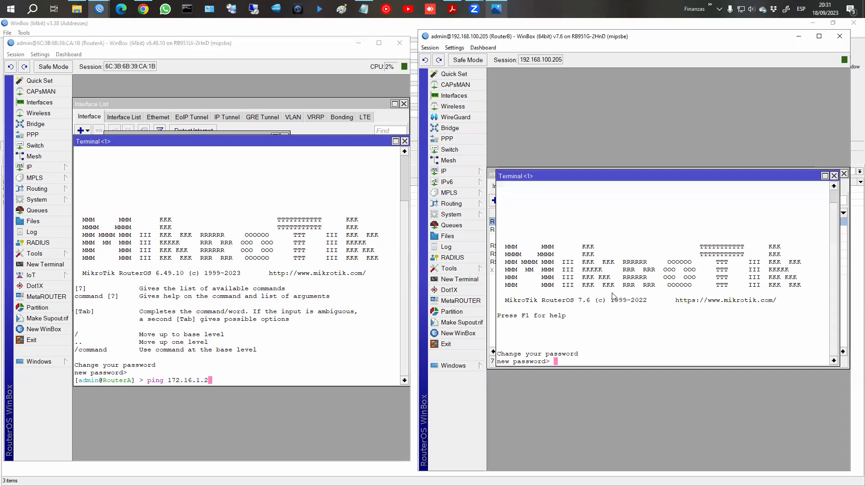
{"action": "key", "text": "ctrl+c"}
{"action": "type", "text": "ping "}
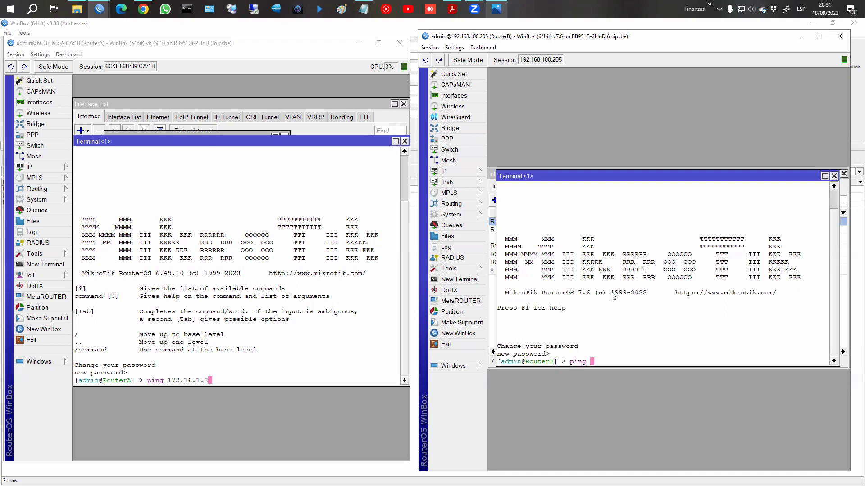
{"action": "type", "text": "172.16.1.1"}
- Check RouterA's route list for 172.16.1.0/30 on bonding1, then return to RouterA's terminal
{"action": "left_click", "coordinate": [34, 167]}
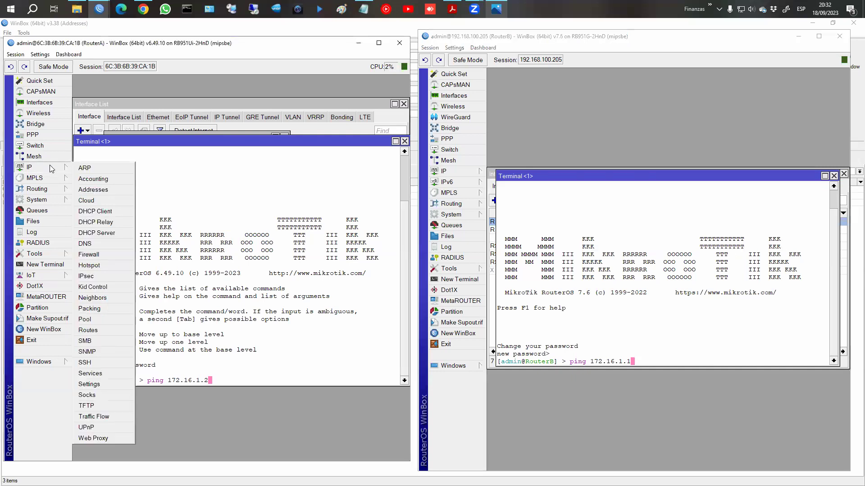
{"action": "left_click", "coordinate": [109, 329]}
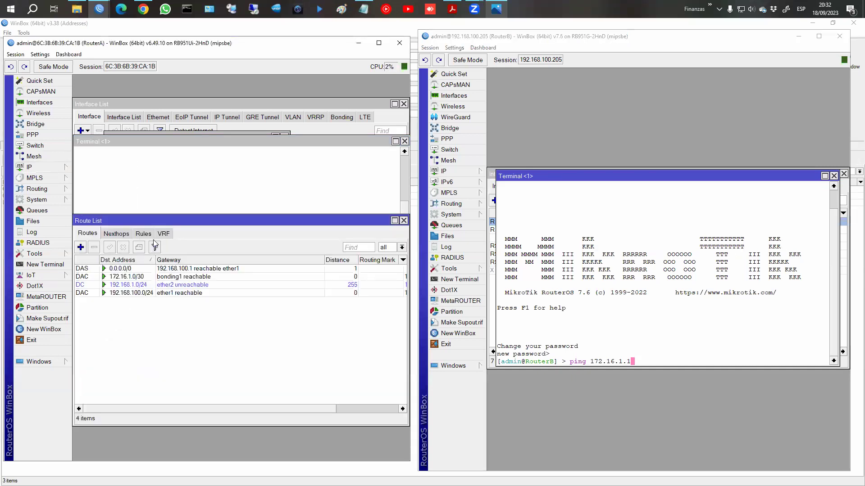
{"action": "left_click_drag", "start_coordinate": [161, 225], "coordinate": [171, 107]}
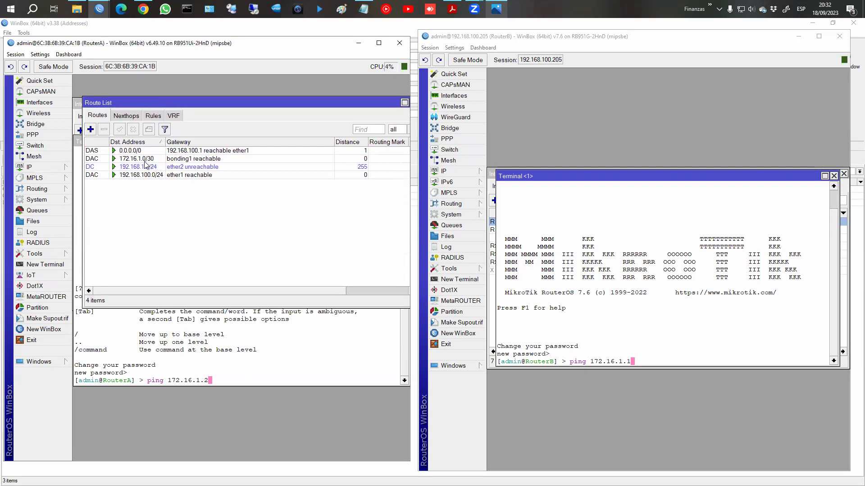
{"action": "left_click", "coordinate": [120, 160]}
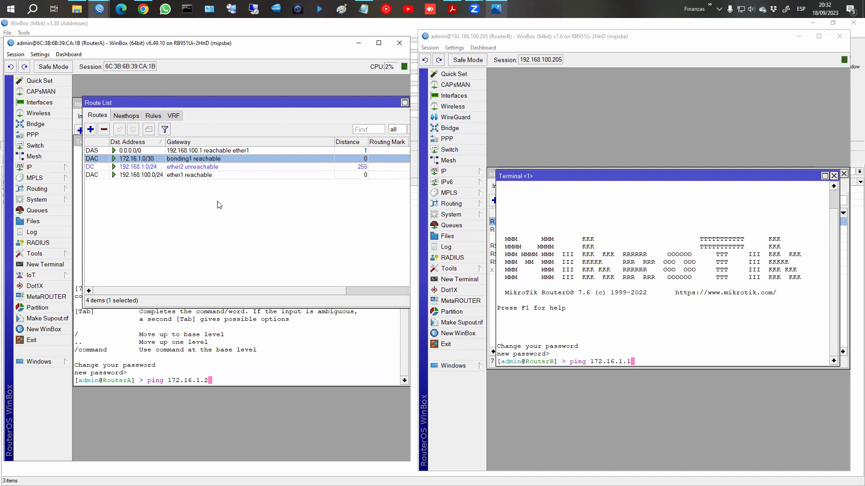
{"action": "left_click", "coordinate": [243, 365]}
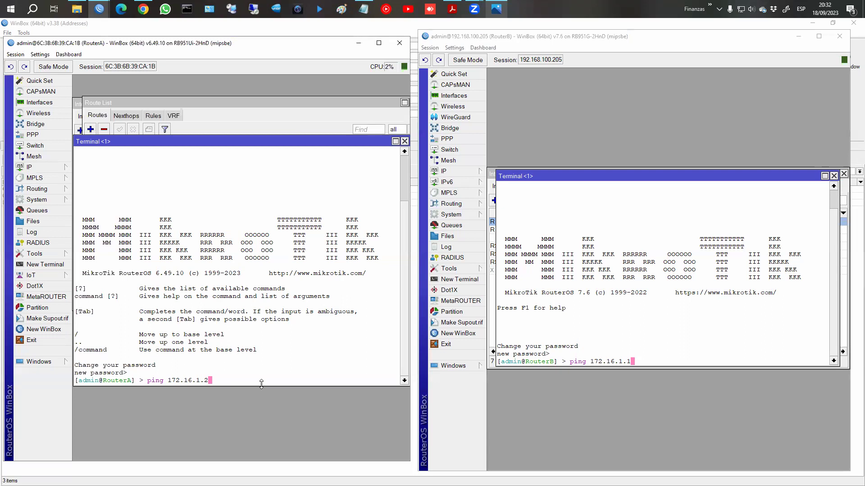
{"action": "left_click_drag", "start_coordinate": [261, 383], "coordinate": [266, 375]}
- Run the cross-link pings on both routers and stop them, confirming 0% packet loss
{"action": "key", "text": "Return"}
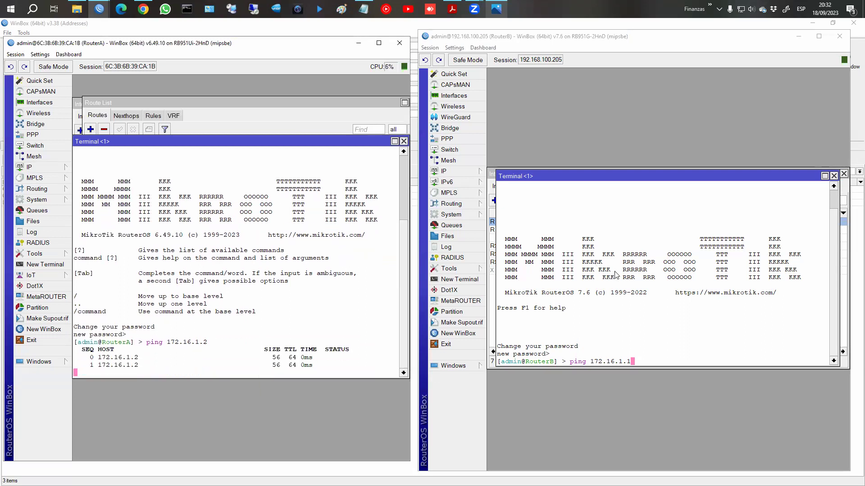
{"action": "left_click", "coordinate": [616, 275]}
{"action": "key", "text": "Return"}
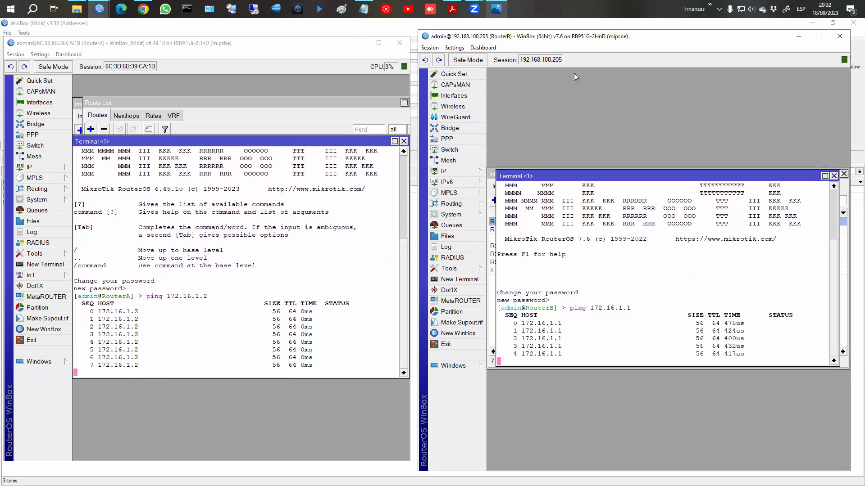
{"action": "key", "text": "Print"}
{"action": "left_click_drag", "start_coordinate": [551, 30], "coordinate": [566, 43]}
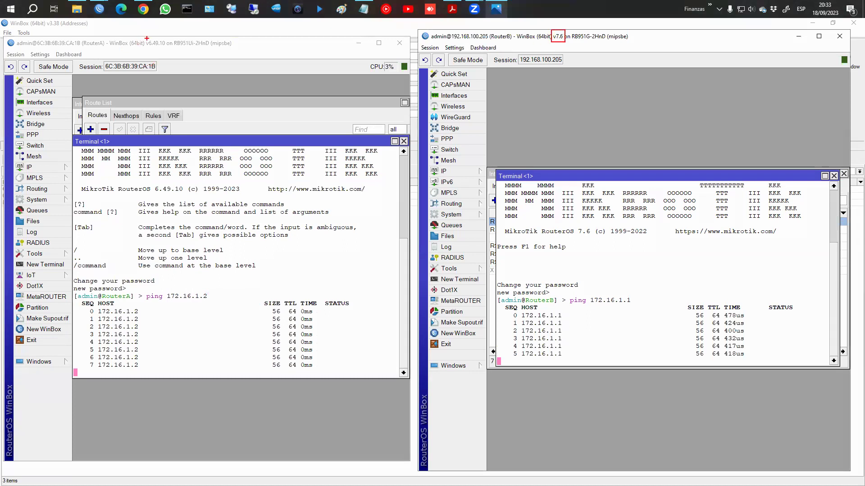
{"action": "left_click_drag", "start_coordinate": [147, 38], "coordinate": [172, 46]}
{"action": "key", "text": "Escape"}
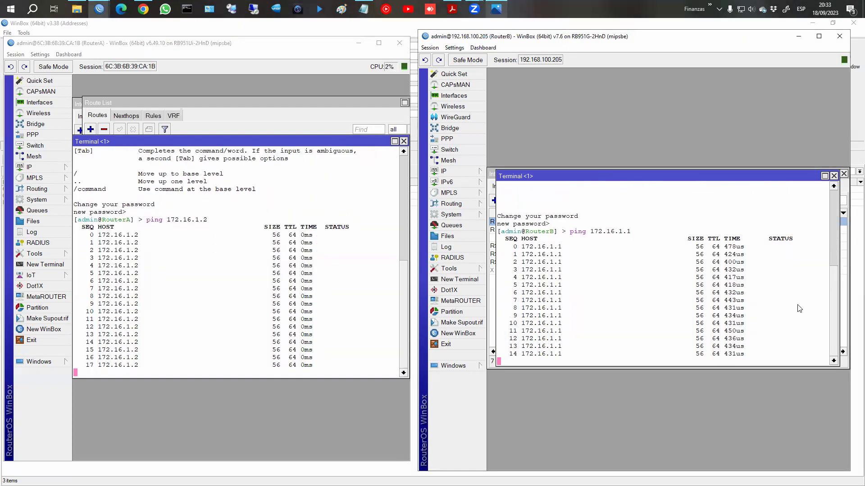
{"action": "key", "text": "ctrl+c"}
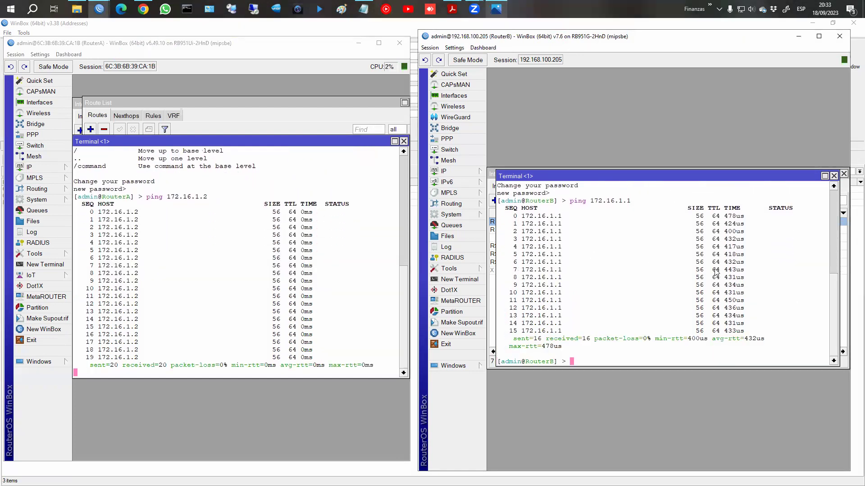
{"action": "left_click", "coordinate": [332, 289]}
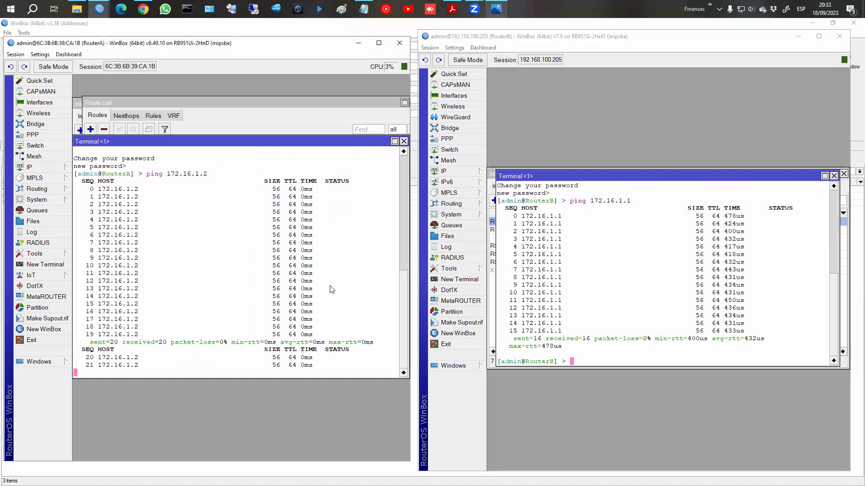
{"action": "key", "text": "ctrl+c"}
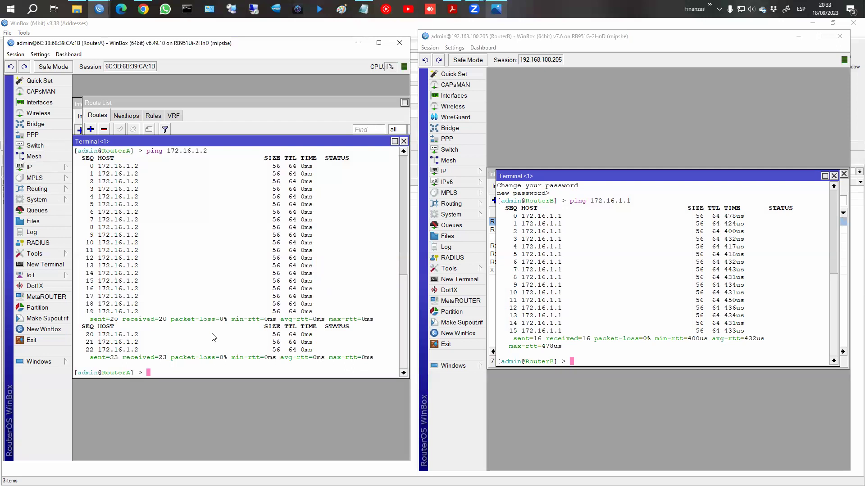
- Prepare 'ping 192.168.2.1' on RouterA and a ping to 192.168.1.1 on RouterB
{"action": "type", "text": "ping 192.168.1"}
{"action": "key", "text": "BackSpace"}
{"action": "type", "text": "2.1"}
{"action": "left_click", "coordinate": [567, 332]}
{"action": "type", "text": "pn"}
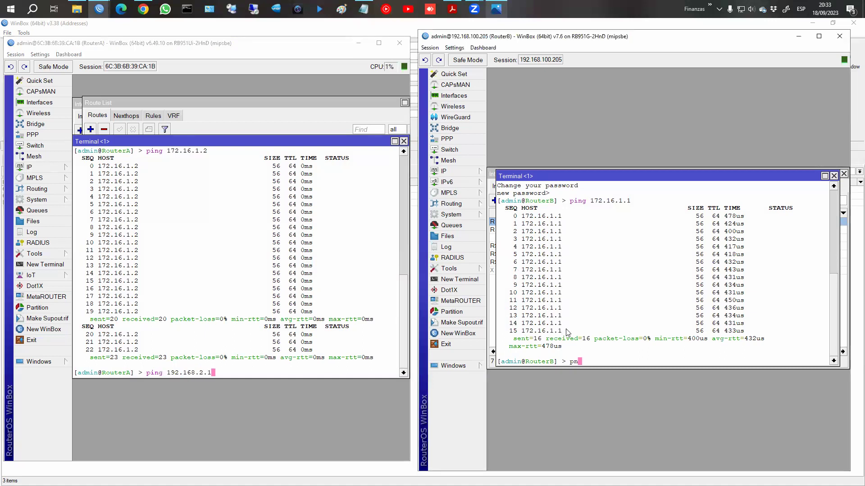
{"action": "key", "text": "BackSpace"}
{"action": "type", "text": "ing 192.168.1.1"}
- Bring RouterA's route list forward, widen it and select the 192.168.1.0/24 route
{"action": "left_click", "coordinate": [233, 119]}
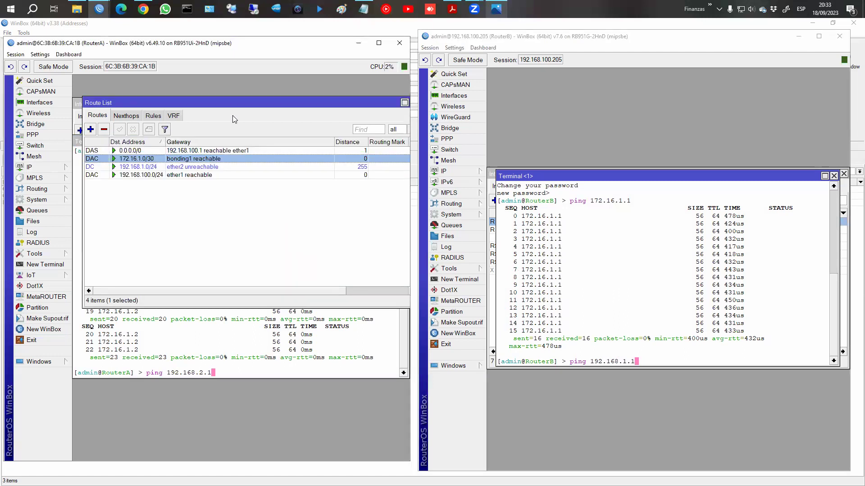
{"action": "left_click_drag", "start_coordinate": [228, 105], "coordinate": [222, 92]}
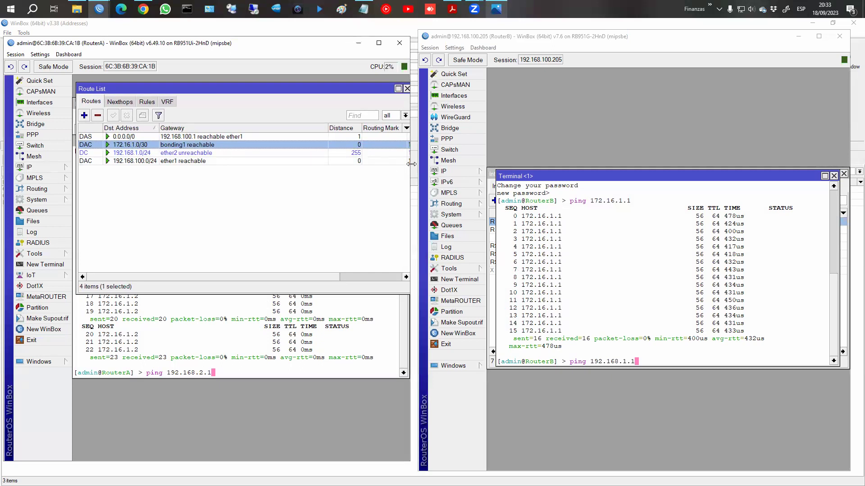
{"action": "left_click_drag", "start_coordinate": [411, 164], "coordinate": [419, 164]}
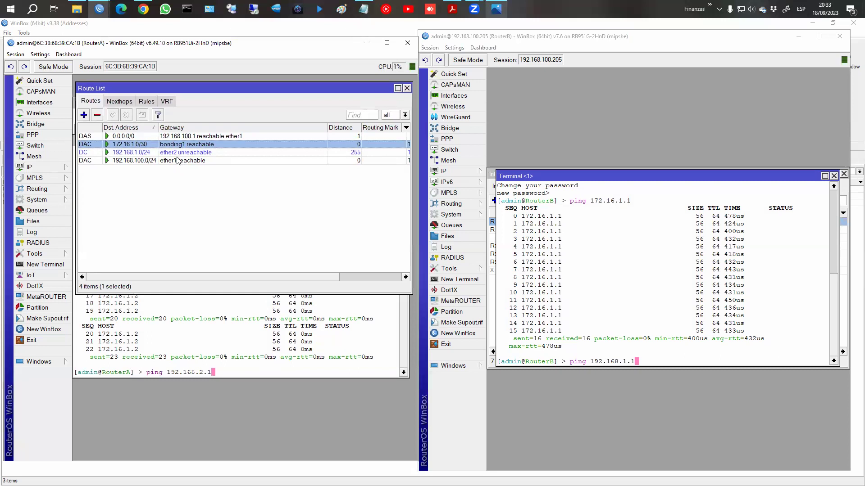
{"action": "left_click", "coordinate": [144, 152]}
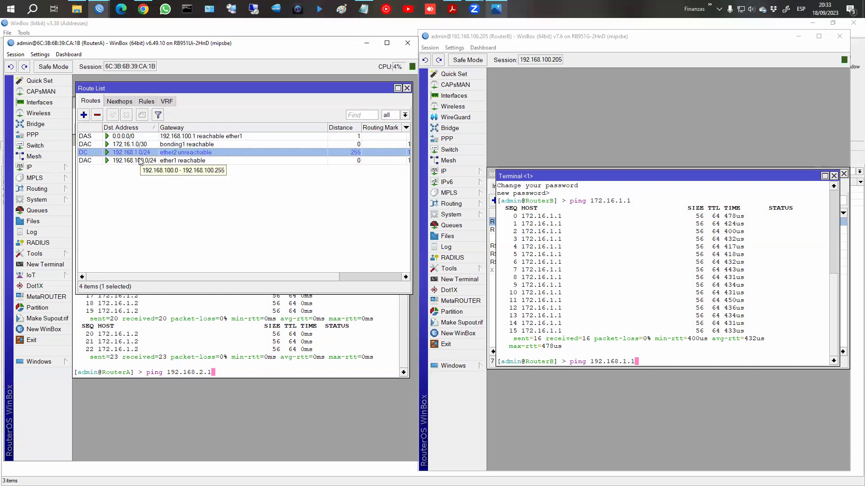
- Review RouterA's IP address list, then open a blank New Route form
{"action": "left_click", "coordinate": [53, 168]}
{"action": "left_click", "coordinate": [102, 191]}
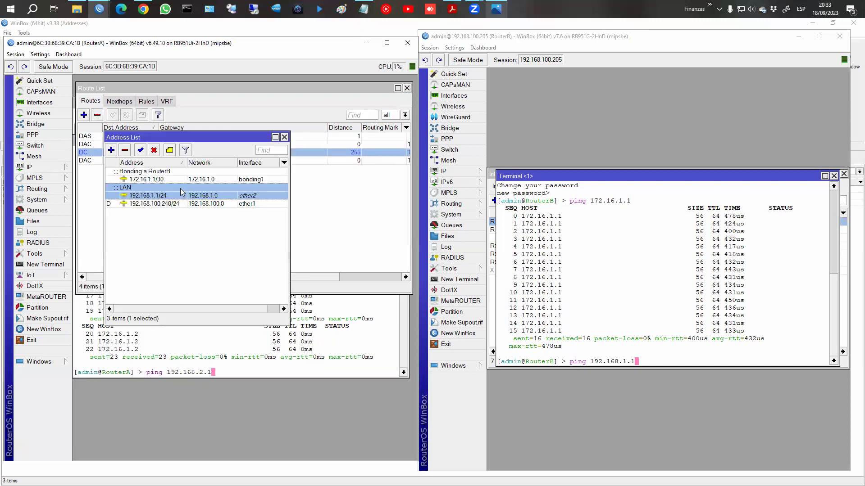
{"action": "left_click", "coordinate": [284, 137]}
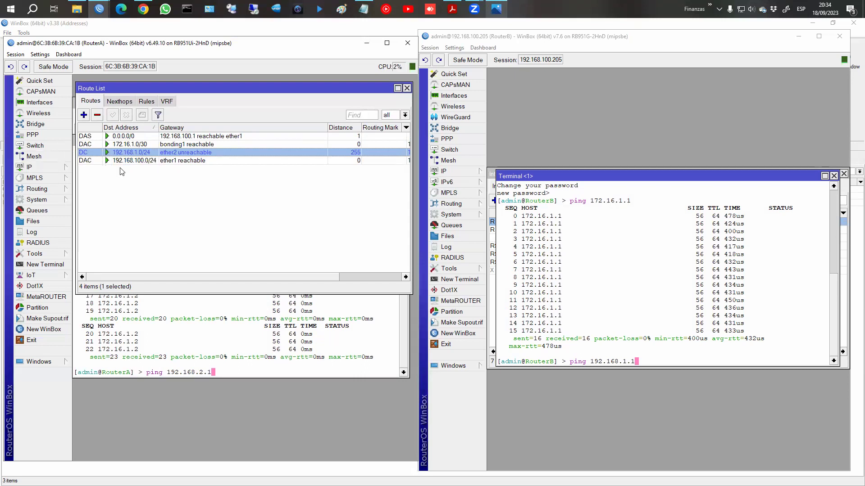
{"action": "left_click", "coordinate": [42, 169]}
{"action": "left_click", "coordinate": [229, 201]}
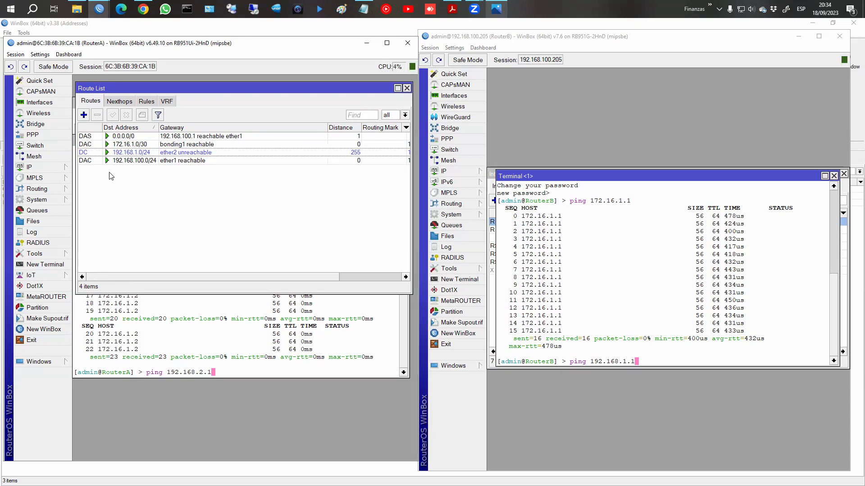
{"action": "left_click", "coordinate": [83, 115]}
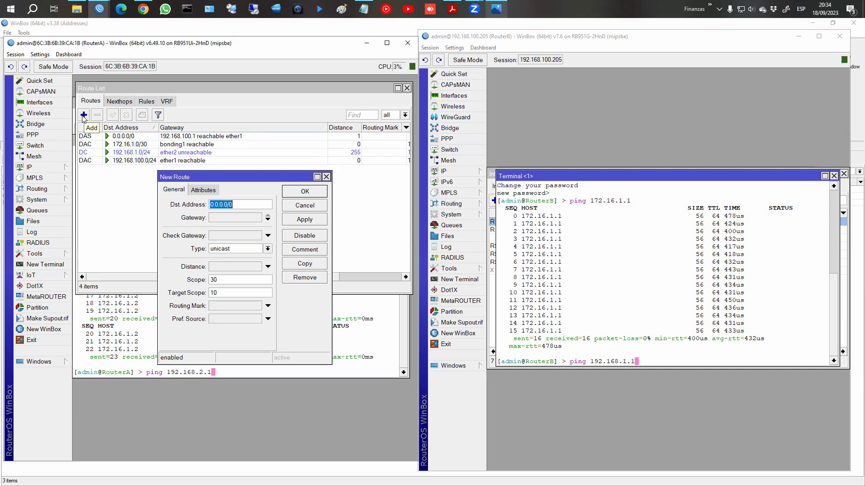
- Save a RouterA route to 192.168.2.0/24 via gateway 172.16.1.2, then clear RouterB's prompt
{"action": "key", "text": "BackSpace"}
{"action": "type", "text": "192"}
{"action": "key", "text": "BackSpace"}
{"action": "key", "text": "BackSpace"}
{"action": "key", "text": "BackSpace"}
{"action": "type", "text": "192.168.2"}
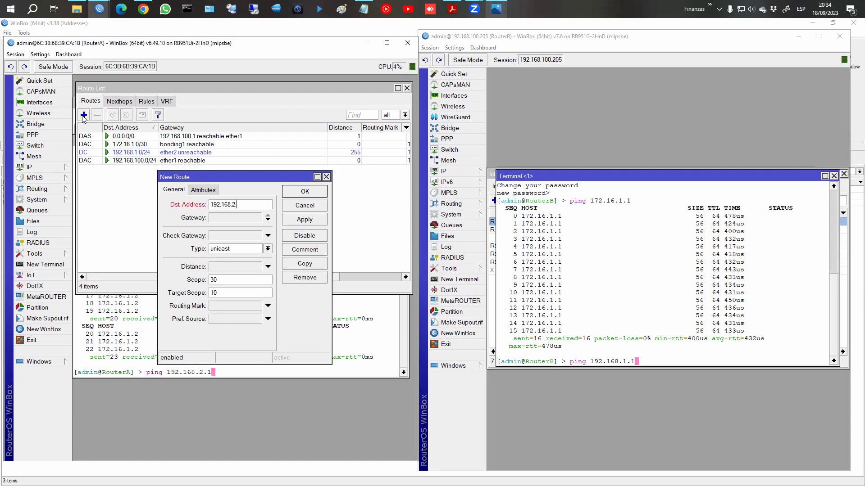
{"action": "type", "text": ".0/24"}
{"action": "left_click", "coordinate": [213, 219]}
{"action": "mouse_move", "coordinate": [239, 177]}
{"action": "left_mouse_down"}
{"action": "mouse_move", "coordinate": [244, 159]}
{"action": "mouse_move", "coordinate": [241, 179]}
{"action": "left_mouse_up"}
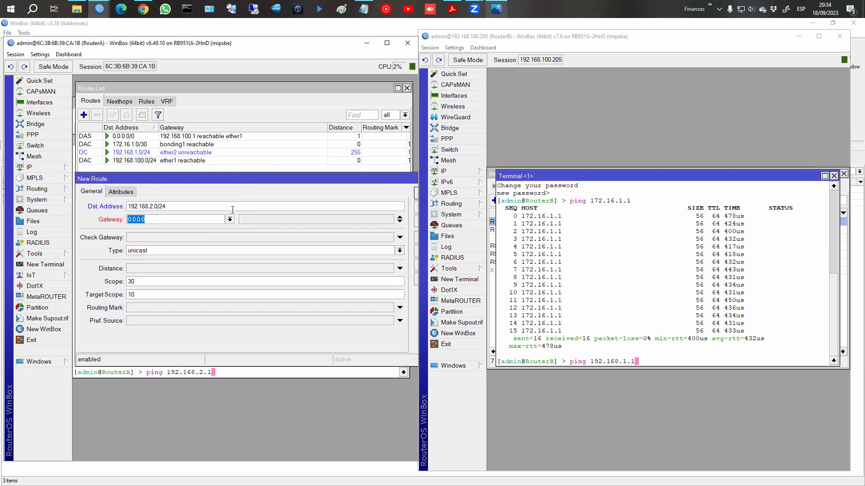
{"action": "mouse_move", "coordinate": [232, 209]}
{"action": "type", "text": "172.16.1.2"}
{"action": "key", "text": "Return"}
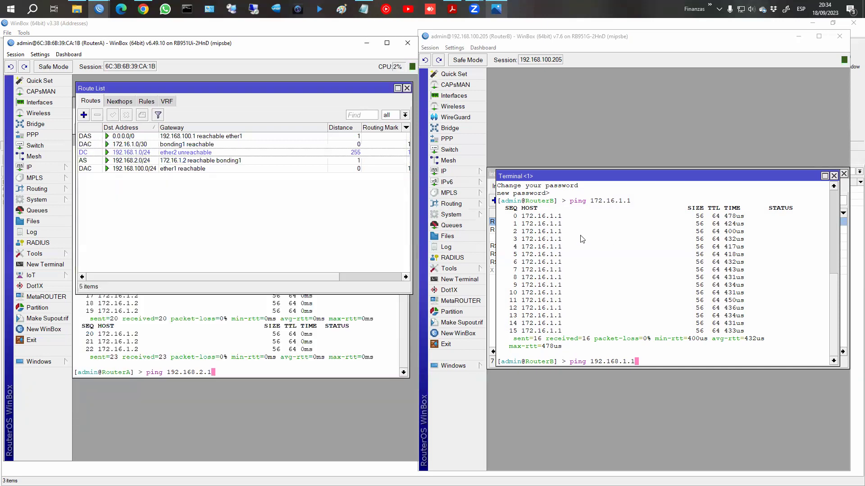
{"action": "left_click", "coordinate": [649, 360]}
{"action": "key", "text": "BackSpace"}
{"action": "key", "text": "BackSpace"}
{"action": "key", "text": "BackSpace"}
{"action": "key", "text": "BackSpace"}
{"action": "key", "text": "BackSpace"}
{"action": "key", "text": "BackSpace"}
{"action": "key", "text": "BackSpace"}
{"action": "key", "text": "BackSpace"}
{"action": "key", "text": "BackSpace"}
{"action": "key", "text": "BackSpace"}
{"action": "key", "text": "BackSpace"}
{"action": "key", "text": "BackSpace"}
{"action": "key", "text": "BackSpace"}
{"action": "key", "text": "BackSpace"}
{"action": "key", "text": "BackSpace"}
{"action": "key", "text": "BackSpace"}
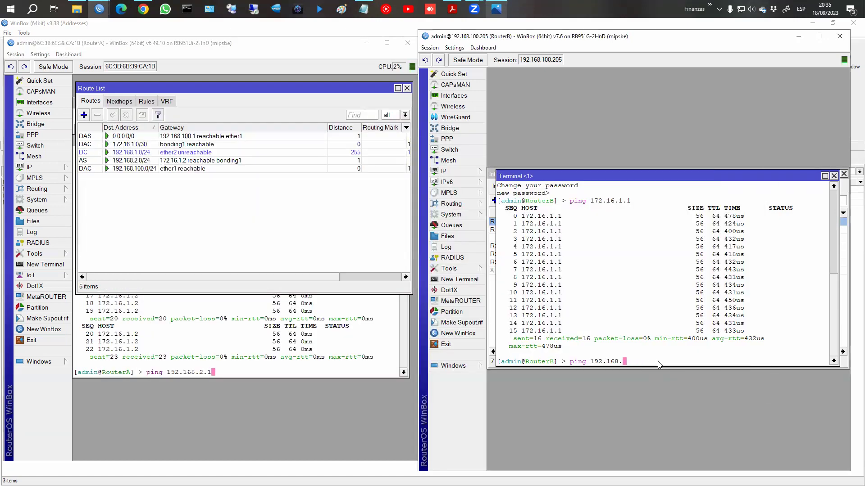
- Add a route on RouterB with 'ip route/add dst-address=192.168.1.0/24 gateway=172.16.1.1'
{"action": "type", "text": "ip route/ad"}
{"action": "type", "text": "d "}
{"action": "type", "text": "d"}
{"action": "type", "text": "st"}
{"action": "key", "text": "Tab"}
{"action": "type", "text": "192.168.1.0/24 gat"}
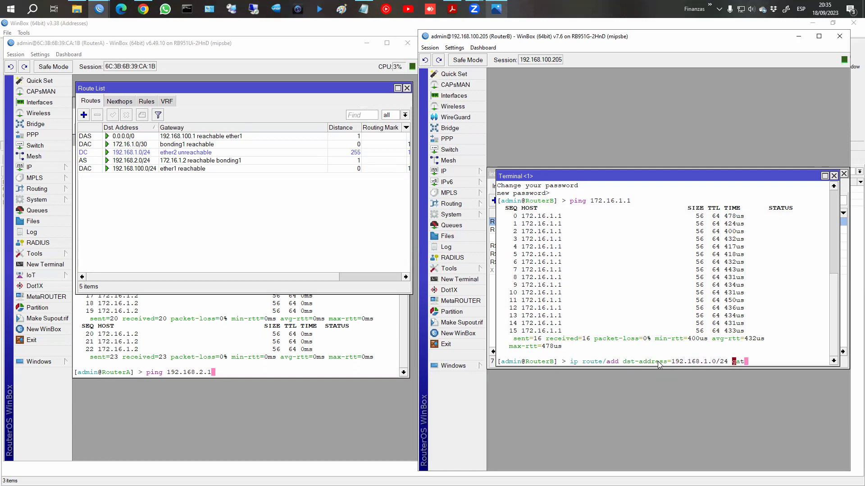
{"action": "key", "text": "Tab"}
{"action": "type", "text": "172.16.1."}
{"action": "type", "text": "1"}
{"action": "key", "text": "Return"}
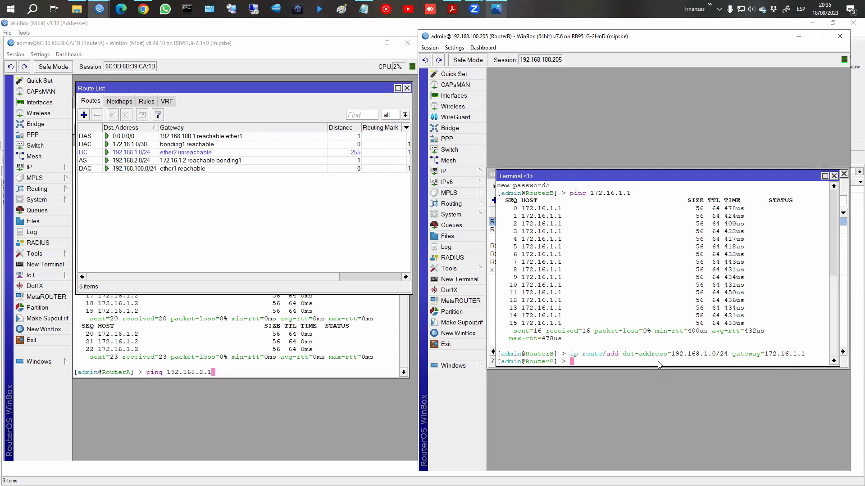
- Run 'ip route/print' and highlight the new 192.168.1.0/24 route in the output
{"action": "type", "text": "ip route/print"}
{"action": "key", "text": "Return"}
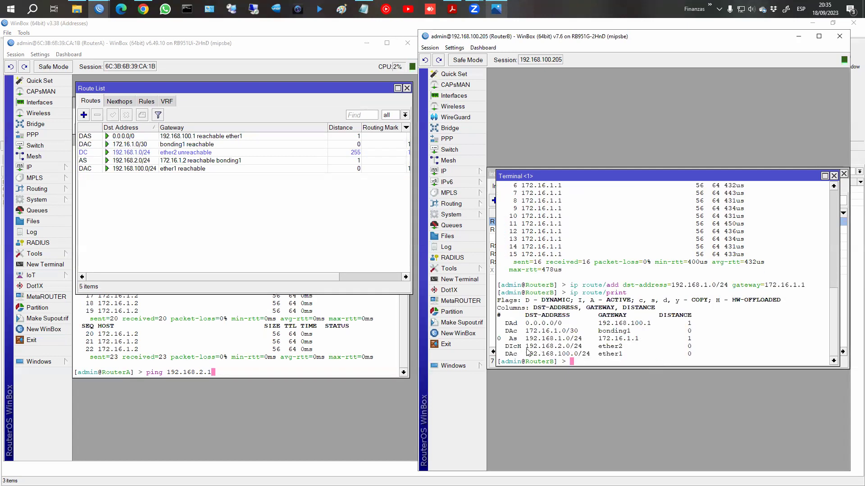
{"action": "left_click_drag", "start_coordinate": [502, 339], "coordinate": [703, 342]}
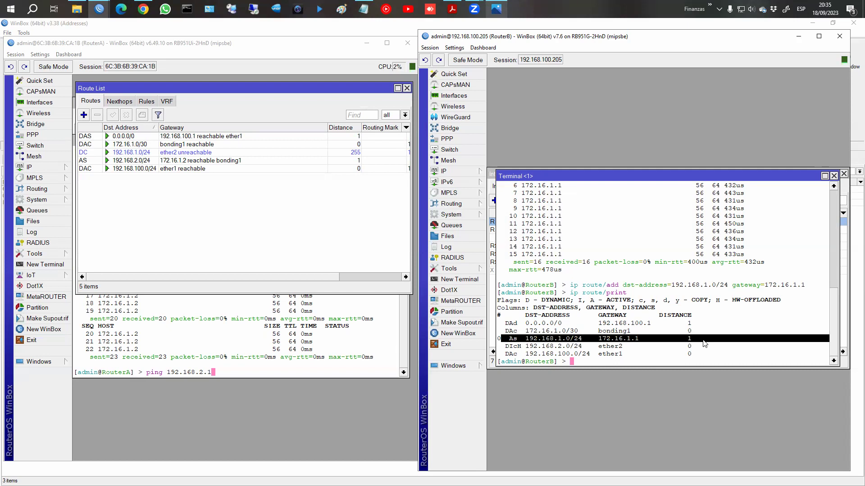
{"action": "left_click", "coordinate": [303, 364]}
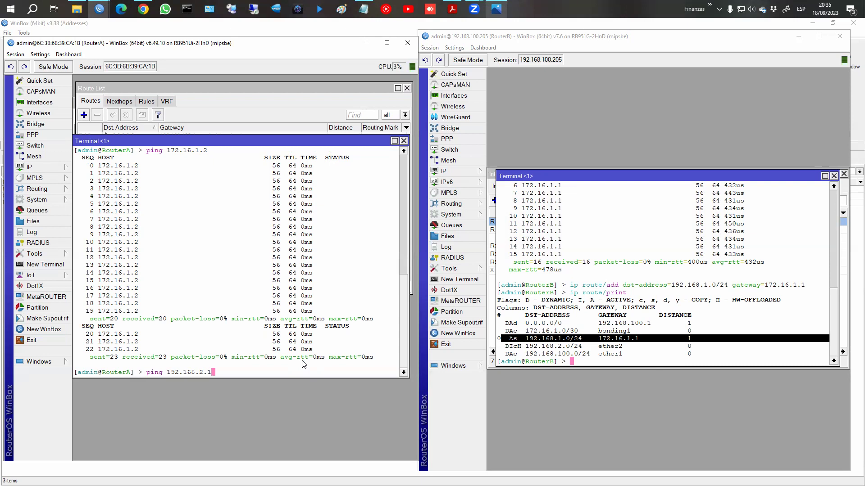
- Ping 192.168.2.1 from RouterA and stop after three replies
{"action": "type", "text": "ping 192.168.2.1"}
{"action": "key", "text": "Return"}
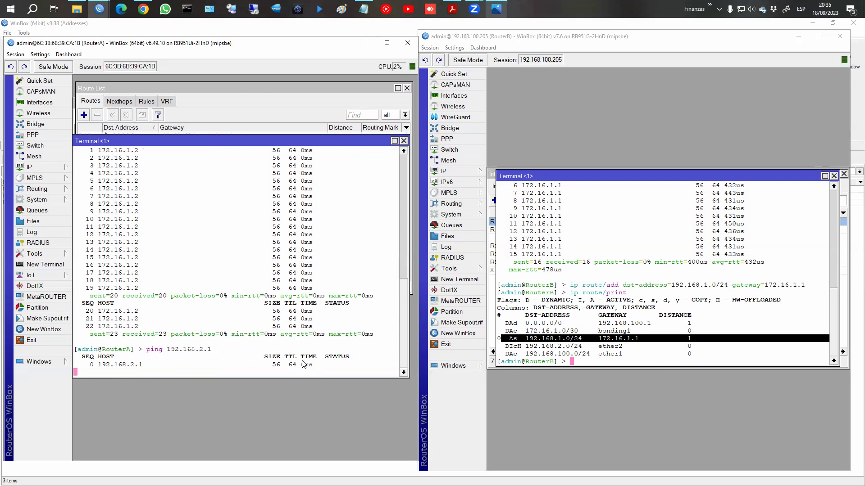
{"action": "key", "text": "ctrl+c"}
- Run 'tool traceroute 192.168.2.1', confirm the single hop reaching 192.168.2.1, then quit
{"action": "type", "text": "metarouter"}
{"action": "key", "text": "BackSpace"}
{"action": "key", "text": "BackSpace"}
{"action": "key", "text": "BackSpace"}
{"action": "key", "text": "BackSpace"}
{"action": "key", "text": "BackSpace"}
{"action": "key", "text": "BackSpace"}
{"action": "key", "text": "BackSpace"}
{"action": "key", "text": "BackSpace"}
{"action": "key", "text": "BackSpace"}
{"action": "key", "text": "BackSpace"}
{"action": "key", "text": "BackSpace"}
{"action": "type", "text": "toor"}
{"action": "key", "text": "BackSpace"}
{"action": "type", "text": "l trac"}
{"action": "key", "text": "Tab"}
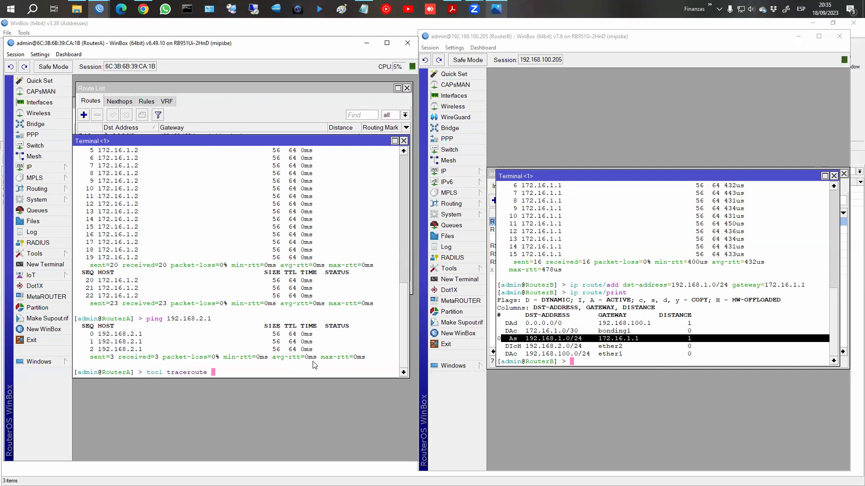
{"action": "type", "text": "192.168.2.1"}
{"action": "key", "text": "Return"}
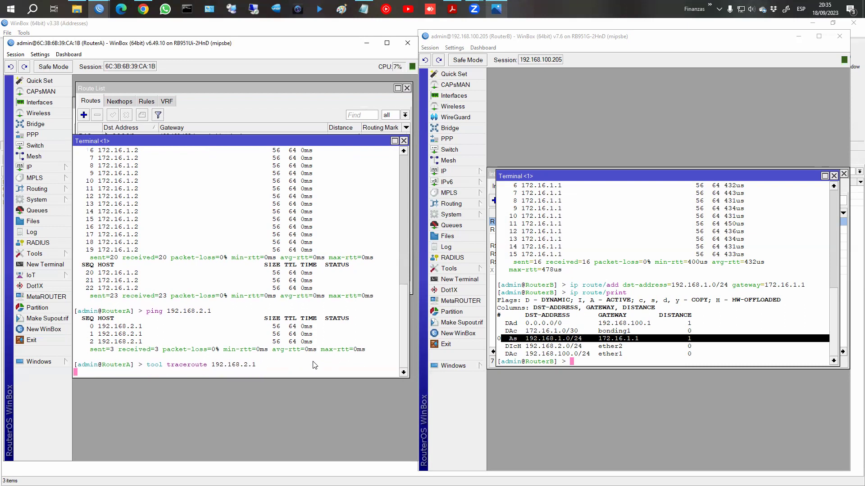
{"action": "left_click_drag", "start_coordinate": [91, 364], "coordinate": [142, 366]}
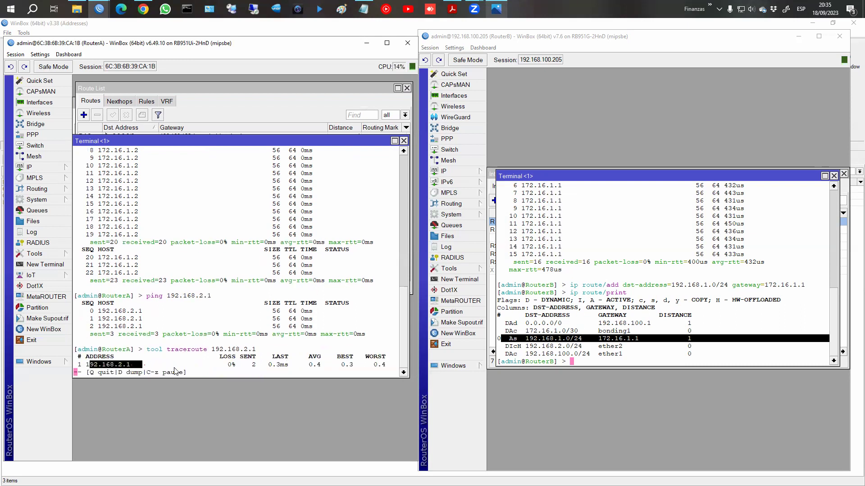
{"action": "key", "text": "q"}
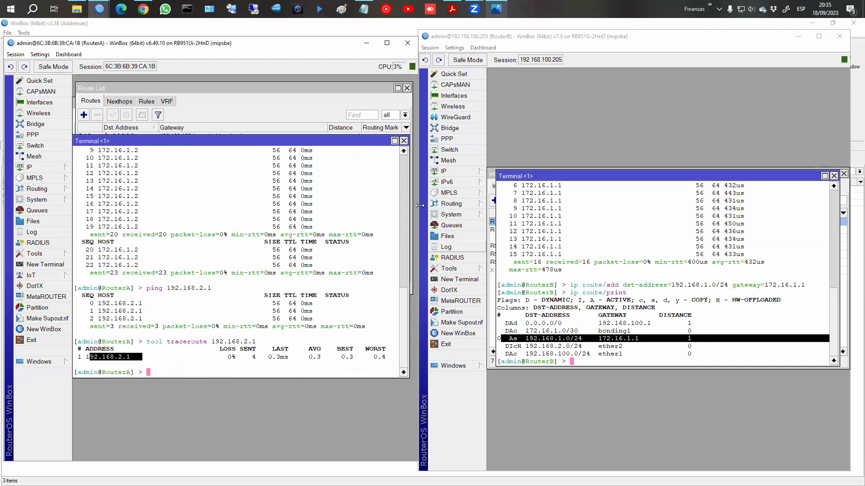
- Close both terminals, RouterB's interface list and RouterA's route list, then switch to the launcher
{"action": "left_click", "coordinate": [404, 141]}
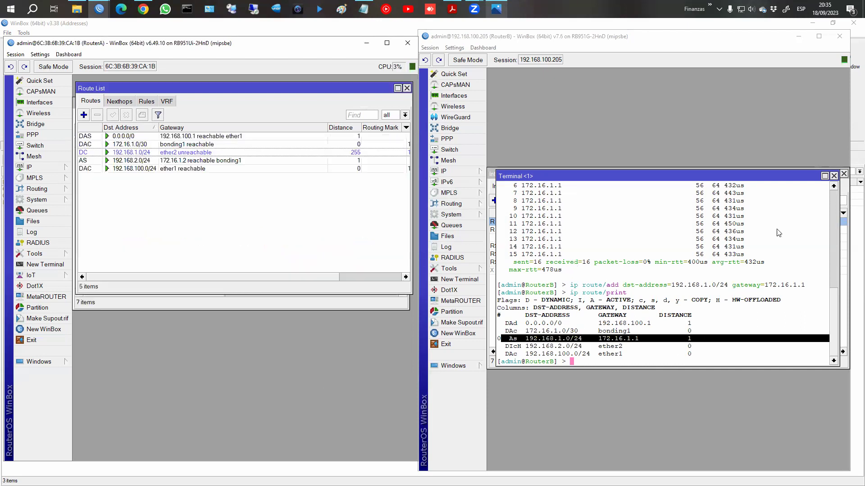
{"action": "left_click", "coordinate": [834, 176]}
{"action": "left_click", "coordinate": [844, 174]}
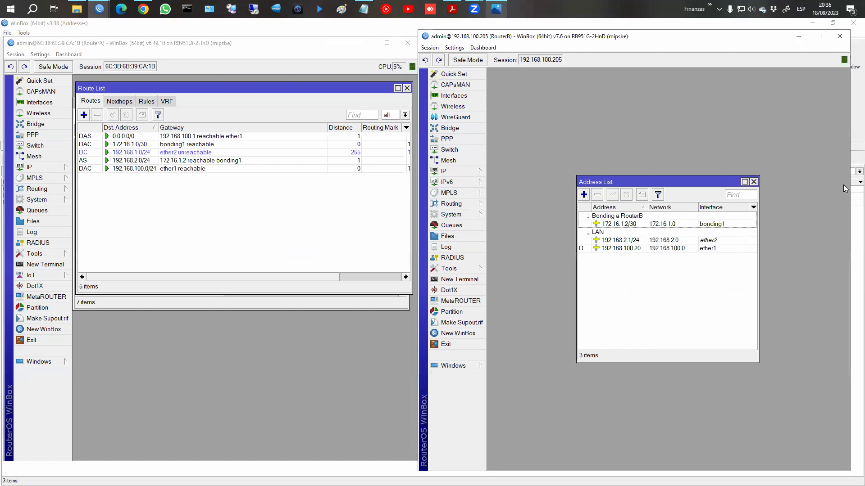
{"action": "left_click", "coordinate": [407, 89]}
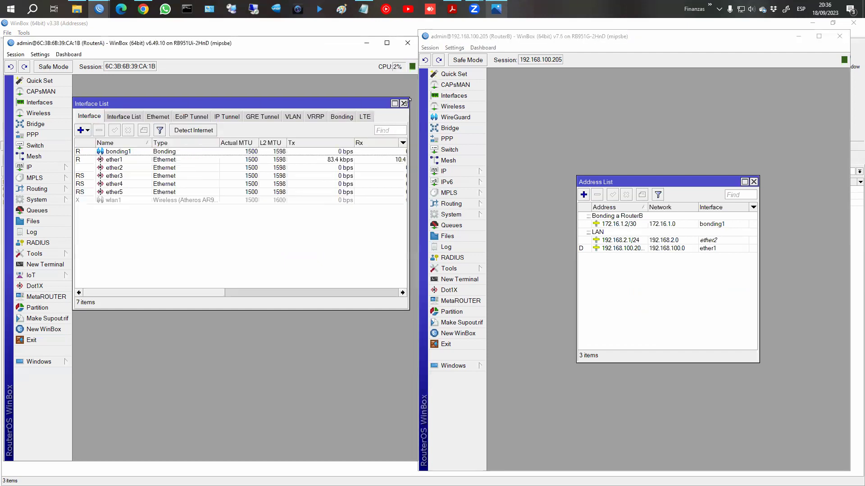
{"action": "key", "text": "alt+Tab"}
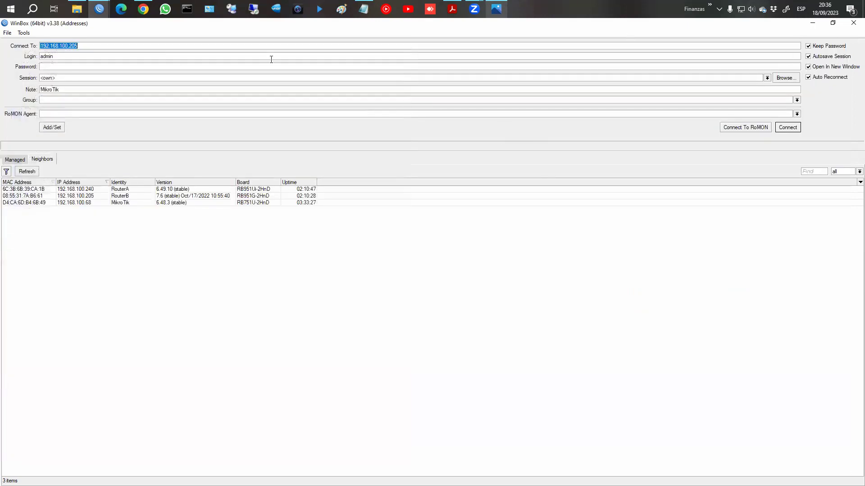
- Connect to RouterA from the Neighbors list, skipping the password change prompt
{"action": "mouse_move", "coordinate": [100, 9]}
{"action": "left_click", "coordinate": [137, 50]}
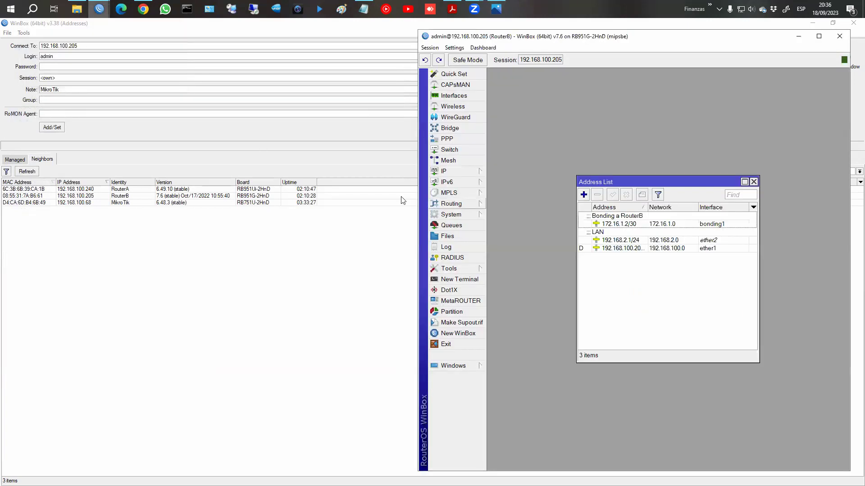
{"action": "left_click", "coordinate": [168, 190]}
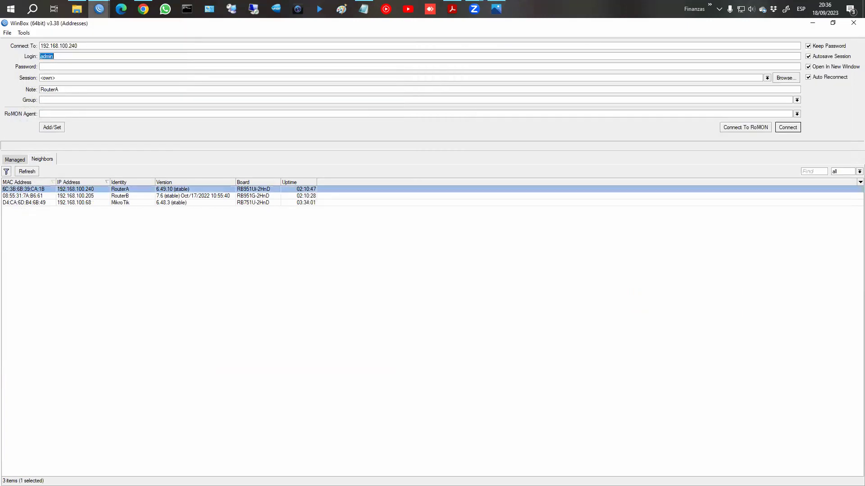
{"action": "left_click", "coordinate": [796, 131]}
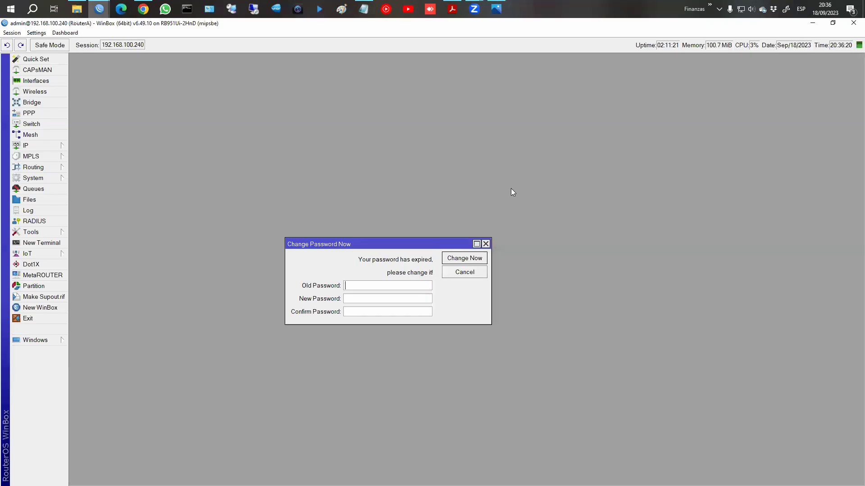
{"action": "left_click", "coordinate": [464, 272]}
- Restore and resize RouterA's window to sit beside RouterB's window
{"action": "left_click", "coordinate": [833, 23]}
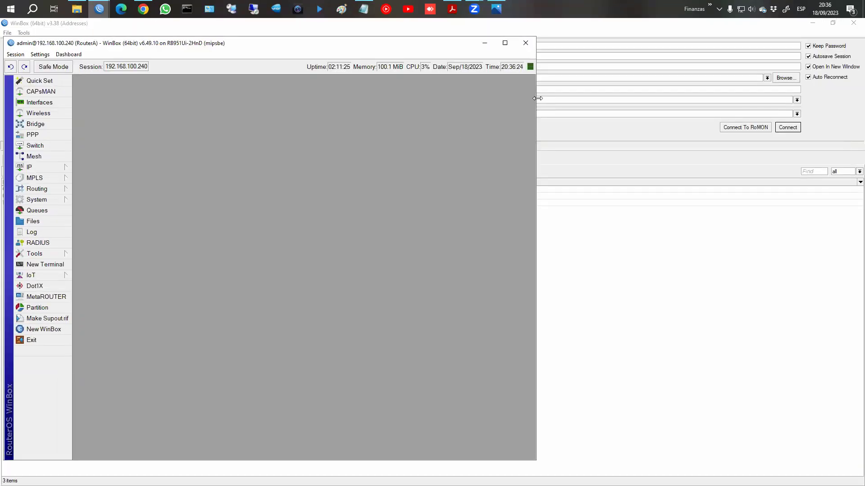
{"action": "left_click_drag", "start_coordinate": [538, 98], "coordinate": [368, 98]}
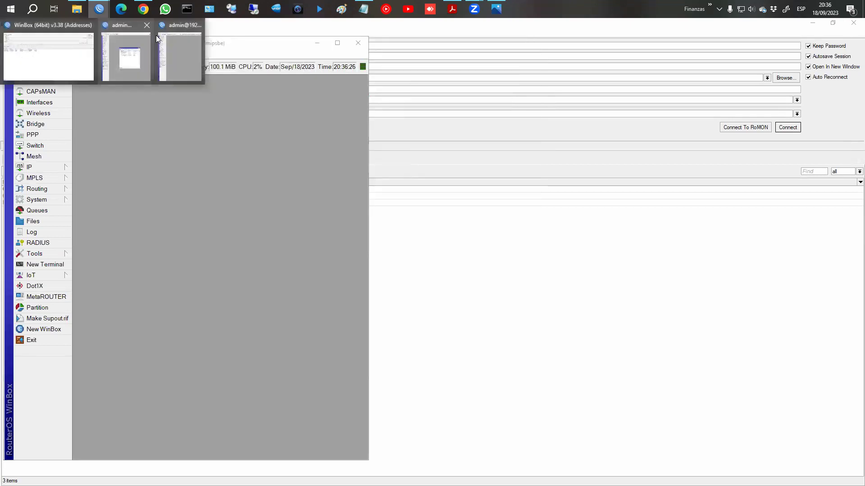
{"action": "mouse_move", "coordinate": [100, 10]}
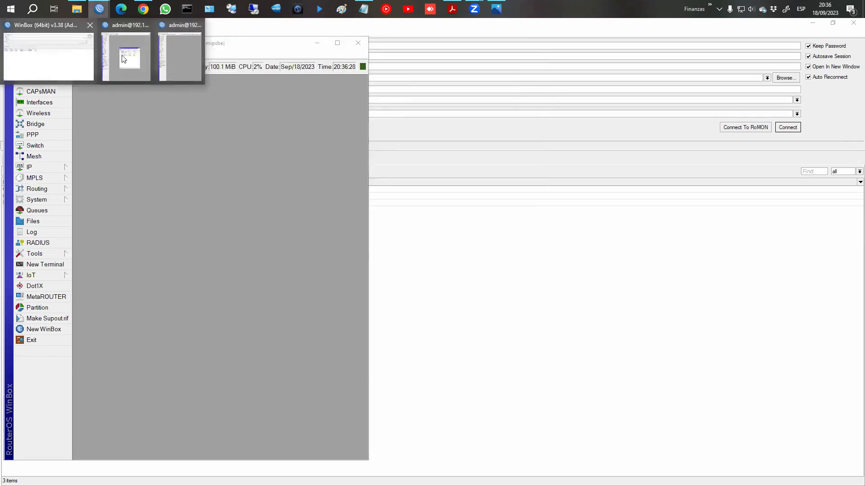
{"action": "left_click", "coordinate": [176, 55]}
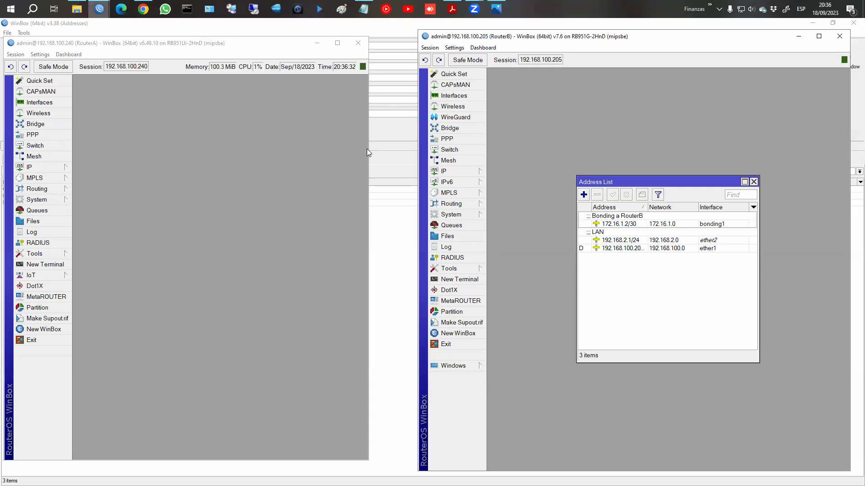
{"action": "left_click_drag", "start_coordinate": [368, 146], "coordinate": [398, 147]}
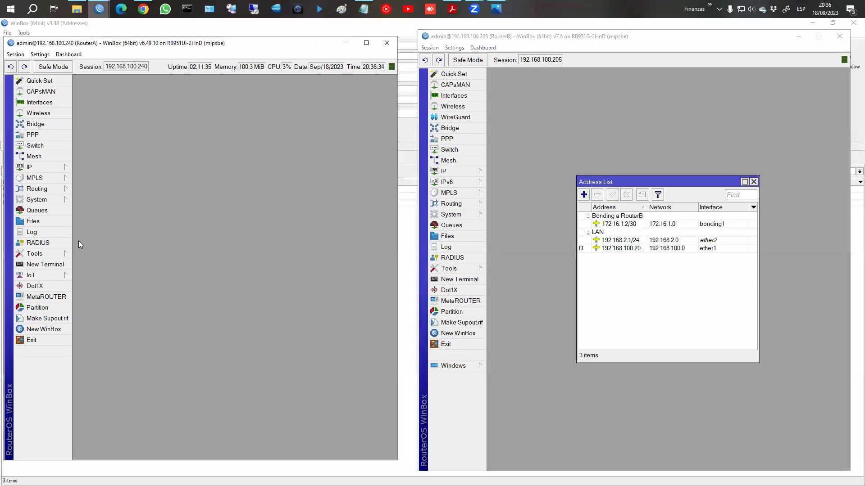
- Open a Bandwidth Test window from Tools on both RouterA and RouterB
{"action": "left_click", "coordinate": [36, 254]}
{"action": "left_click", "coordinate": [106, 266]}
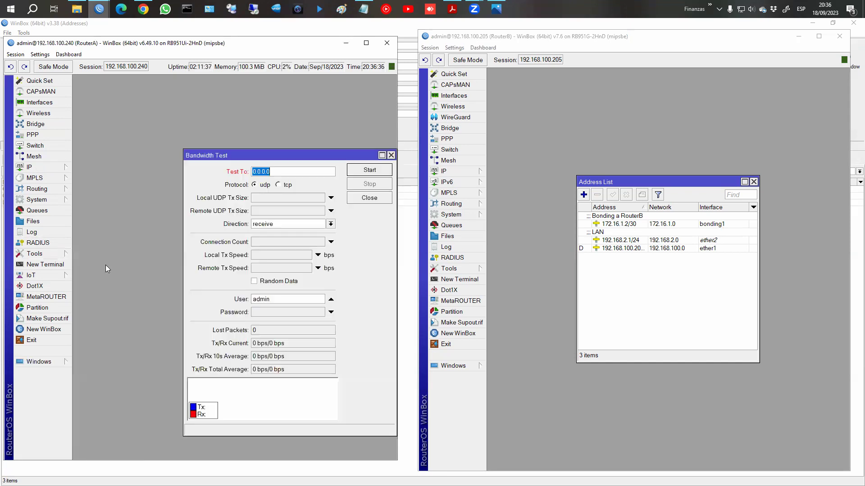
{"action": "left_click", "coordinate": [753, 182]}
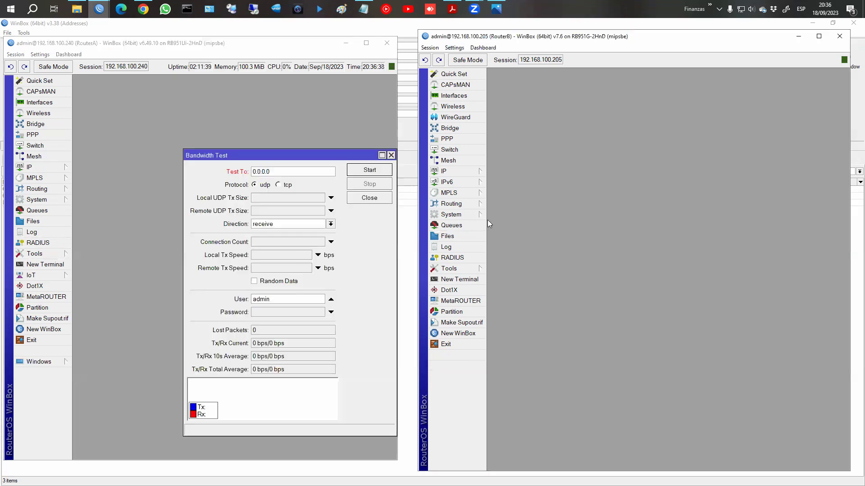
{"action": "left_click", "coordinate": [449, 269]}
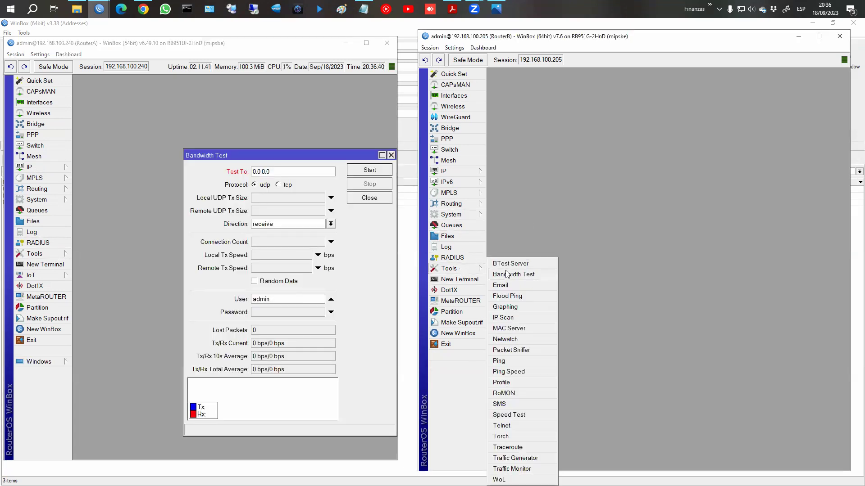
{"action": "left_click", "coordinate": [512, 276]}
- Set RouterA's bandwidth test target to 172.16.1.2 with direction send
{"action": "left_click_drag", "start_coordinate": [289, 155], "coordinate": [229, 86]}
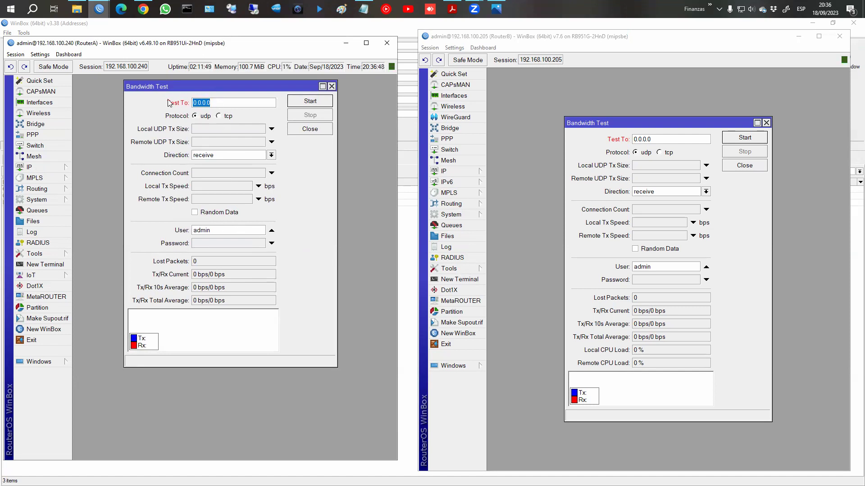
{"action": "type", "text": "1"}
{"action": "left_click", "coordinate": [215, 157]}
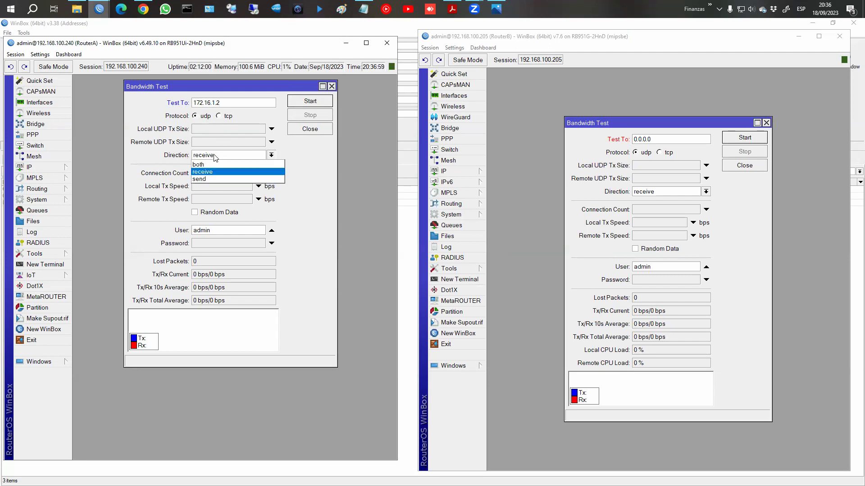
{"action": "left_click", "coordinate": [201, 179]}
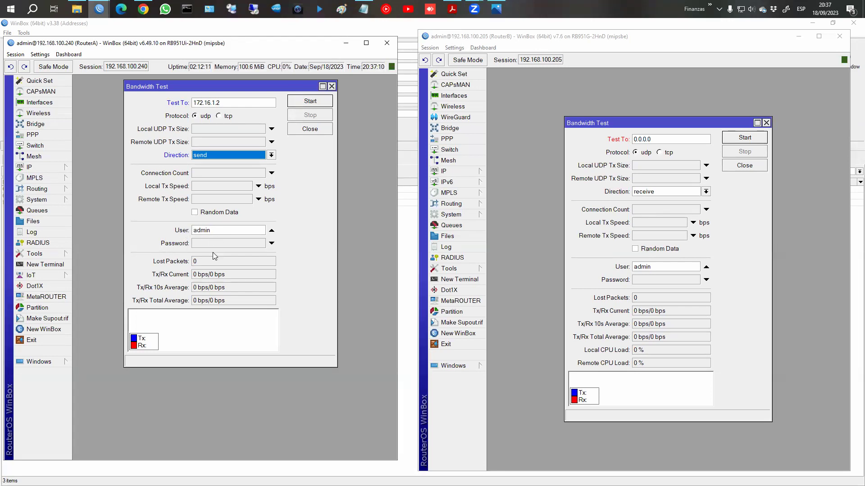
- Start RouterA's UDP test to 172.16.1.2 and watch throughput reach roughly 286 Mbps
{"action": "left_click", "coordinate": [318, 103]}
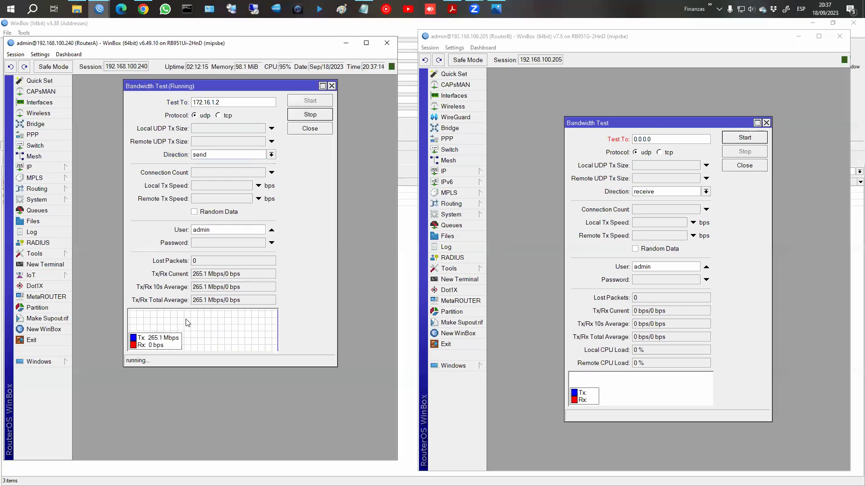
{"action": "left_click", "coordinate": [191, 273]}
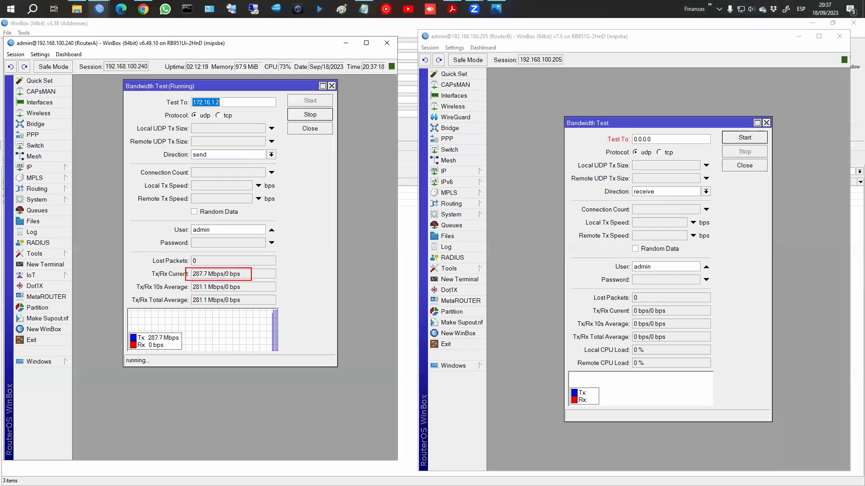
{"action": "left_click_drag", "start_coordinate": [133, 277], "coordinate": [253, 292]}
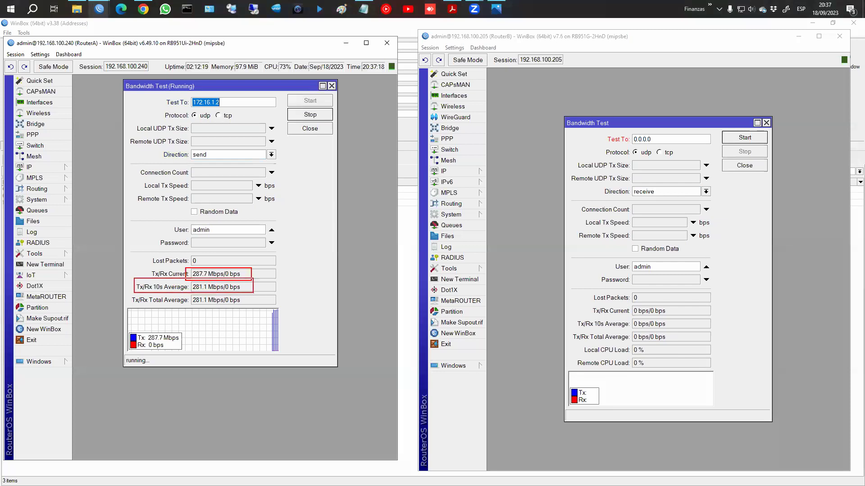
{"action": "left_click_drag", "start_coordinate": [127, 294], "coordinate": [249, 306]}
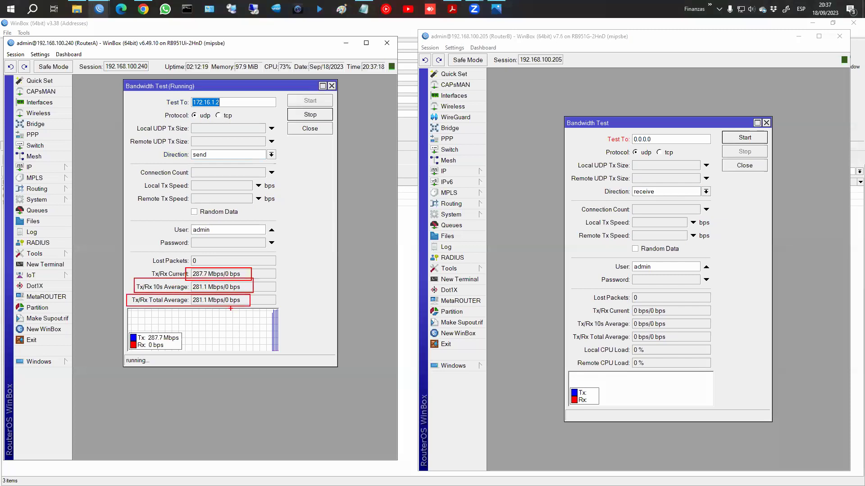
{"action": "key", "text": "Escape"}
{"action": "left_click", "coordinate": [214, 278]}
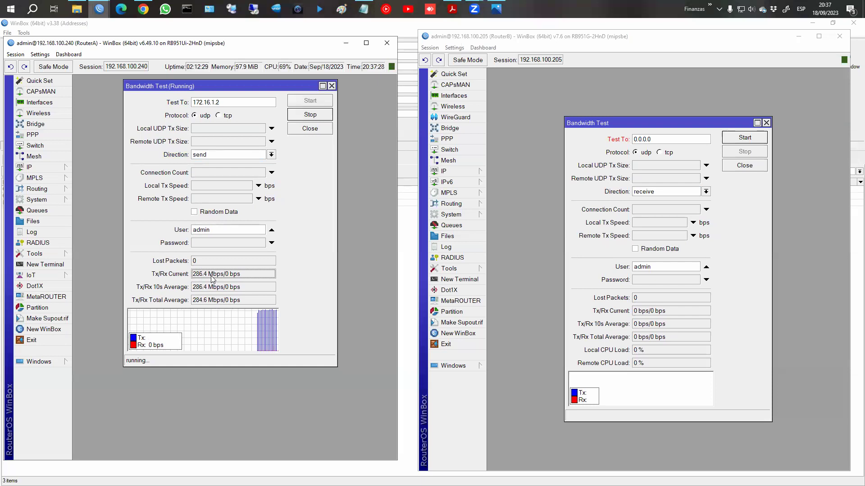
{"action": "left_click_drag", "start_coordinate": [226, 90], "coordinate": [215, 182]}
{"action": "left_click", "coordinate": [45, 103]}
- Disable bonding member ports ether4 and ether5 while watching the running bandwidth test
{"action": "left_click", "coordinate": [80, 114]}
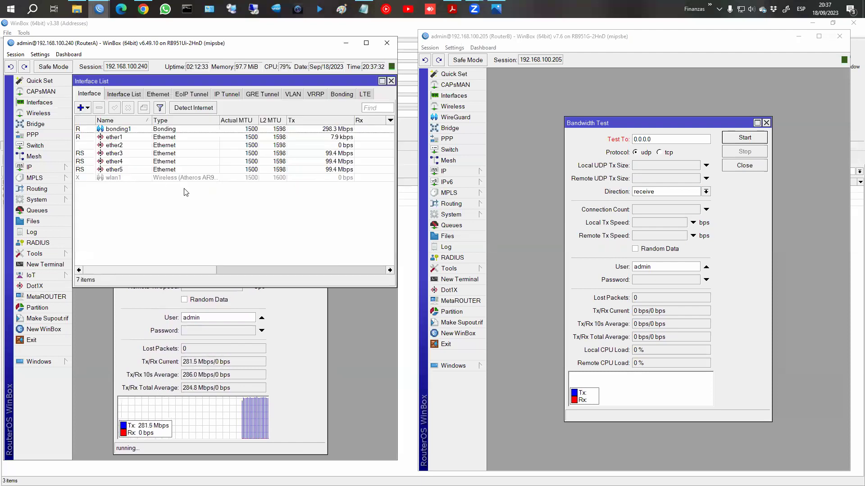
{"action": "left_click", "coordinate": [122, 162]}
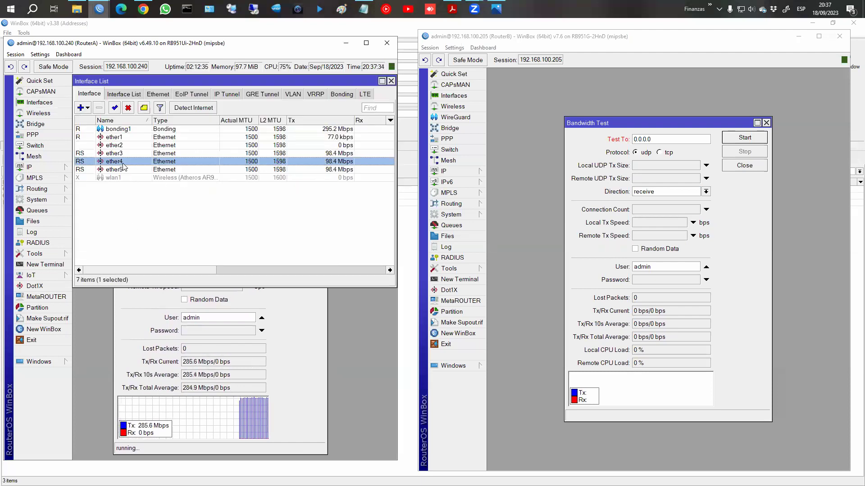
{"action": "left_click", "coordinate": [128, 108]}
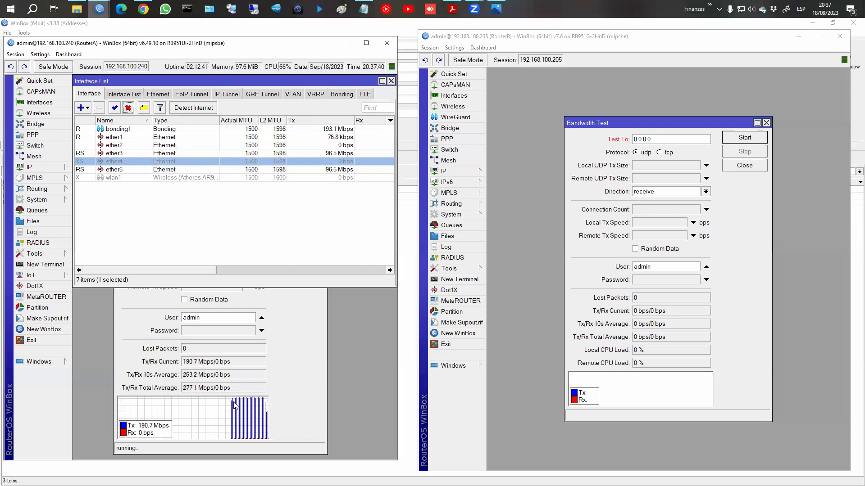
{"action": "left_click", "coordinate": [183, 364]}
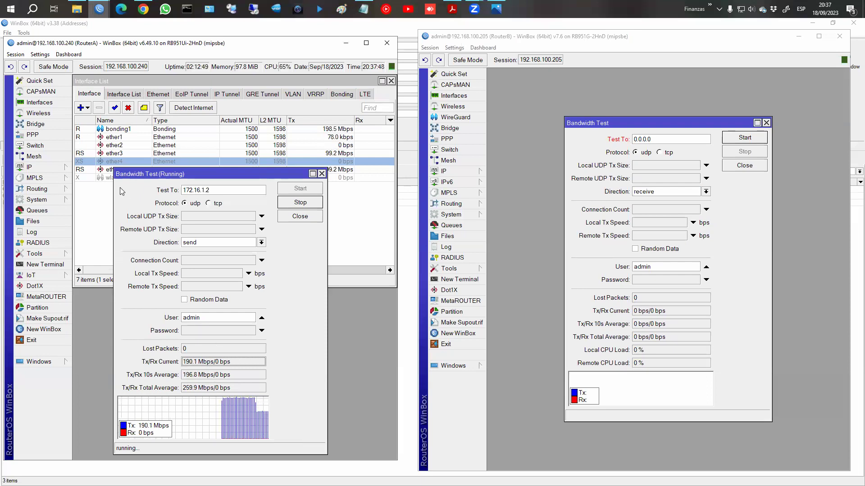
{"action": "left_click", "coordinate": [108, 170]}
{"action": "left_click", "coordinate": [128, 108]}
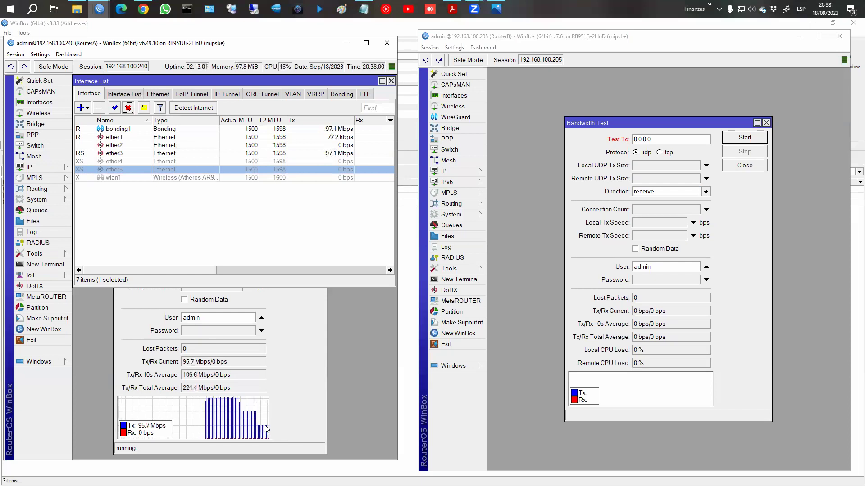
- Re-enable ether5 and ether4 so bonding1 recovers to about 290 Mbps
{"action": "left_click", "coordinate": [115, 108]}
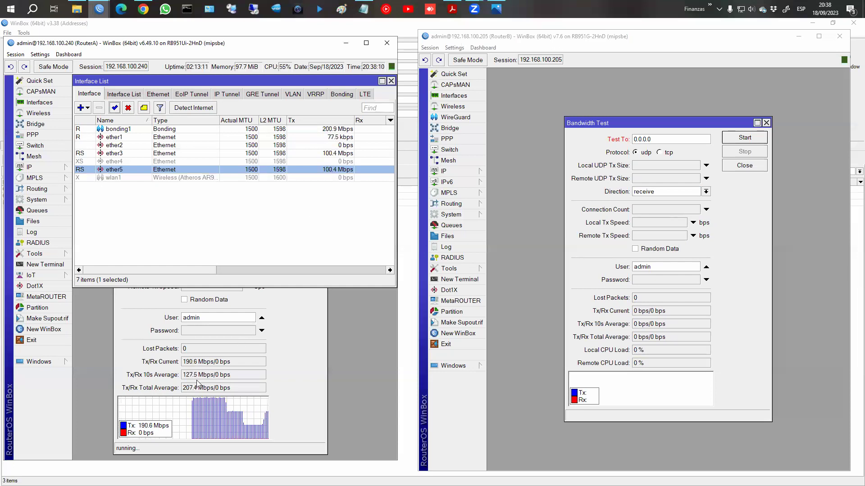
{"action": "left_click", "coordinate": [115, 161]}
{"action": "left_click", "coordinate": [115, 108]}
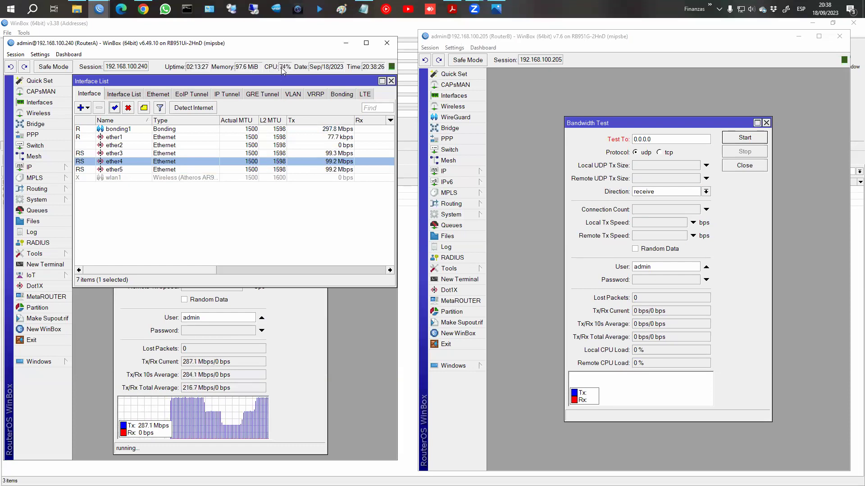
{"action": "left_click", "coordinate": [581, 307]}
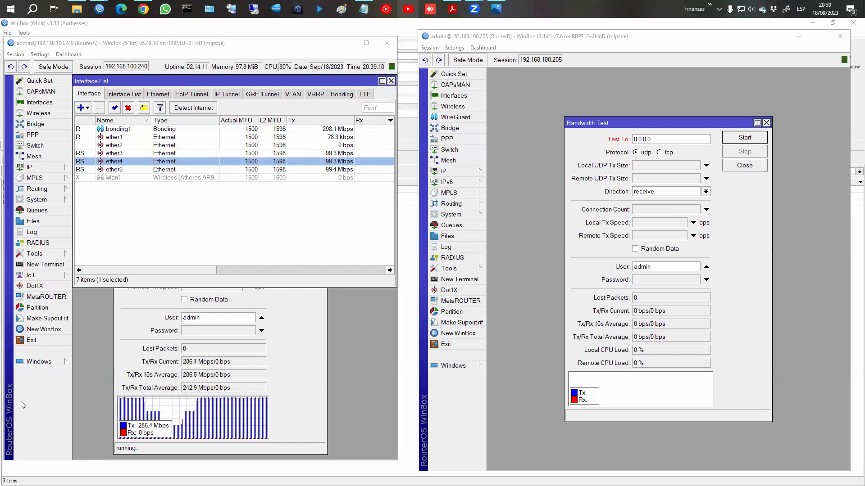
- Check RouterB's BTest Server settings, cancel unchanged, and return to RouterA's Bandwidth Test
{"action": "left_click", "coordinate": [465, 272]}
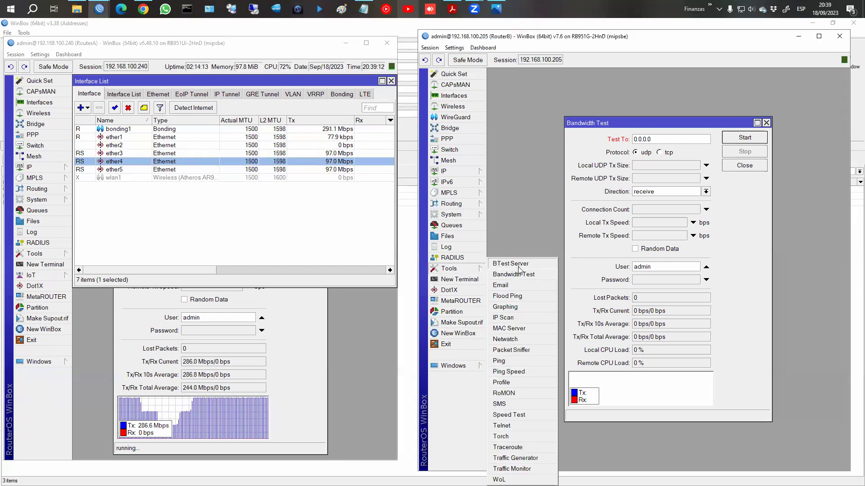
{"action": "left_click", "coordinate": [507, 262]}
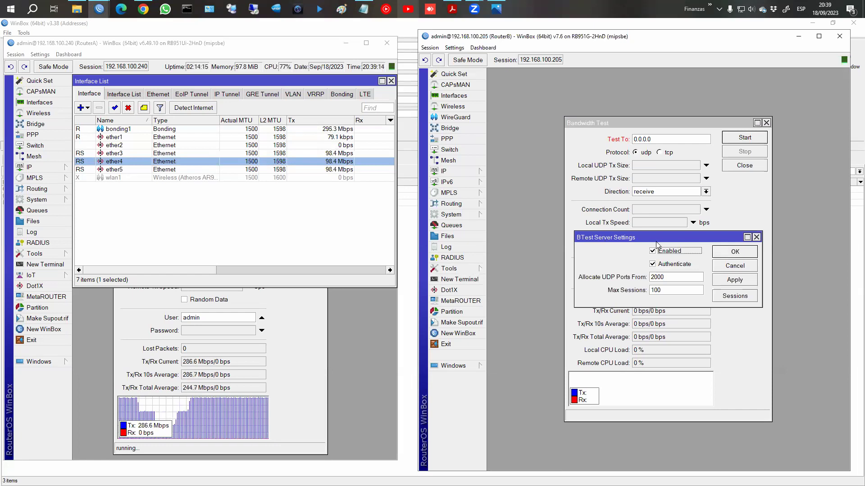
{"action": "left_click", "coordinate": [734, 267]}
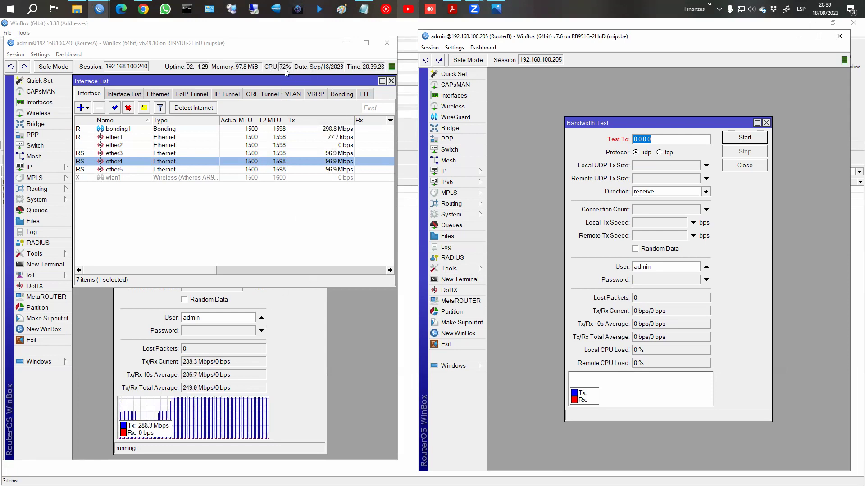
{"action": "left_click", "coordinate": [299, 331]}
- Stop and close the bandwidth test, then close the RouterB, RouterA and WinBox windows
{"action": "left_click", "coordinate": [300, 207]}
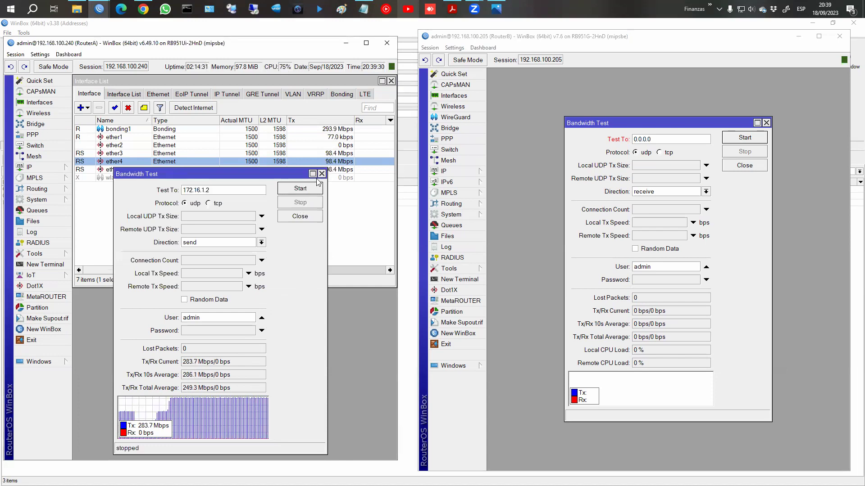
{"action": "left_click", "coordinate": [322, 174]}
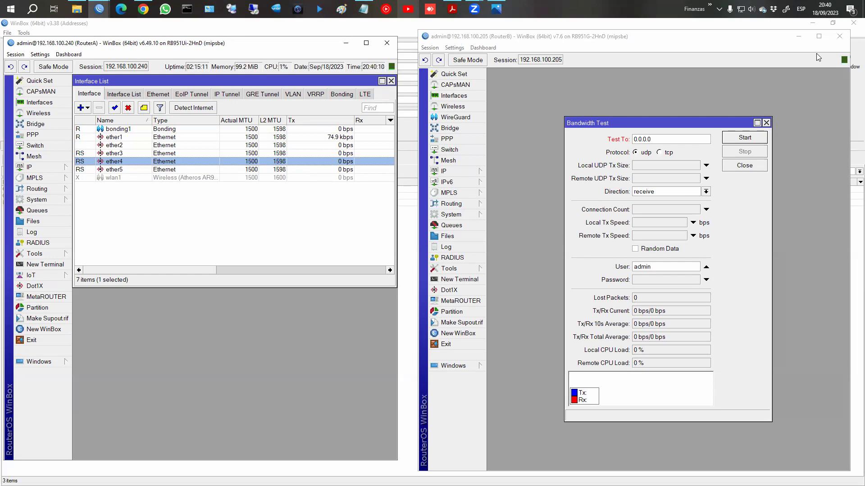
{"action": "left_click", "coordinate": [840, 41]}
{"action": "left_click", "coordinate": [387, 43]}
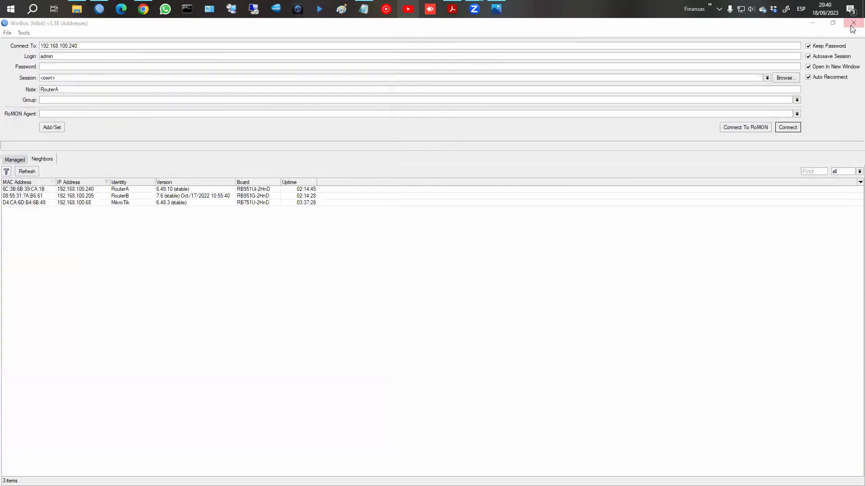
{"action": "left_click", "coordinate": [854, 23]}
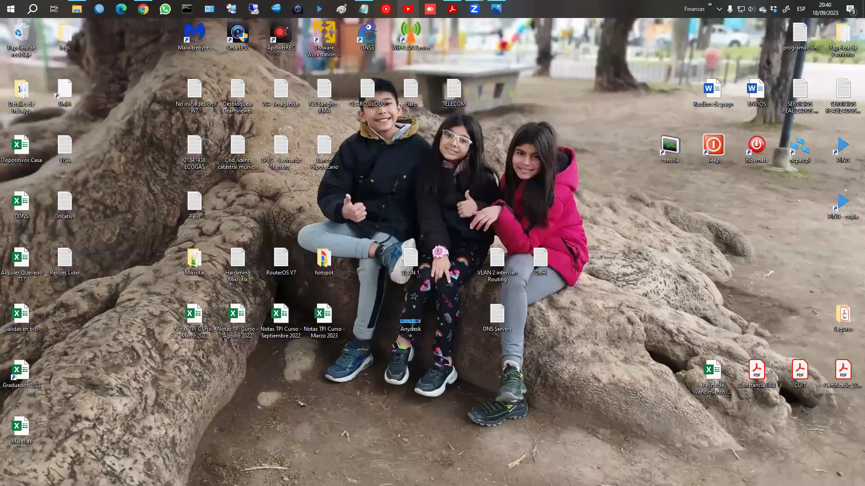